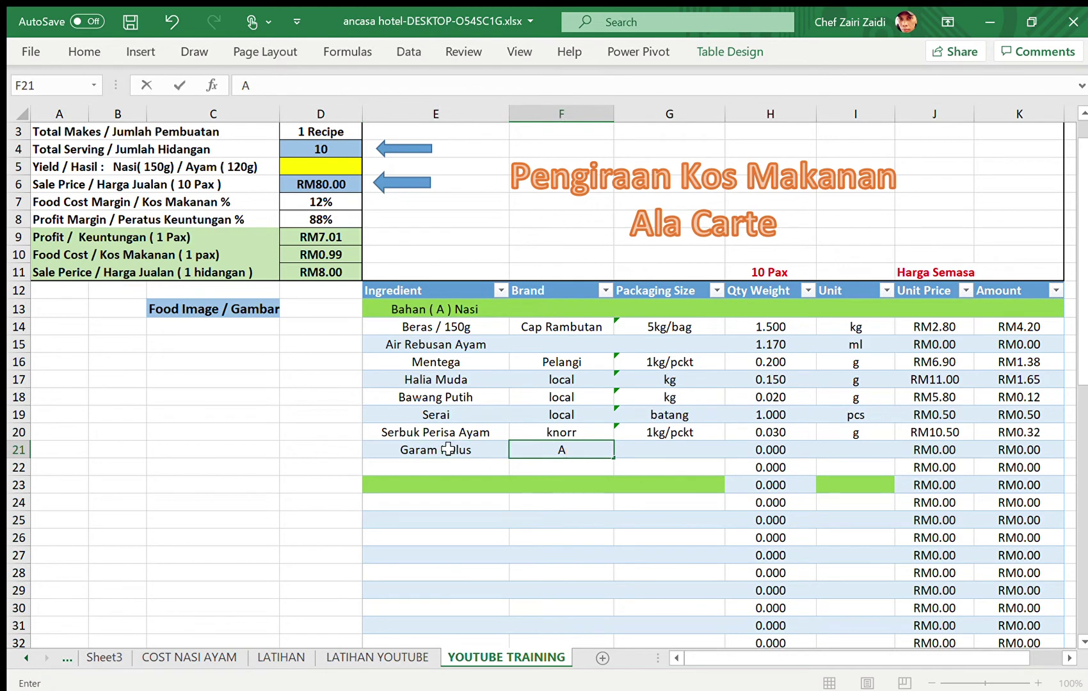
Step: Complete the Garam Halus row with brand Adabi, packaging size 400g/pckt, quantity 0.010, unit g and unit price 1.5
key("Tab")
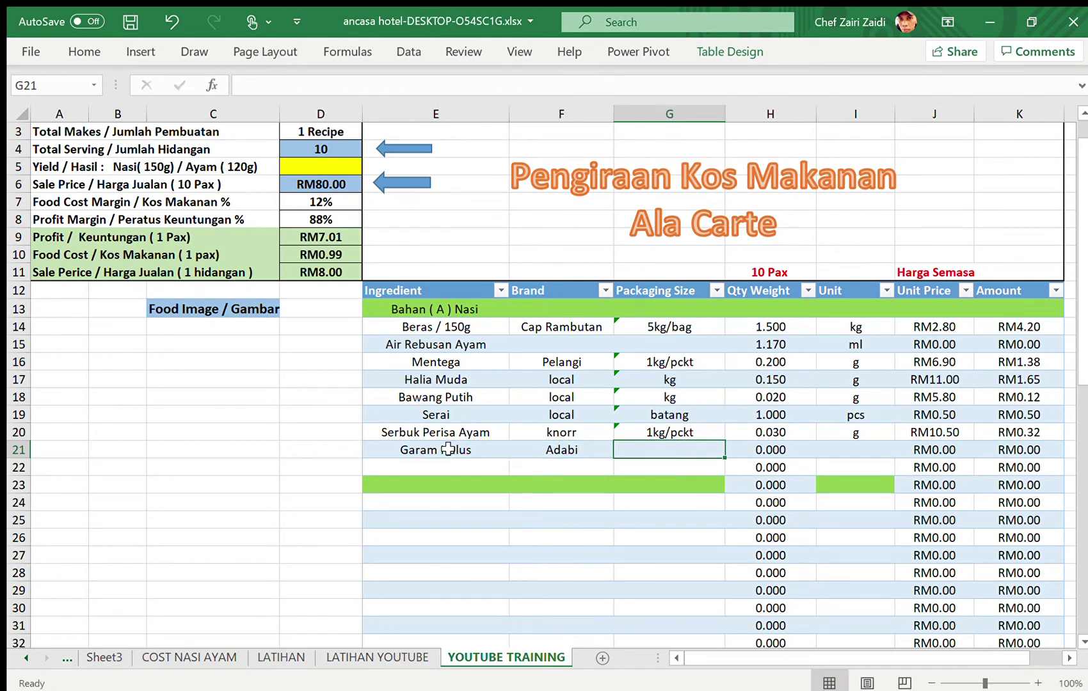
type("400g")
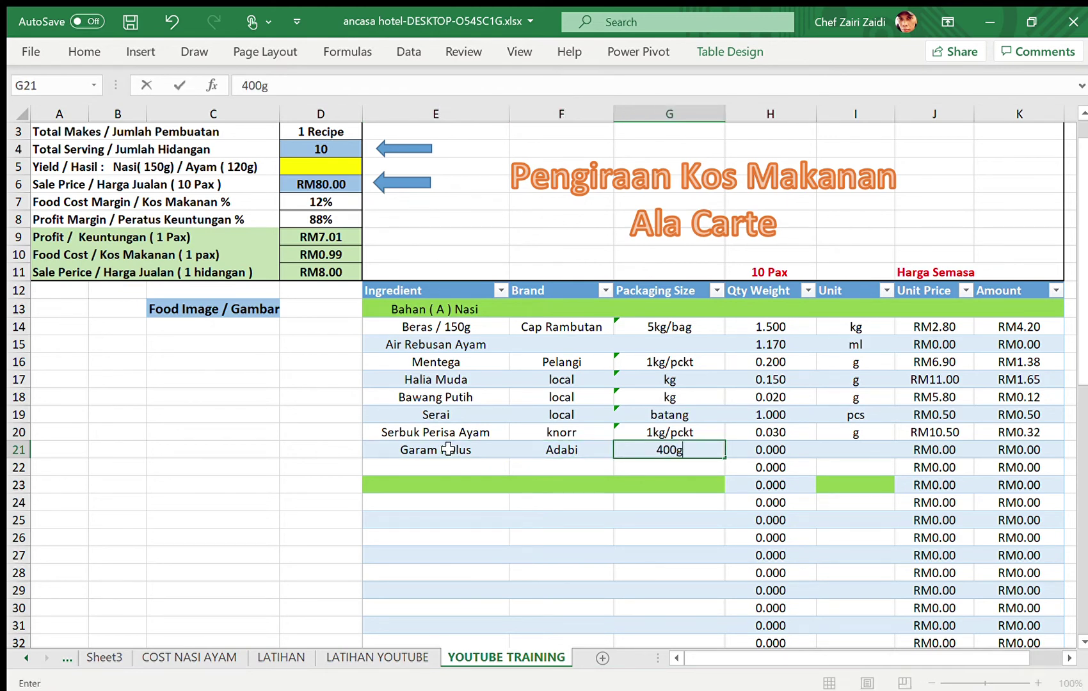
type("/pckt")
key("Tab")
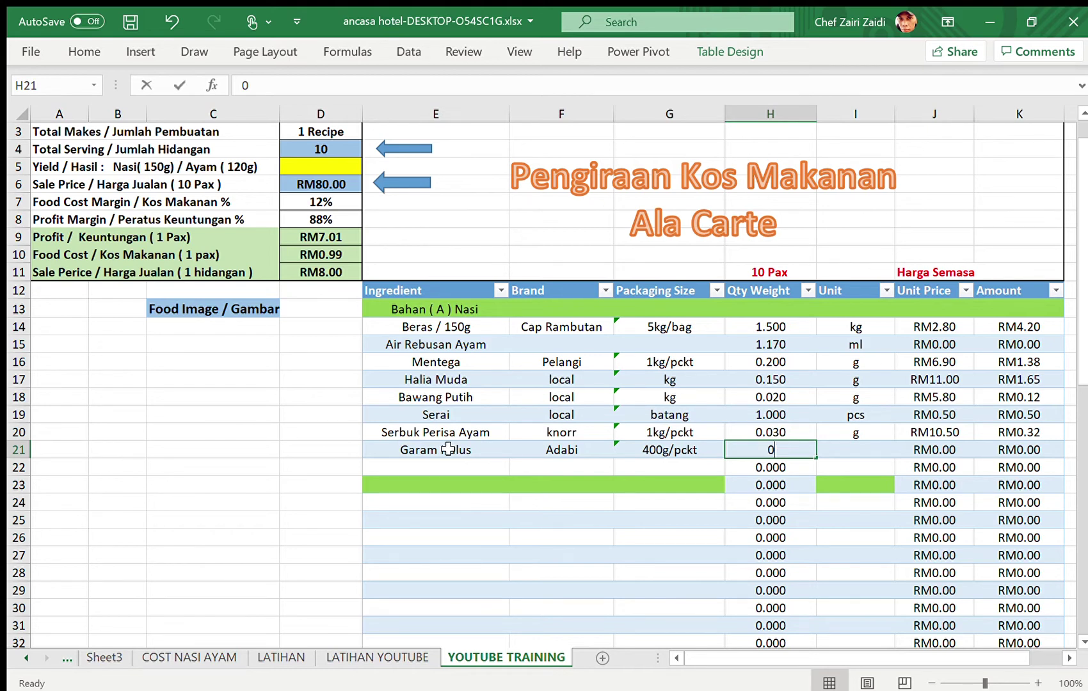
type("0.010")
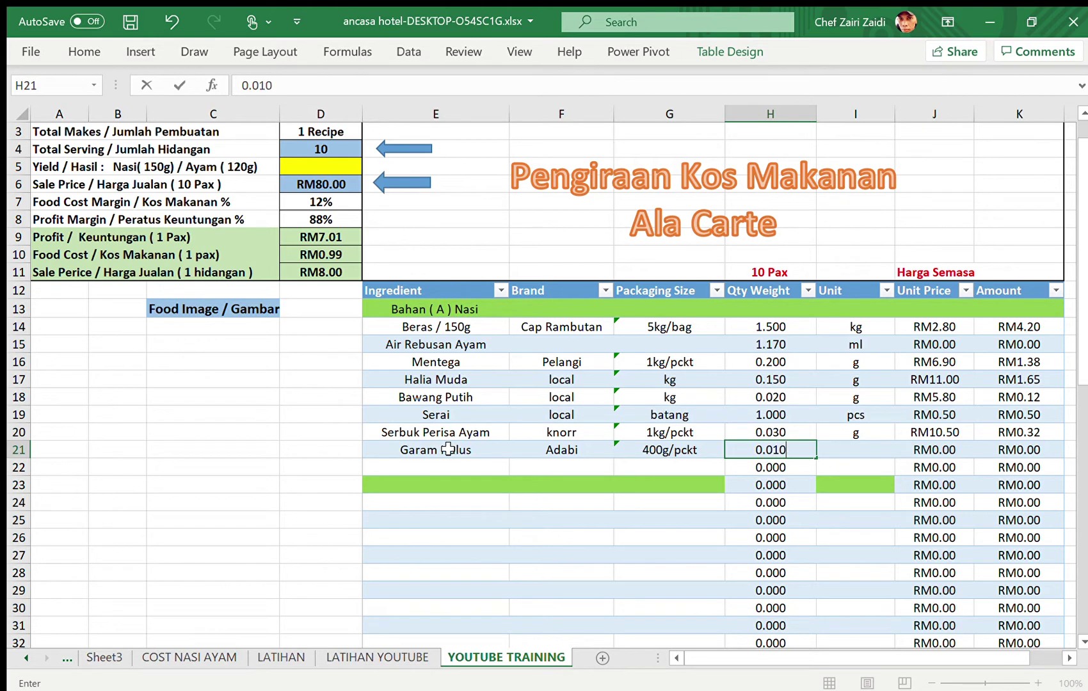
key("Tab")
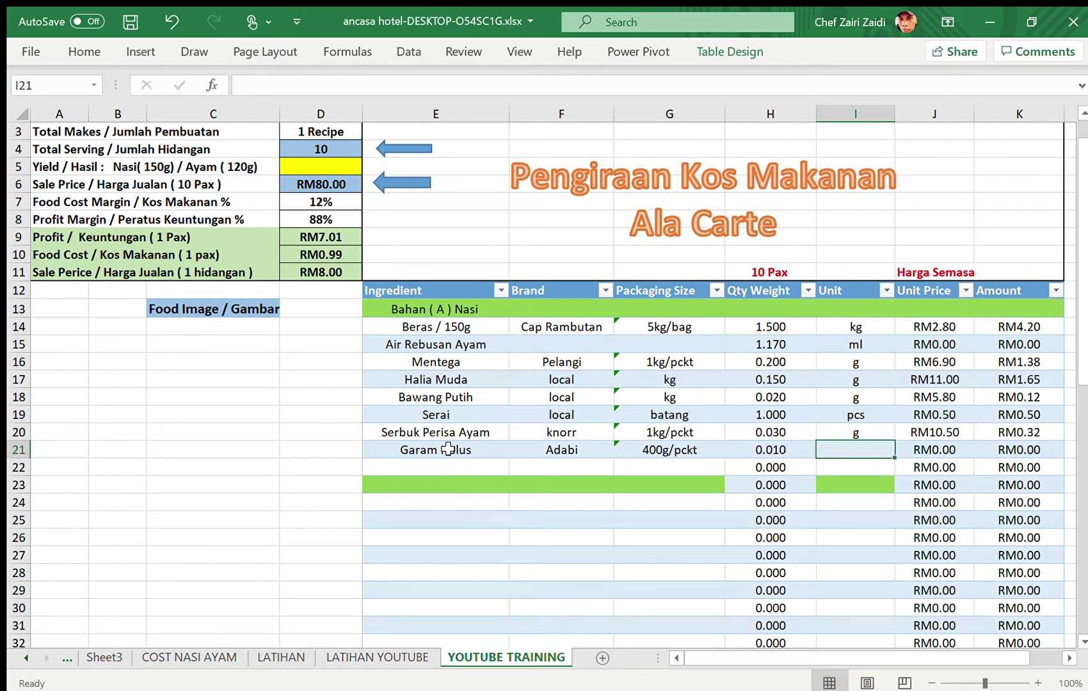
type("g")
key("Tab")
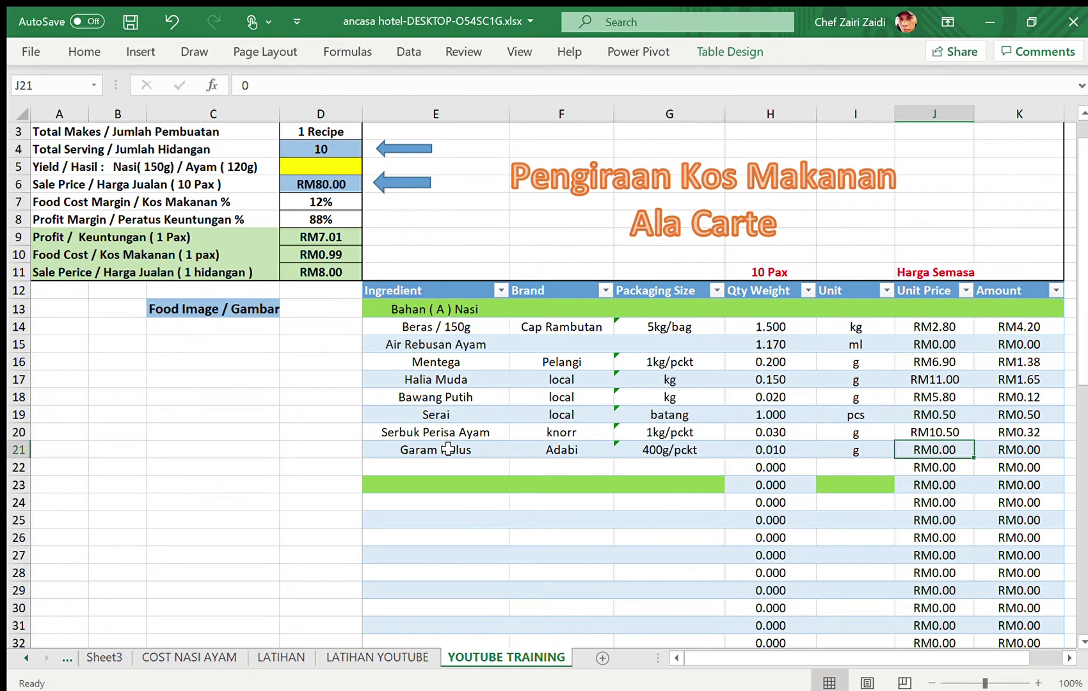
type("1.5")
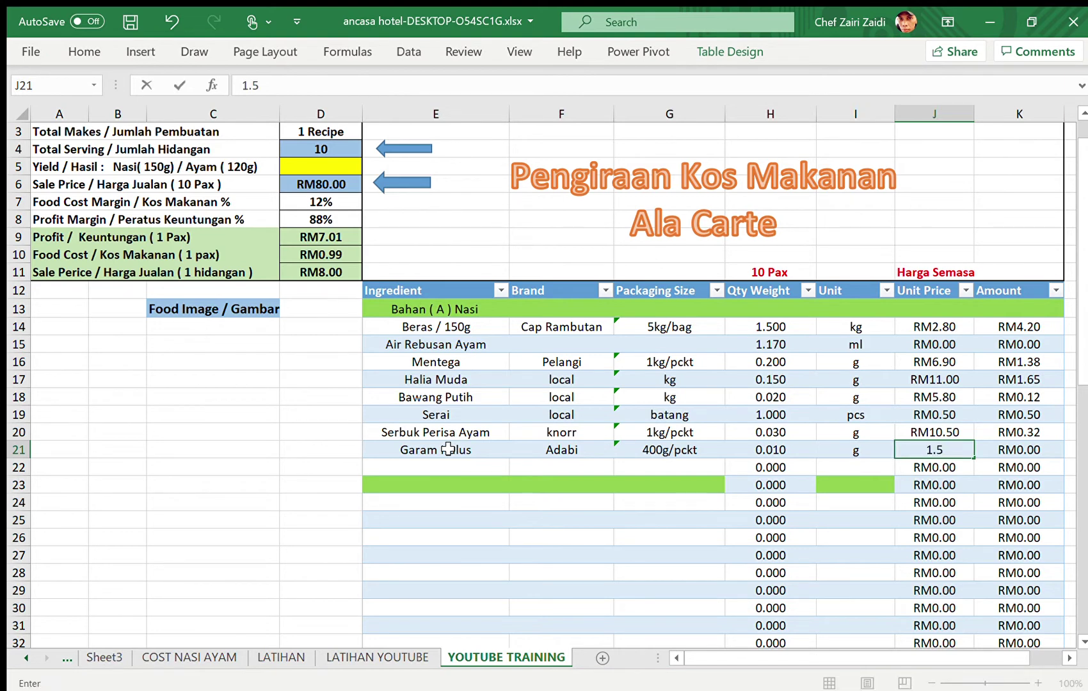
key("Return")
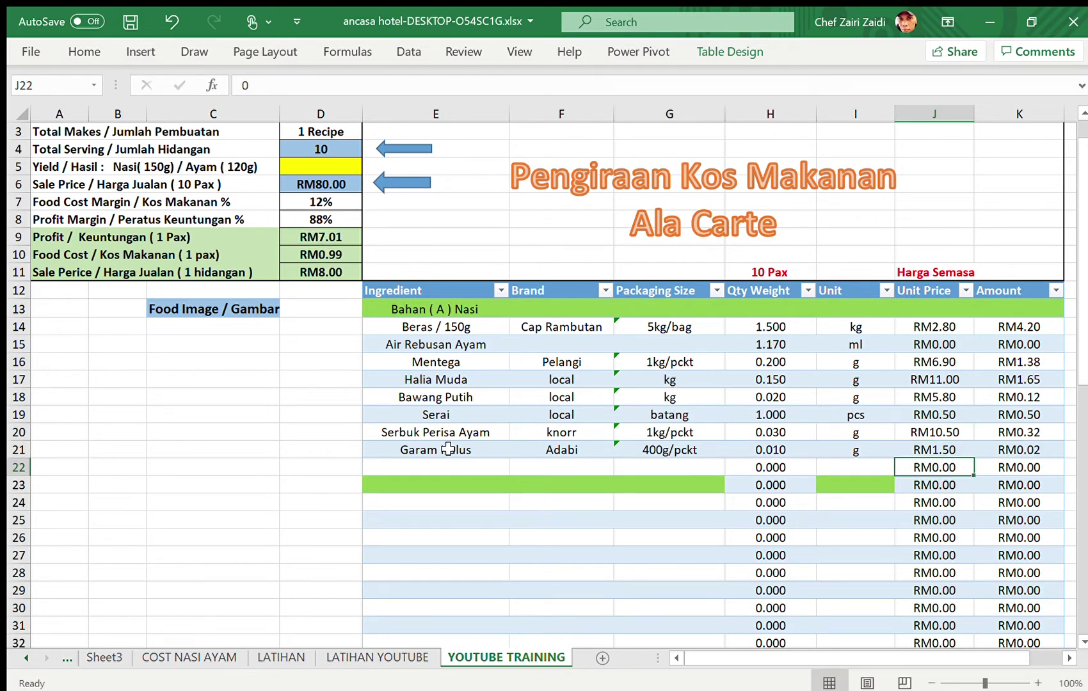
Step: Add the ingredient Serbuk Kunyit in row 22 with brand Babas and packaging size 100g/pckt
key("Left")
key("Left")
key("Left")
key("Left")
key("Left")
key("Left")
key("Right")
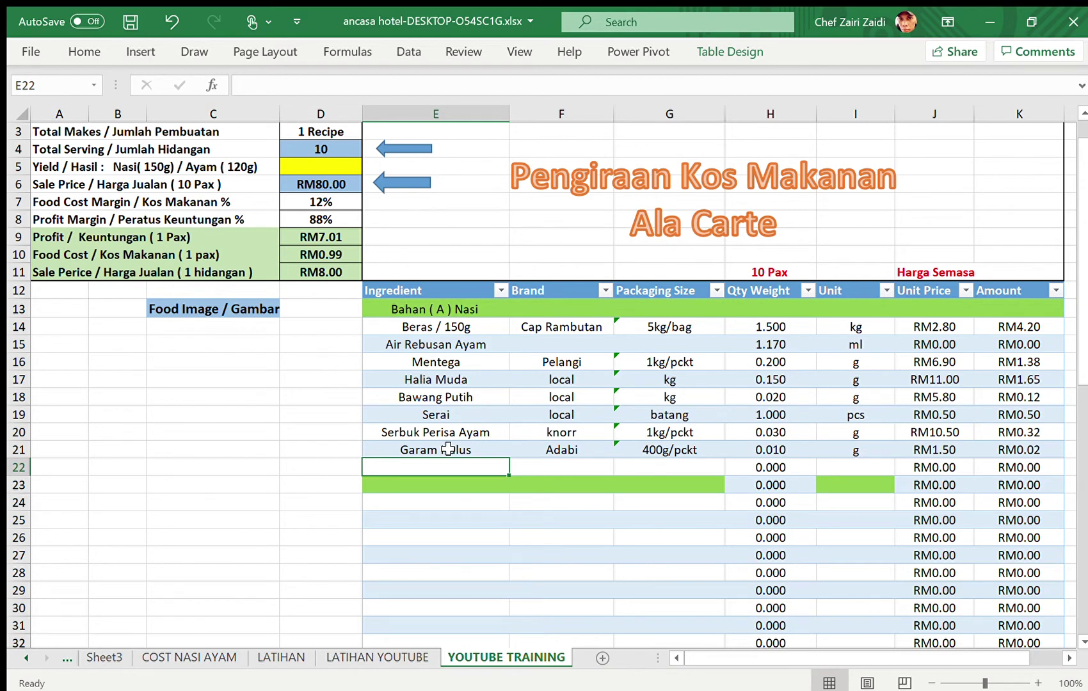
type("Serbuk Kunyit")
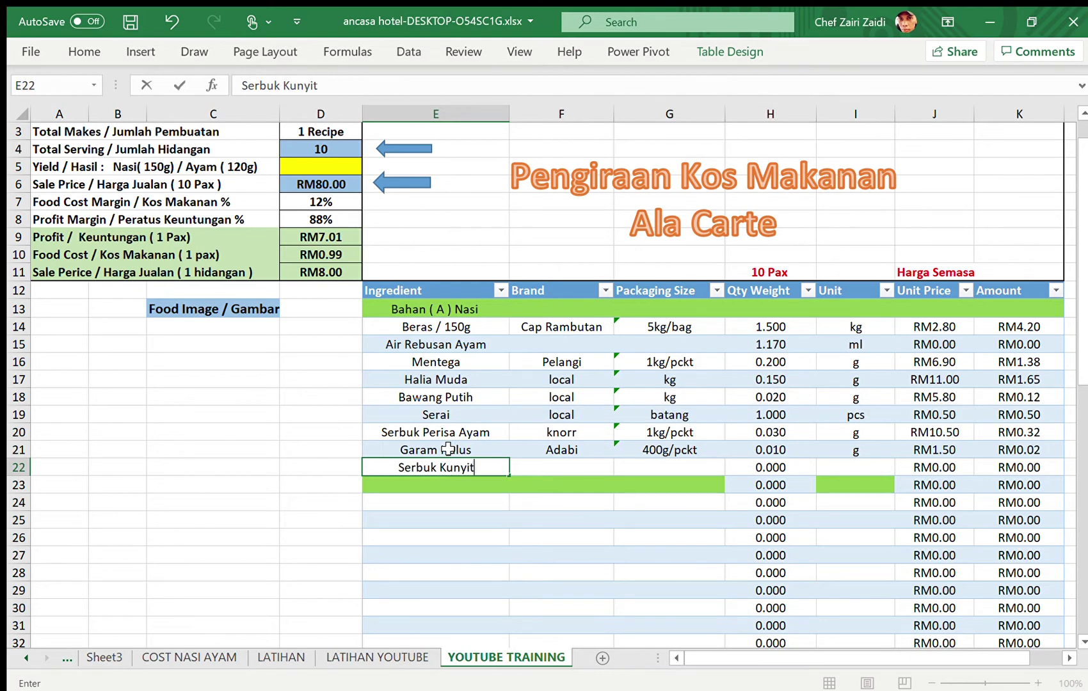
key("Tab")
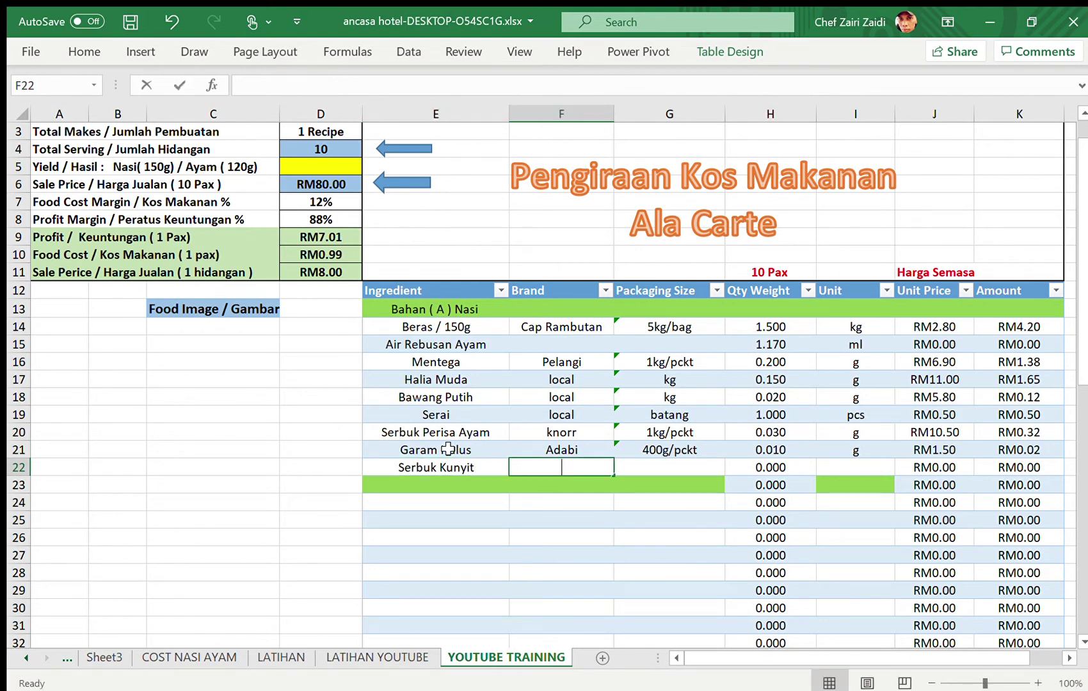
type("Babas")
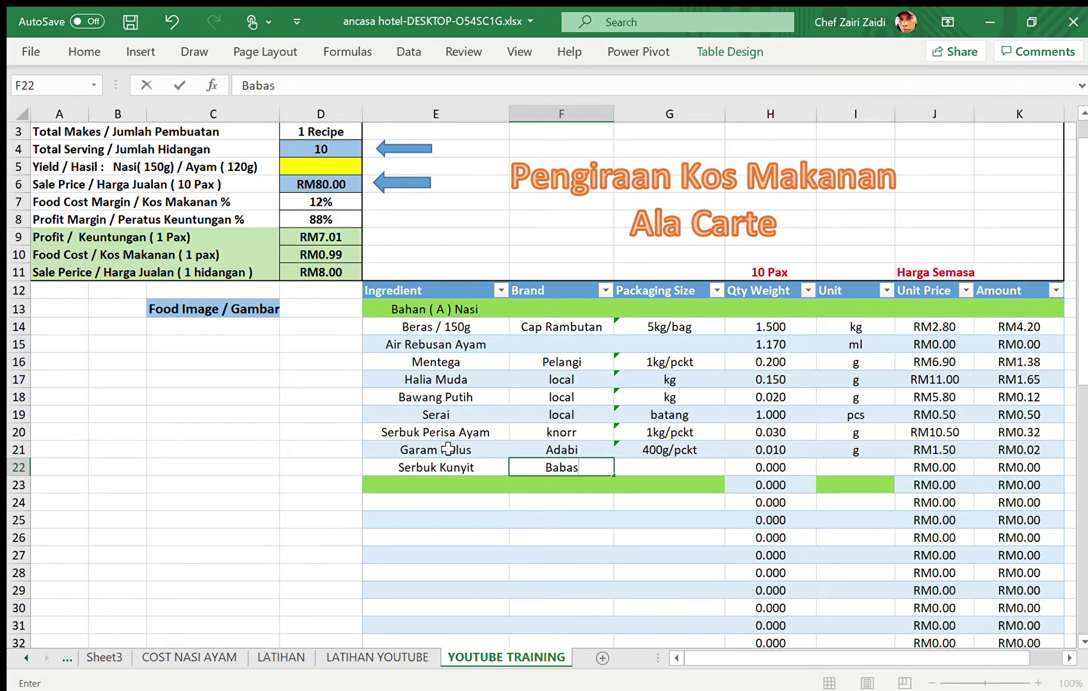
key("Tab")
type("100")
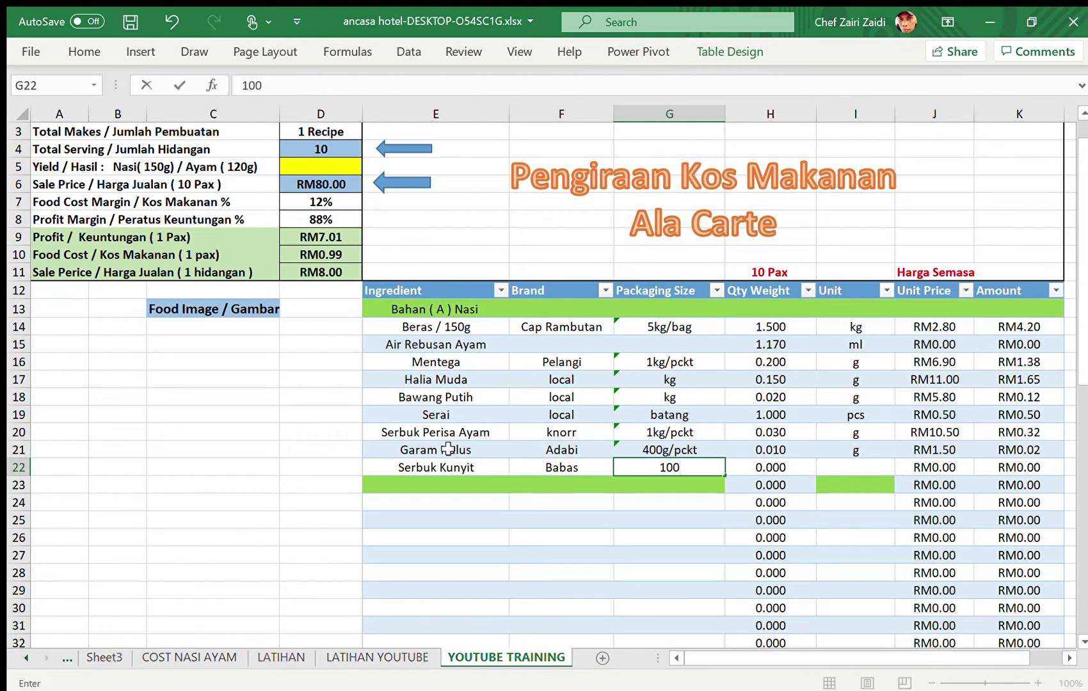
type("g/pckt")
key("Tab")
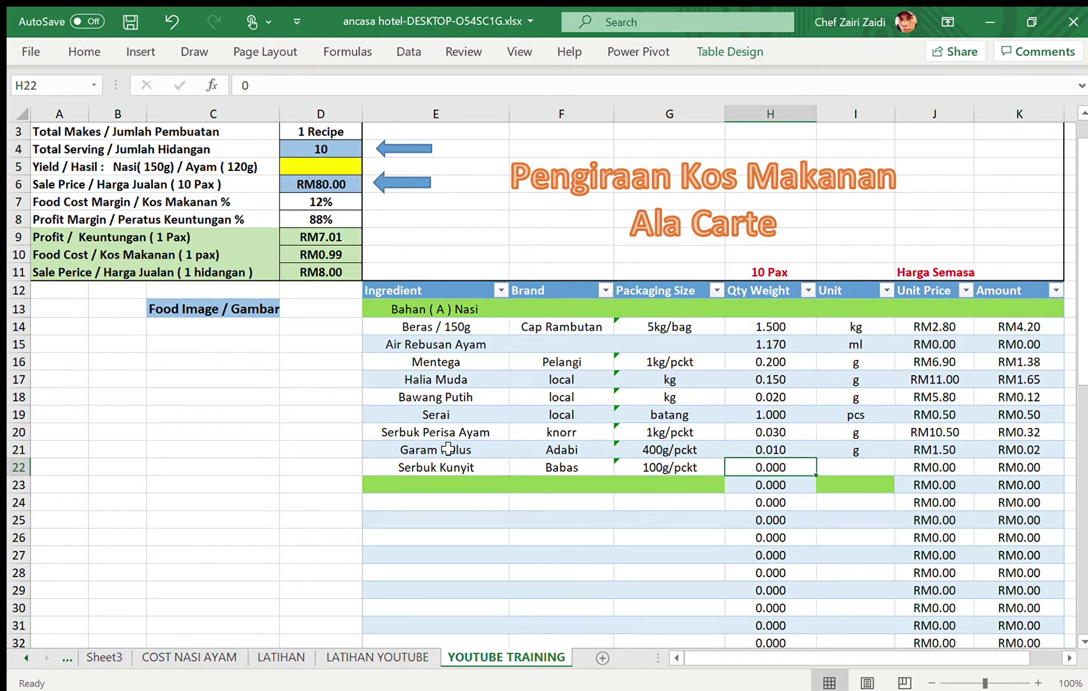
Step: Set Serbuk Kunyit's quantity weight to 0.002, its unit to g and its unit price to 2.7
type("0.002")
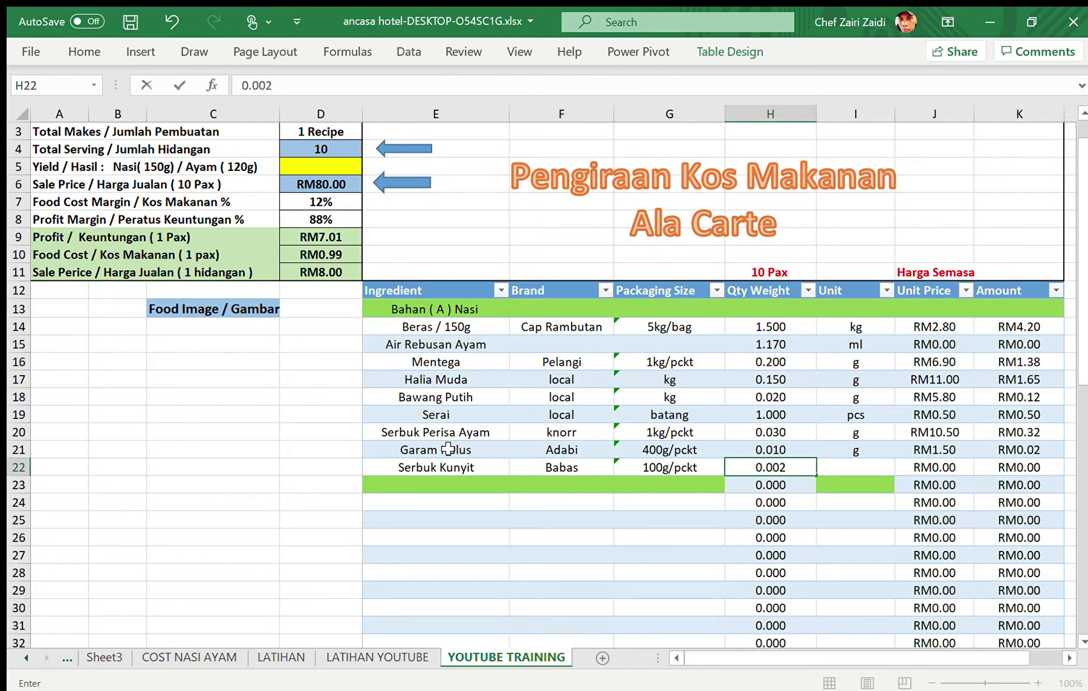
key("Tab")
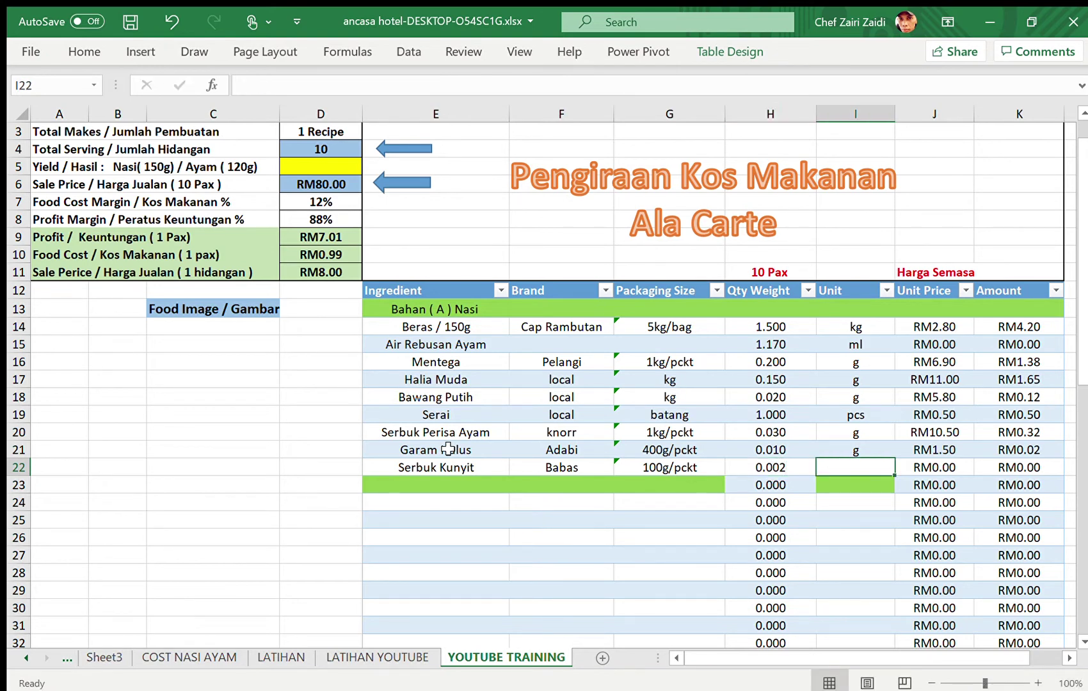
type("g")
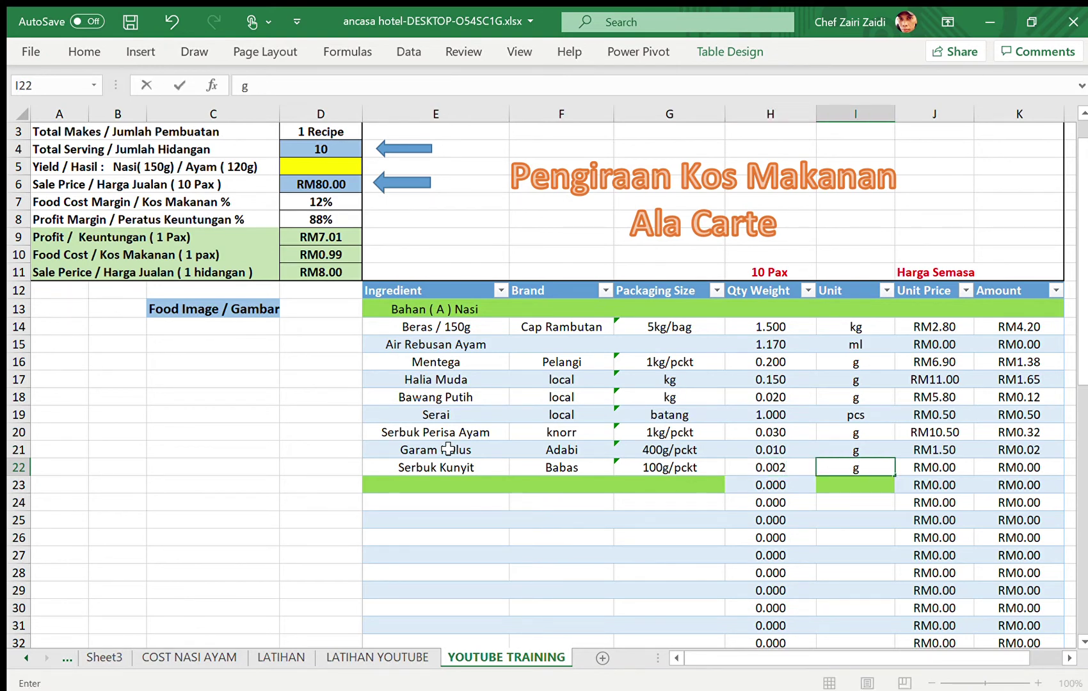
key("Tab")
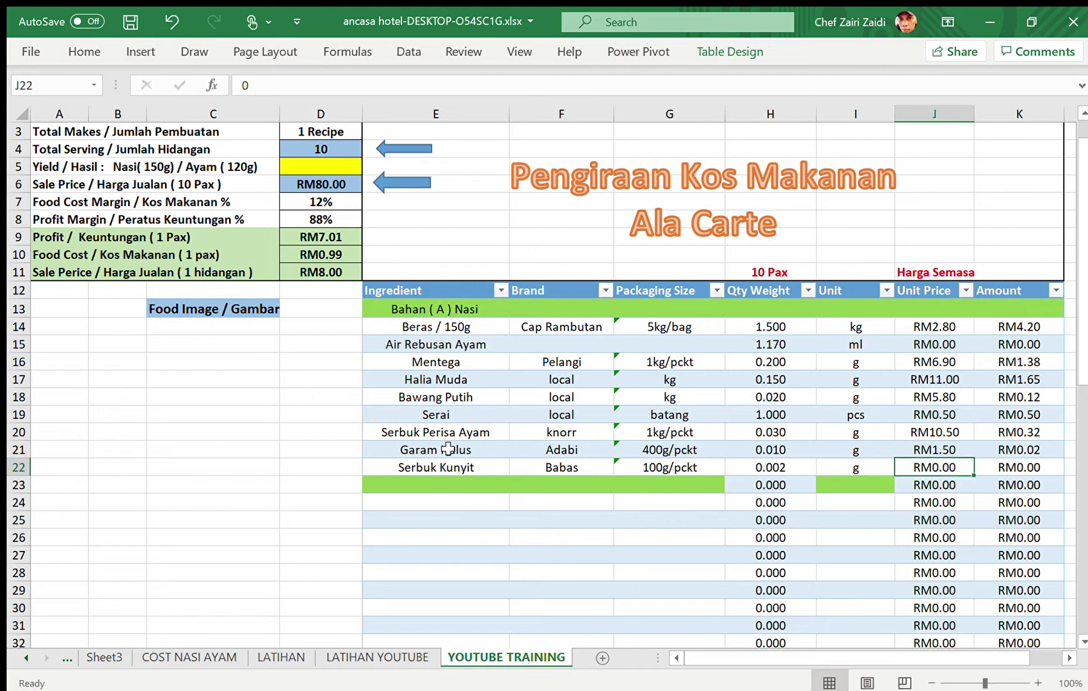
type("2.7")
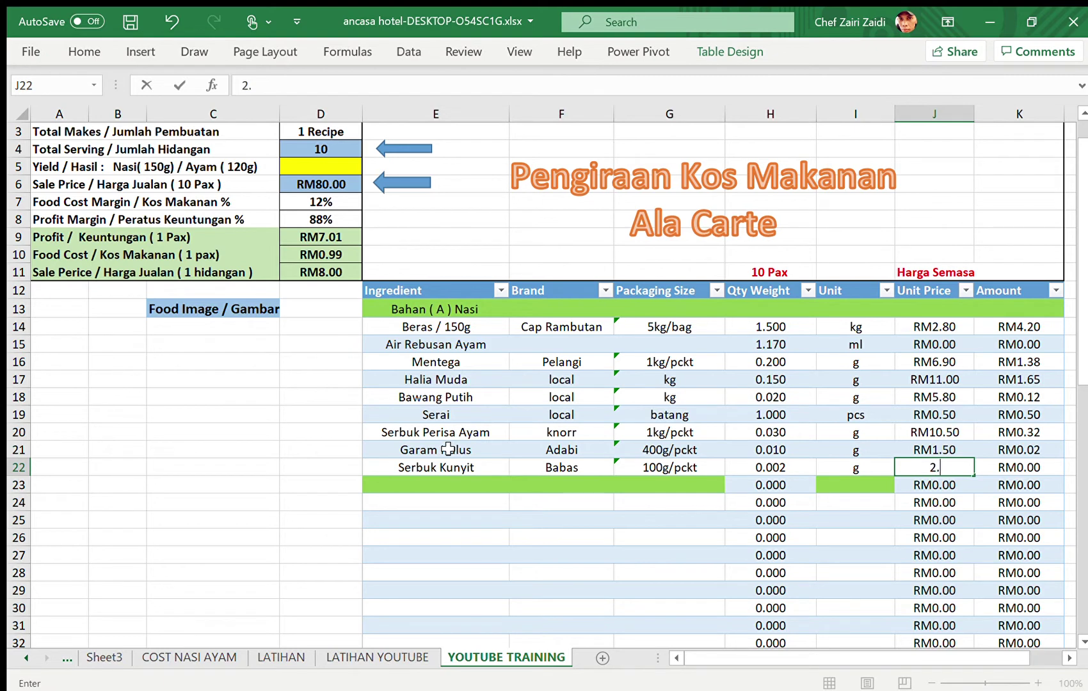
left_click(483, 603)
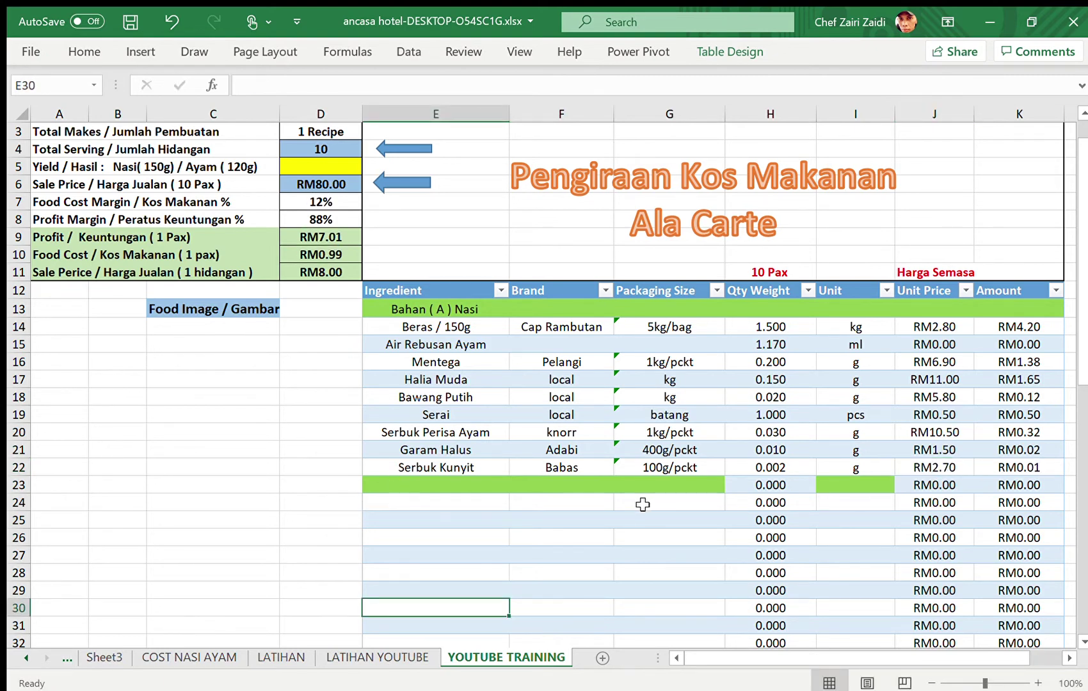
Step: Highlight the packaging size and amount cells of Garam Halus and Serbuk Kunyit in yellow
left_click(668, 450)
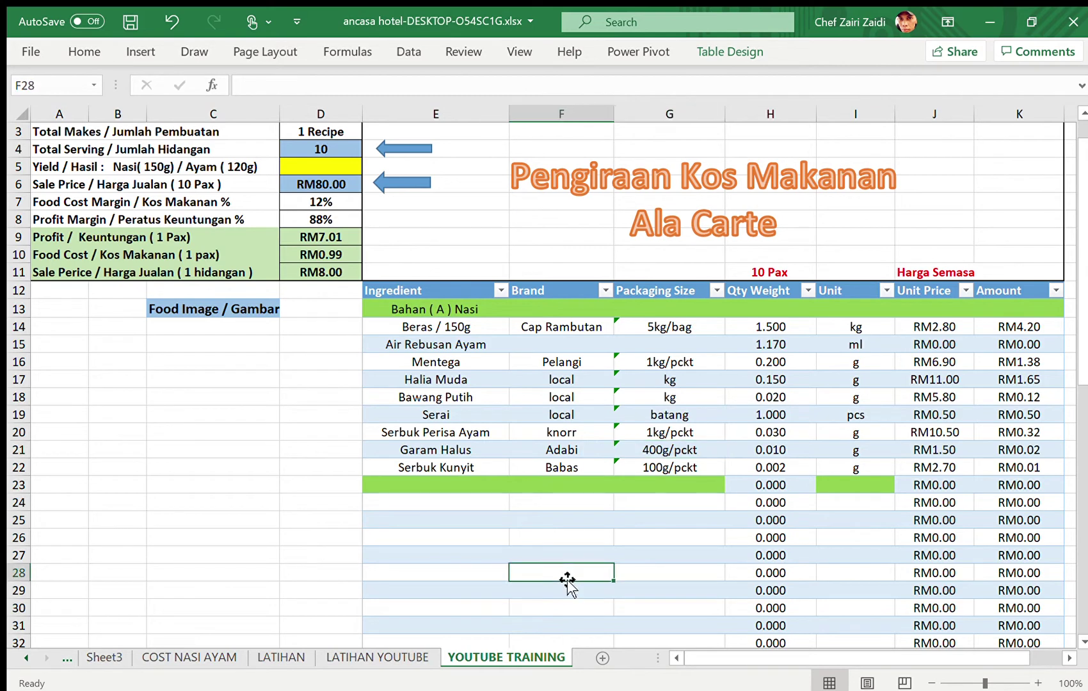
left_click_drag(671, 452, 670, 468)
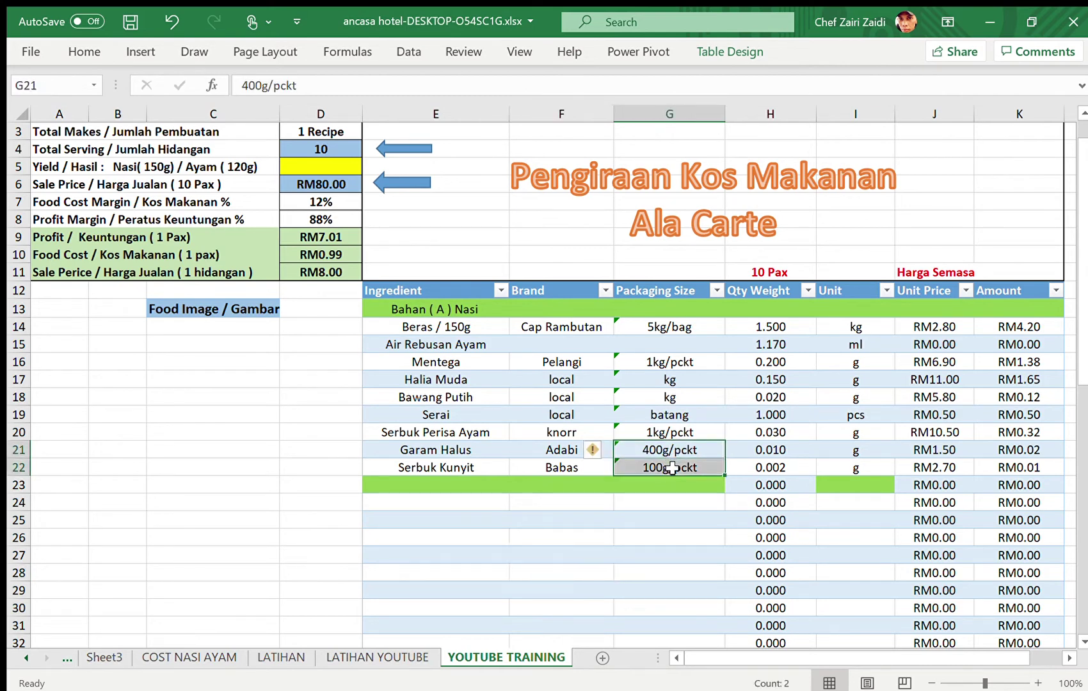
left_click(83, 55)
left_click(218, 110)
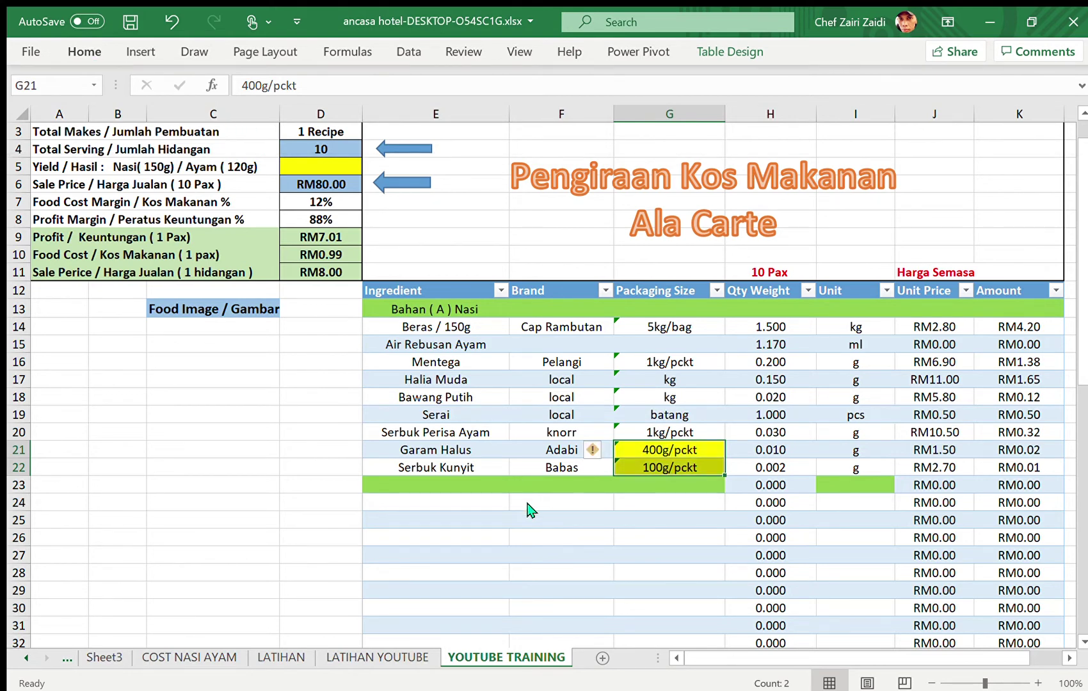
left_click_drag(999, 450, 1004, 461)
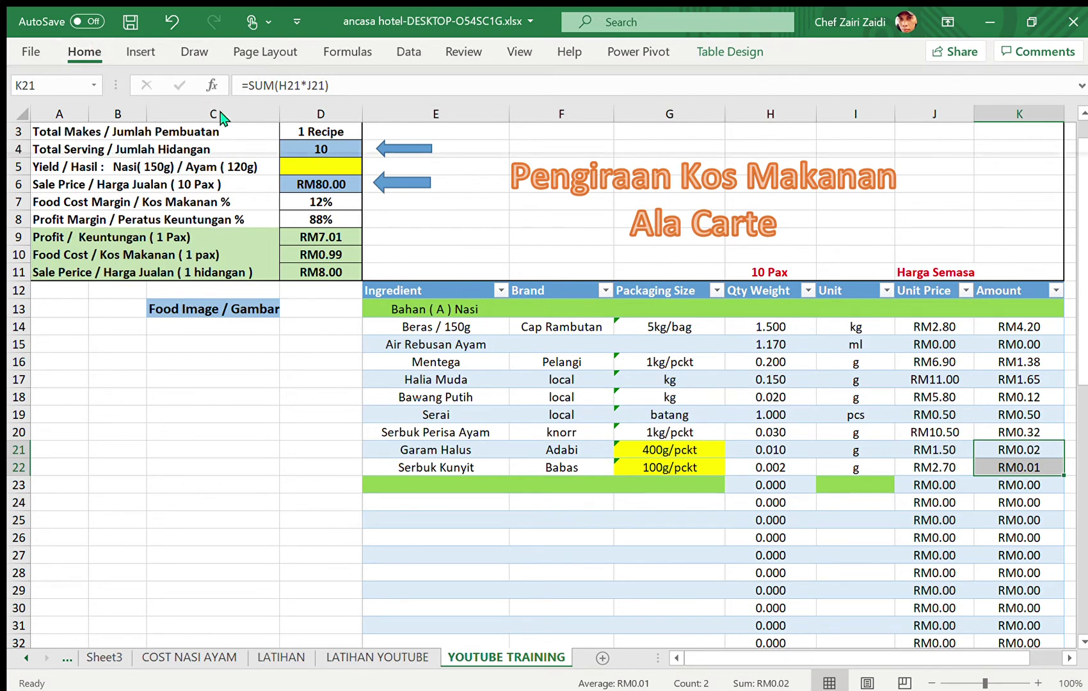
left_click(601, 587)
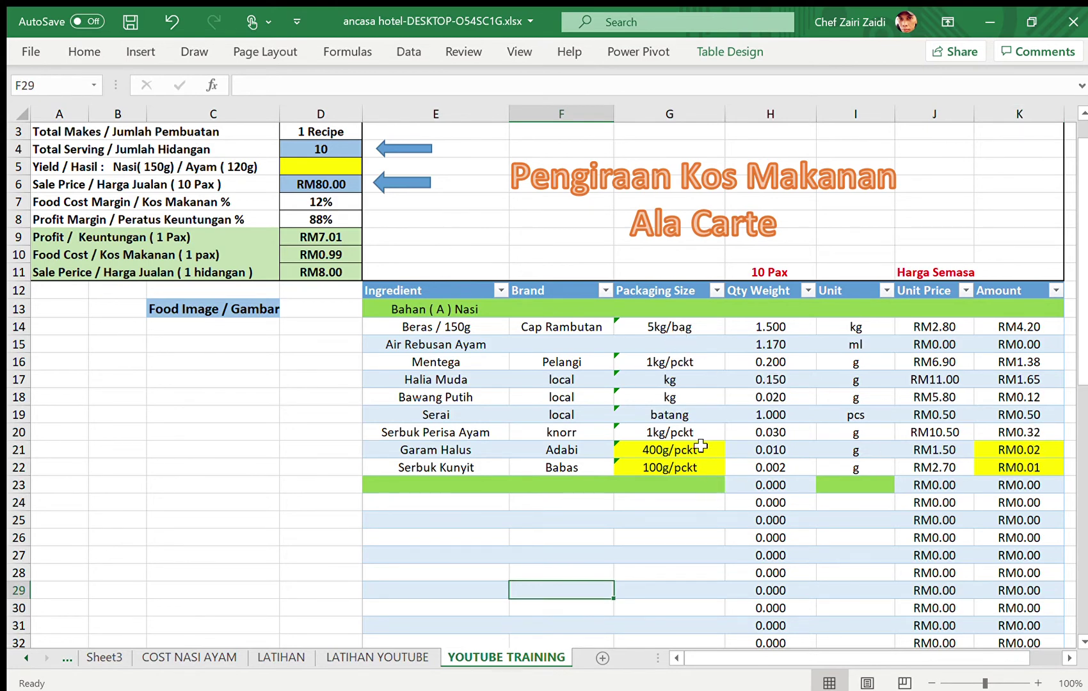
Step: Divide the Garam Halus amount formula by the pack weight, making it =SUM(H21*J21)/.400
left_click(1012, 448)
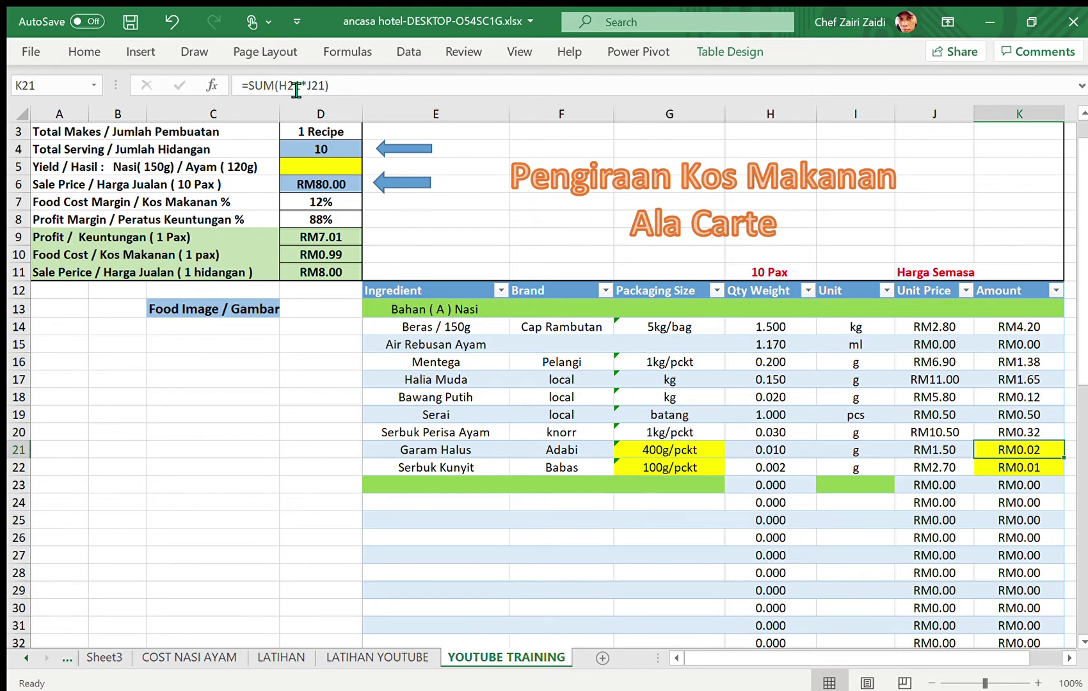
left_click(349, 98)
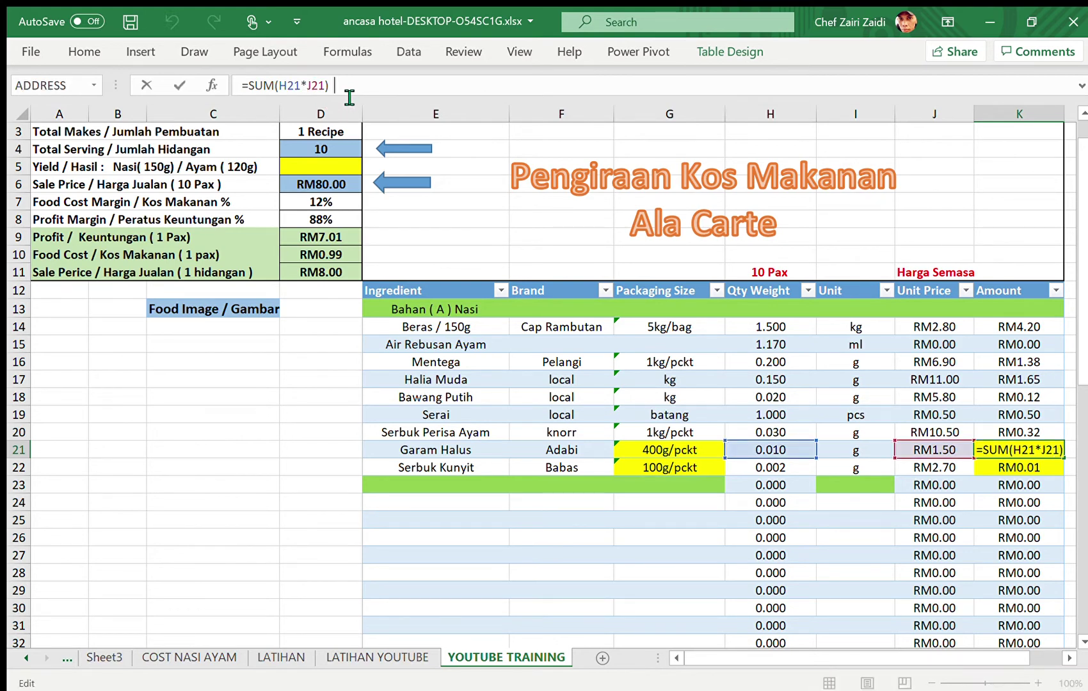
type("/.")
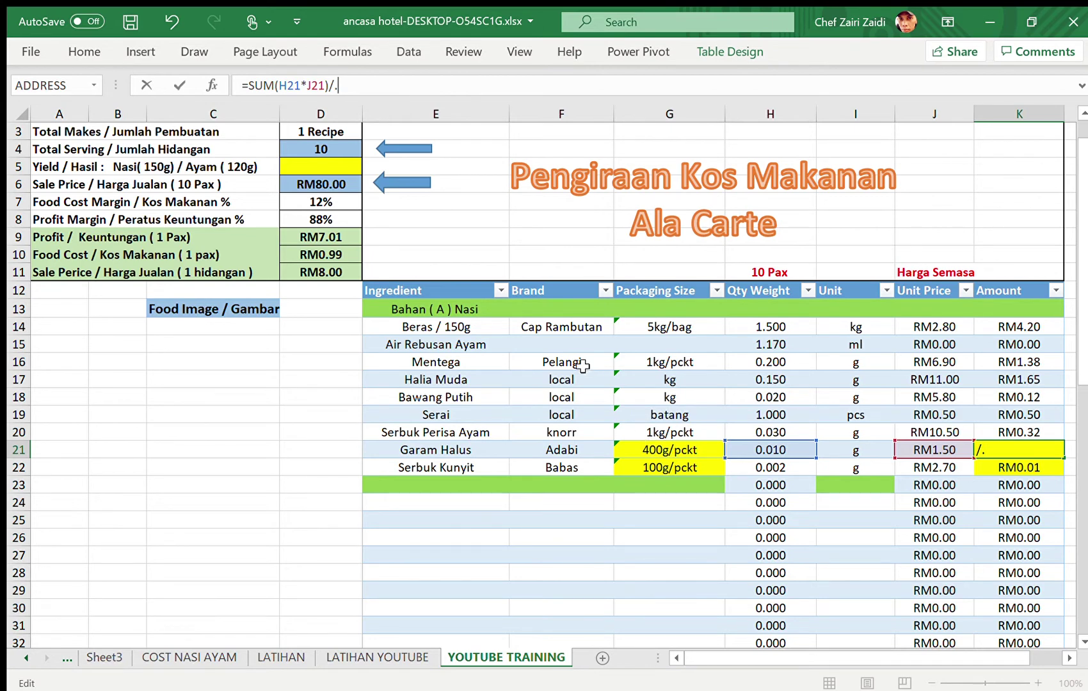
type("400")
left_click(624, 578)
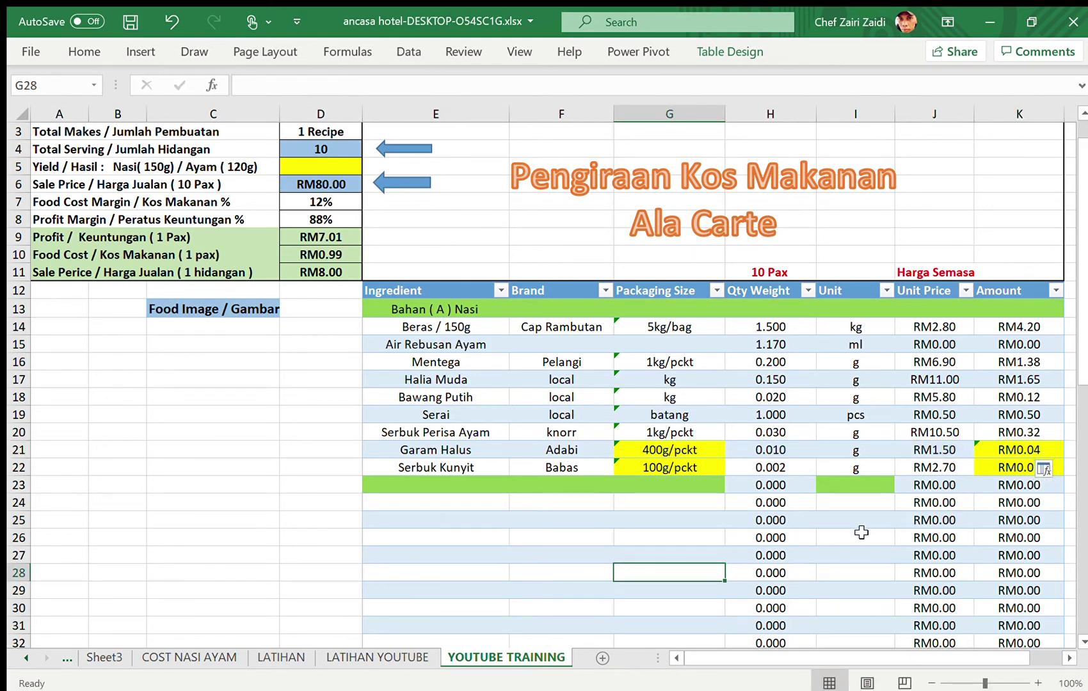
Step: Change the Serbuk Kunyit amount formula to =SUM(H22*J22)/.100 and check both highlighted amount formulas
left_click(1020, 468)
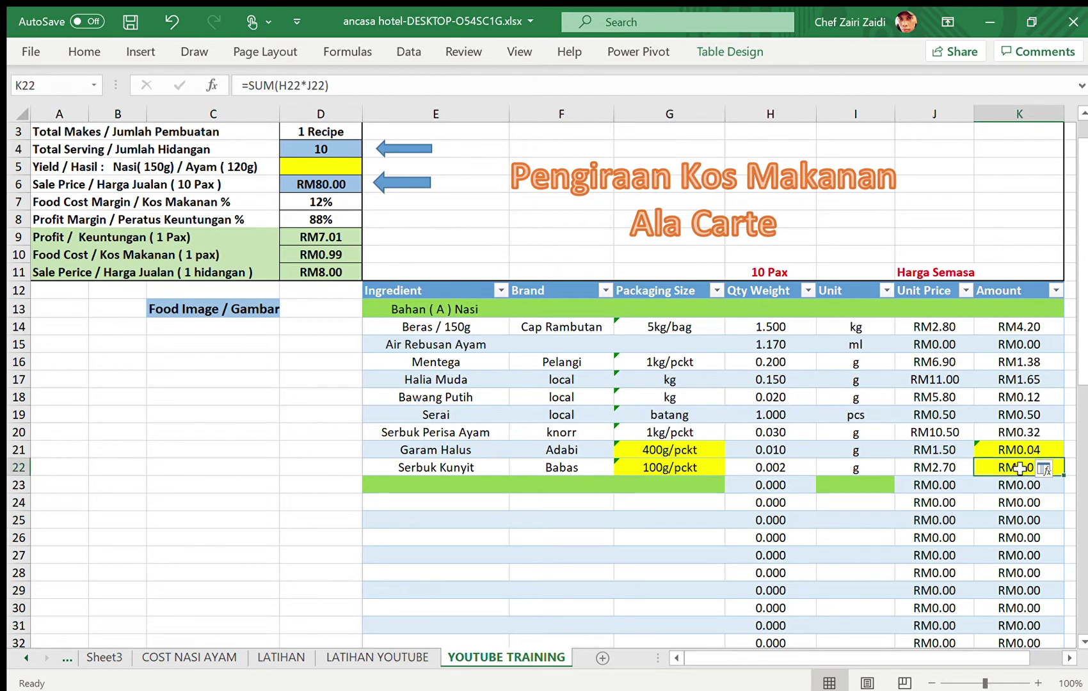
left_click(341, 96)
type("/")
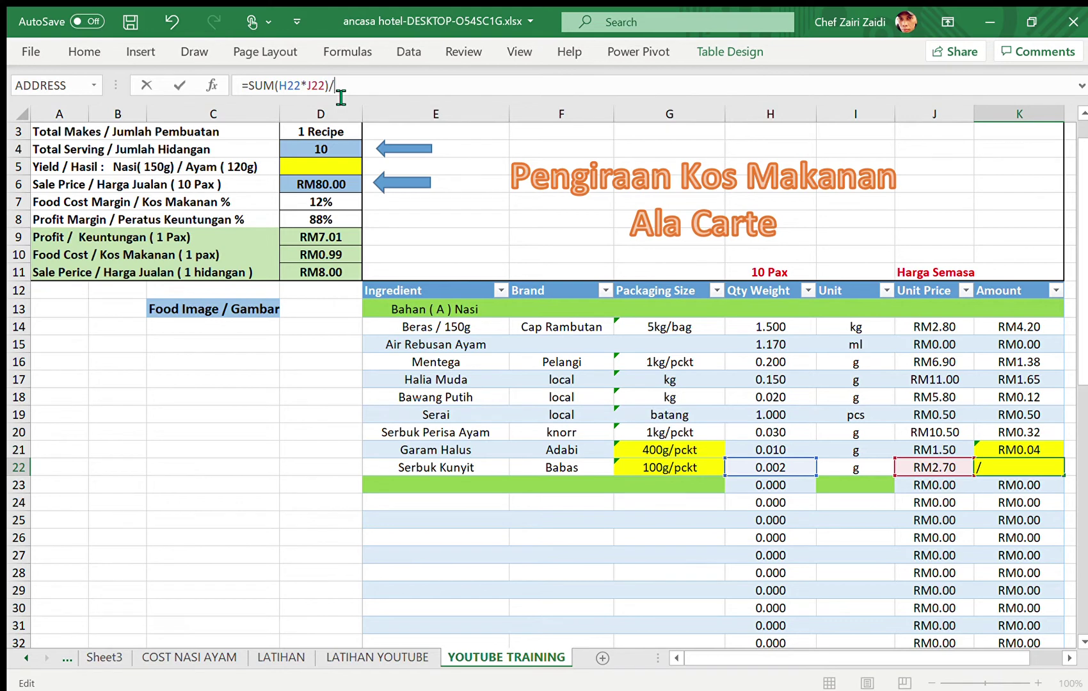
type(".100")
left_click(832, 534)
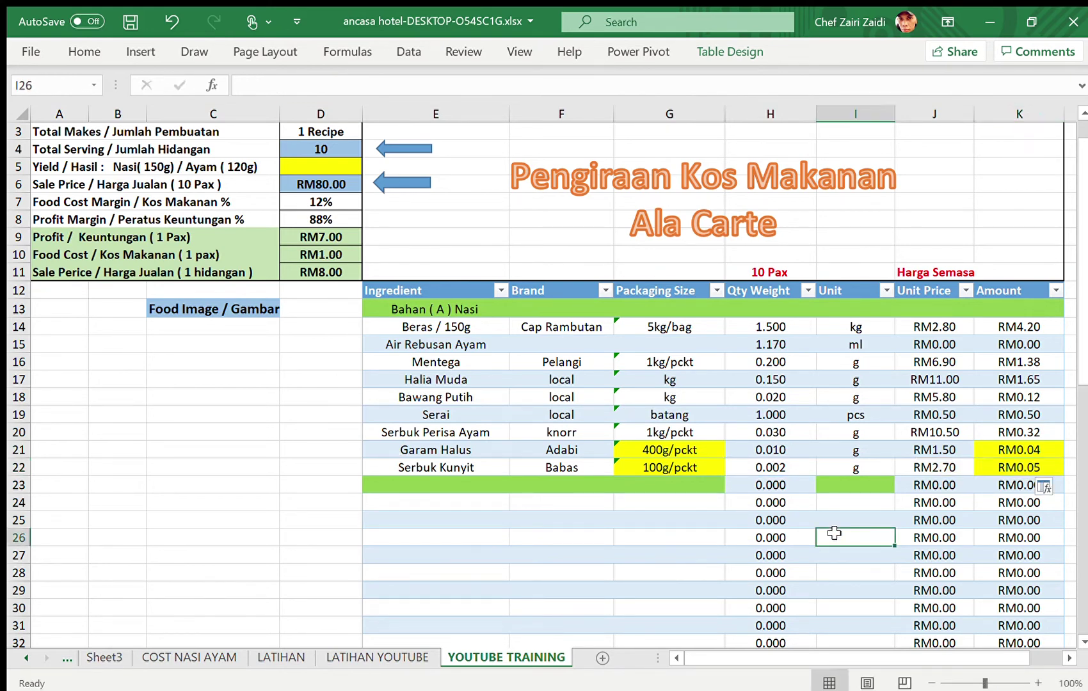
left_click(1040, 452)
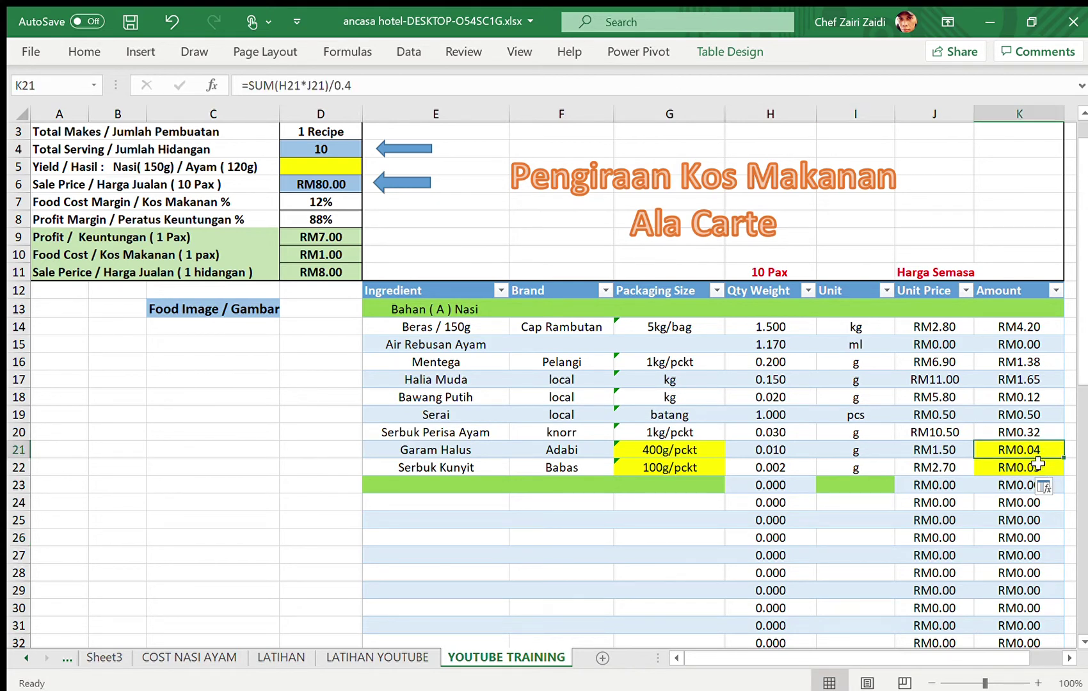
left_click(1038, 464)
left_click(1025, 451)
Step: Enter the section heading "Bahan (B) Peras Ayam&kicap" in cell E24 of the Ingredient column
left_click(411, 502)
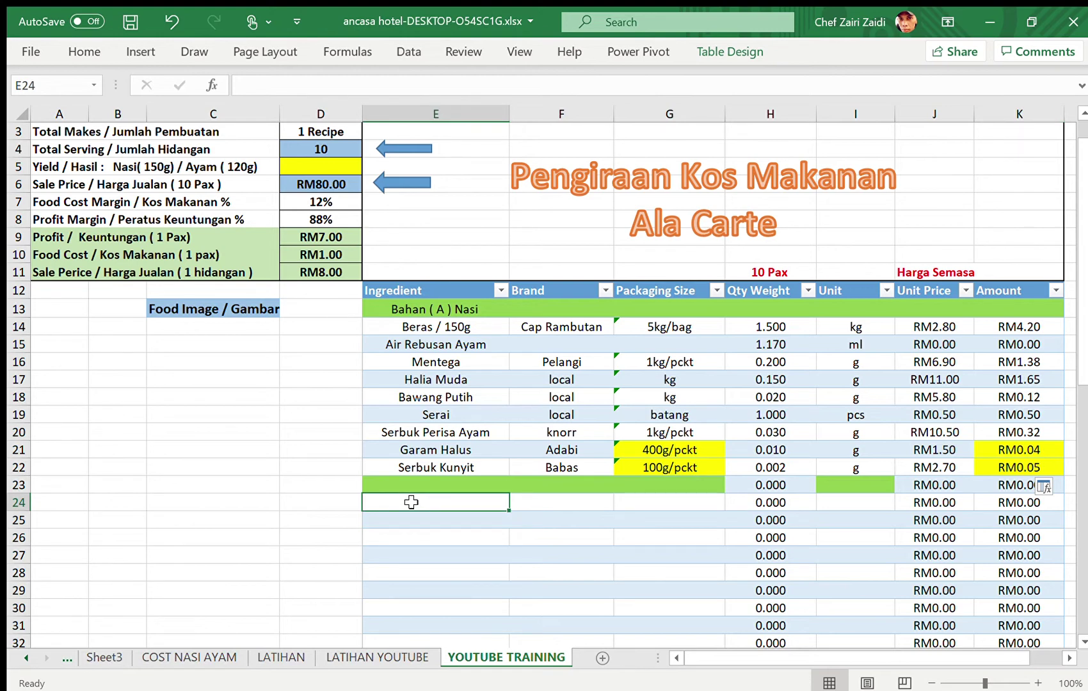
type("B")
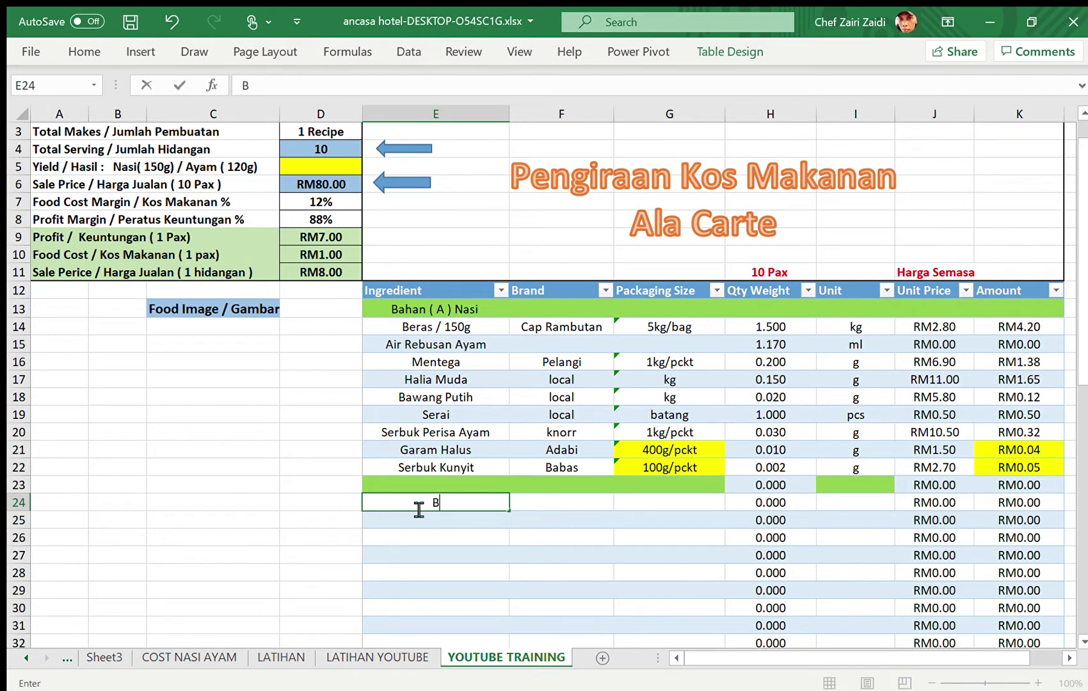
type("ahan")
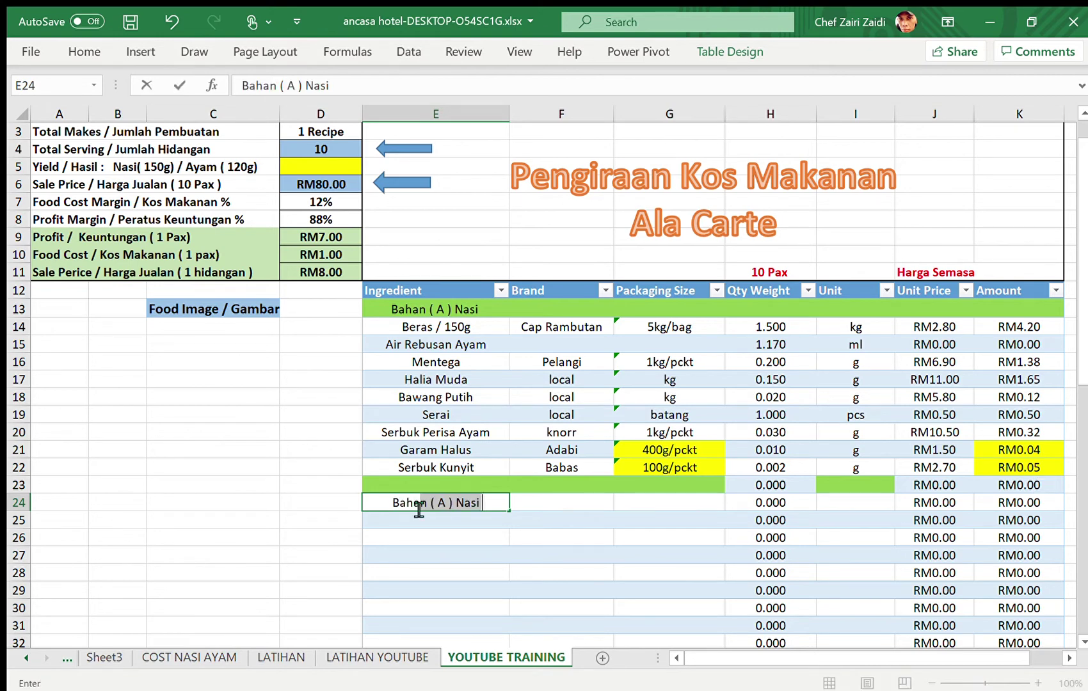
type(" (B)")
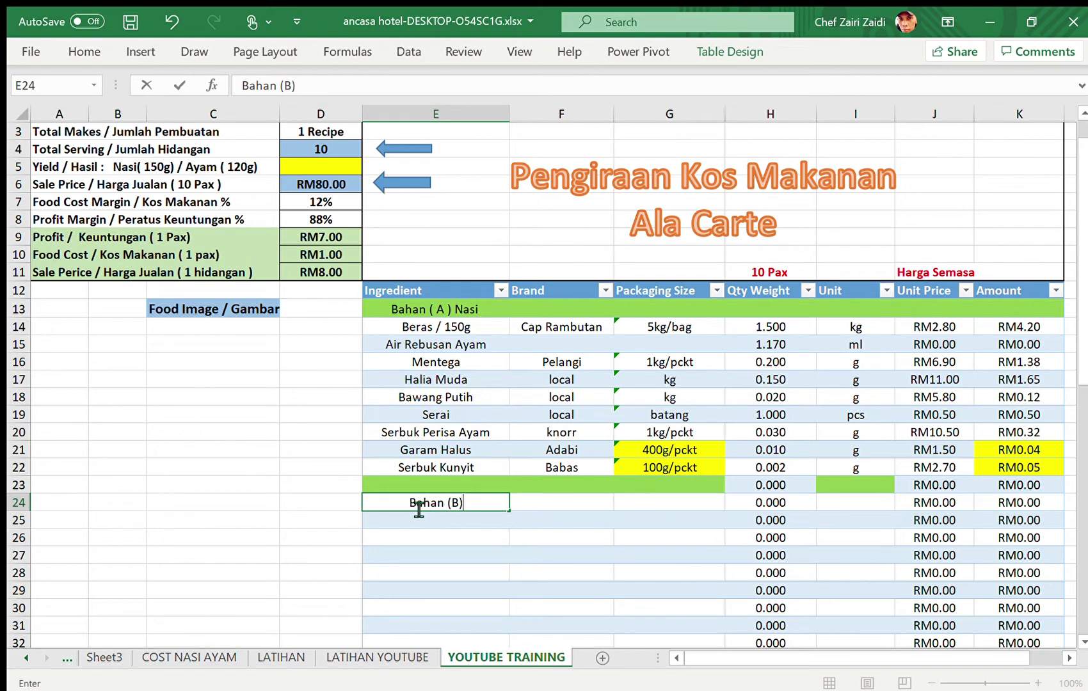
type(" Ayam &")
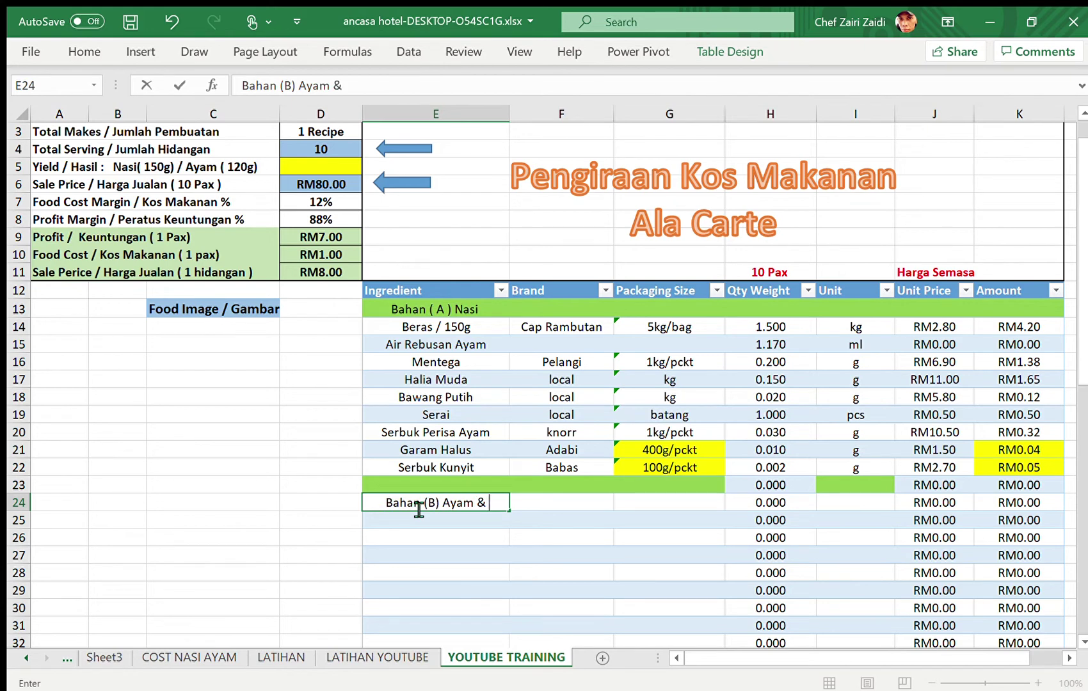
key("BackSpace")
key("BackSpace")
key("BackSpace")
key("BackSpace")
key("BackSpace")
key("BackSpace")
key("BackSpace")
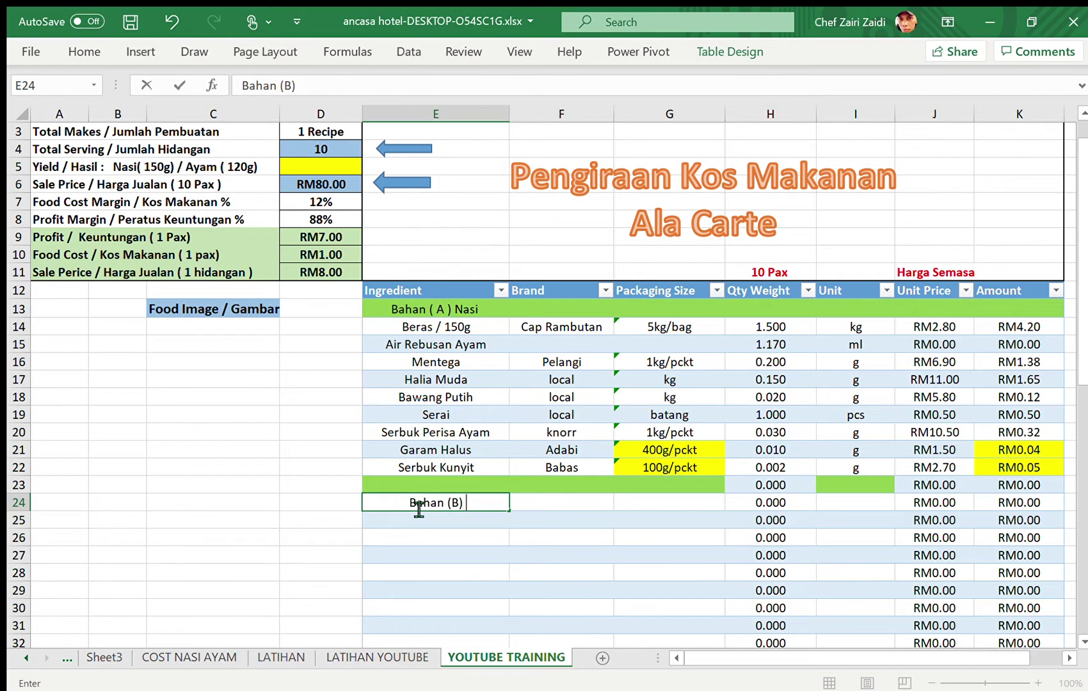
type("Peras Ayam&kicap")
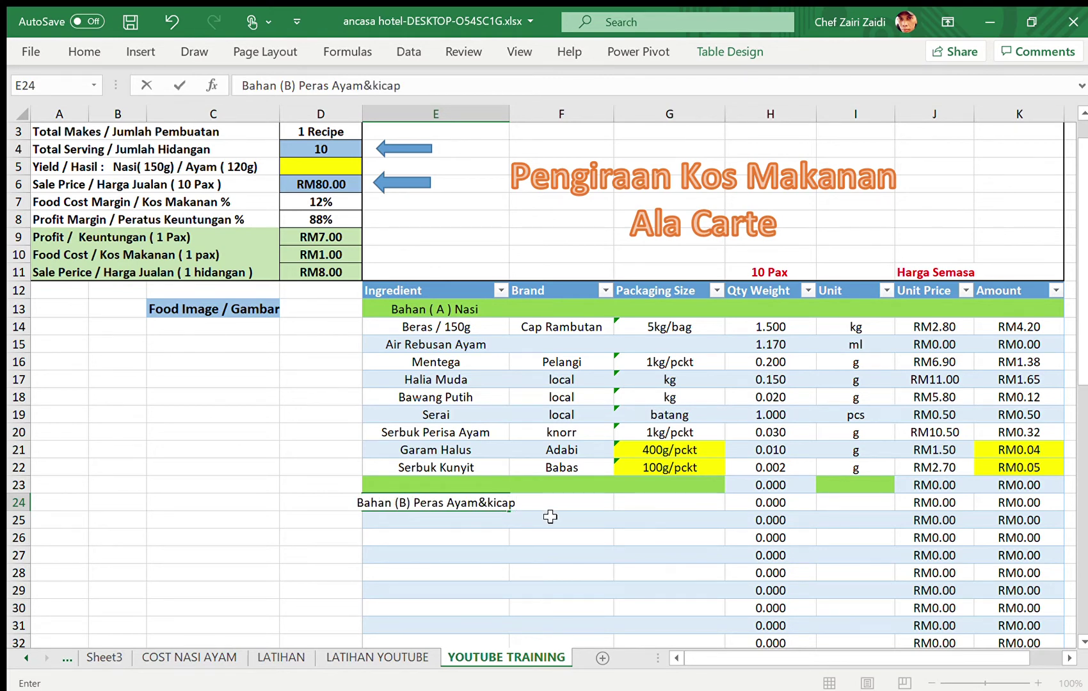
left_click(550, 516)
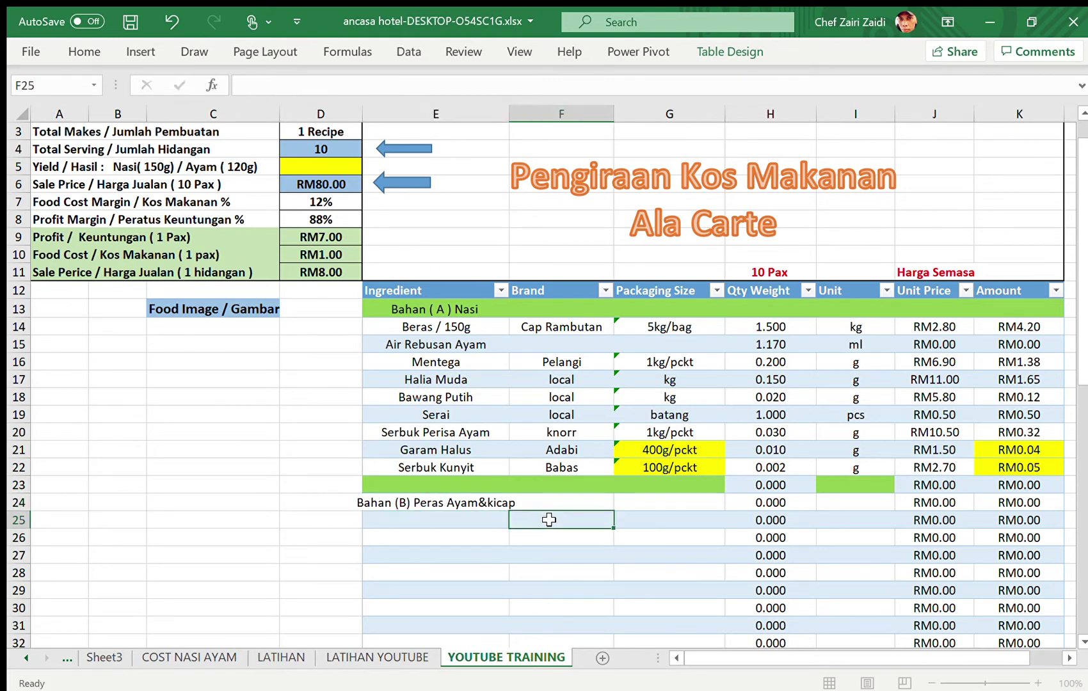
Step: Widen the Ingredient column slightly so the "Bahan (B) Peras Ayam&kicap" heading fits inside it
left_click(512, 116)
left_click_drag(512, 116, 525, 116)
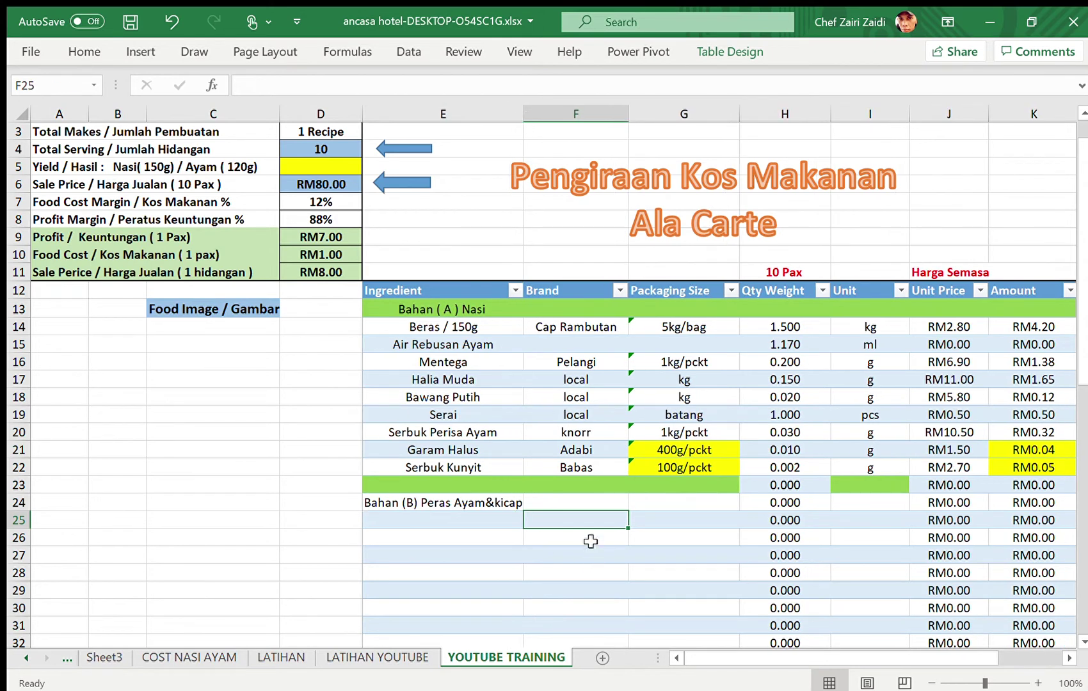
left_click(581, 502)
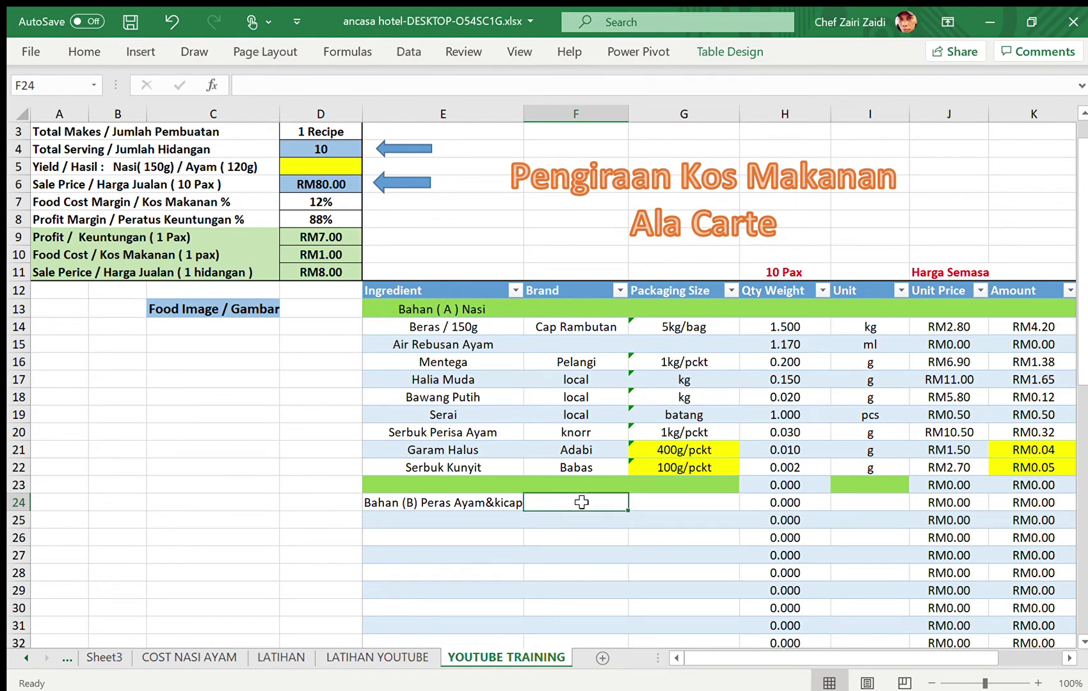
left_click(579, 568)
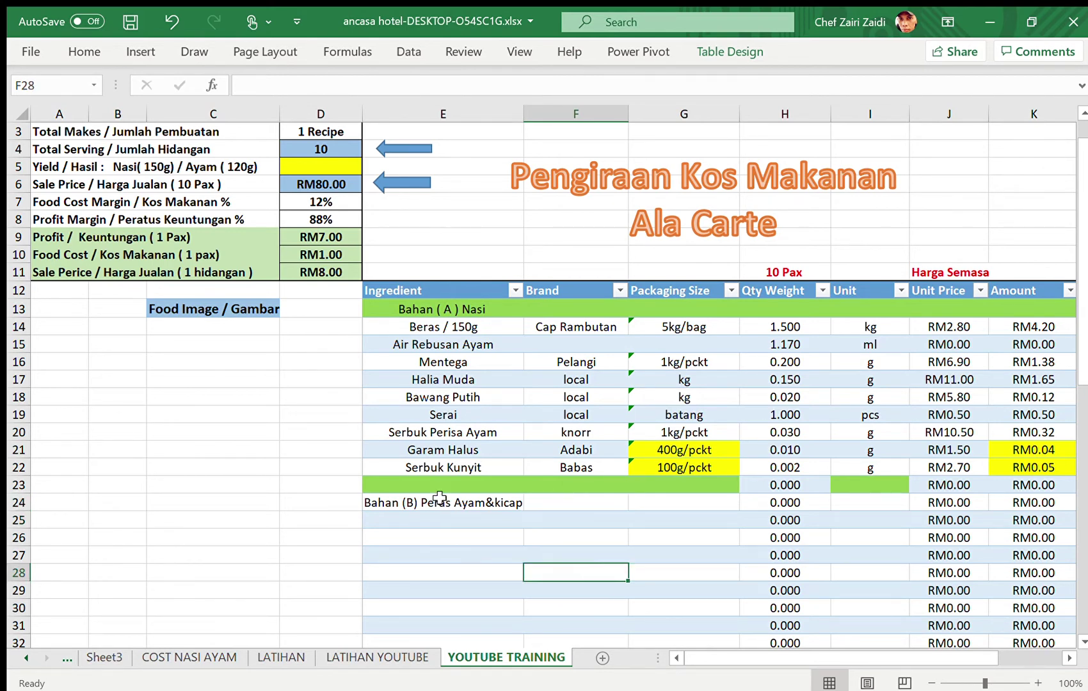
Step: Fill the Bahan (B) heading row with green from the Ingredient column through the Amount column
left_click(402, 511)
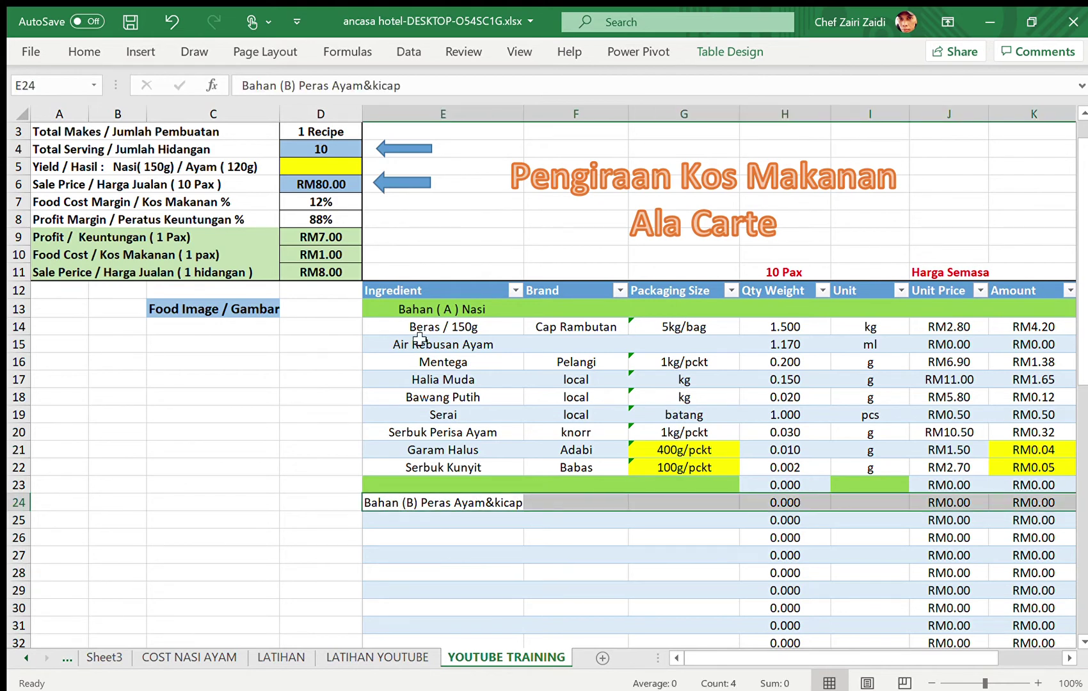
left_click(95, 53)
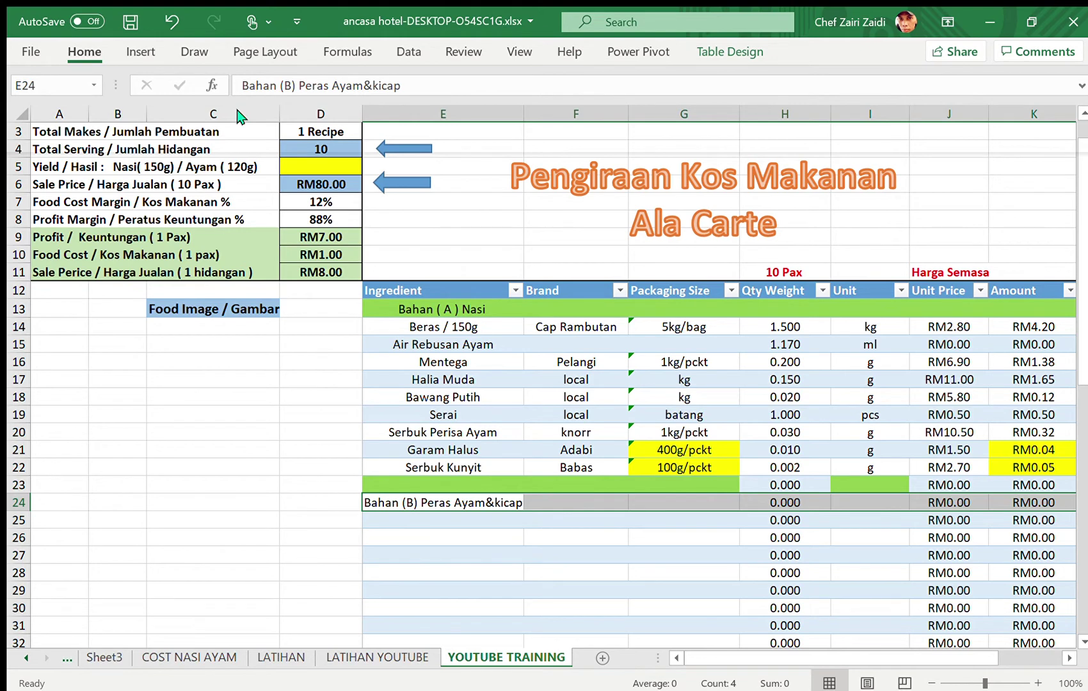
key("ctrl+y")
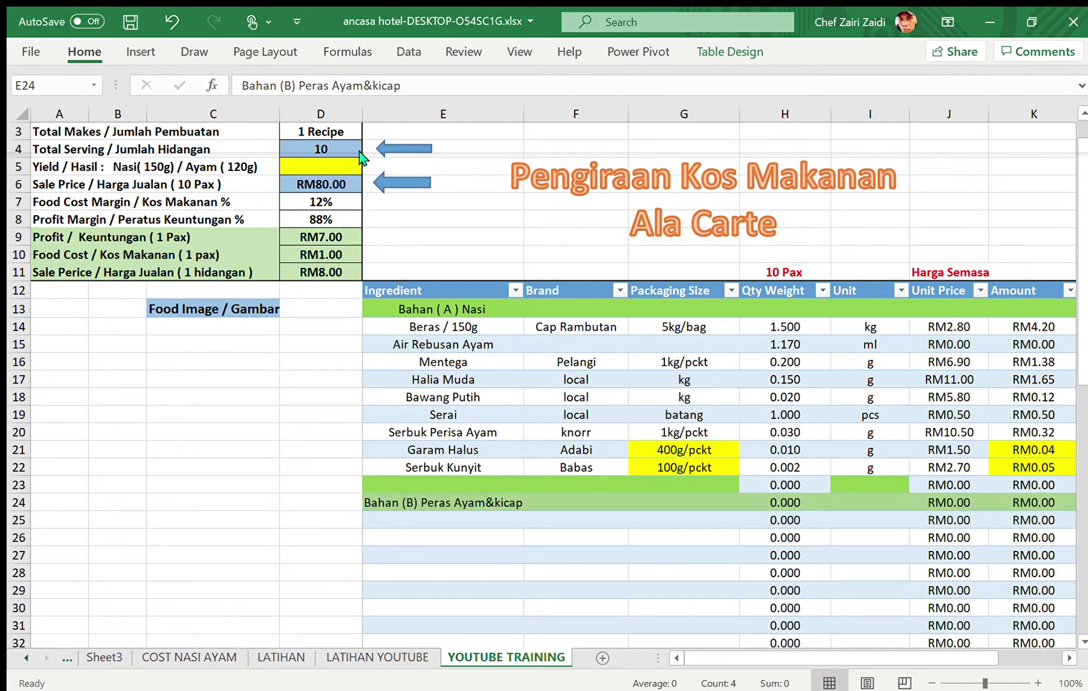
left_click(490, 540)
Step: Enter "Ayam Ekor/ 120g" as the first ingredient under the Bahan (B) heading
left_click(398, 520)
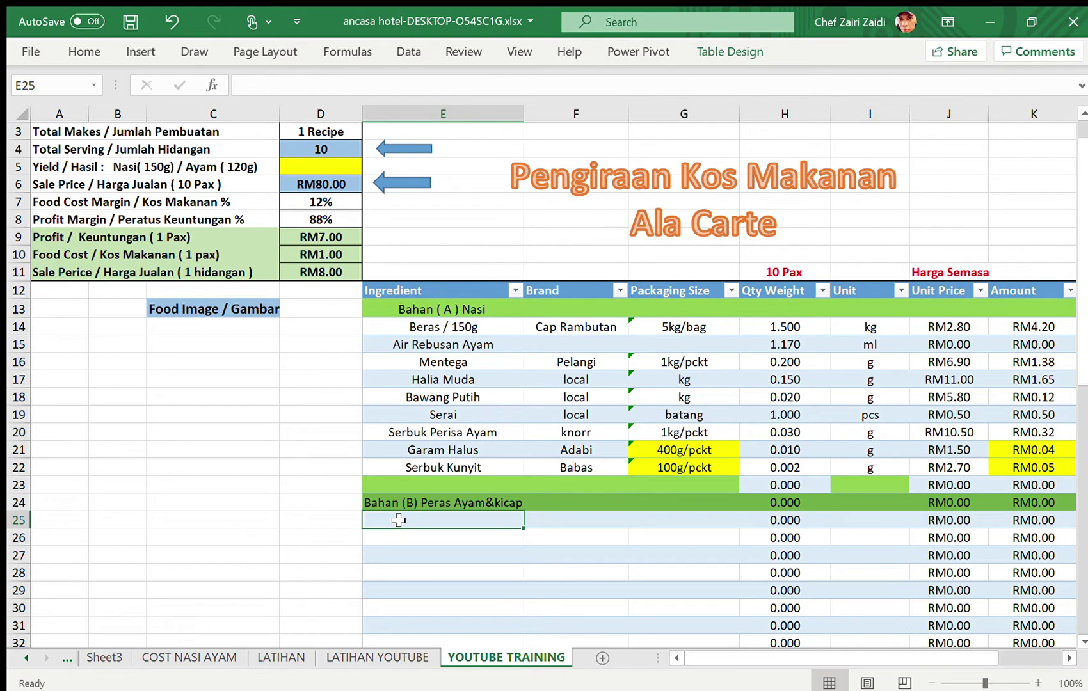
type("Air Rebusan Ayam")
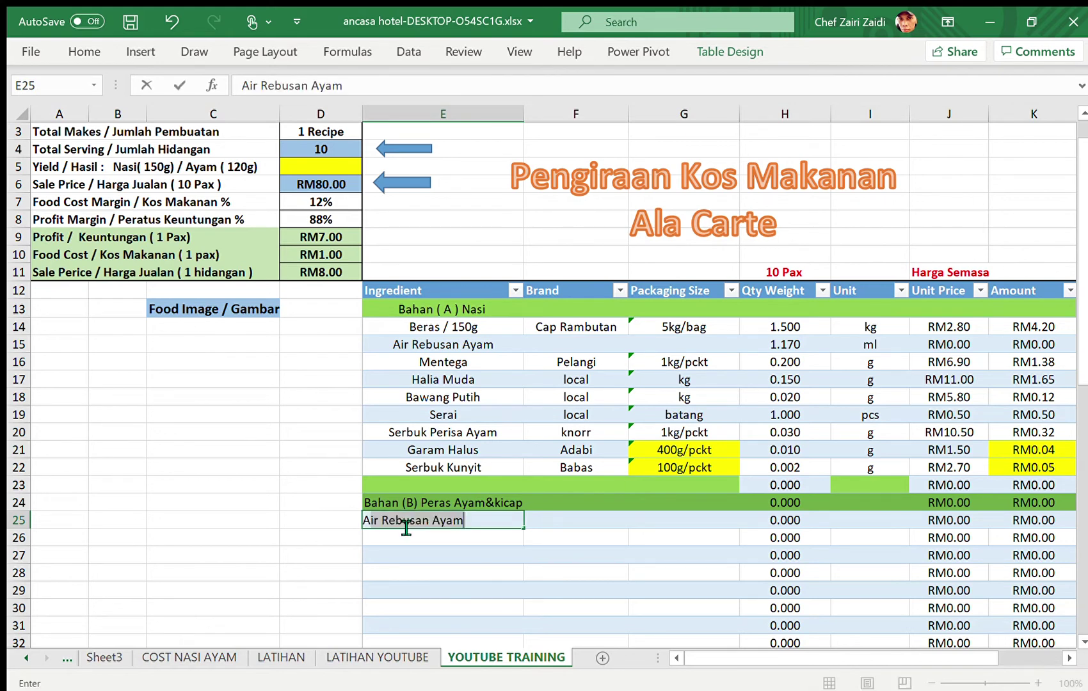
type("yam E")
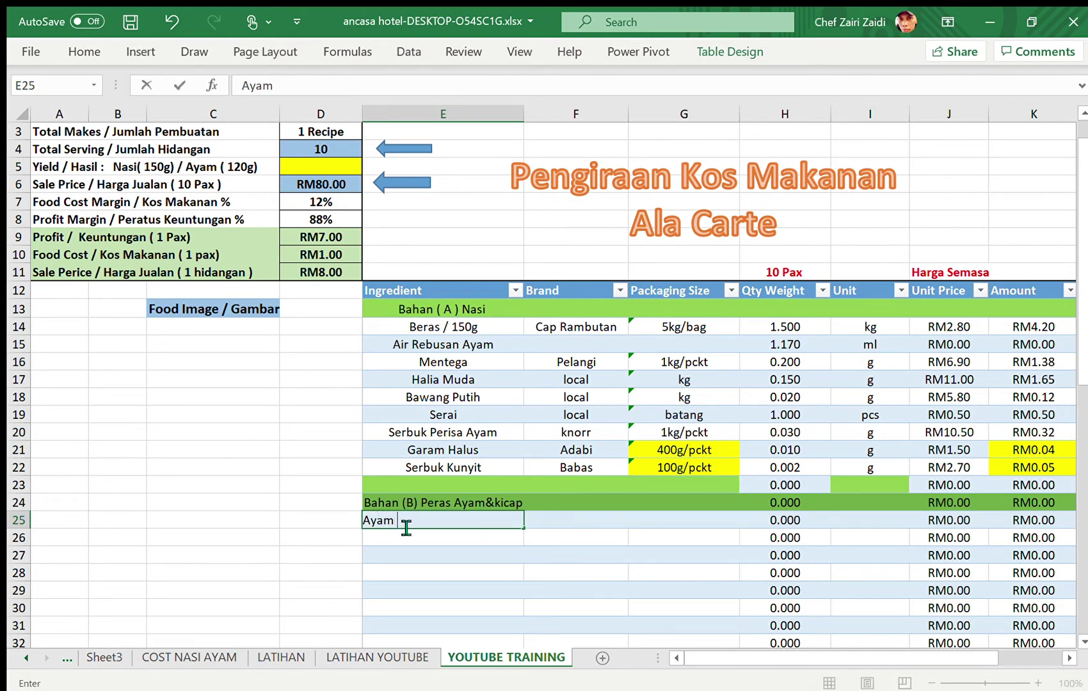
type("kor")
type("/ 120g")
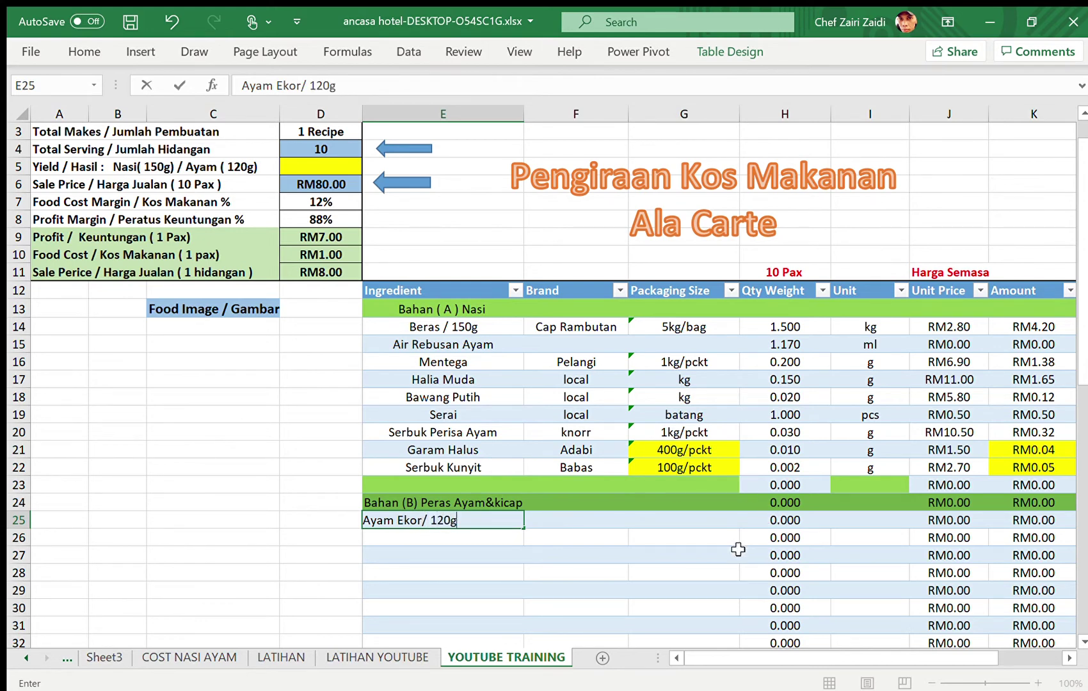
left_click(736, 550)
Step: Set the Ayam Ekor brand to Dinding and its packaging size to "1.5kg/ nos"
left_click(608, 522)
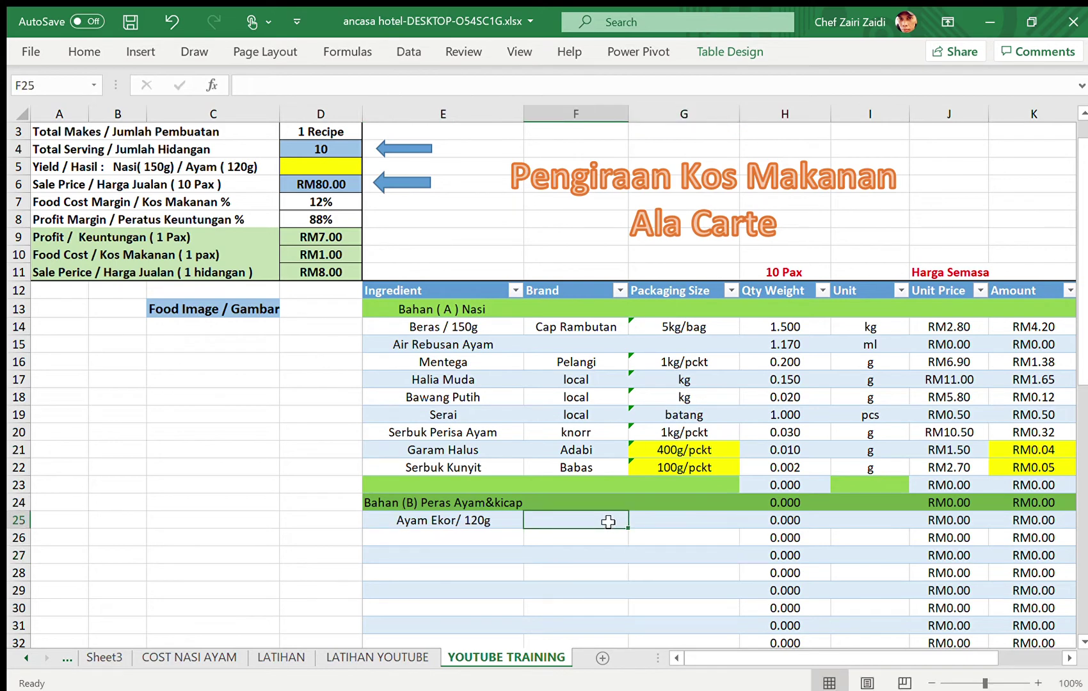
type("Dinding")
key("Tab")
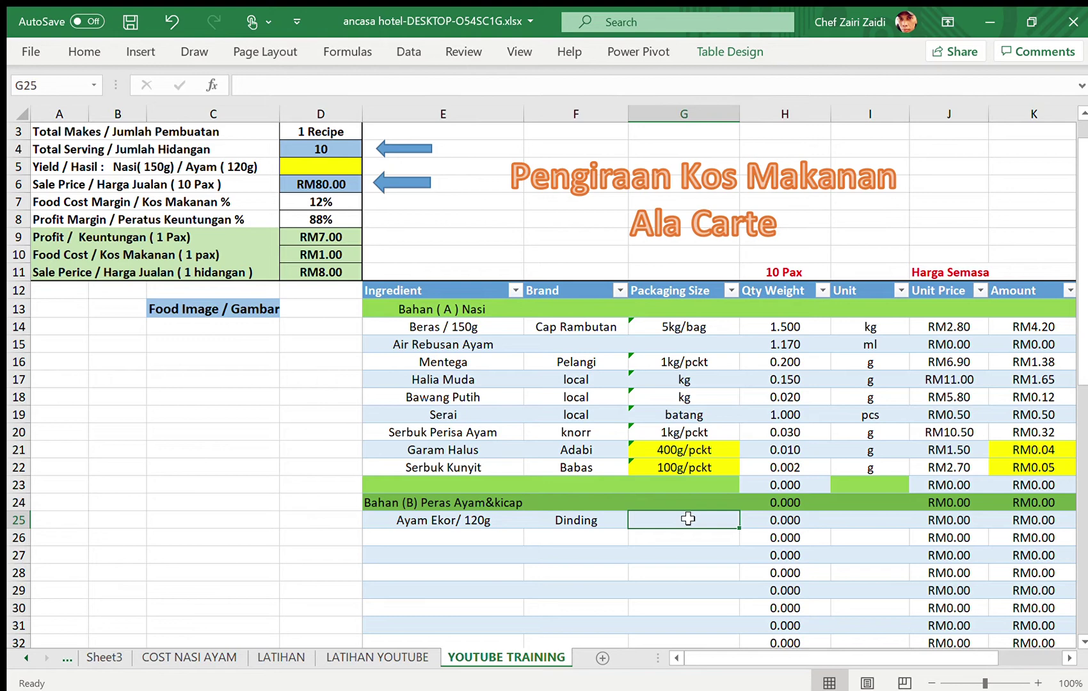
type("1.3")
key("BackSpace")
type("5kg")
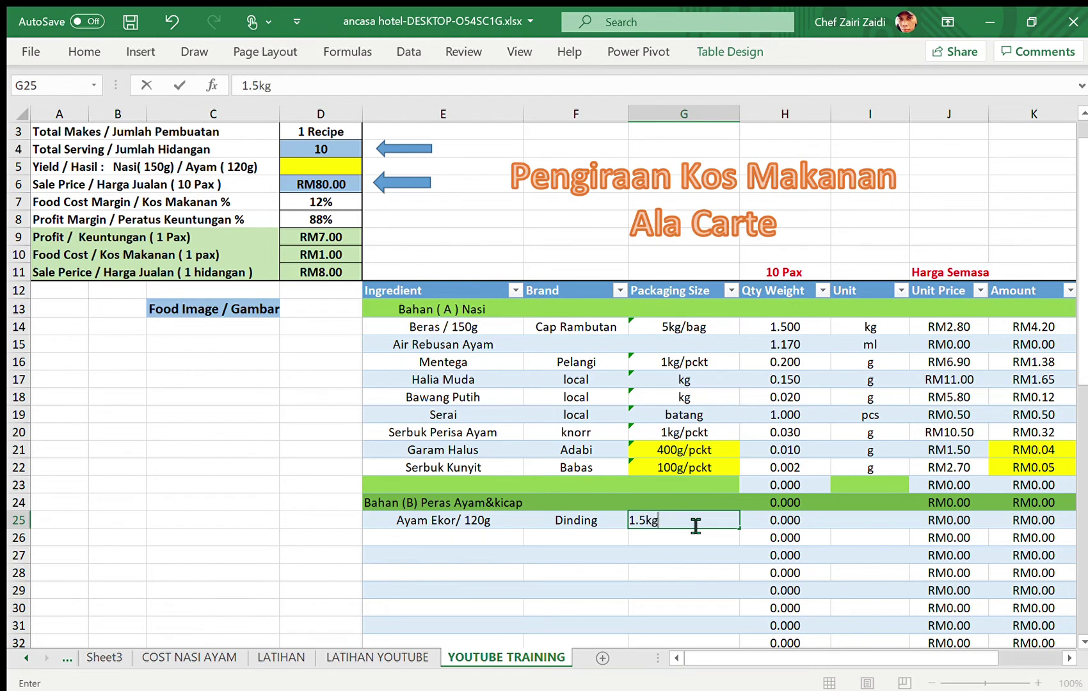
type("/ nos")
key("Tab")
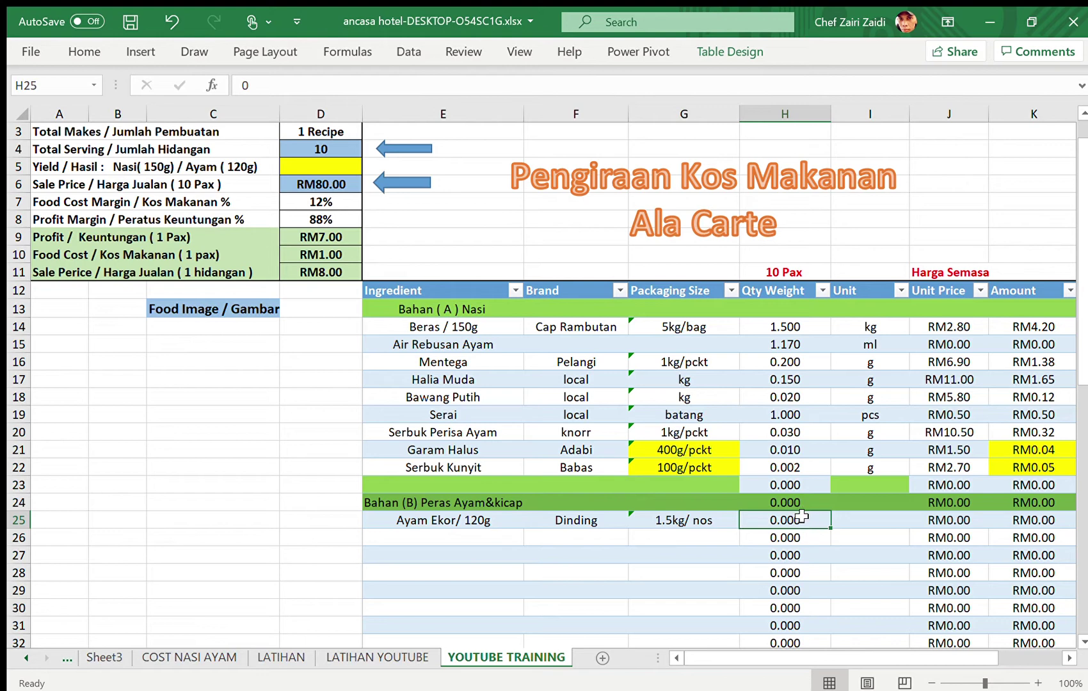
Step: Set the Ayam Ekor quantity weight to 1.2, its unit to kg and its unit price to 8.9
type("1")
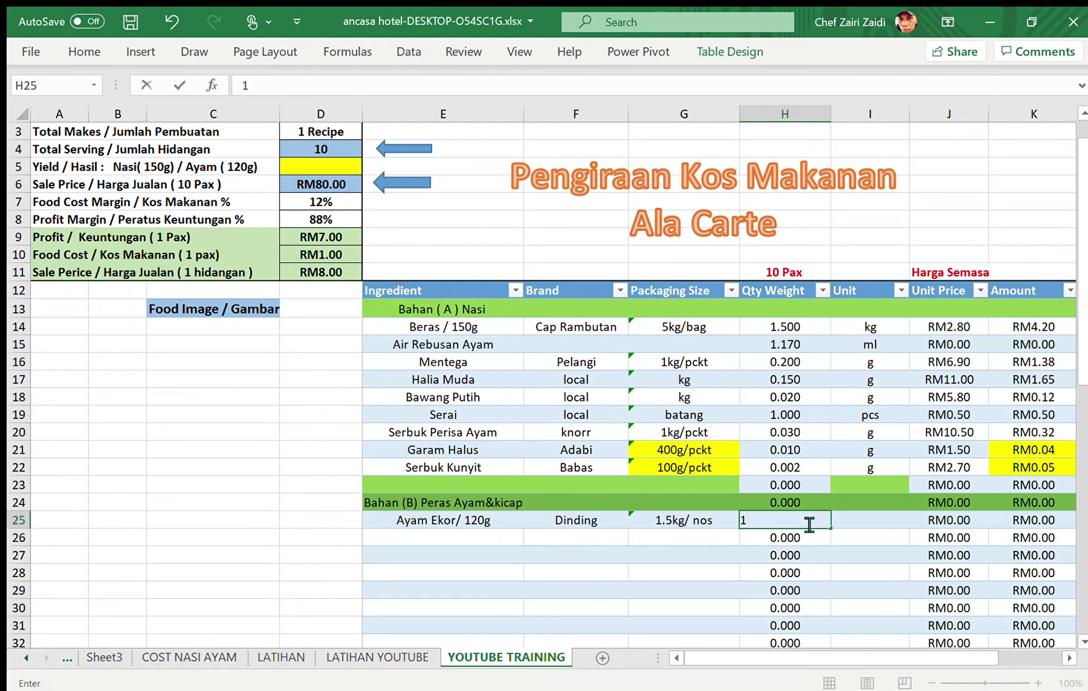
type(".2")
key("Tab")
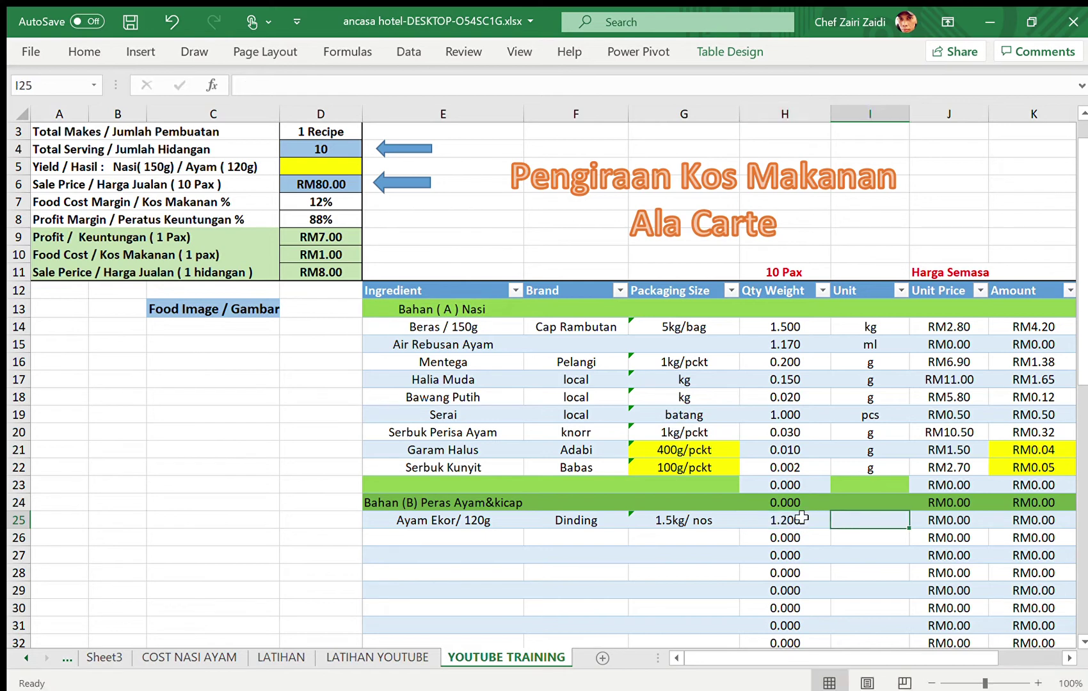
type("kg")
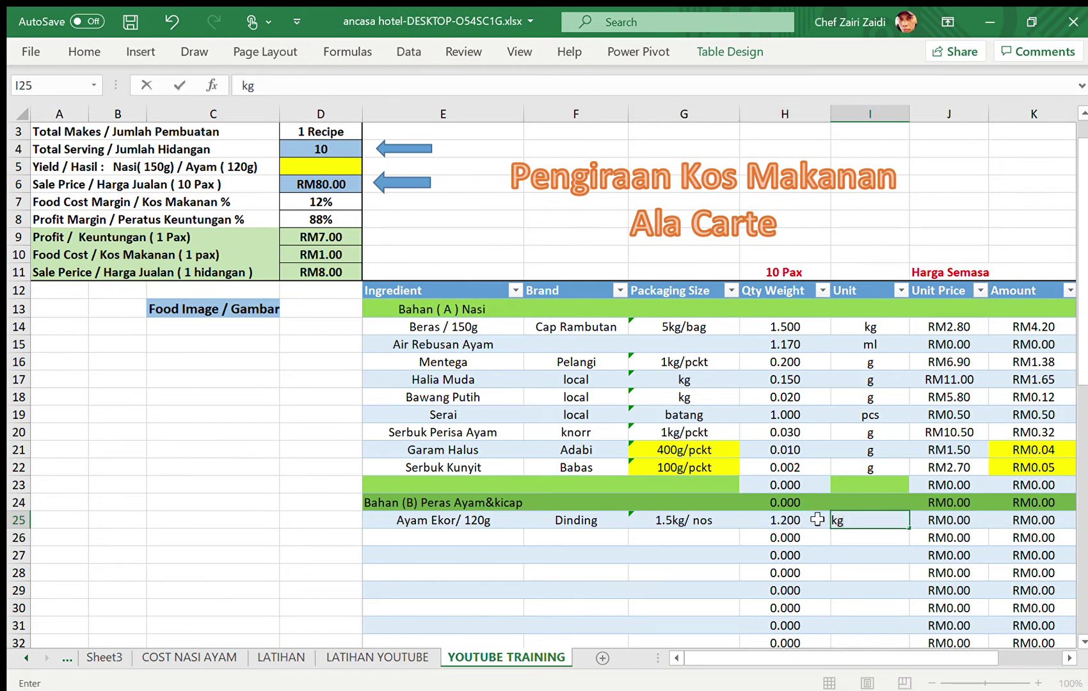
key("Tab")
type("8.9")
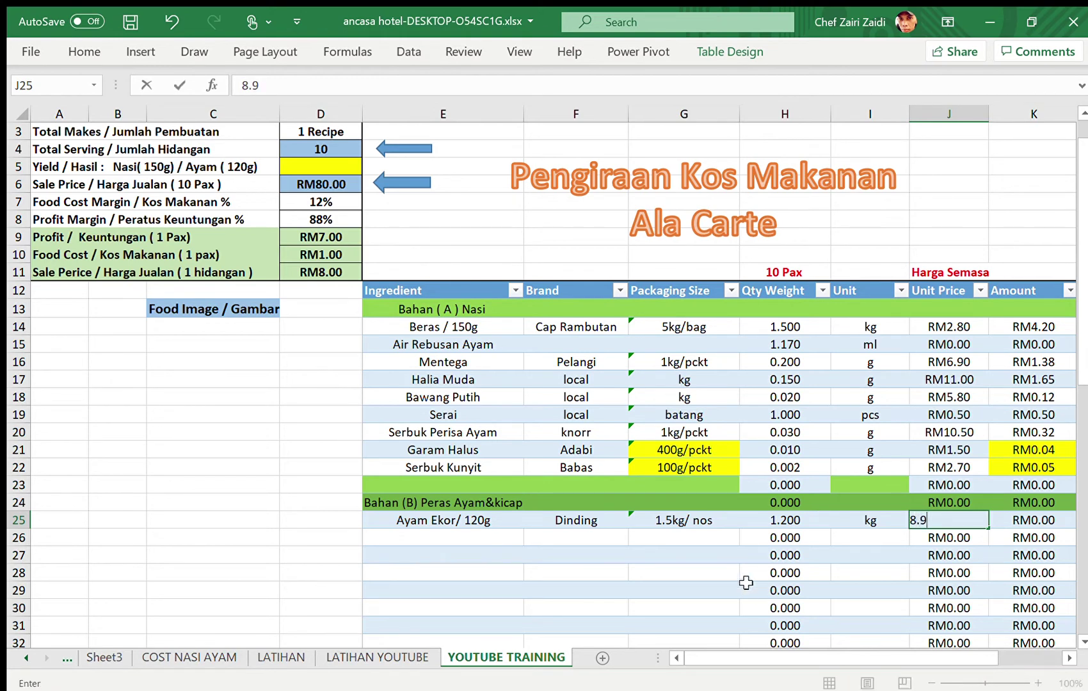
left_click(722, 553)
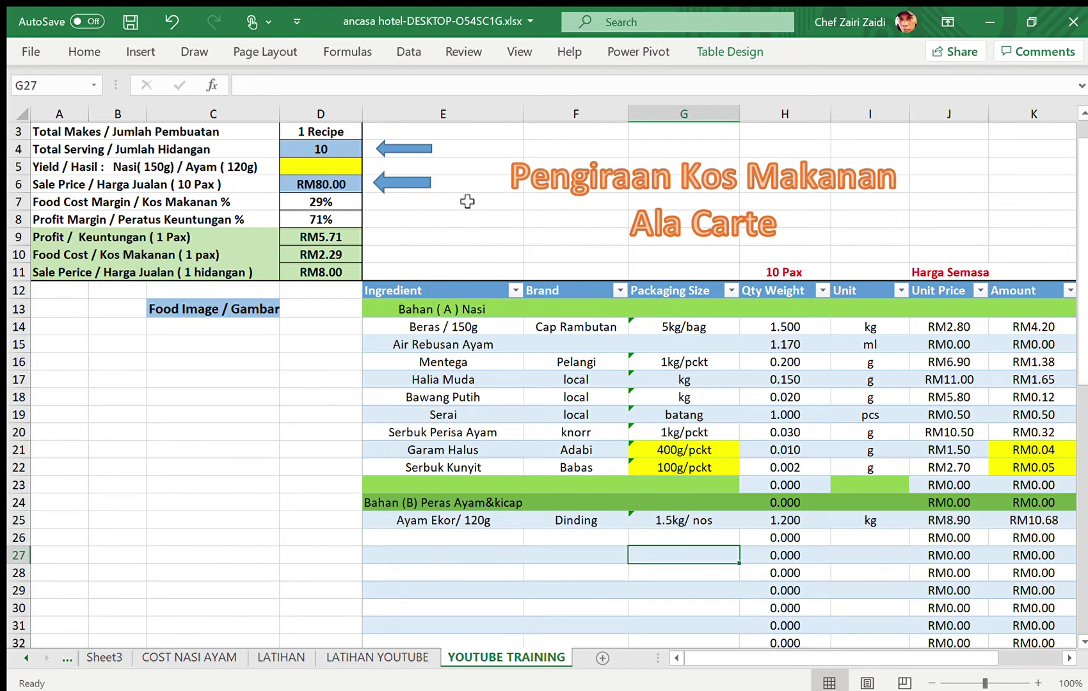
Step: Set the total serving in D4 to 15 and the pax label above Qty Weight to 15
left_click(318, 150)
type("15")
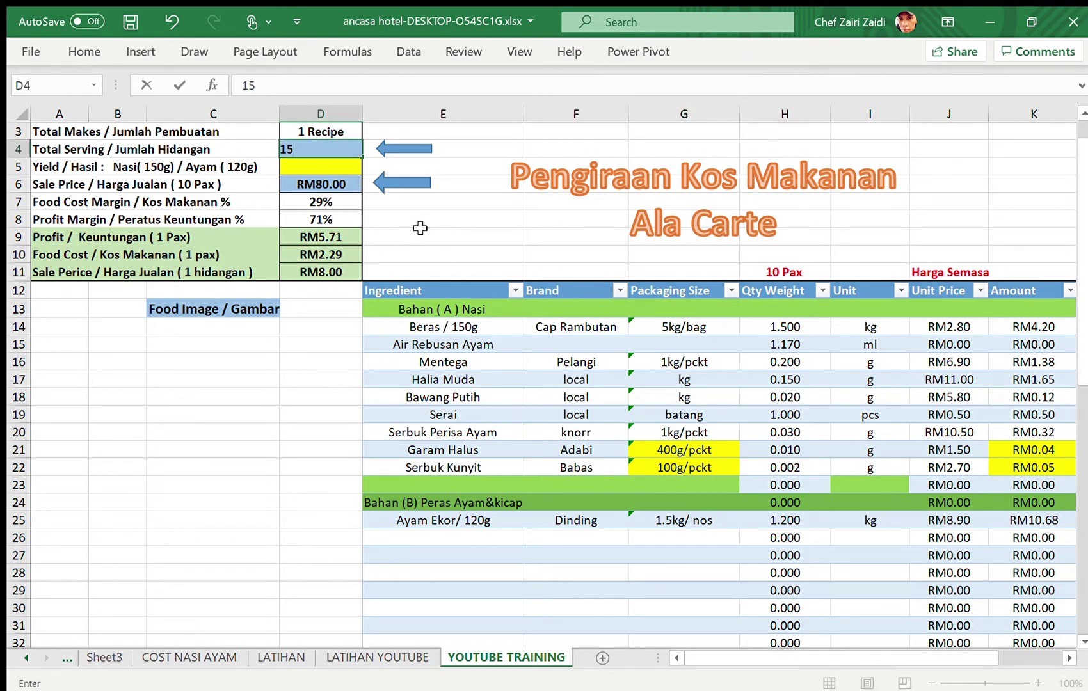
left_click(422, 234)
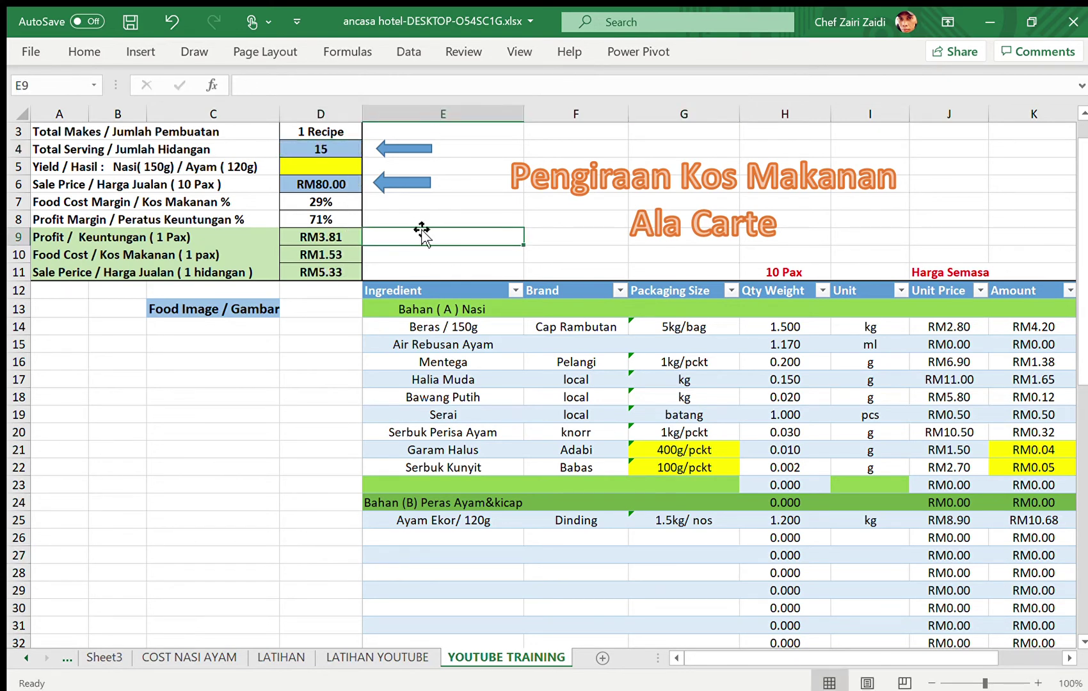
left_click(794, 272)
type("15")
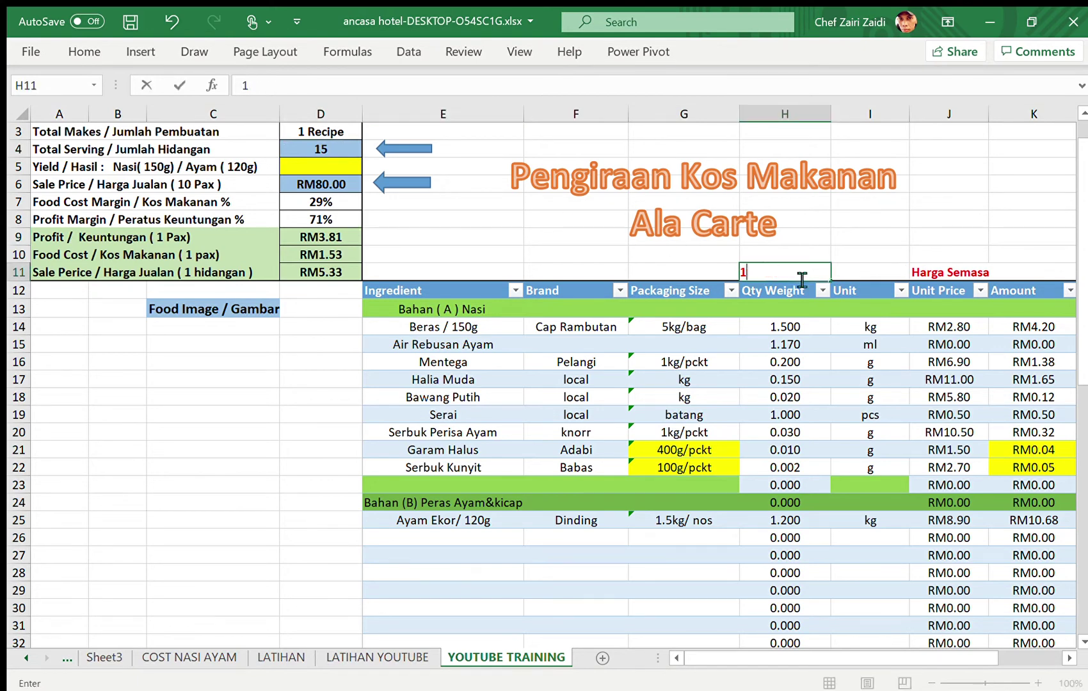
left_click(836, 239)
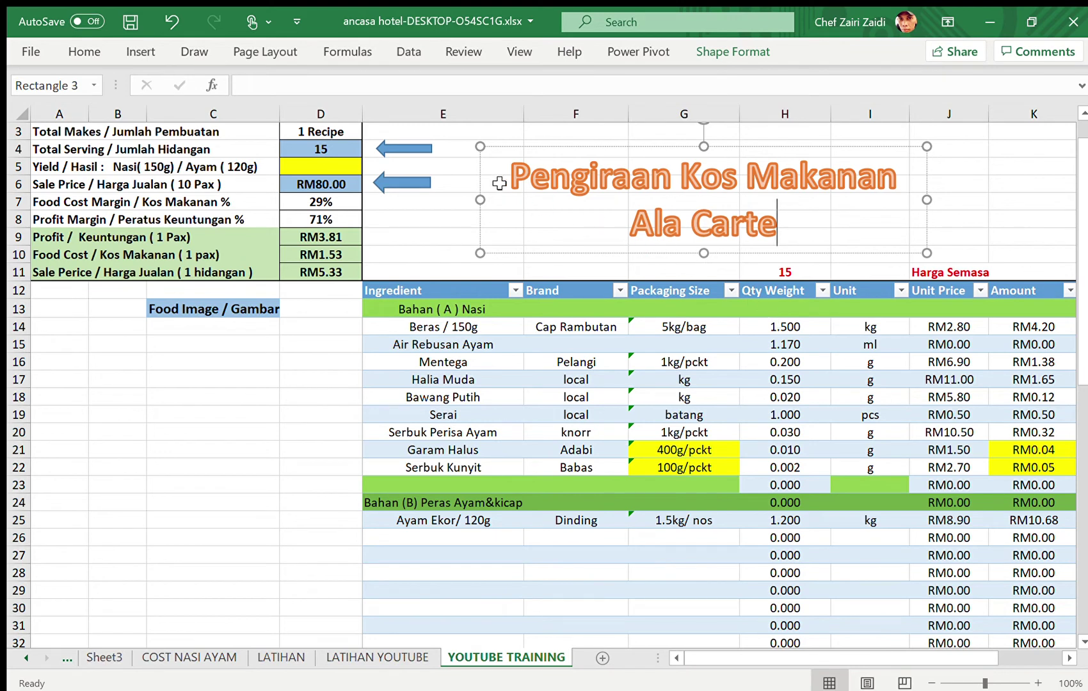
Step: Change the total serving in D4 to 20 and the pax label above Qty Weight to 20
left_click(328, 149)
type("20")
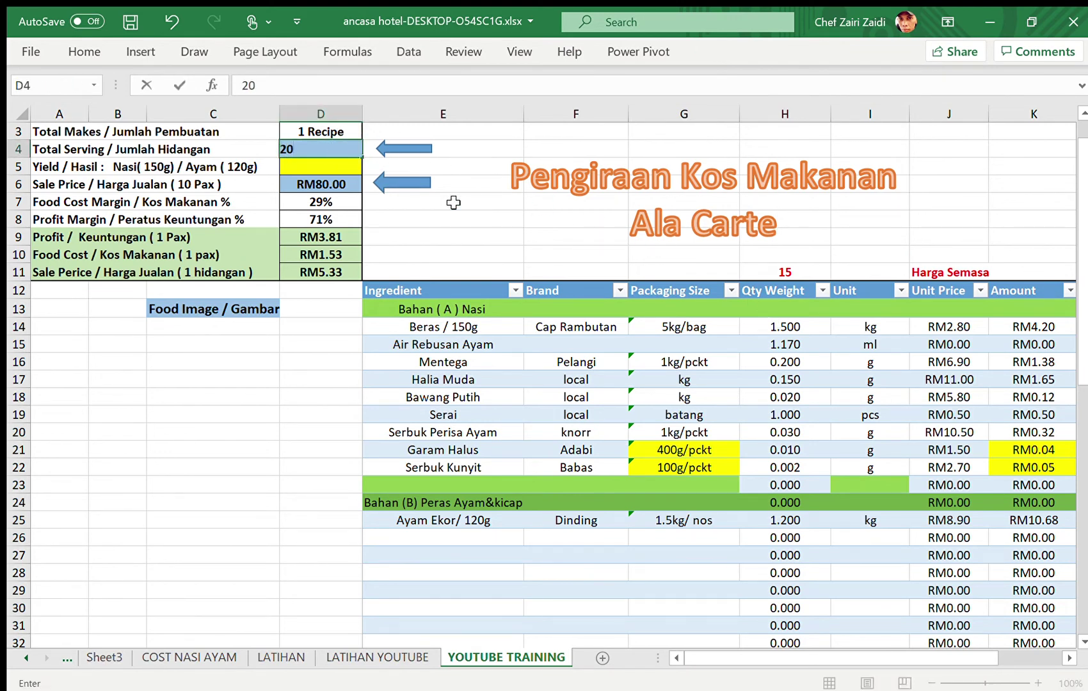
left_click(469, 216)
left_click(799, 274)
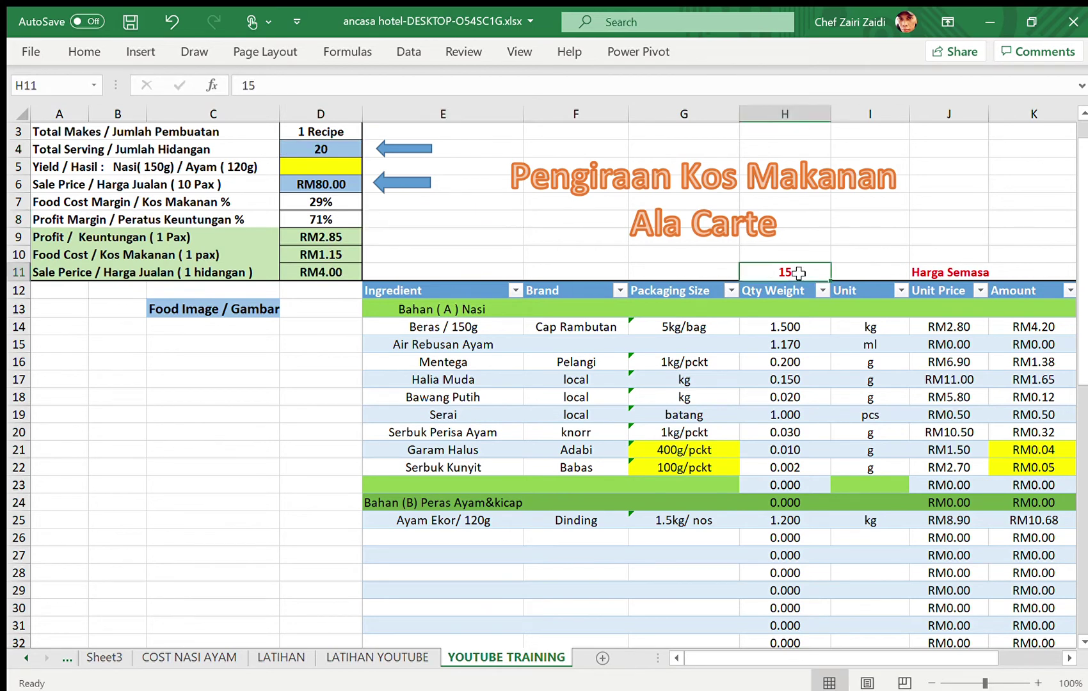
type("20")
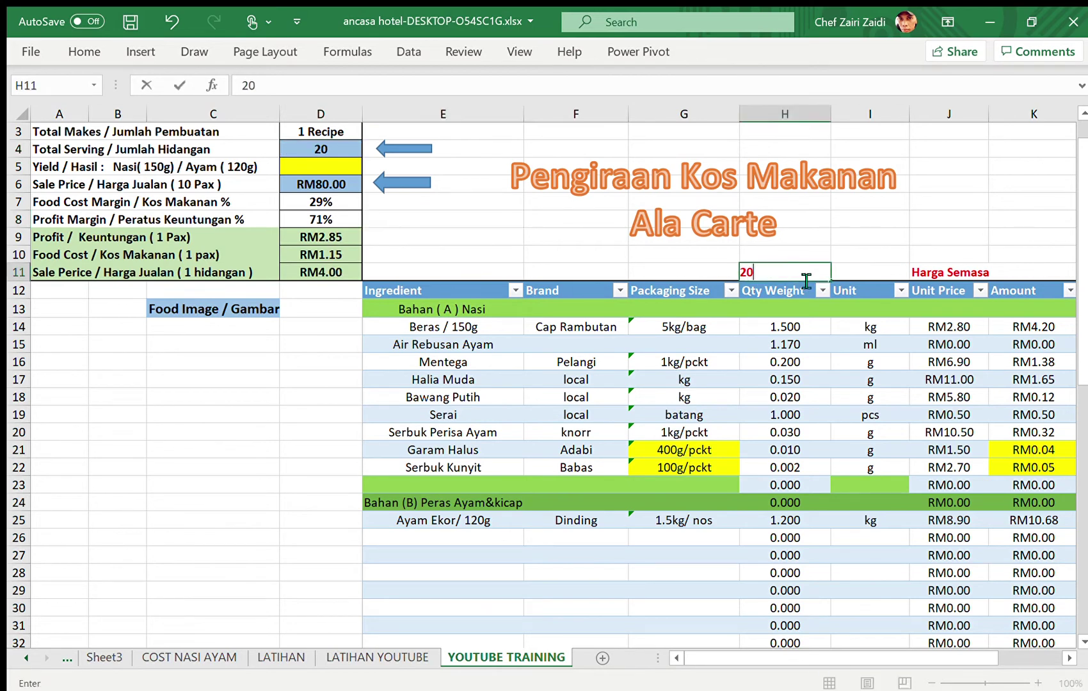
left_click(865, 248)
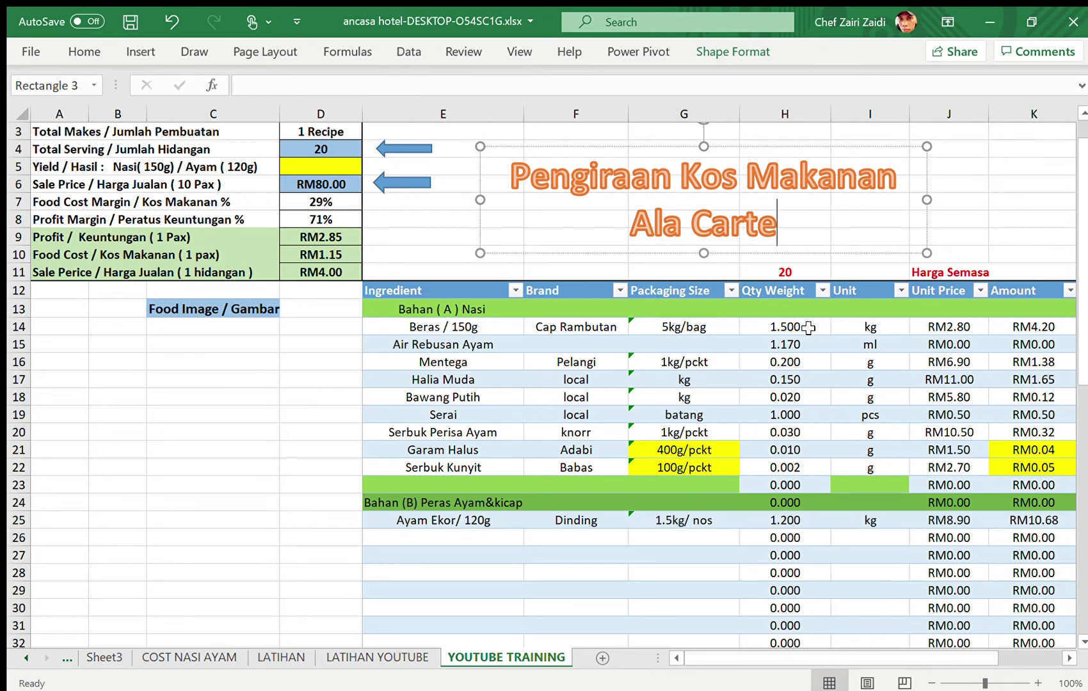
Step: Set the pax label above Qty Weight to 10 and the total serving in D4 to 10
left_click(789, 273)
type("10")
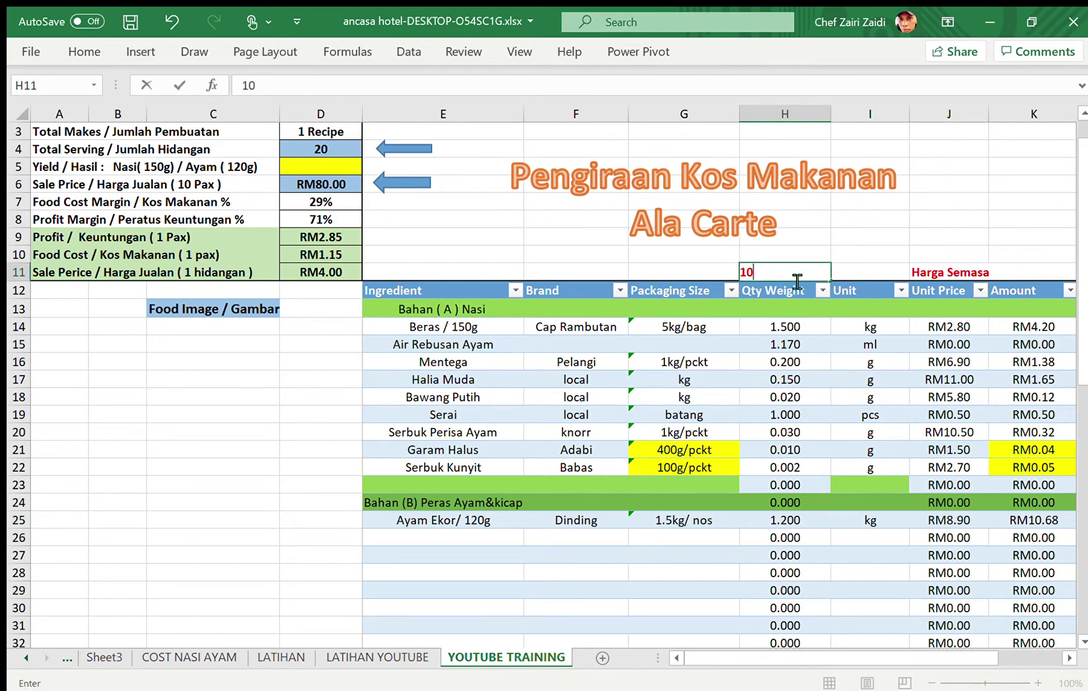
left_click(334, 149)
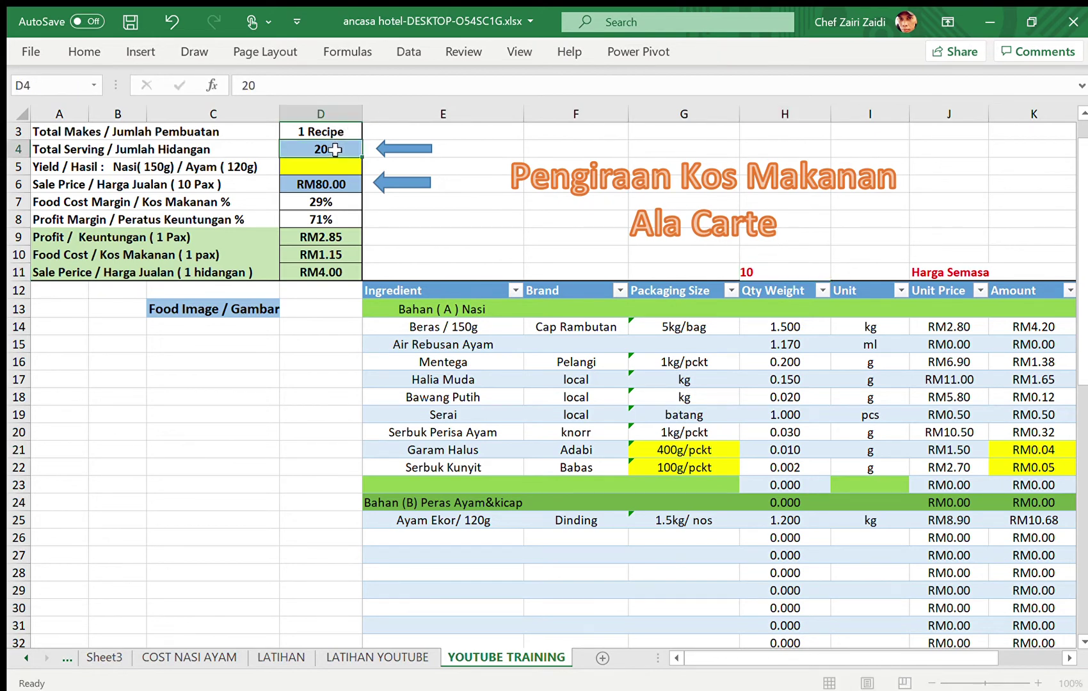
type("10")
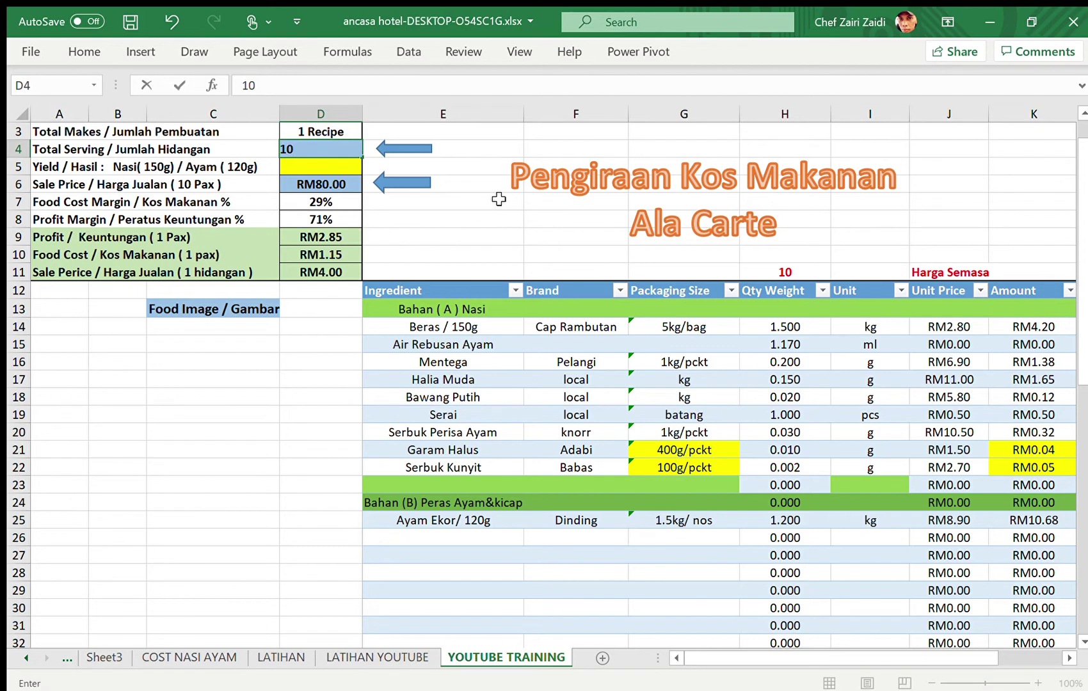
left_click(498, 199)
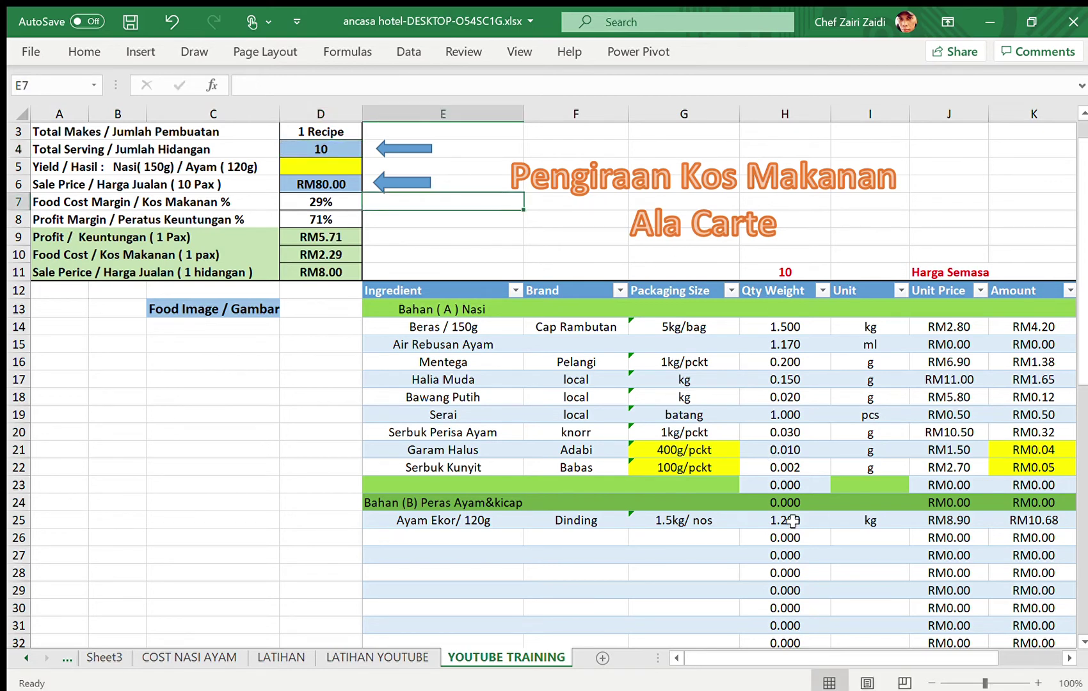
Step: Add Kicap Cair in row 26 of section B, with brand Adabi and packaging size "660ml/bottles"
left_click(414, 539)
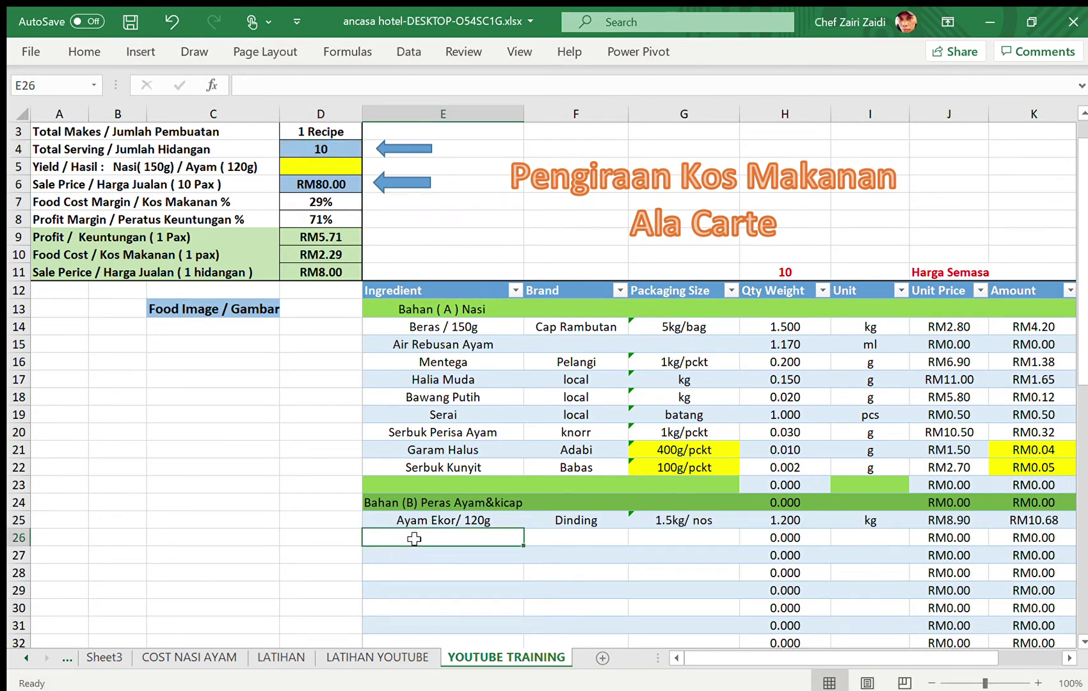
type("K")
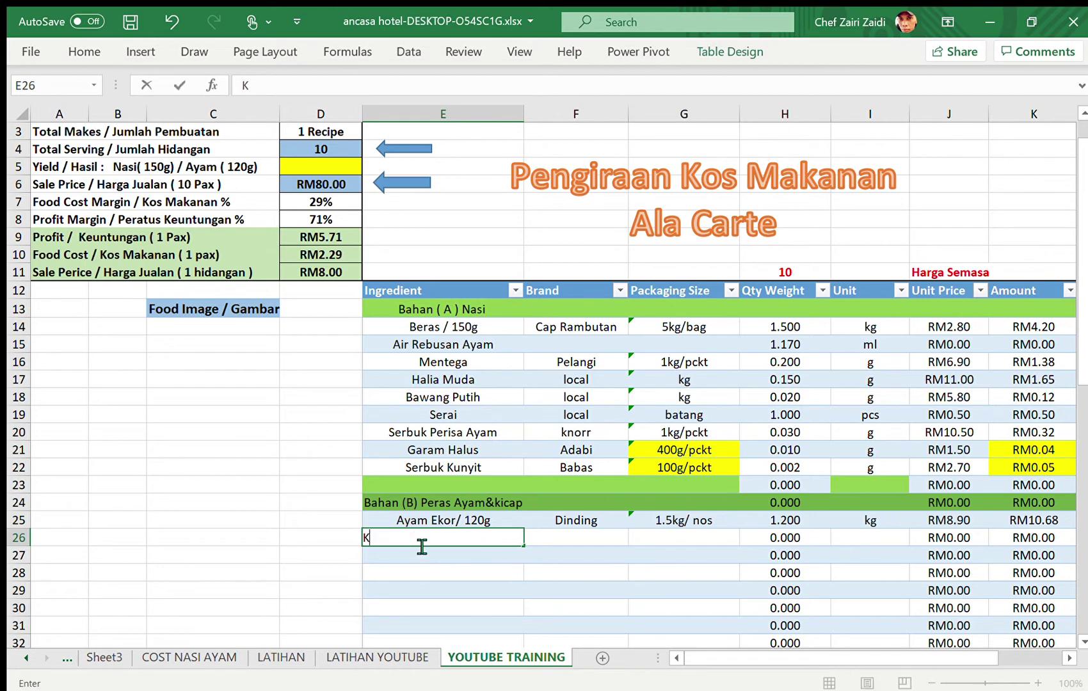
type("icap Cair")
key("Tab")
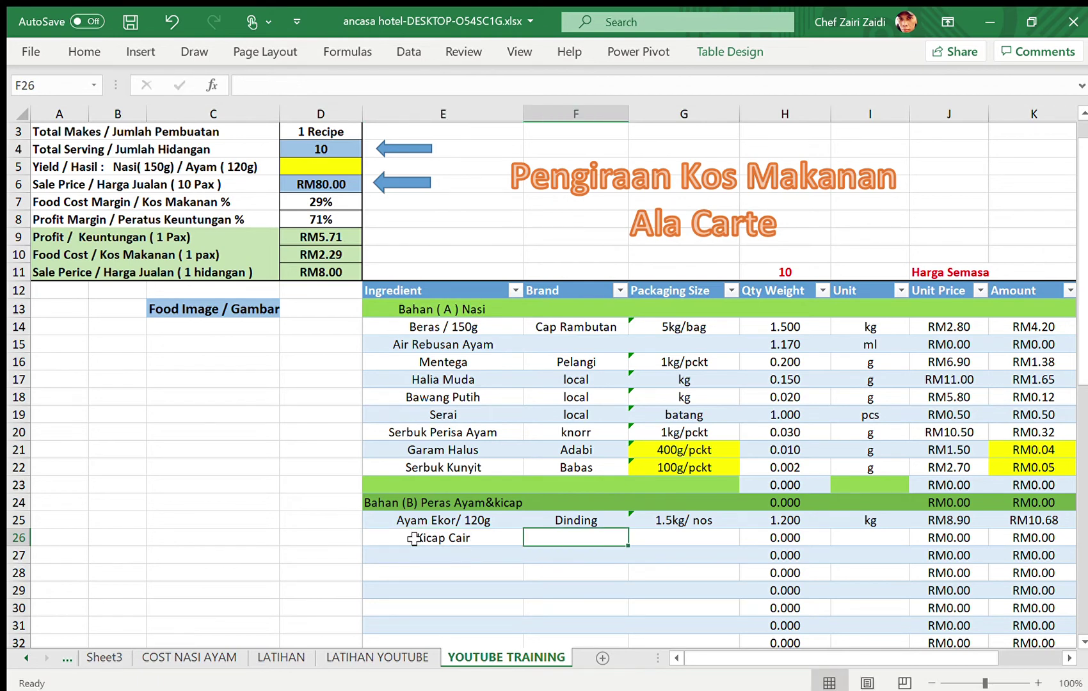
type("Adabi")
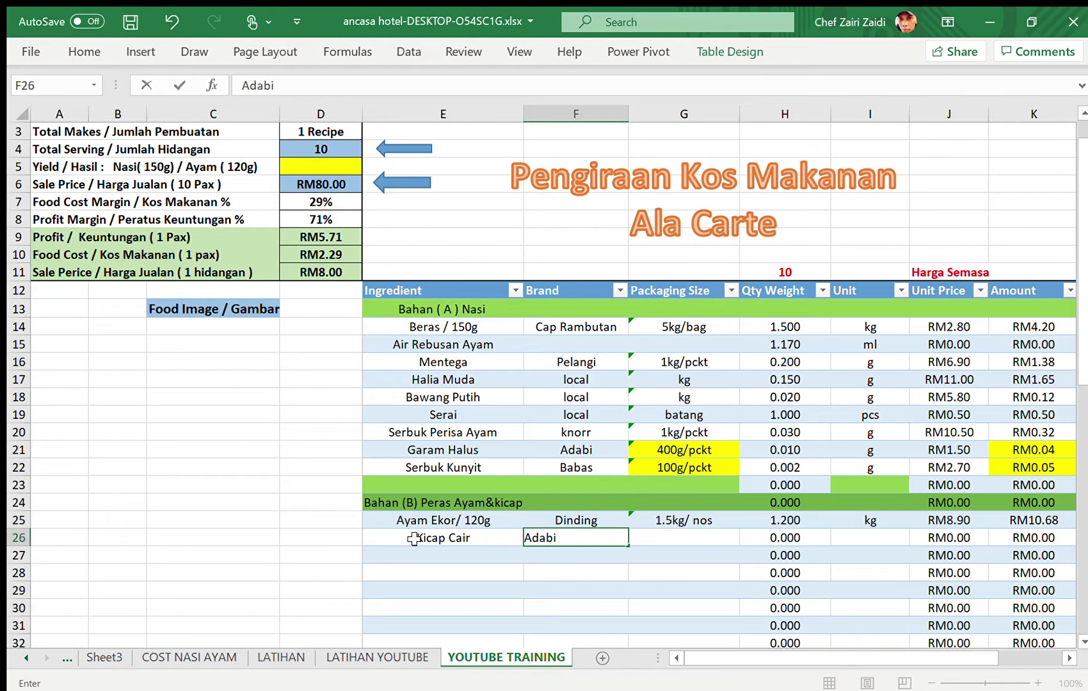
key("Tab")
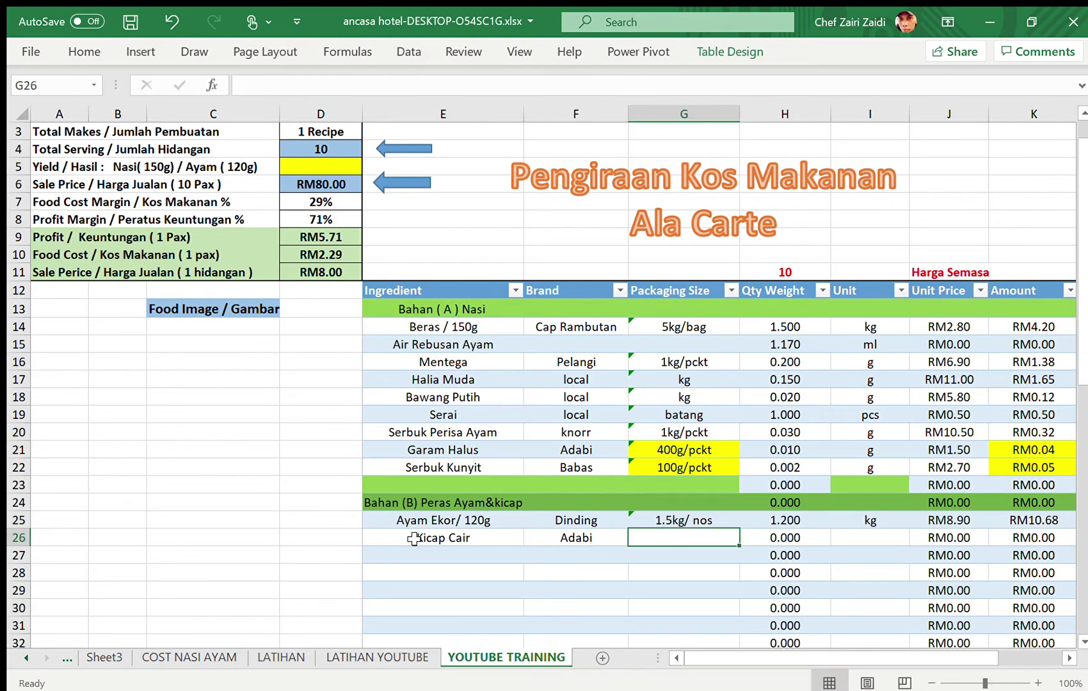
type("660")
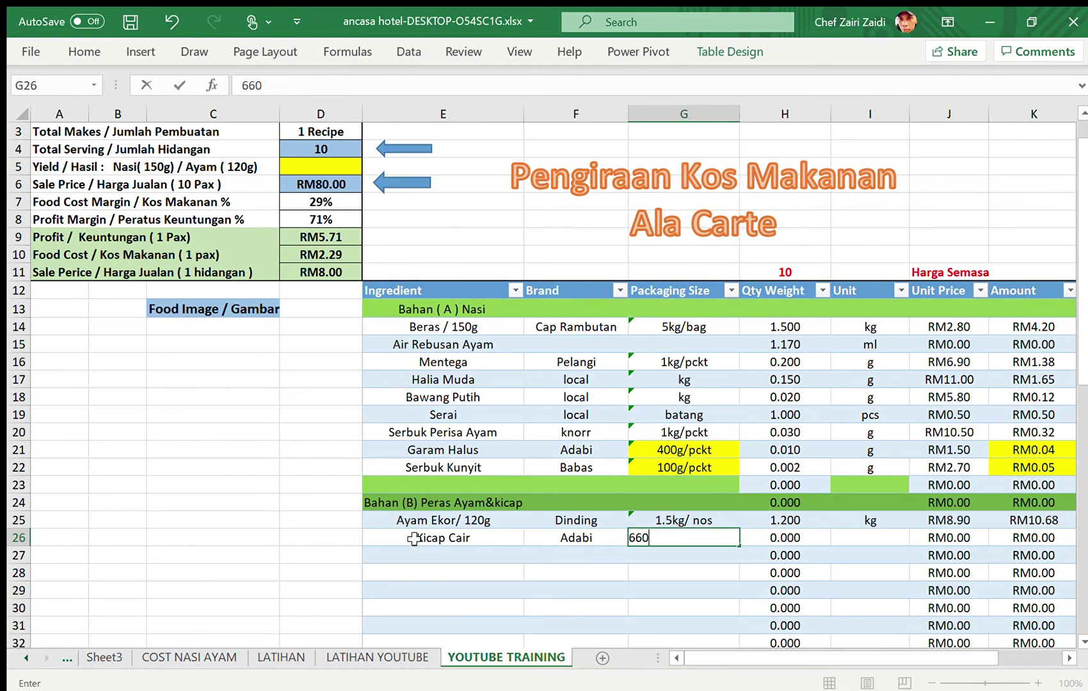
type("ml/bottles")
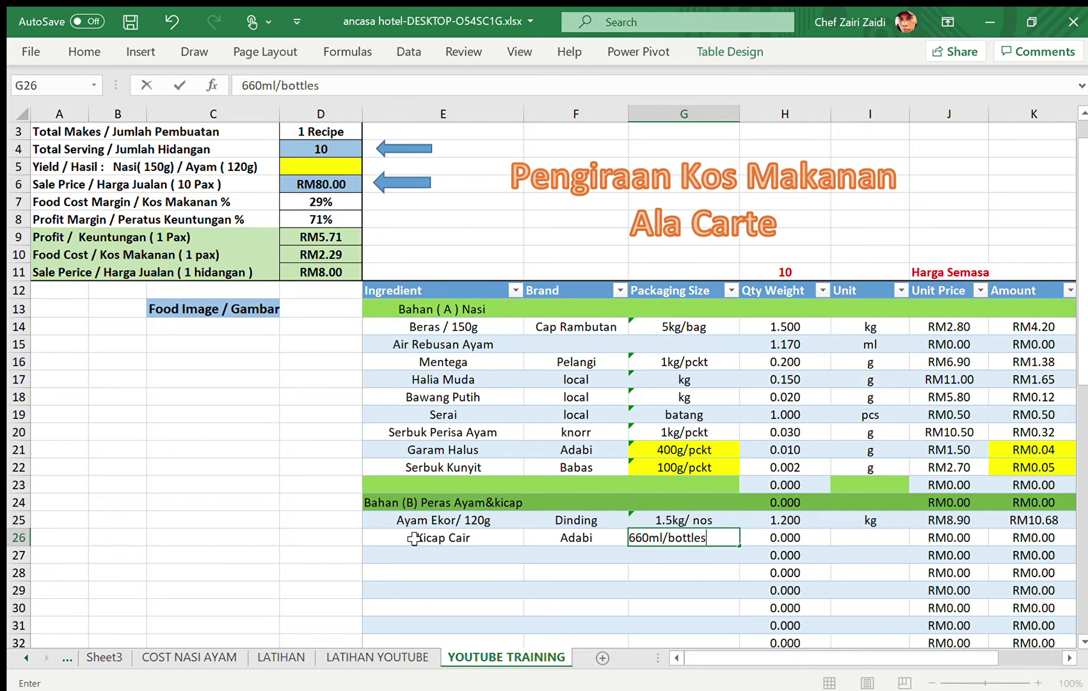
key("Tab")
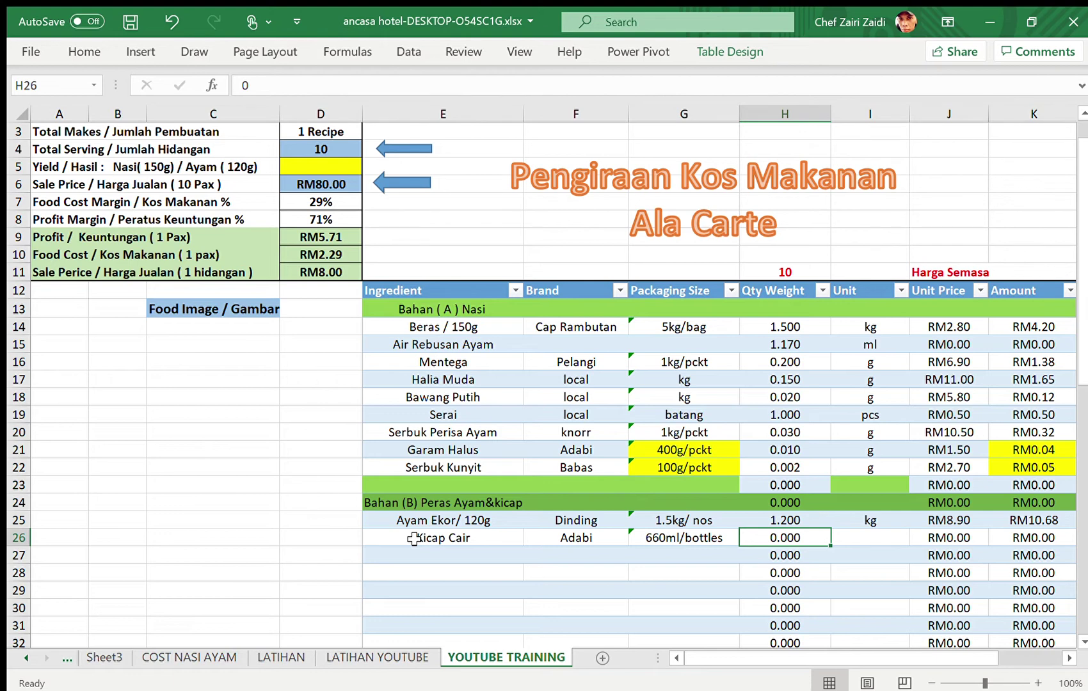
Step: Set the Kicap Cair quantity weight to .100, its unit to g and its unit price to 6.35
type(".100")
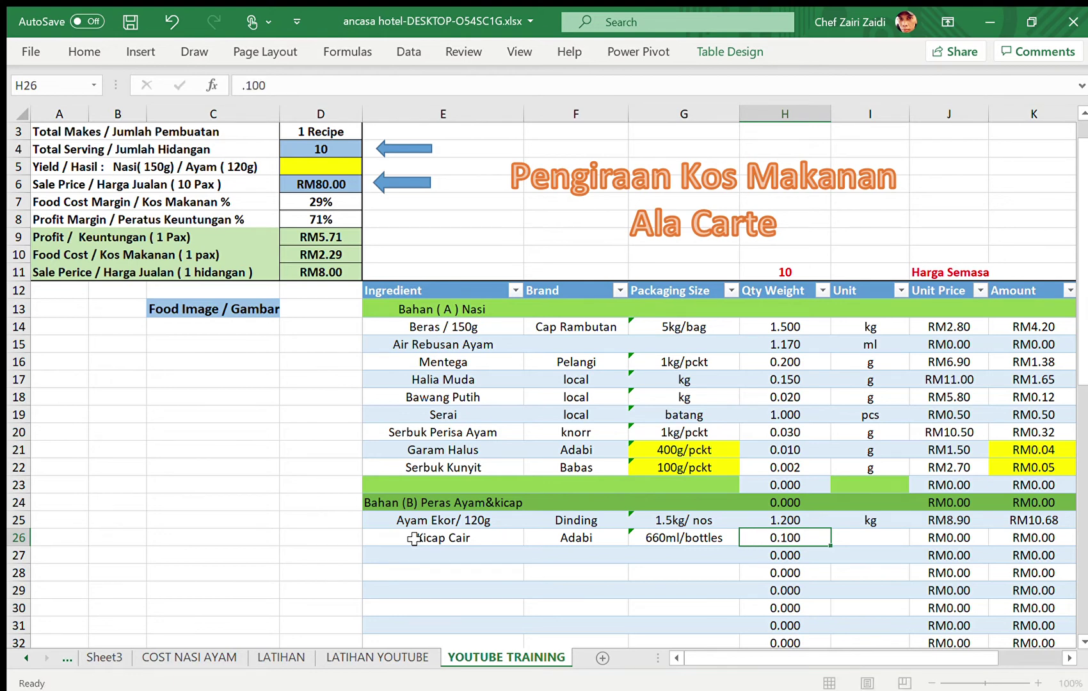
key("Tab")
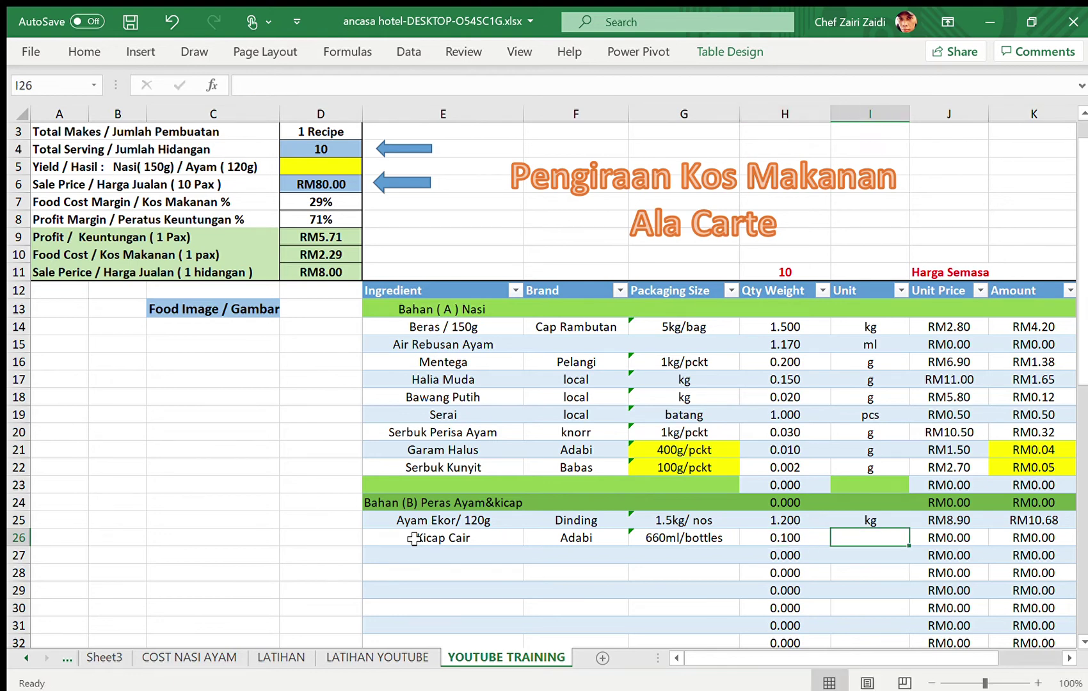
type("g")
key("Tab")
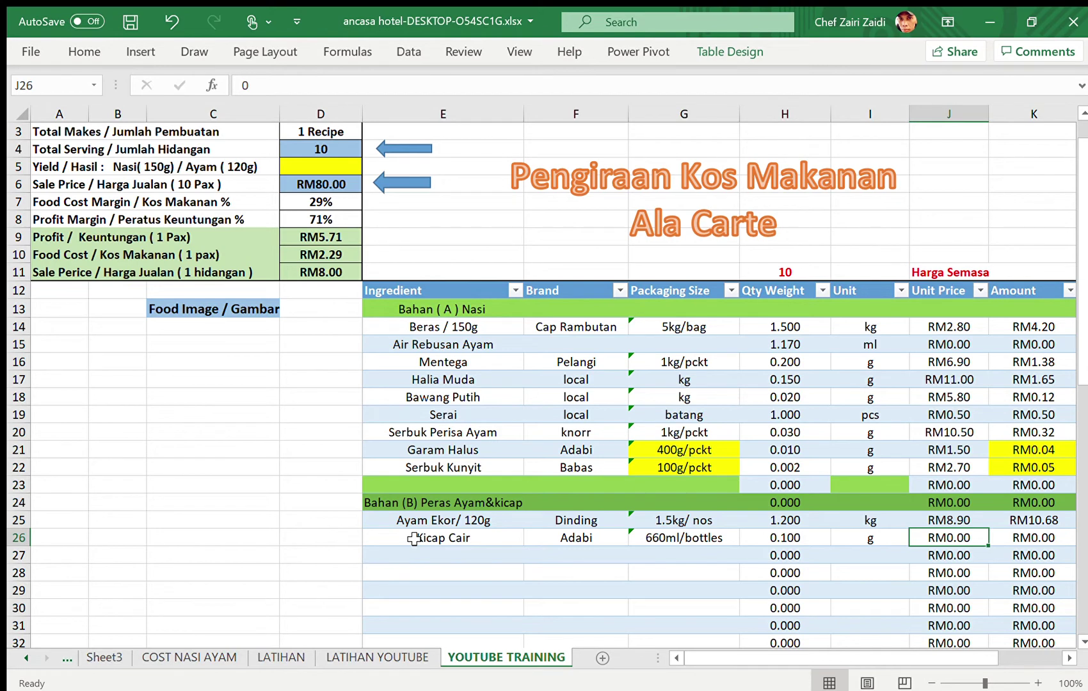
type("6.35")
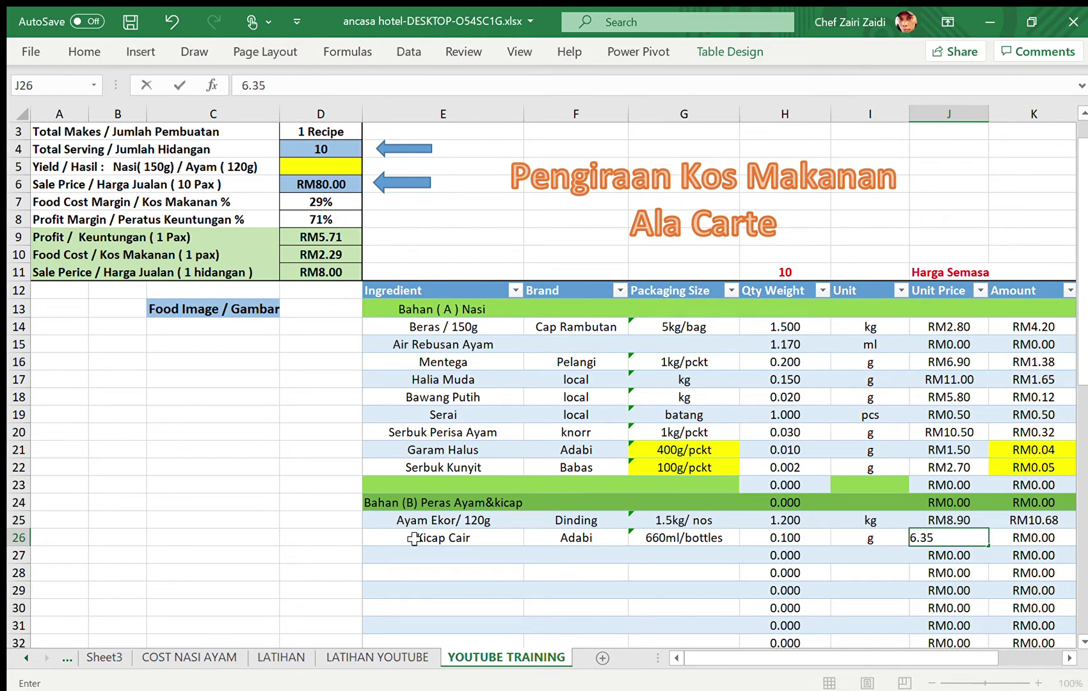
key("ctrl+Return")
key("Tab")
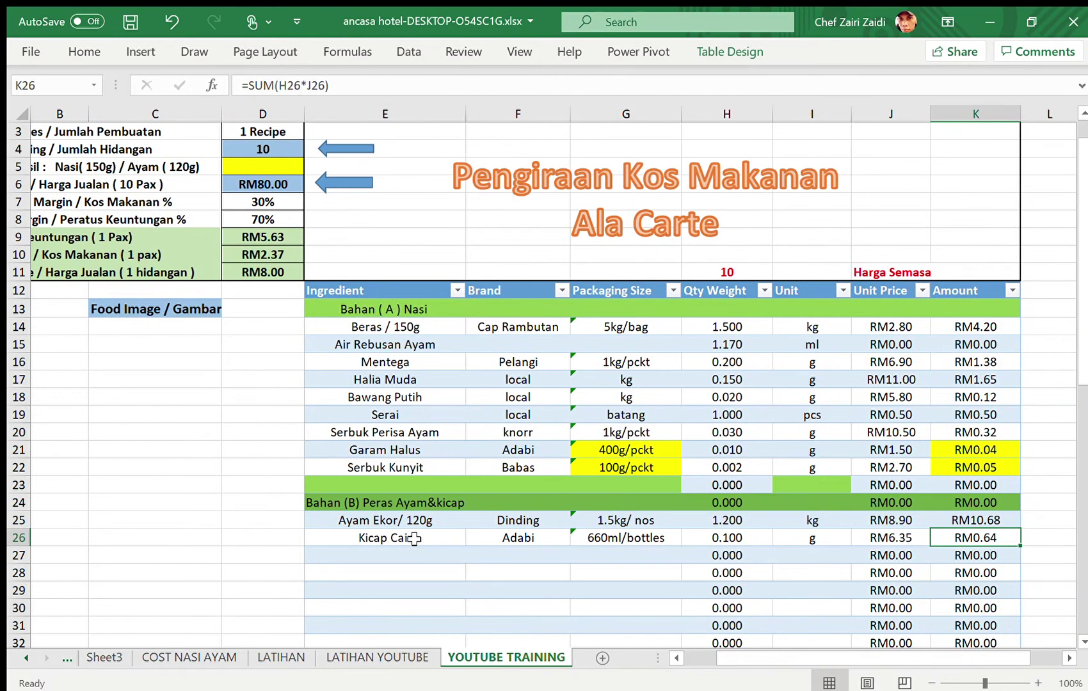
Step: Fill the Kicap Cair packaging size cell G26 with yellow
left_click(647, 537)
left_click(90, 50)
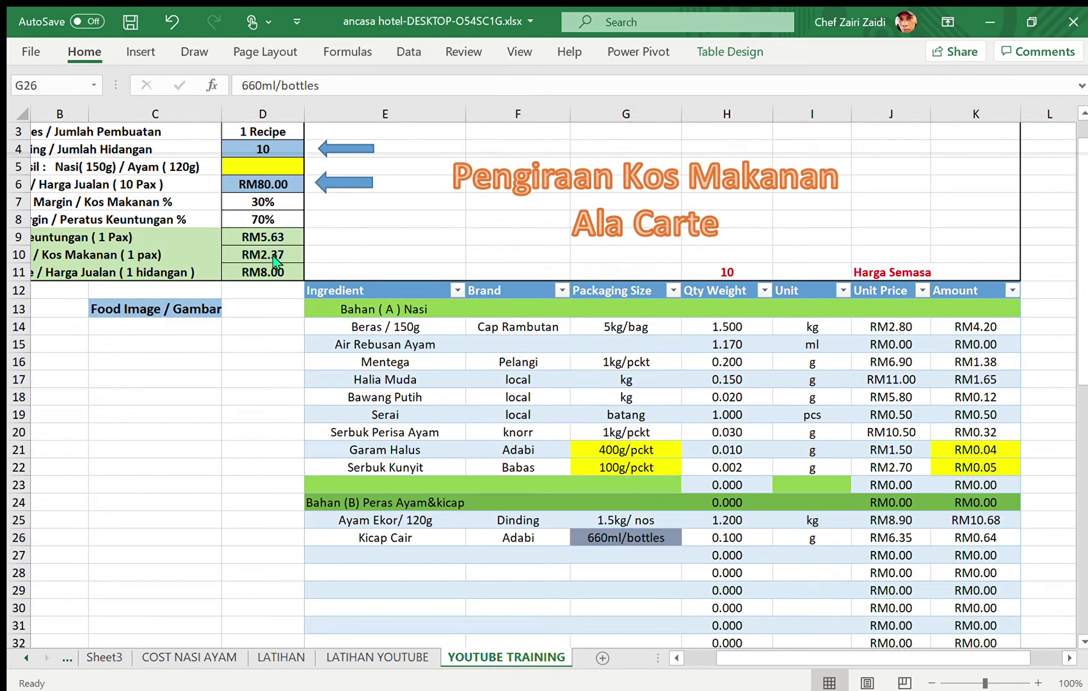
key("F4")
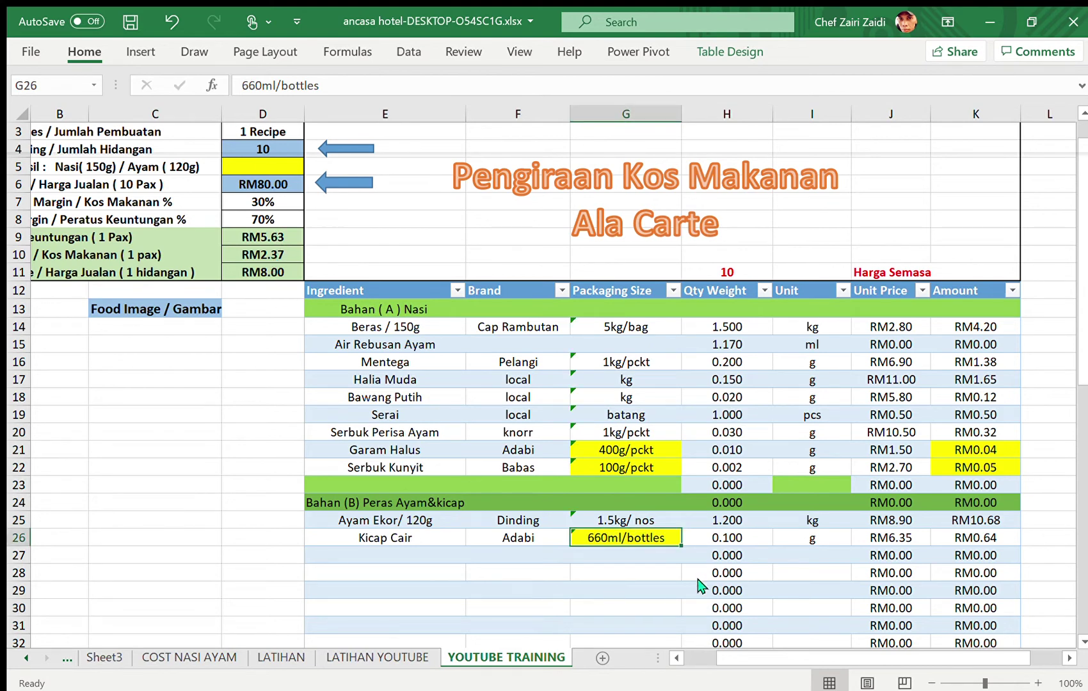
Step: Divide the Kicap Cair amount formula in K26 by .660, giving =SUM(H26*J26)/.660
left_click(996, 538)
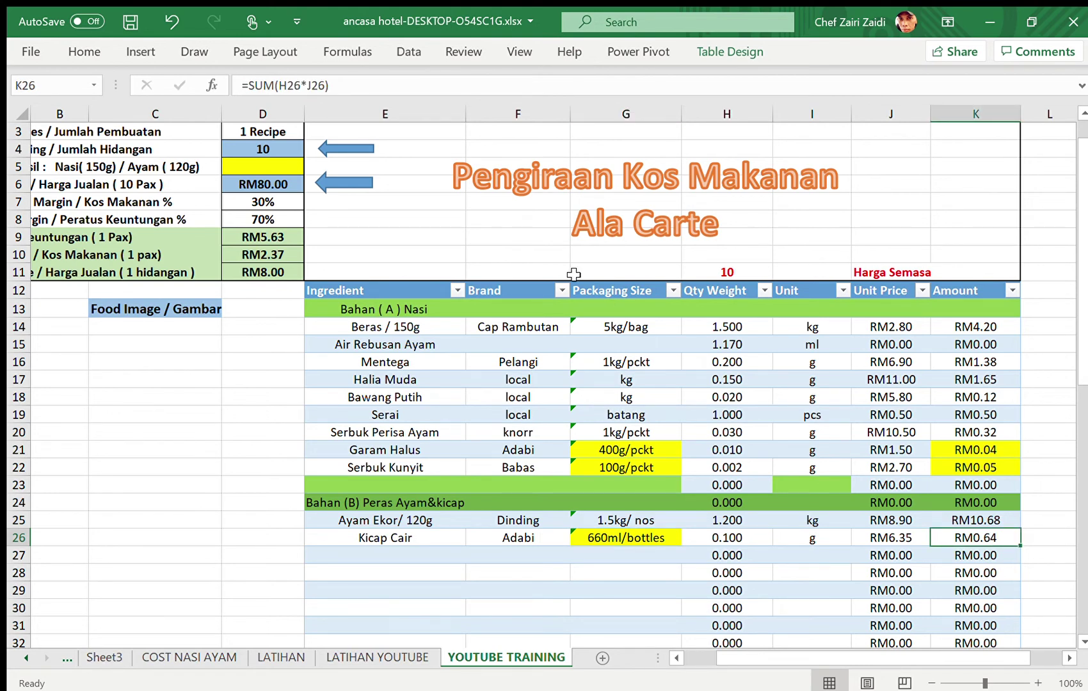
left_click(345, 91)
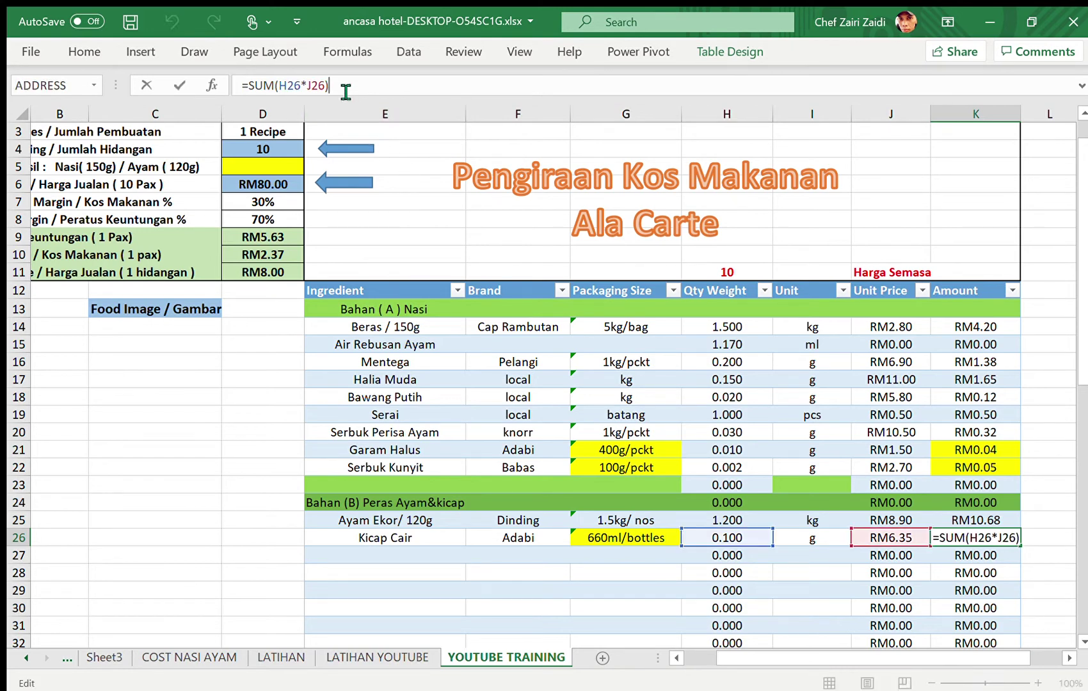
type("/")
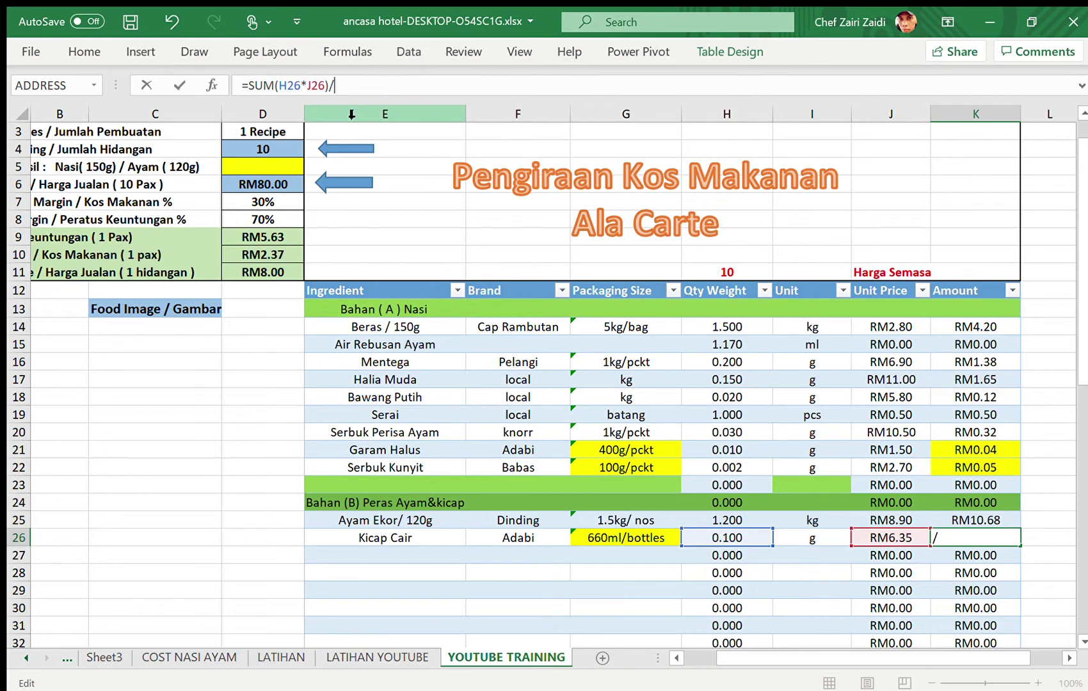
type(".")
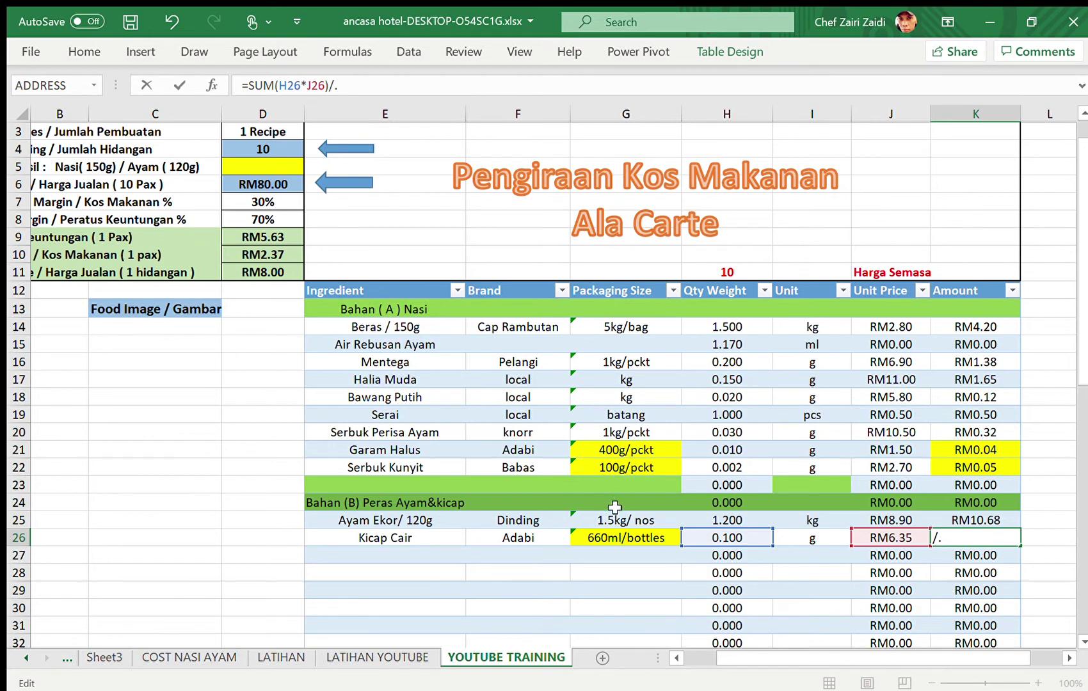
type("660")
key("Return")
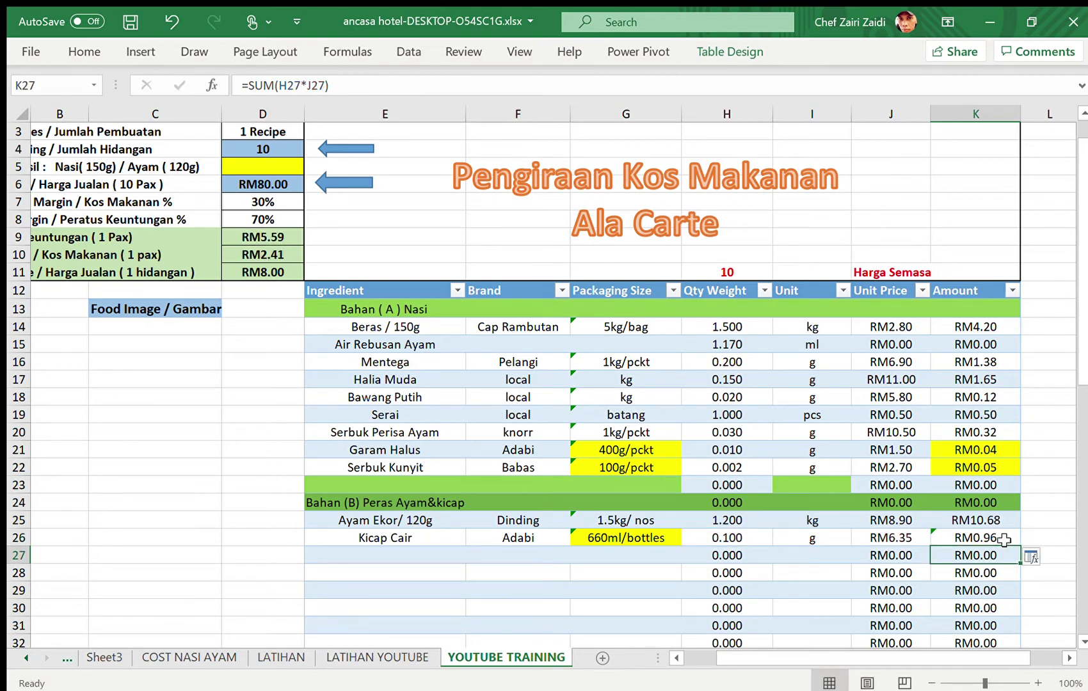
Step: Enter "Kicap Lemak Masin" as the next section B ingredient in E27
left_click(402, 554)
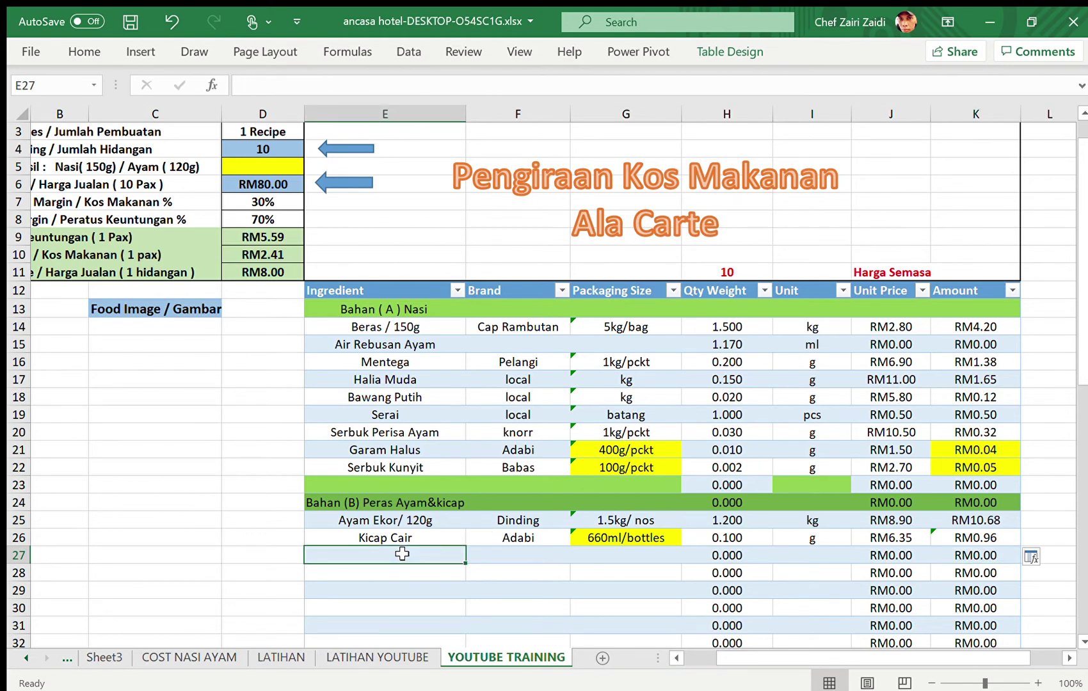
type("Kicap Ca")
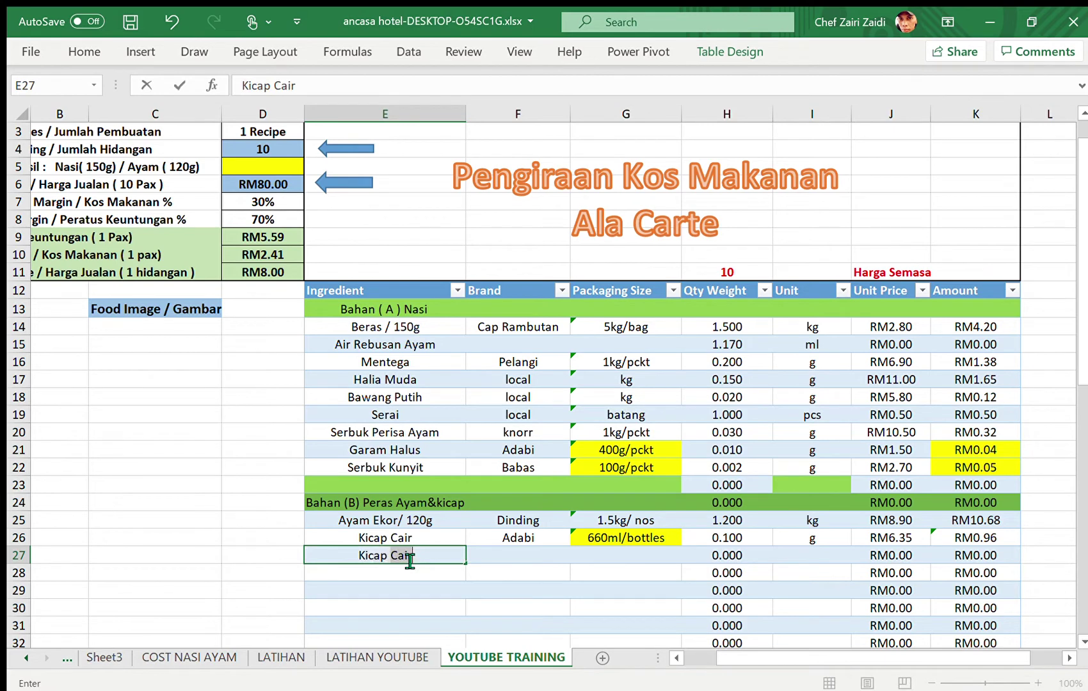
key("BackSpace")
key("BackSpace")
key("BackSpace")
type("Lemak Masin")
key("Tab")
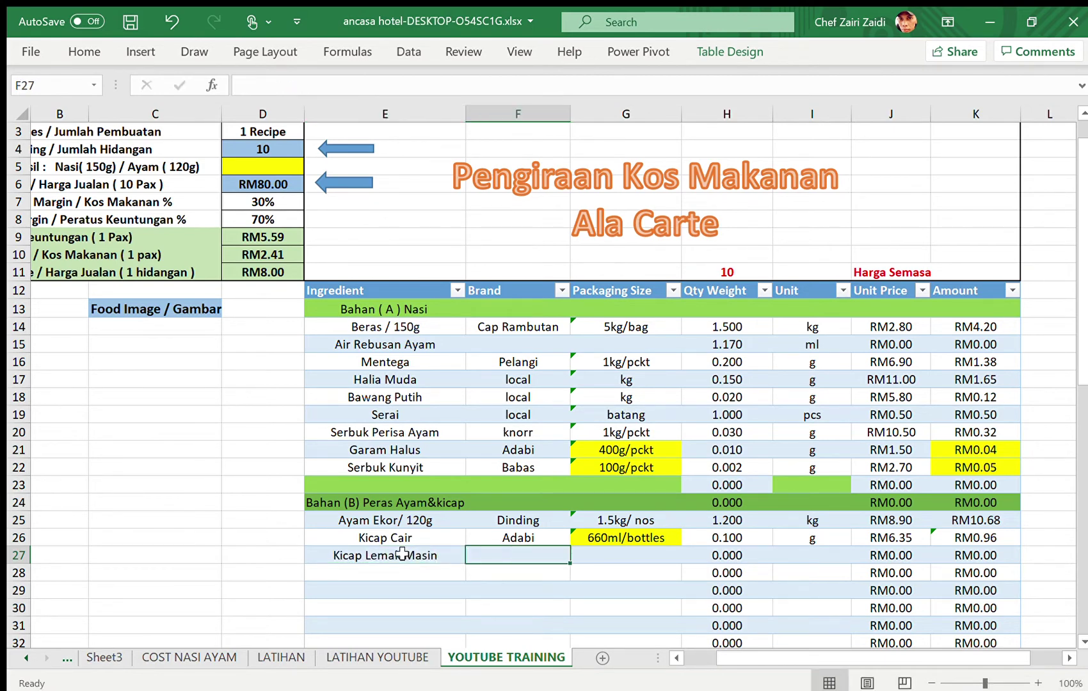
Step: Set the Kicap Lemak Masin brand to Kipas Udang and its packaging size to "645ml/bottles"
type("Kl")
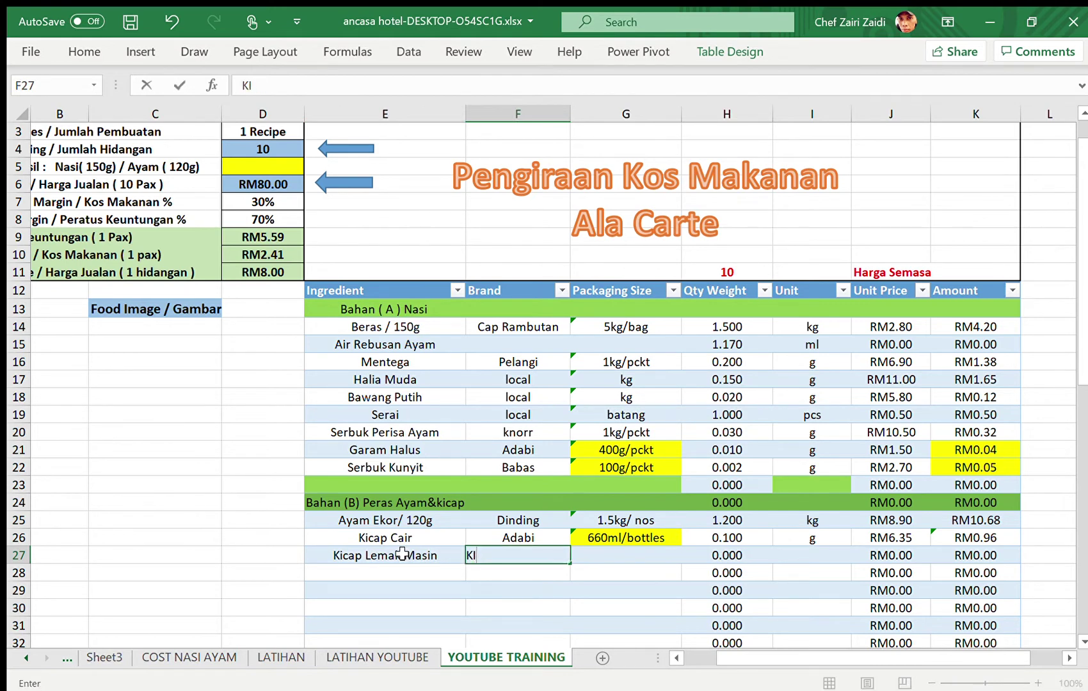
key("BackSpace")
type("ipas Udang")
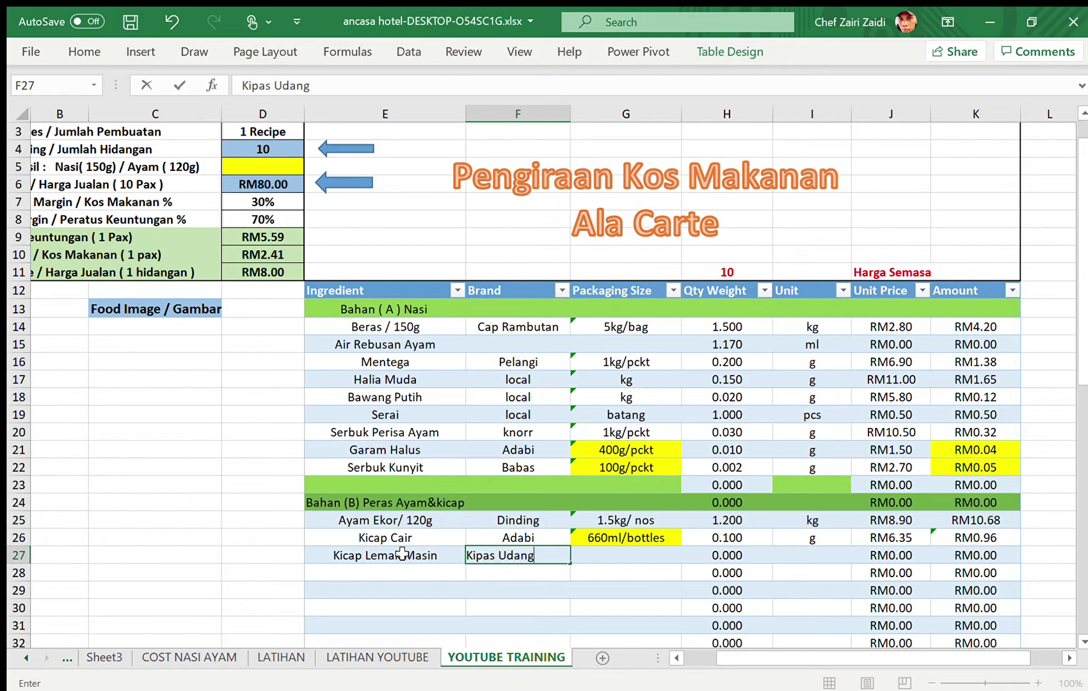
key("Tab")
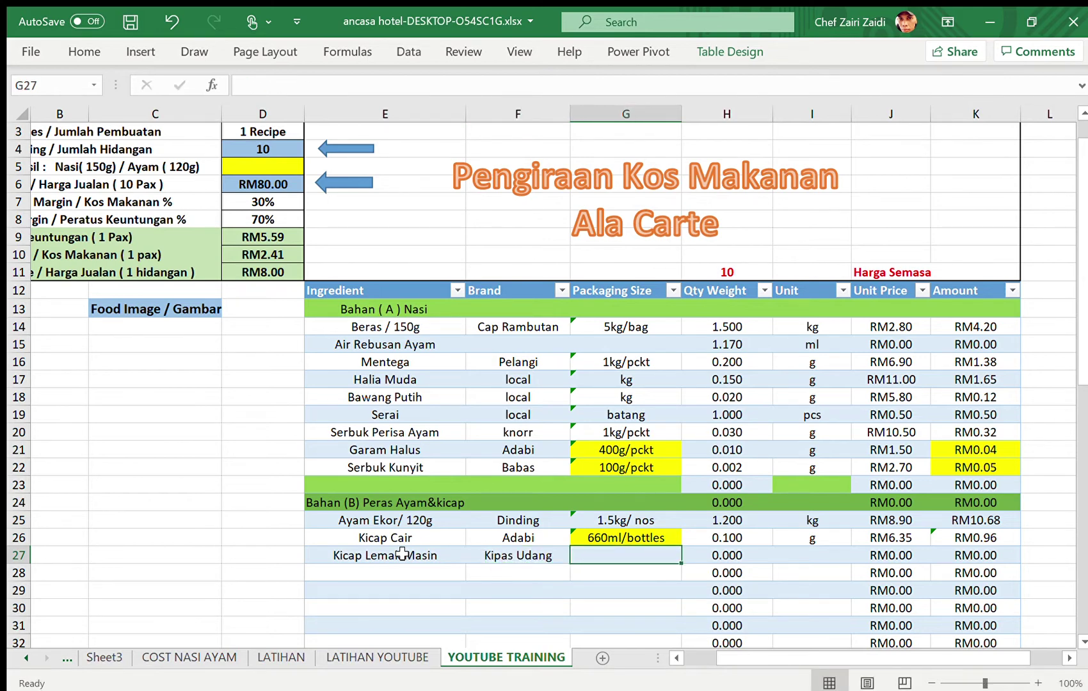
type("645")
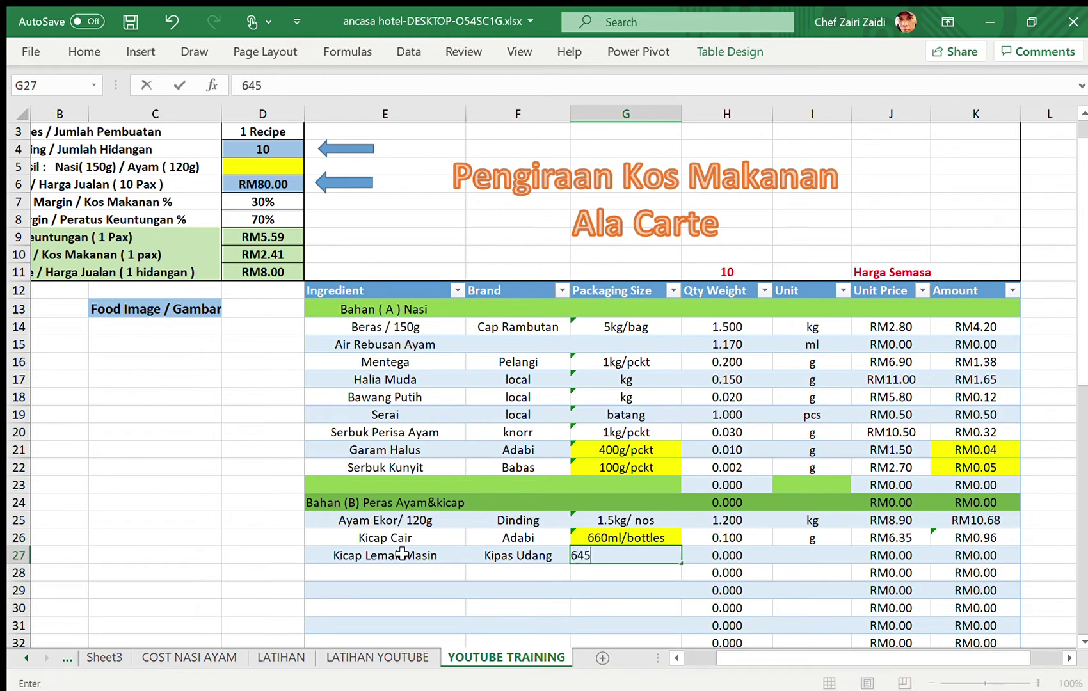
type("ml/bottles")
key("Tab")
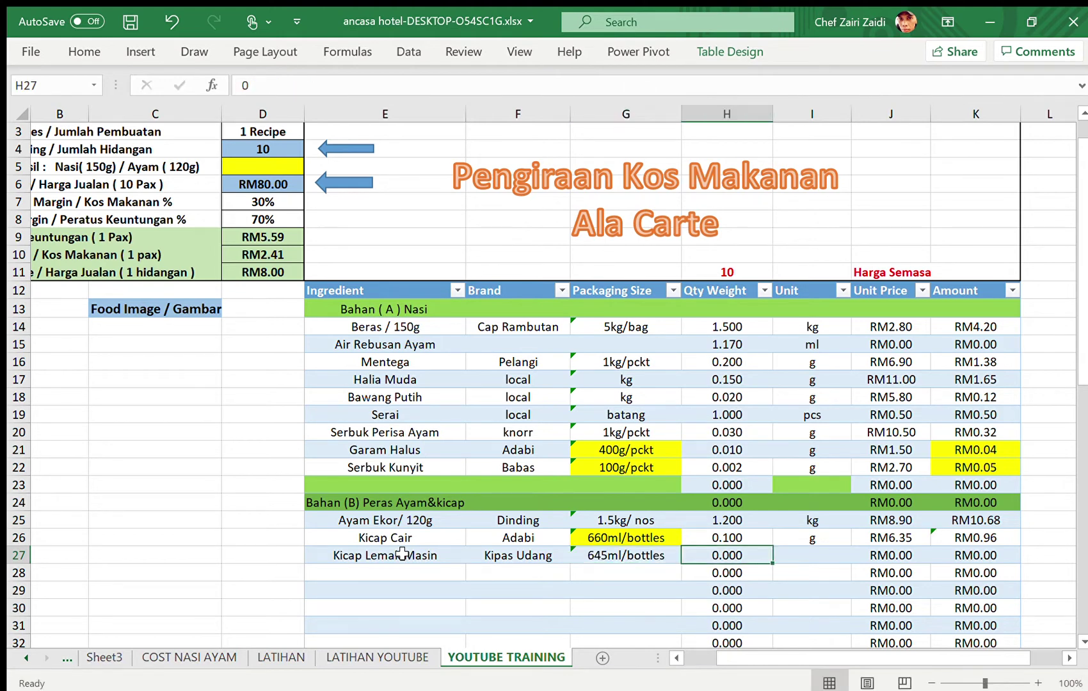
Step: Set the Kicap Lemak Masin quantity in row 27 to .100, its unit to ml and its unit price to 9.45
type(".")
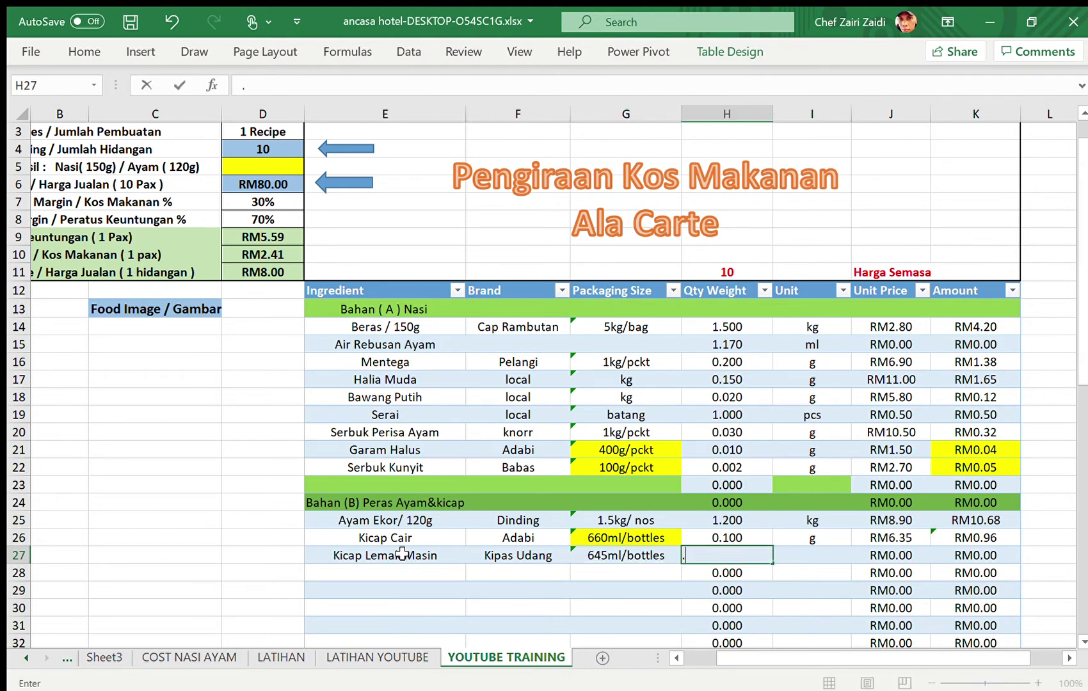
type("100")
key("Tab")
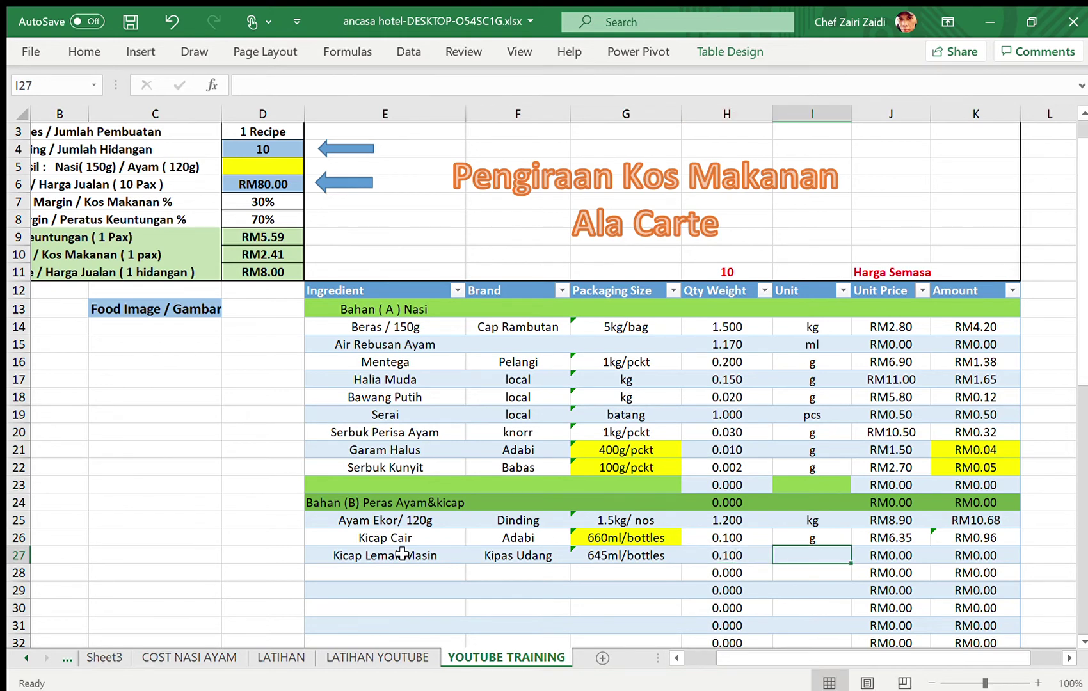
type("ml")
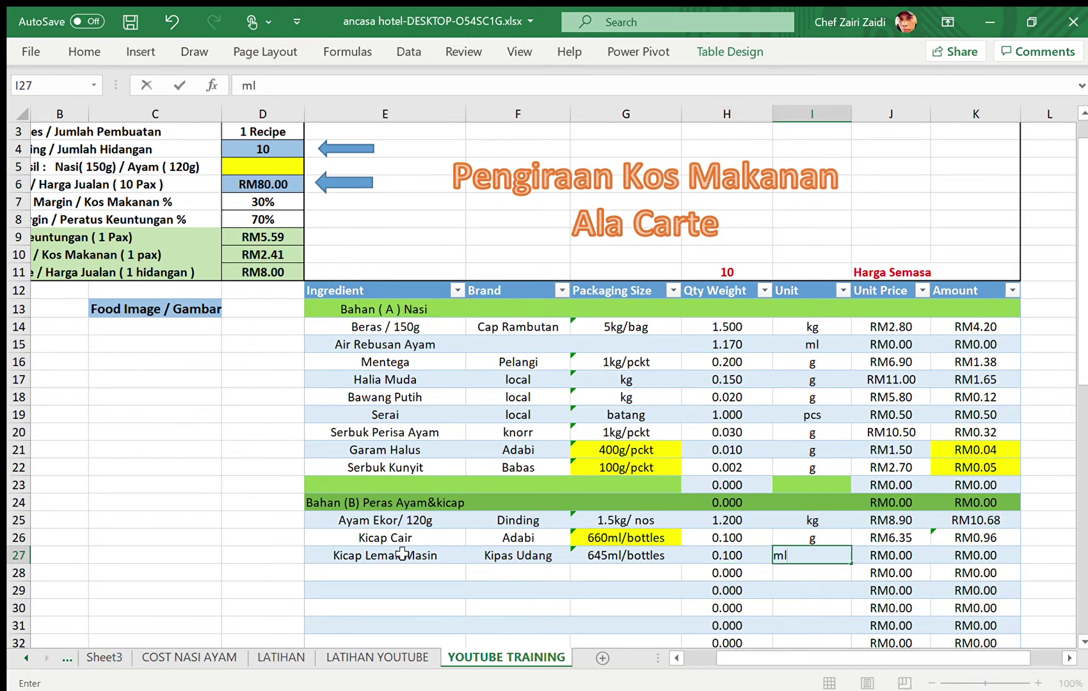
key("Tab")
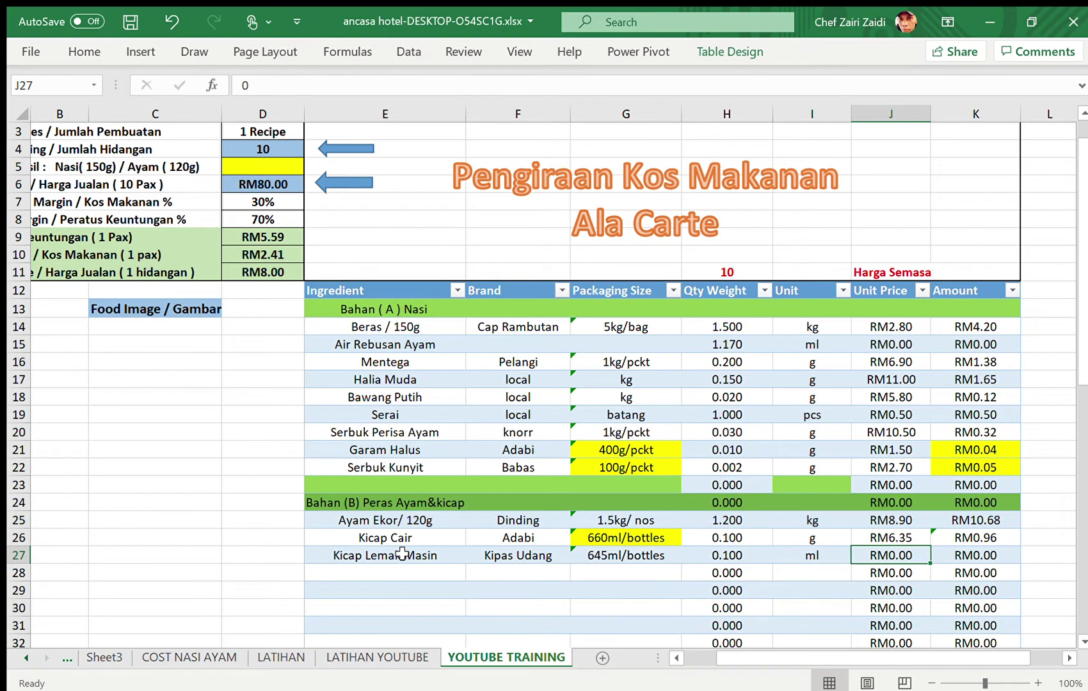
type("9.45")
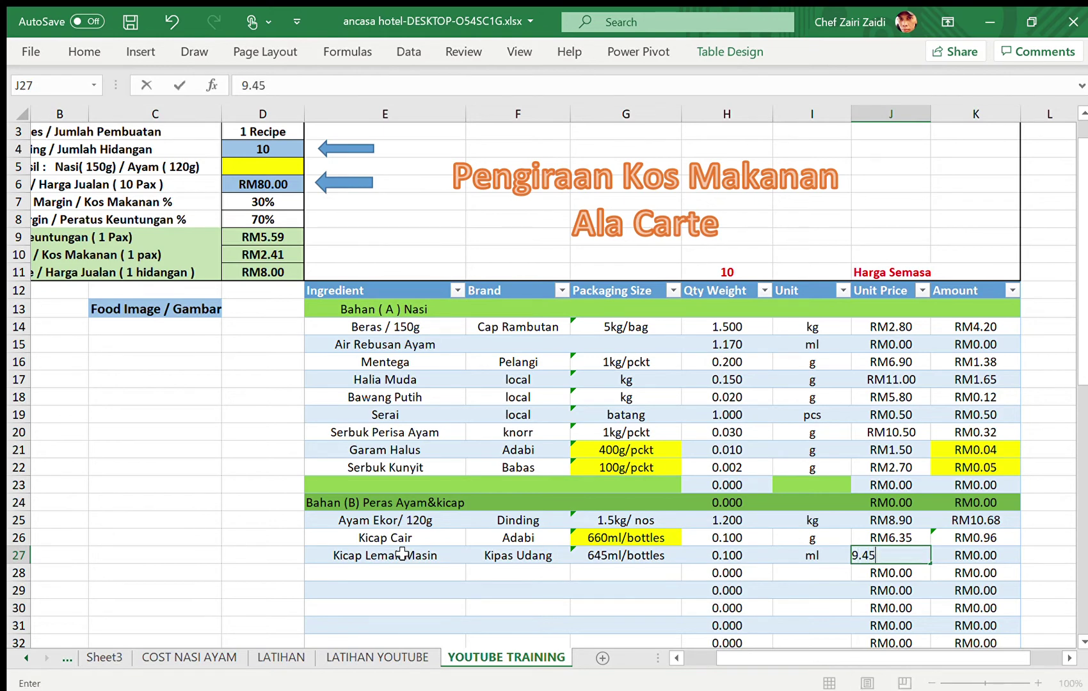
key("Tab")
Step: Fill the Kicap Lemak Masin packaging size cell G27 and the amount cells K26:K27 with yellow
key("Down")
key("Up")
key("Left")
key("Left")
key("Left")
key("Left")
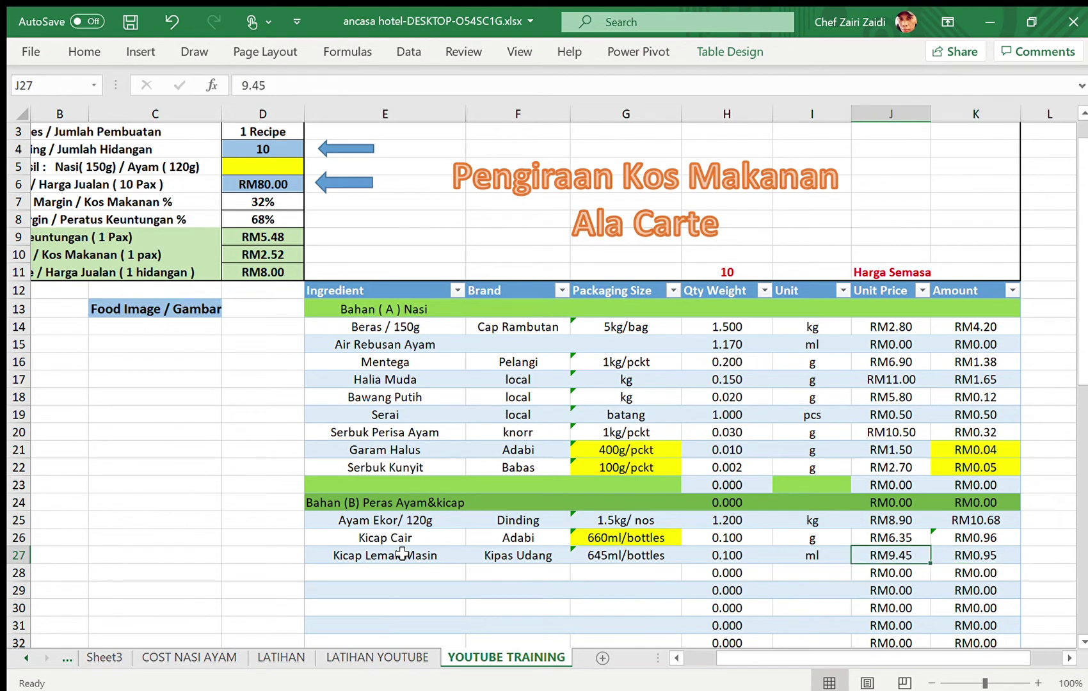
left_click(85, 51)
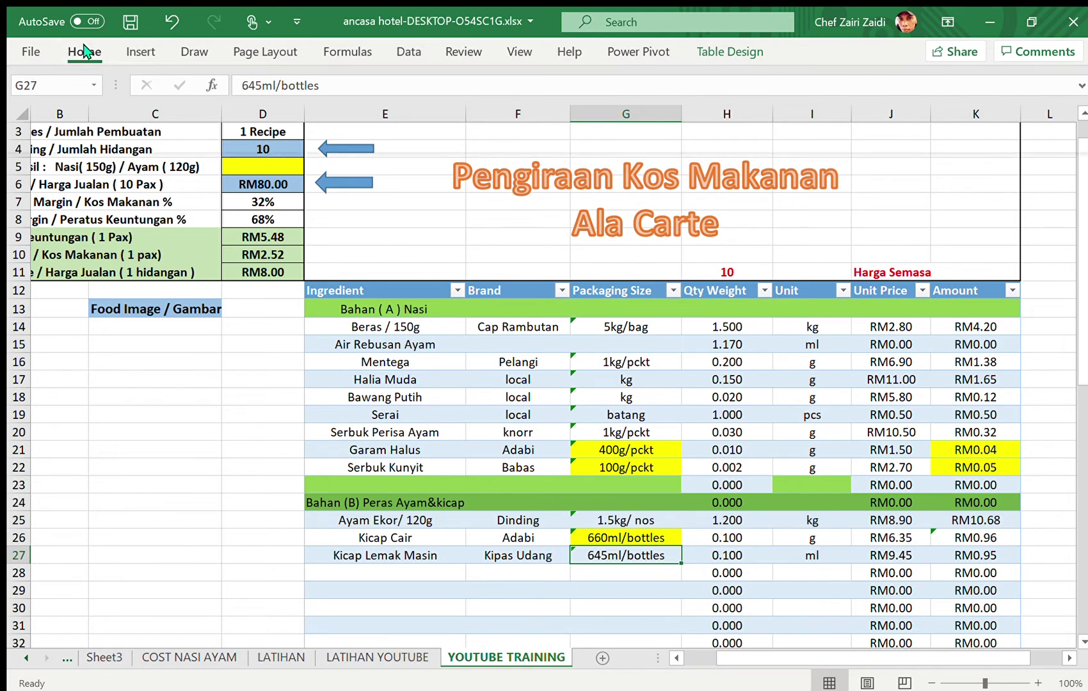
key("F4")
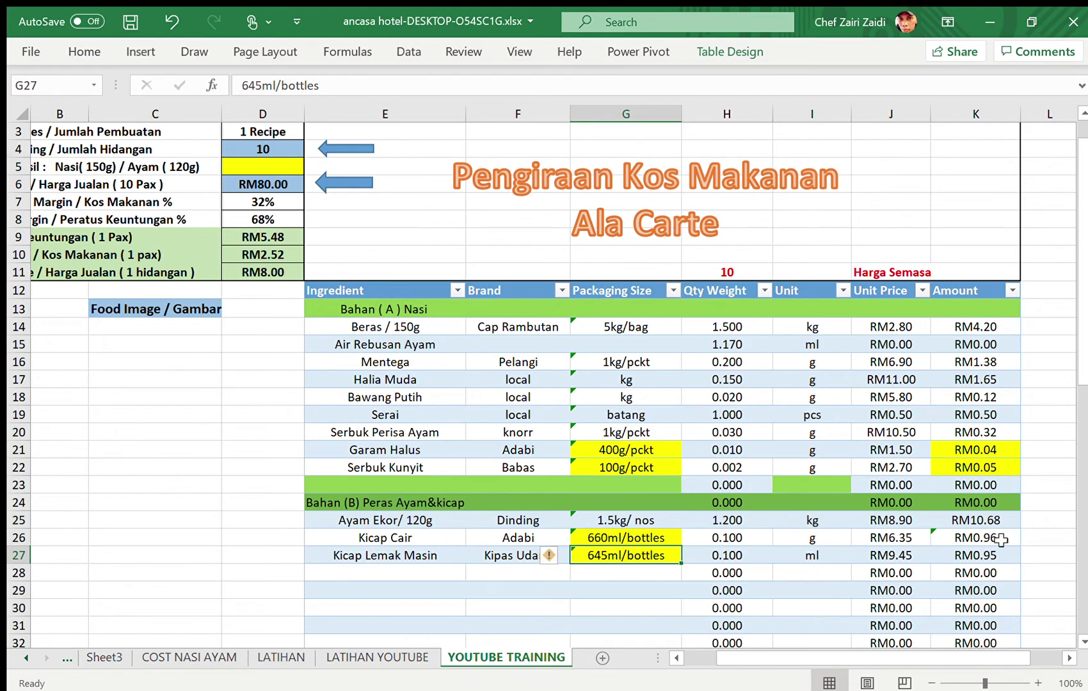
left_click_drag(1006, 534, 989, 554)
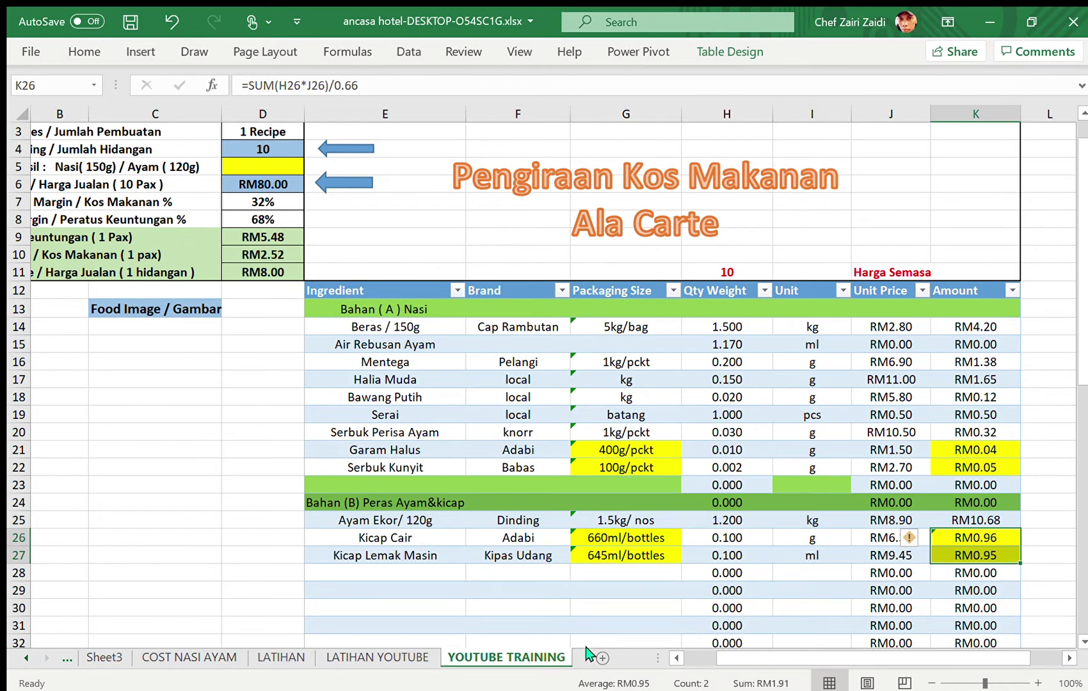
Step: Divide the Kicap Lemak Masin amount formula in K27 by .645, giving =SUM(H27*J27)/.645
left_click(974, 554)
left_click(371, 95)
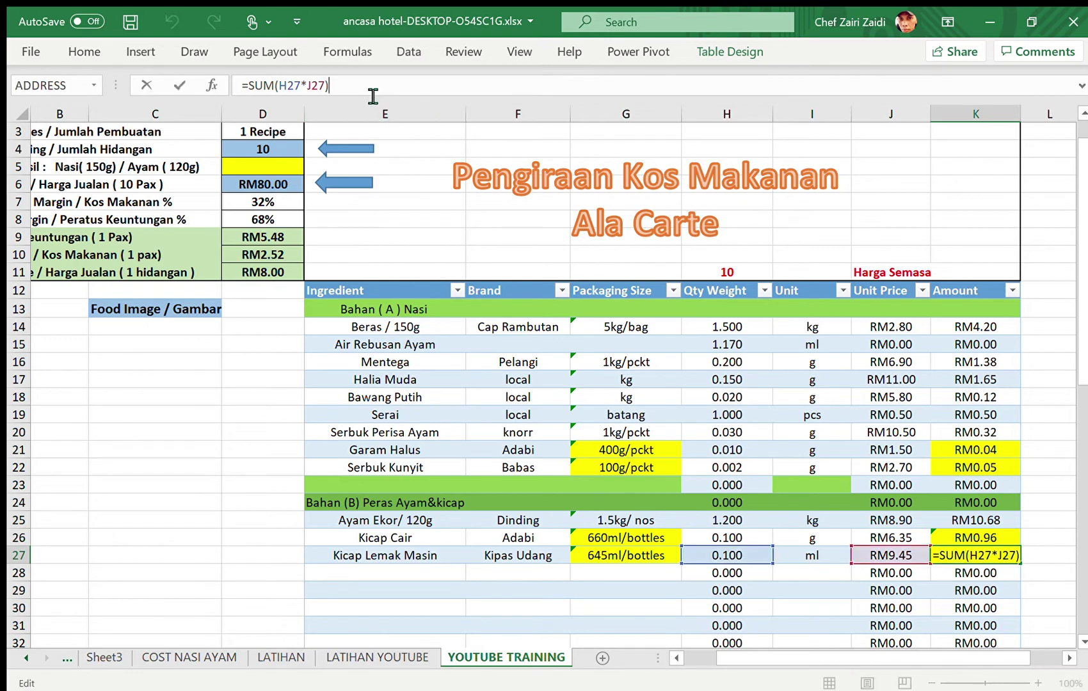
type("/")
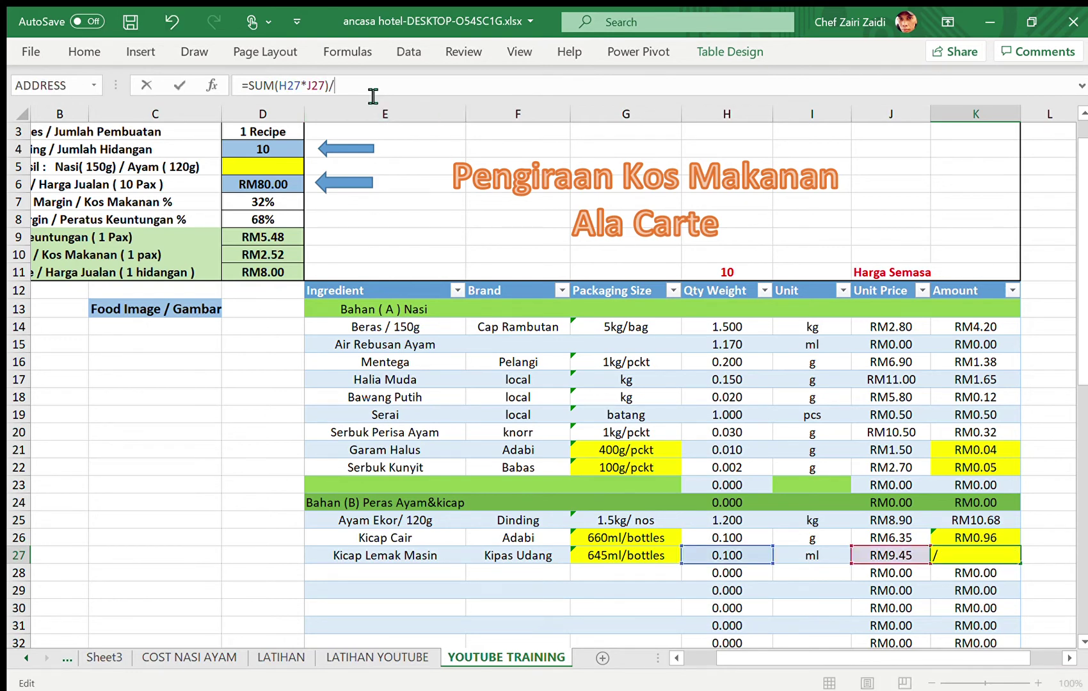
type(".645")
key("Return")
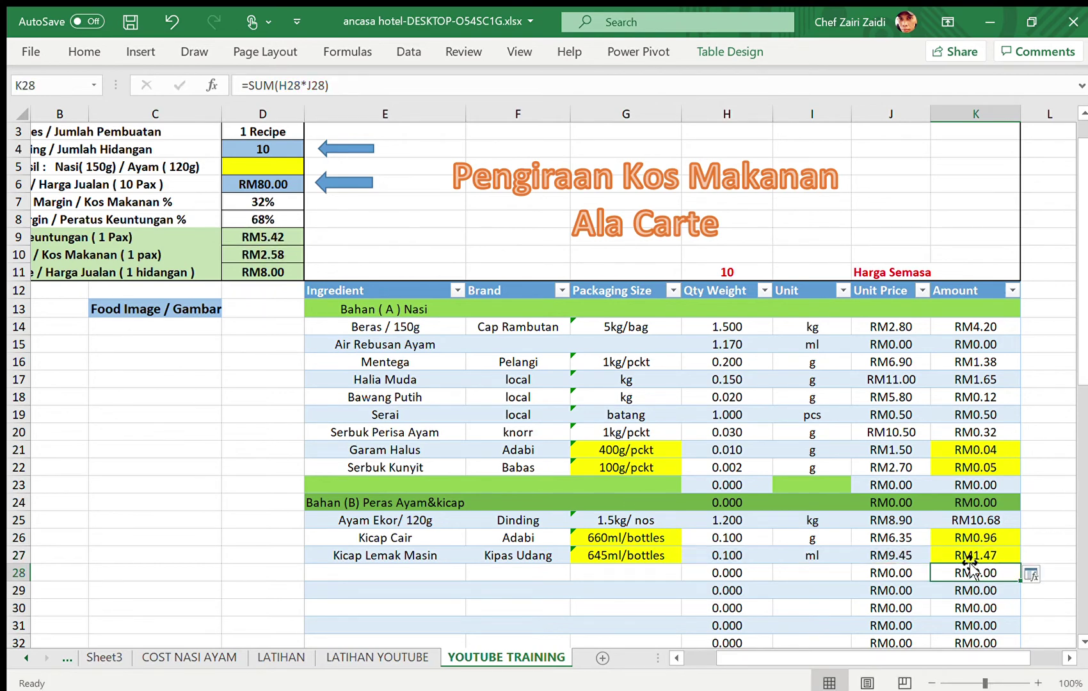
Step: Enter "Kicap Tiram" as the next section B ingredient in E28, with Adabi as its brand
left_click(364, 573)
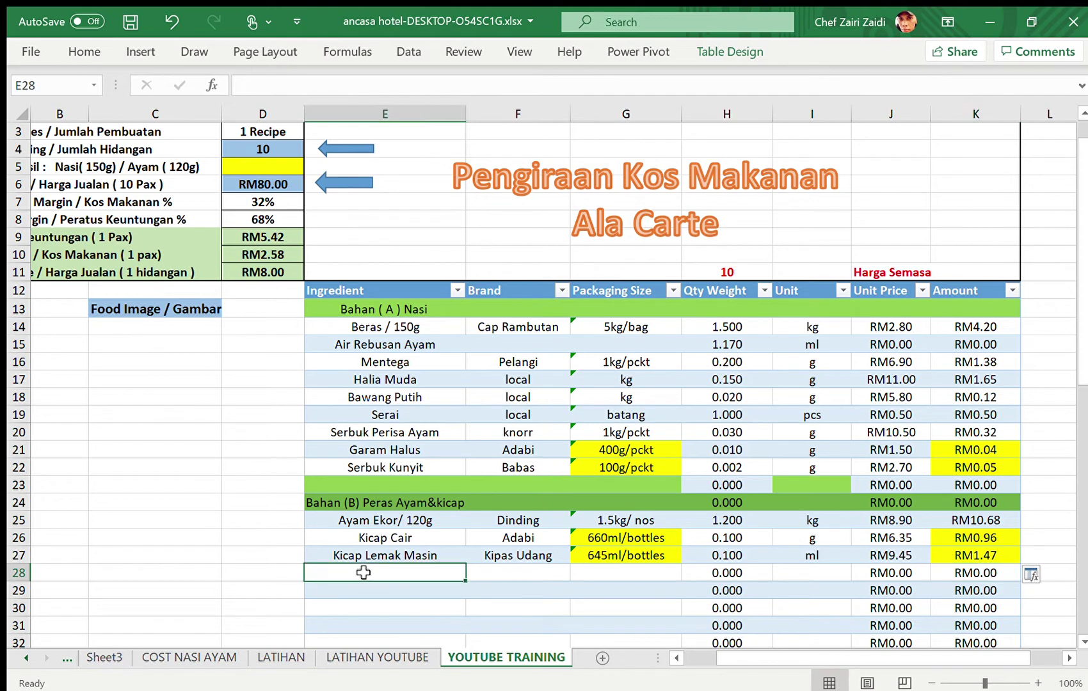
type("KIca")
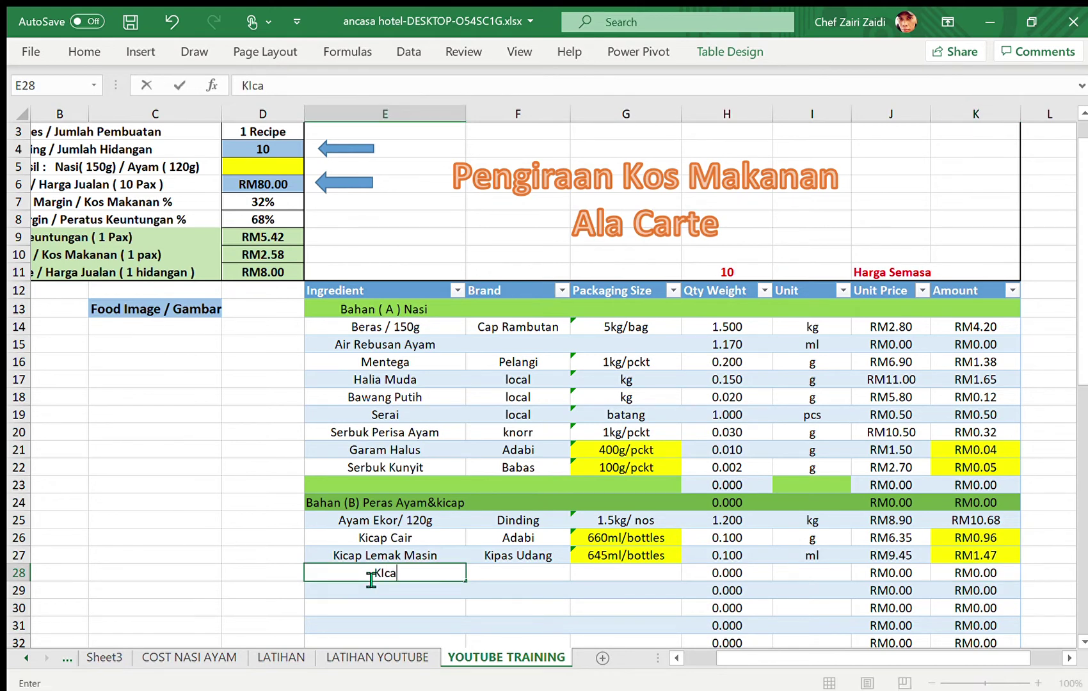
type("p Tiram")
key("Tab")
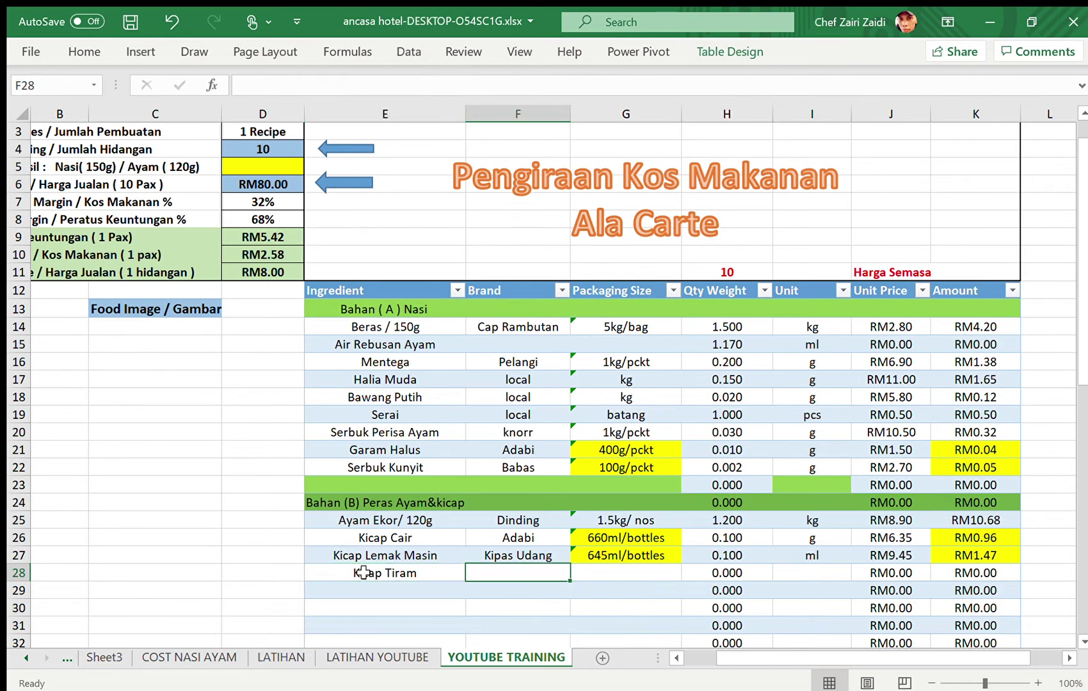
type("Adabi")
key("Tab")
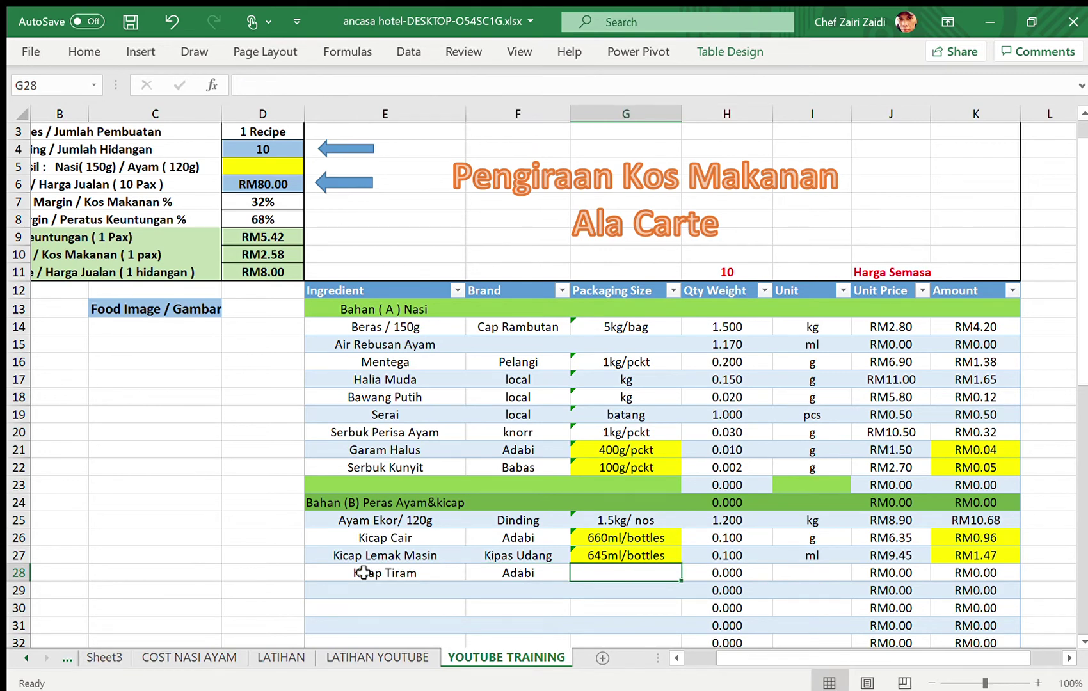
Step: Set the Kicap Tiram packaging size in G28 to "1.5kg/pckt"
type("1.")
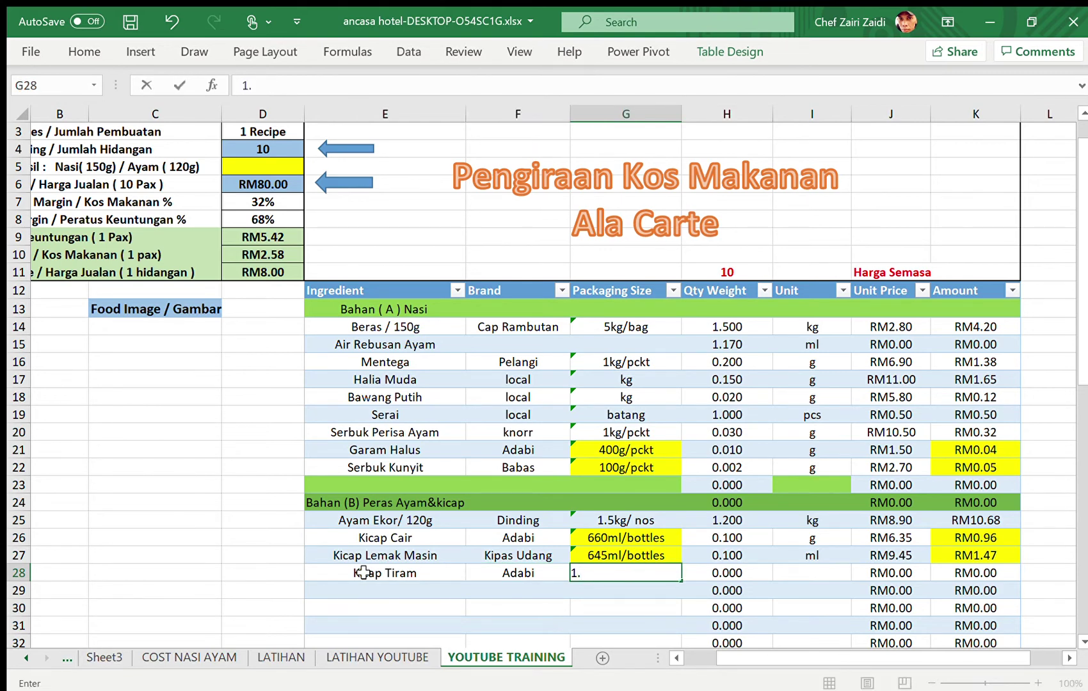
type("5kg/")
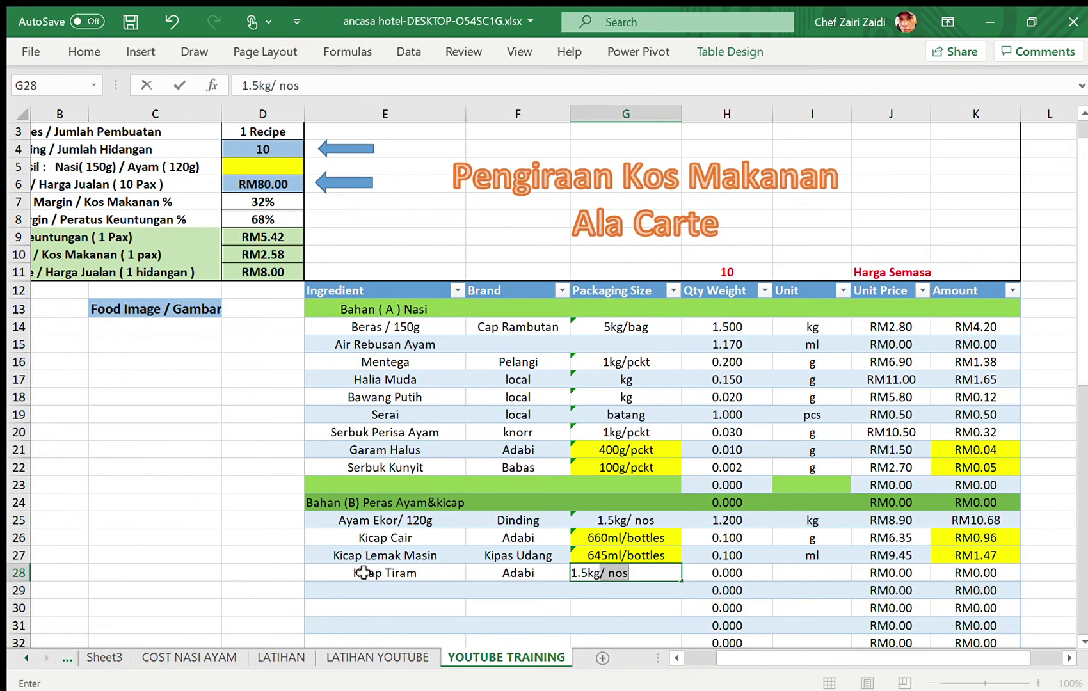
key("BackSpace")
key("BackSpace")
type("pckt")
key("Tab")
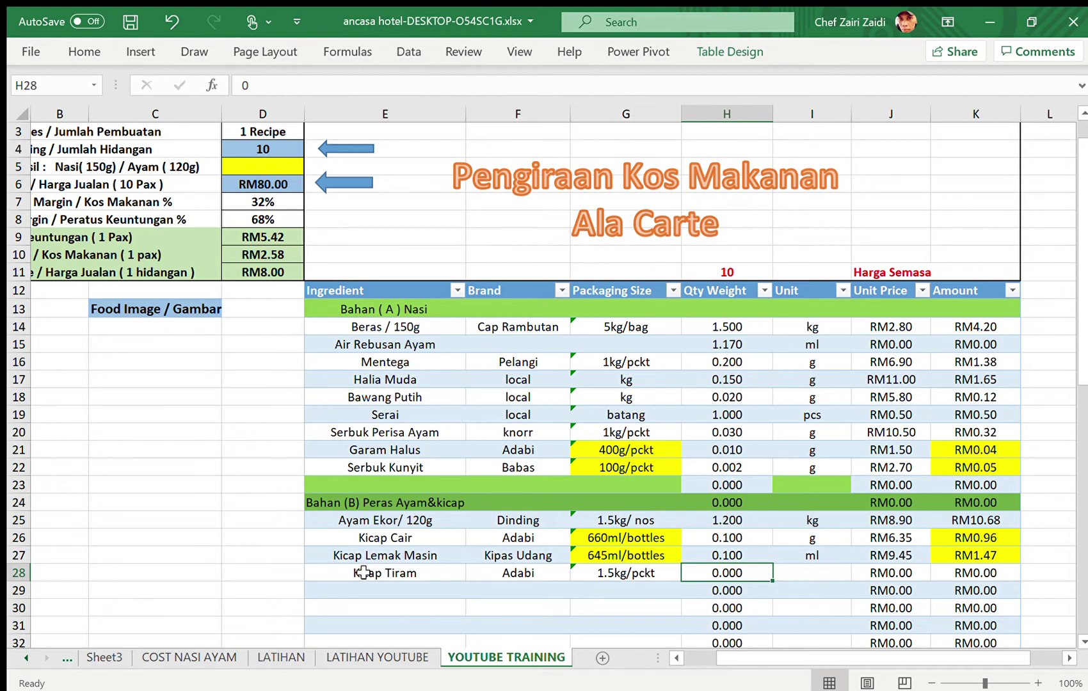
Step: Set the Kicap Tiram quantity to .100, unit to g and unit price to 8.75, and check its amount formula in K28
type(".100")
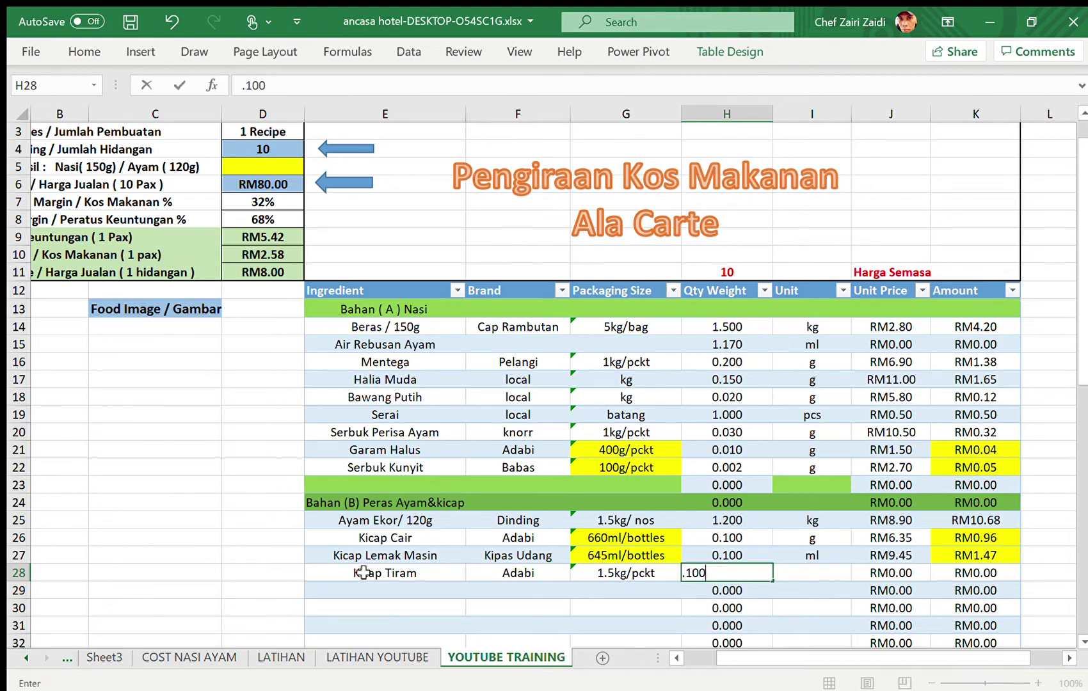
key("Tab")
type("g")
key("Tab")
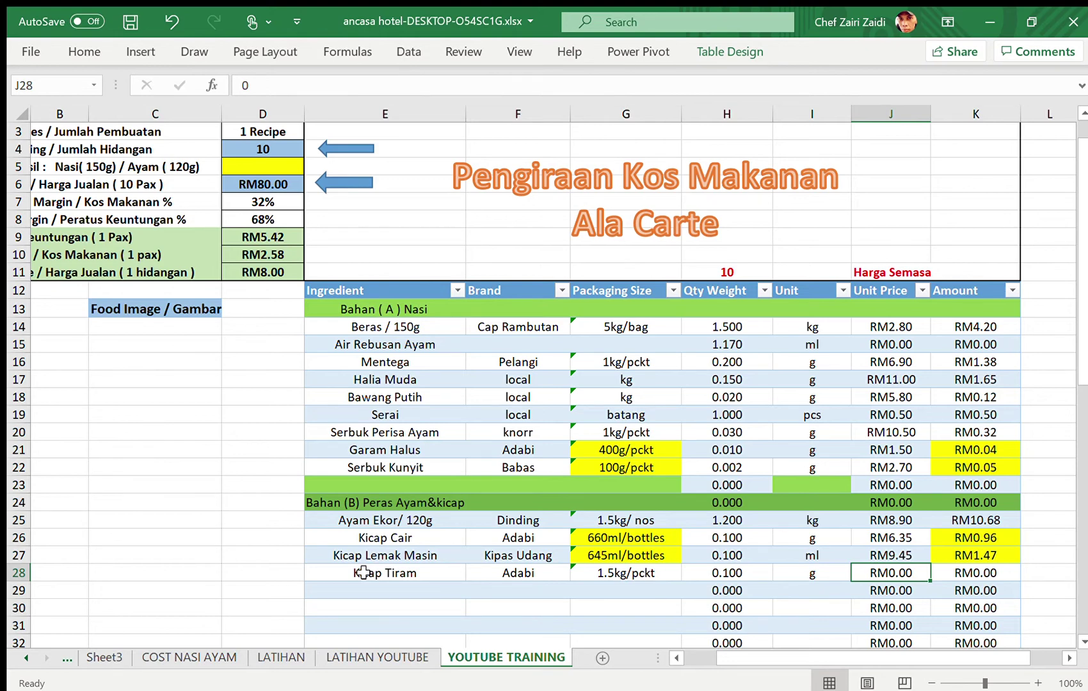
type("8")
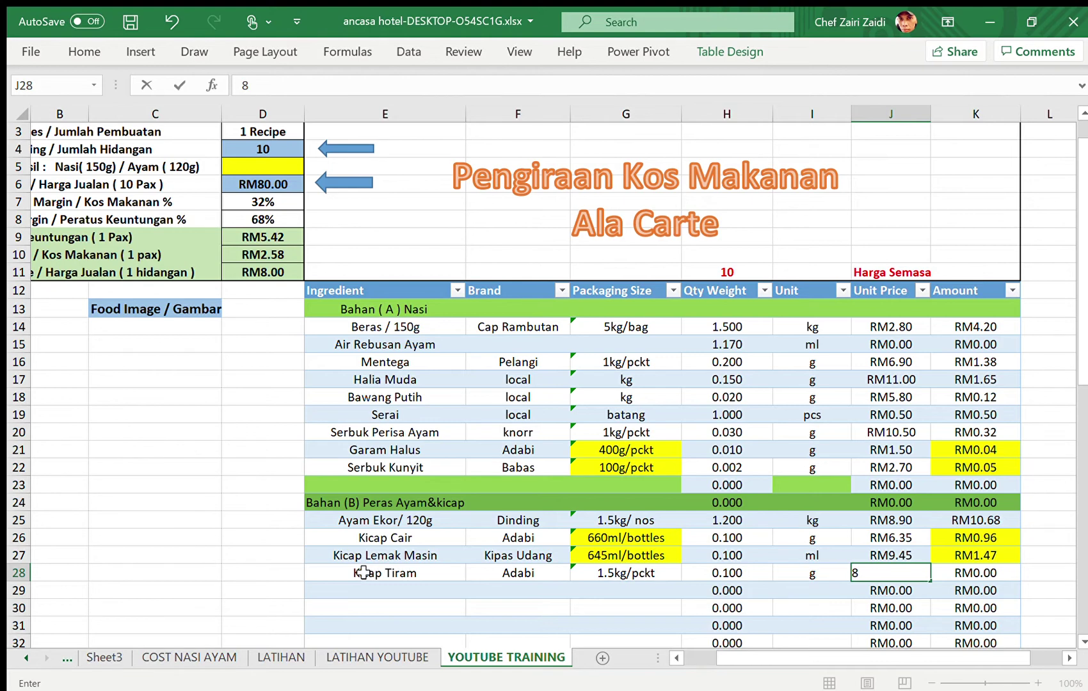
type(".75")
key("Return")
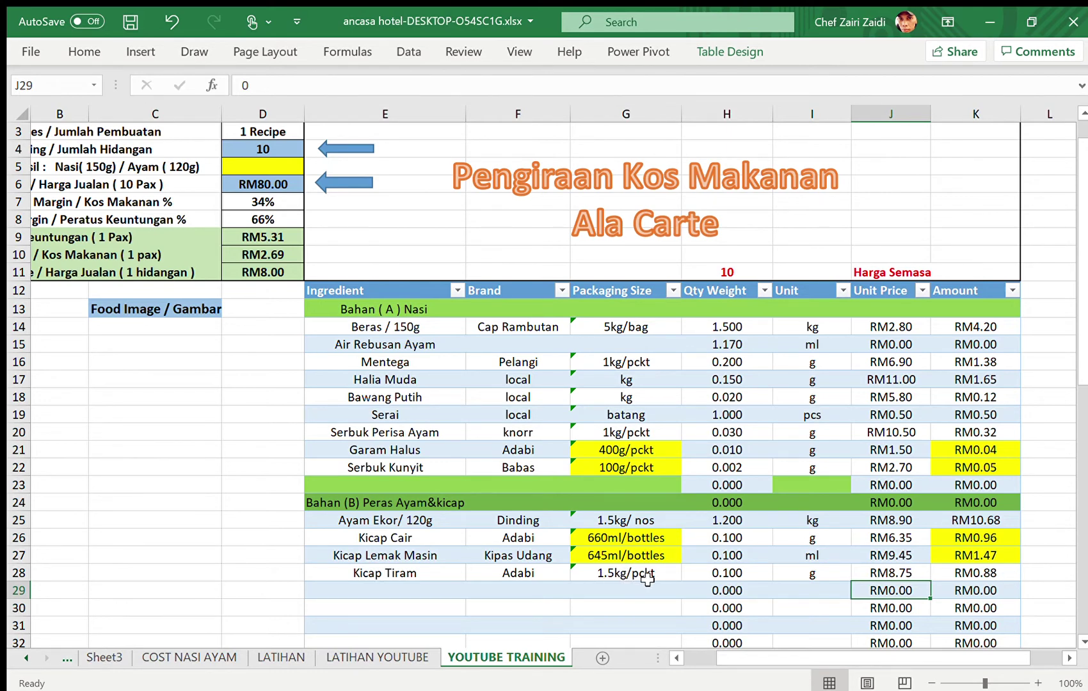
left_click(1015, 572)
double_click(1015, 572)
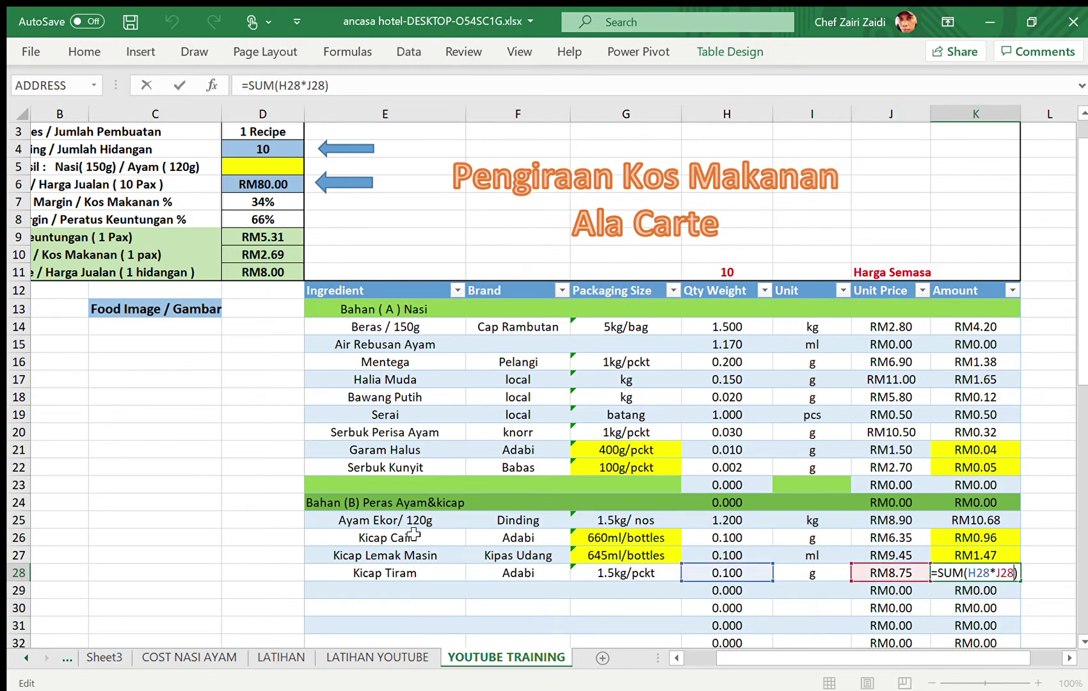
Step: Enter "Halia Muda" as the next section B ingredient in E29, with brand "local" and packaging size "kg"
left_click(396, 590)
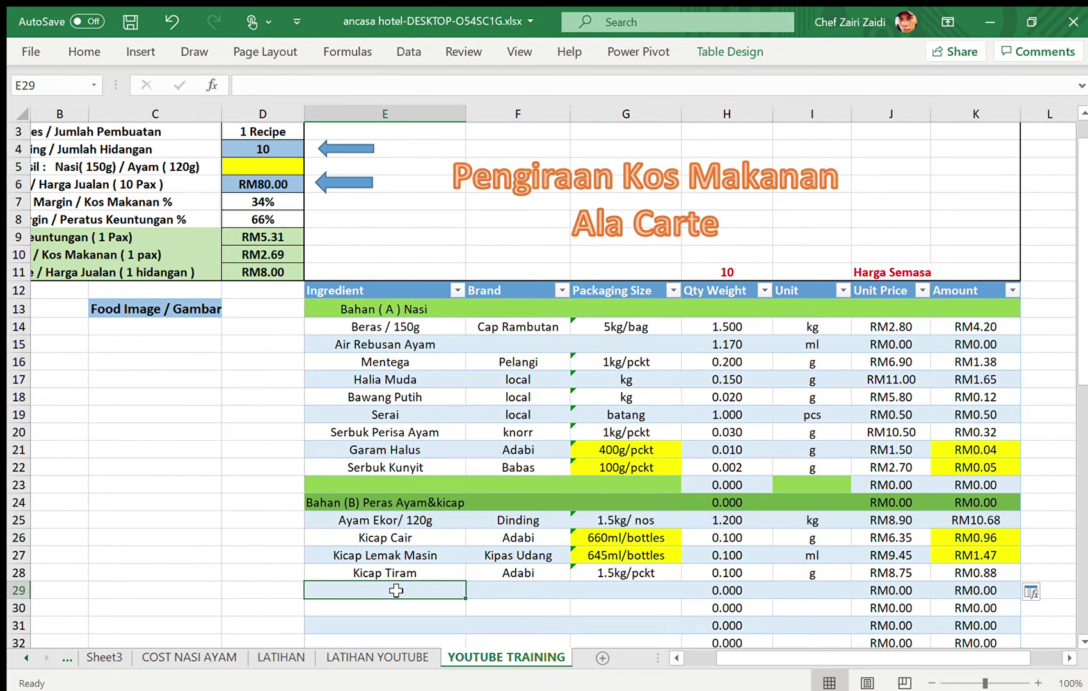
type("Hakl")
key("BackSpace")
key("BackSpace")
type("lia")
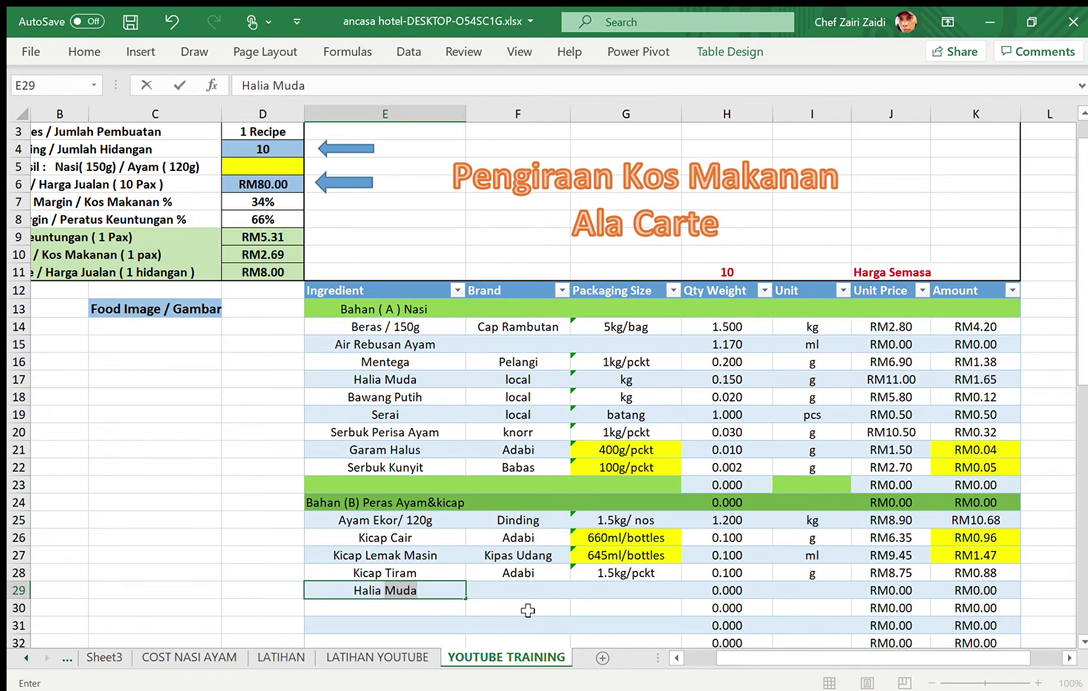
key("Tab")
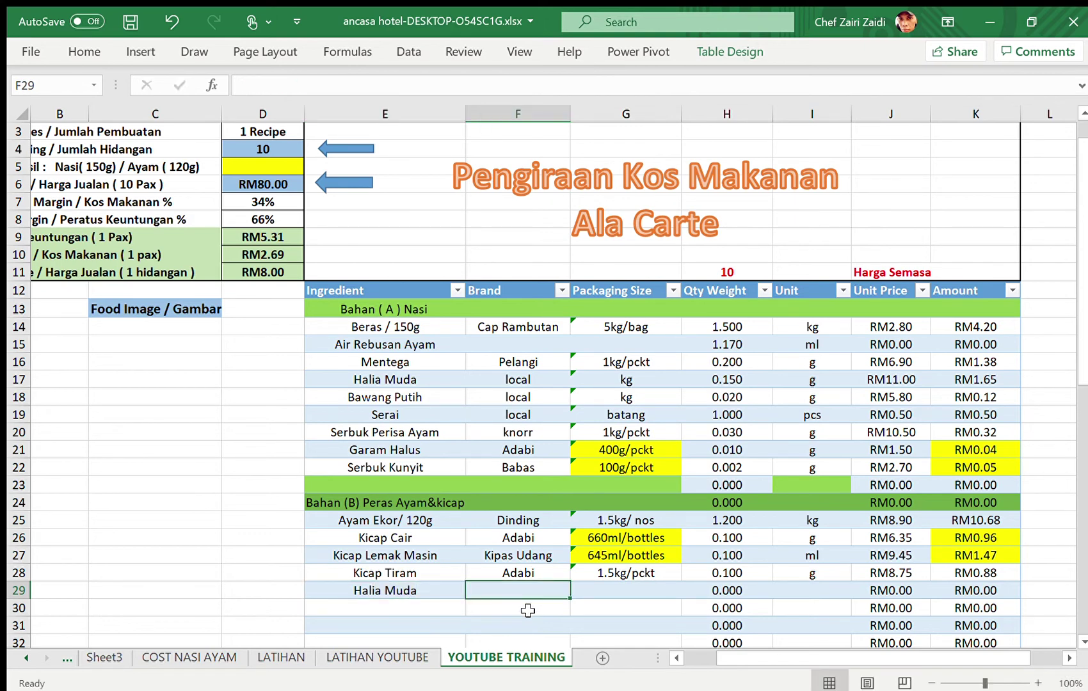
type("local")
key("Tab")
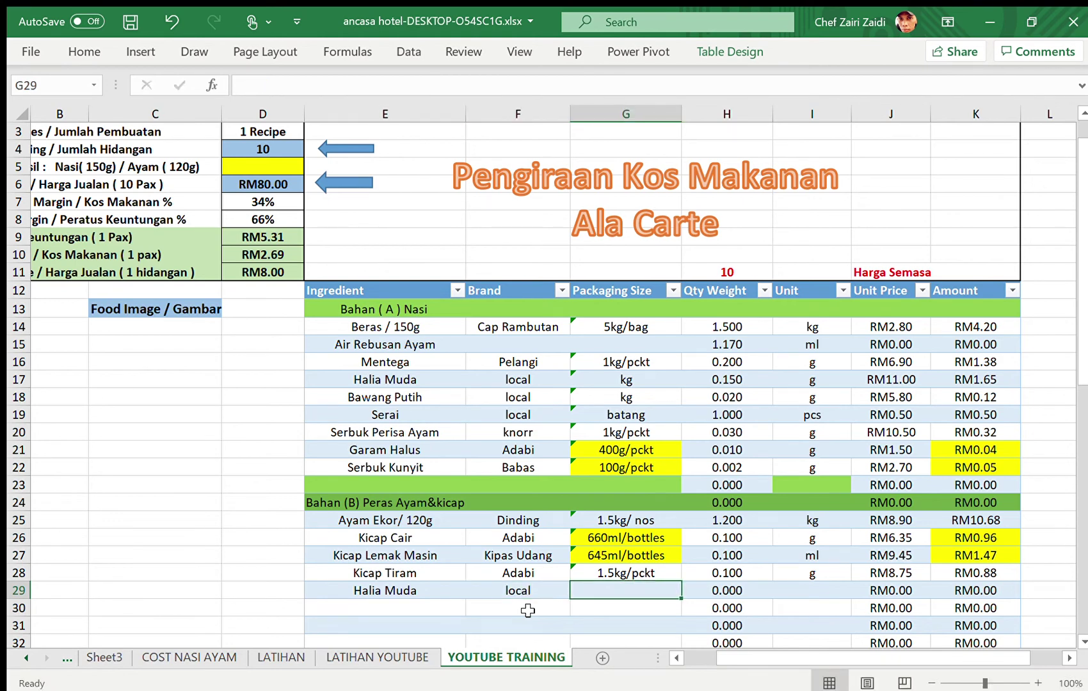
type("kg")
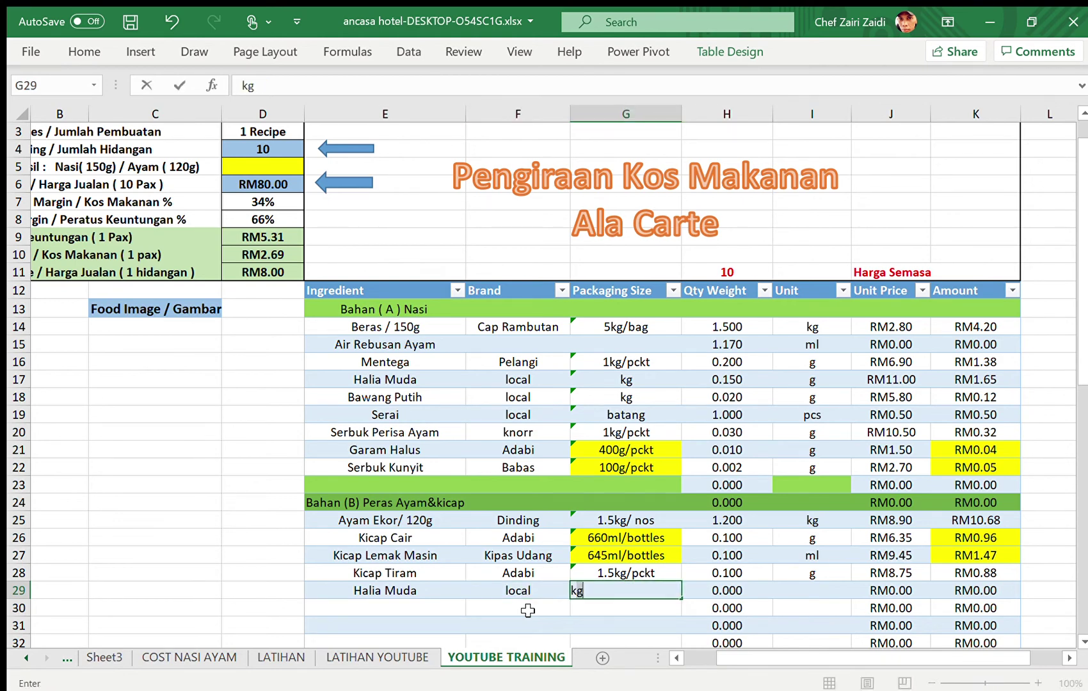
key("Tab")
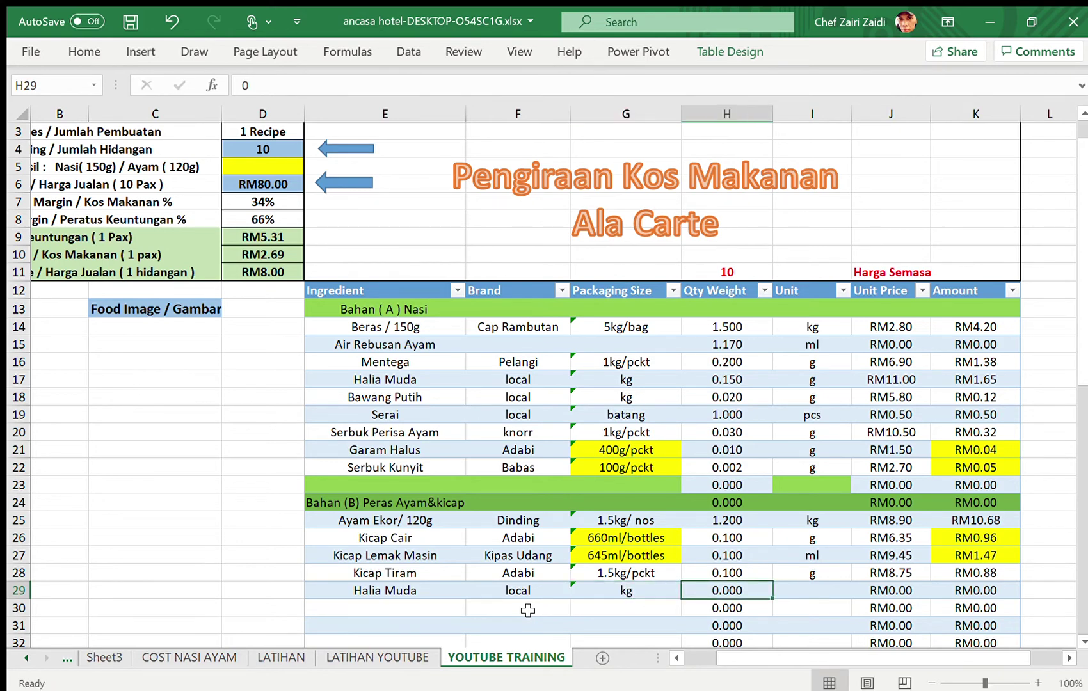
Step: Set the section B Halia Muda quantity in row 29 to 0.020, its unit to g and its unit price to 11
type("0.020")
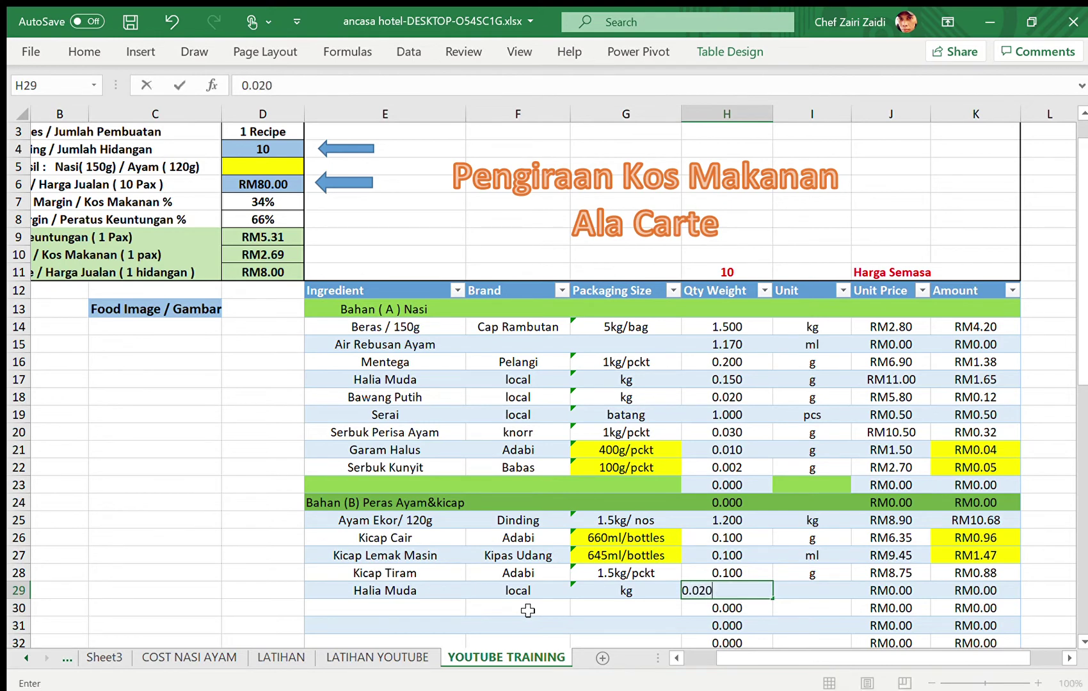
key("Tab")
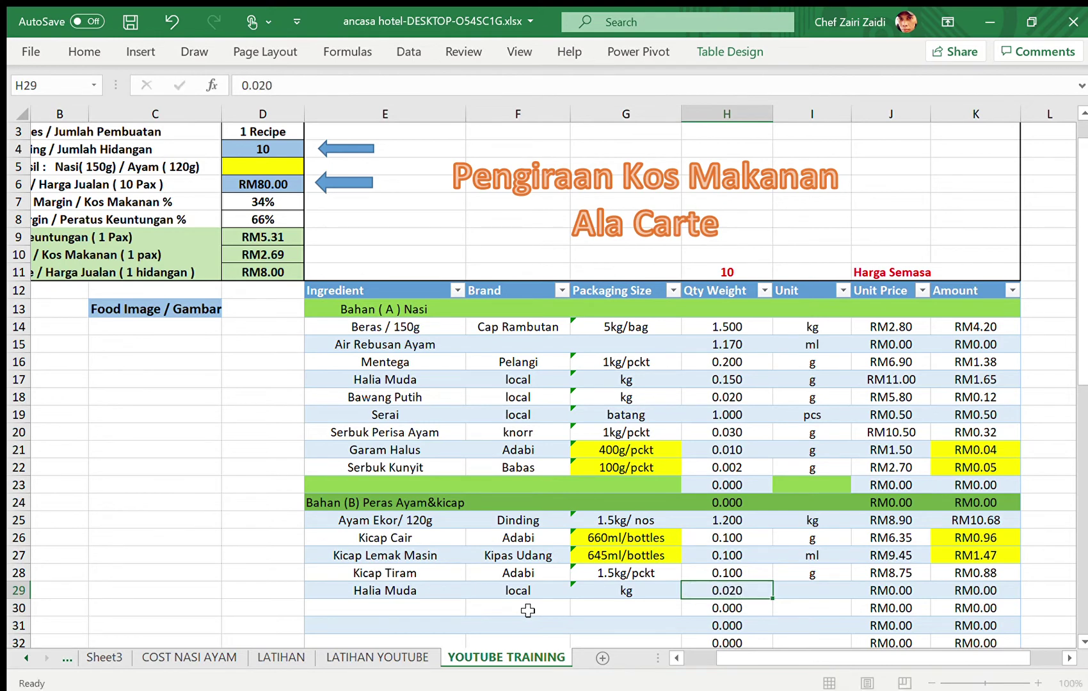
type("g")
key("Tab")
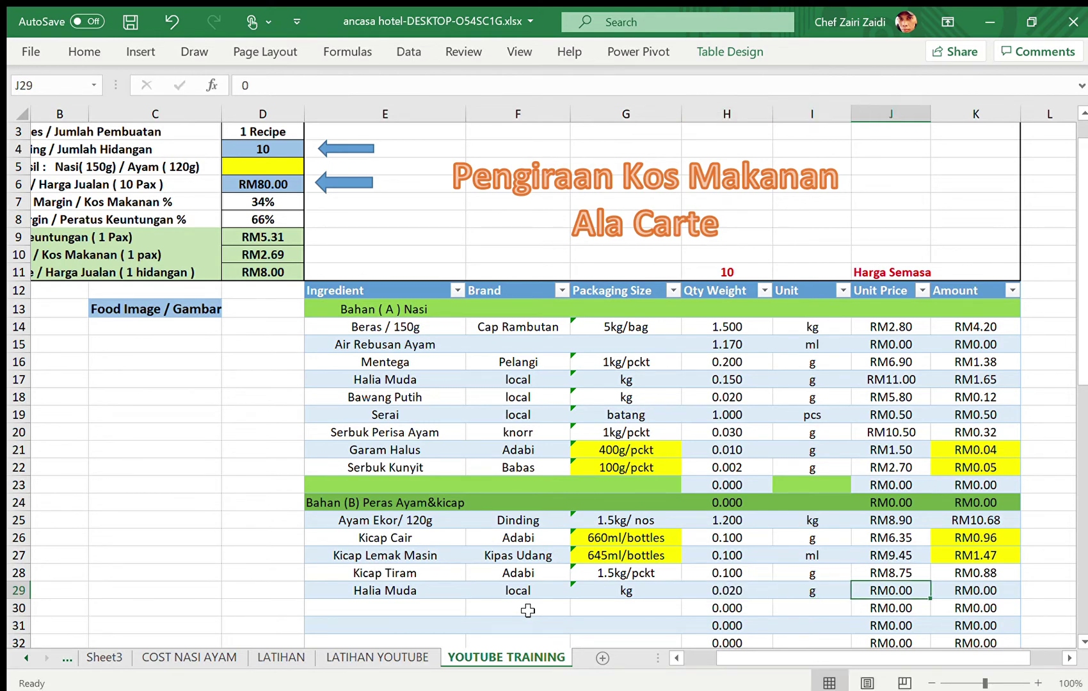
type("11")
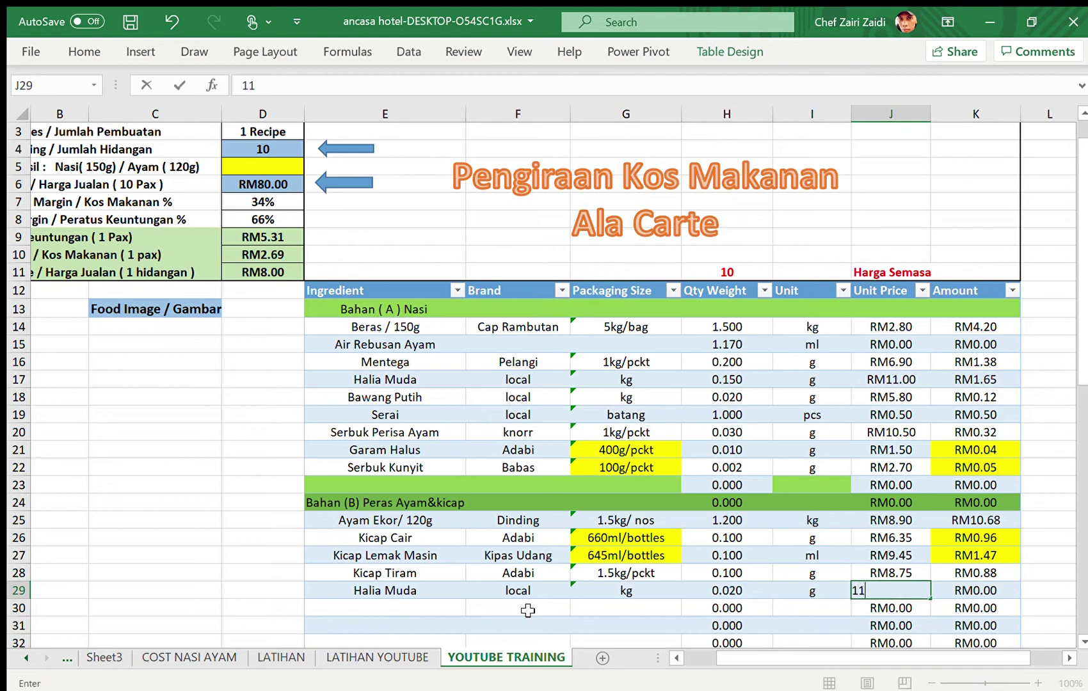
key("Return")
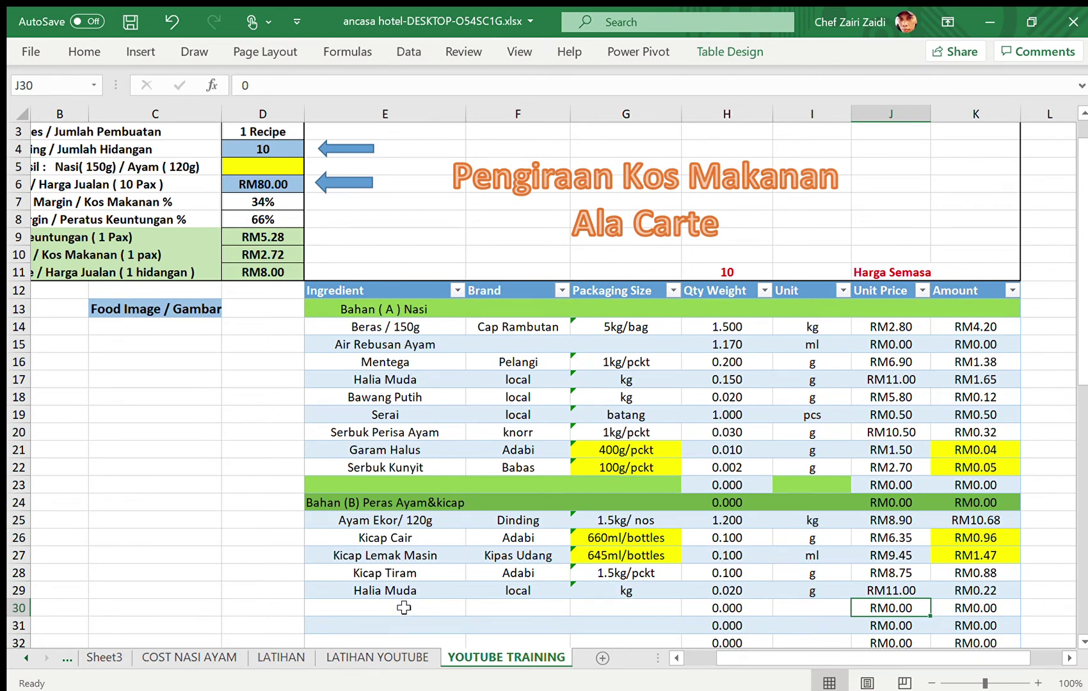
type("Bawang")
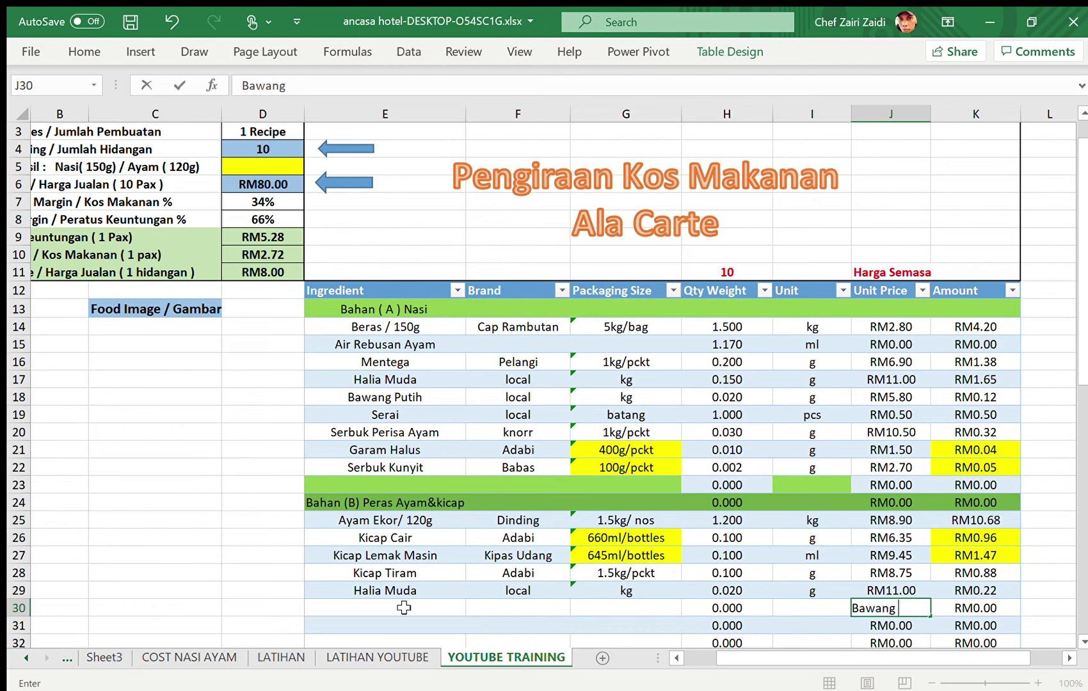
key("BackSpace")
key("BackSpace")
key("BackSpace")
key("BackSpace")
key("BackSpace")
key("BackSpace")
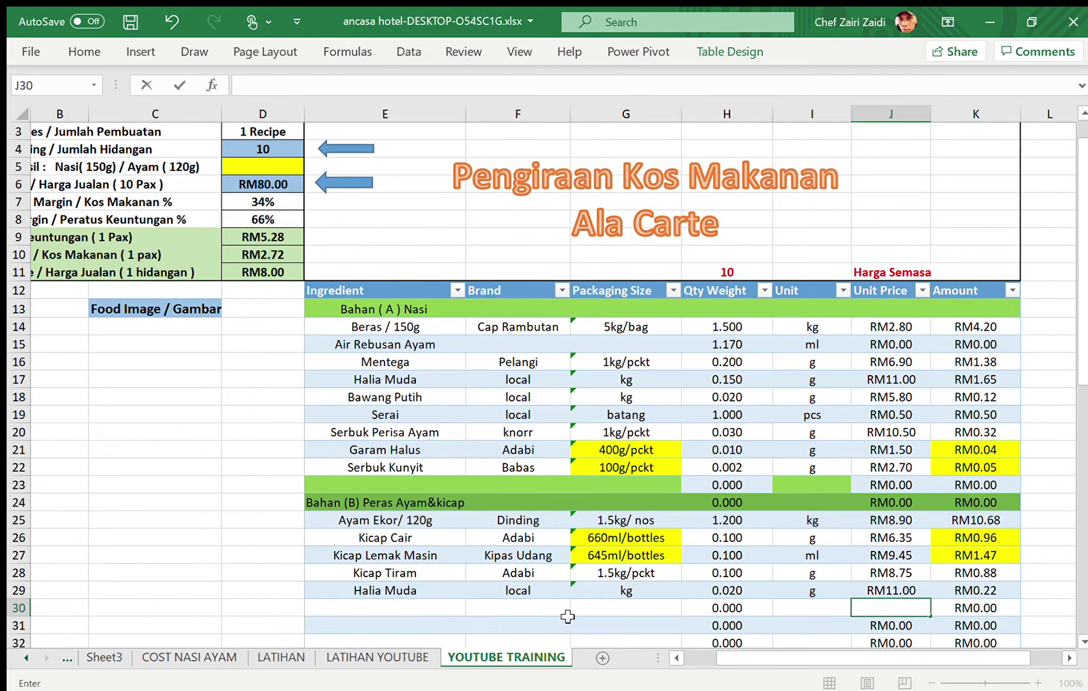
left_click(530, 612)
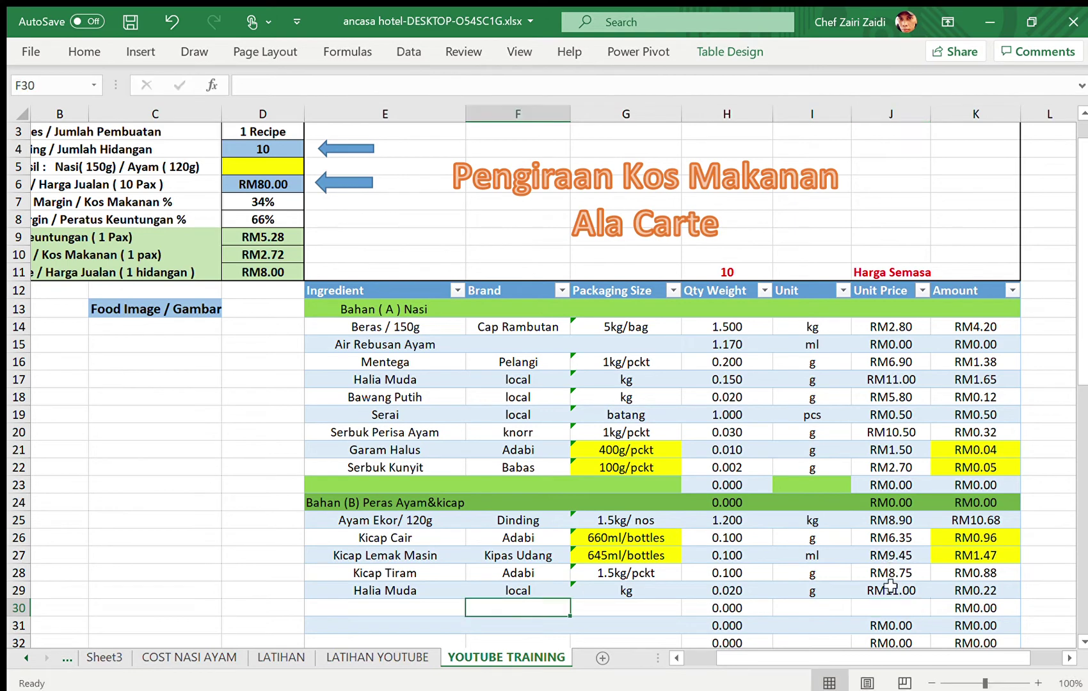
Step: Refill the emptied unit price cell J30 by copying the unit price from J29
left_click(901, 626)
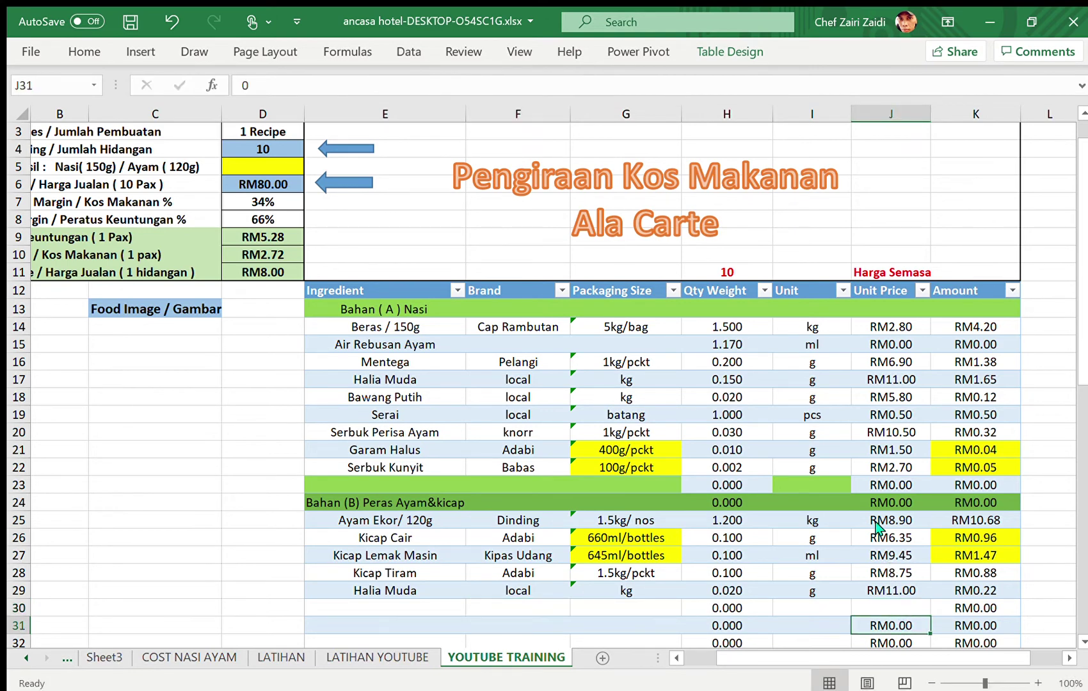
key("ctrl+c")
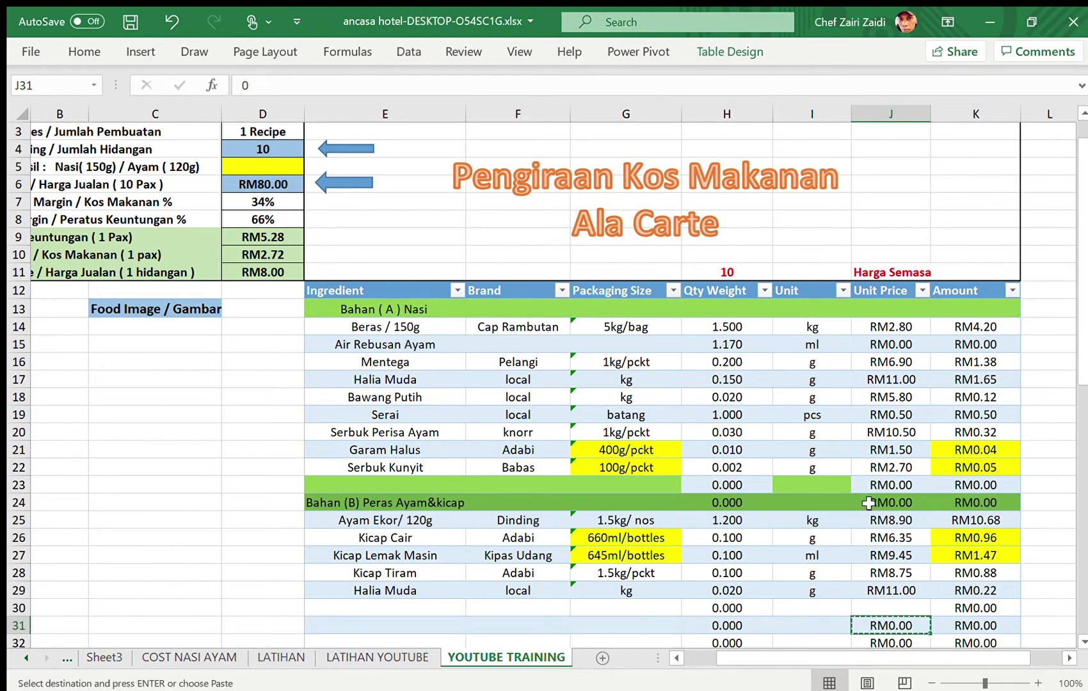
left_click(896, 608)
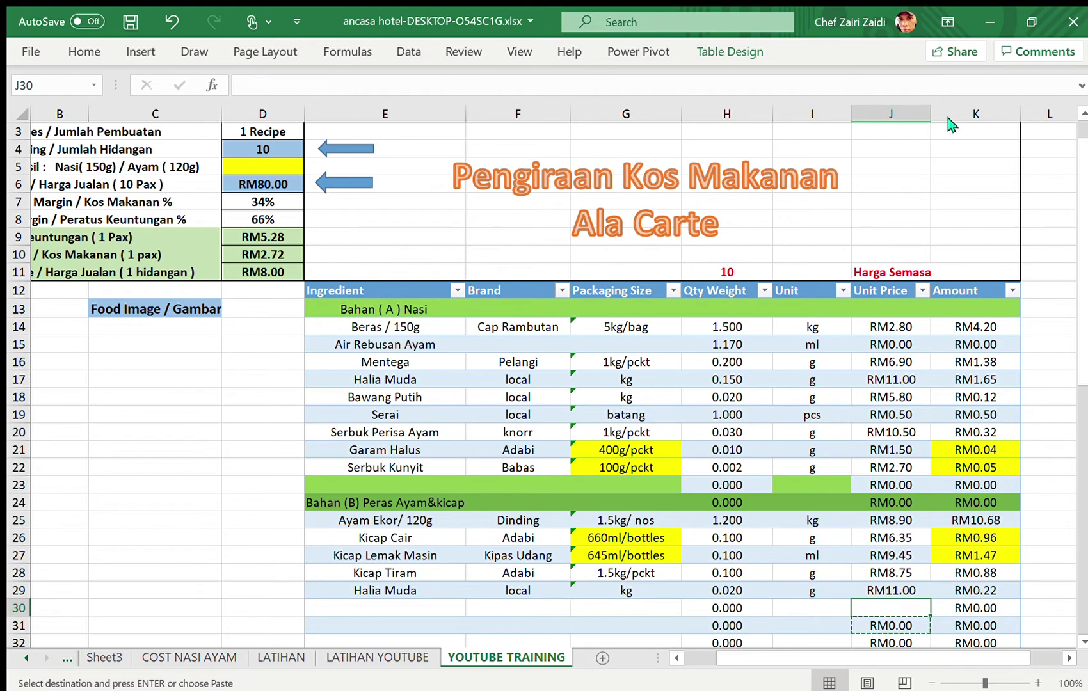
left_click(835, 613)
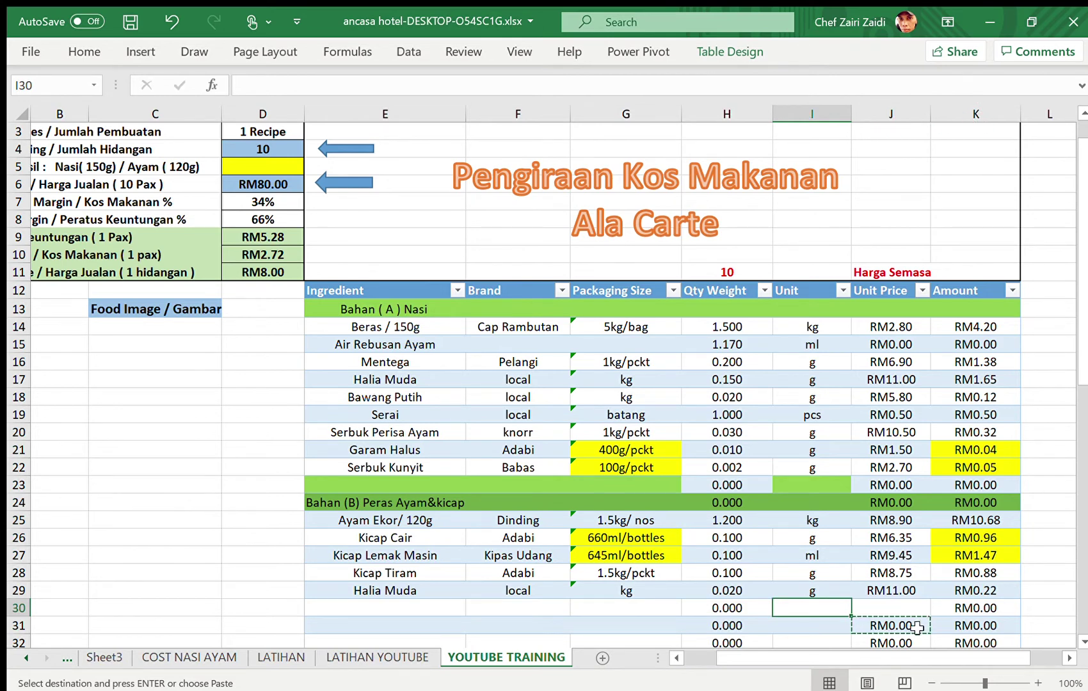
left_click(904, 590)
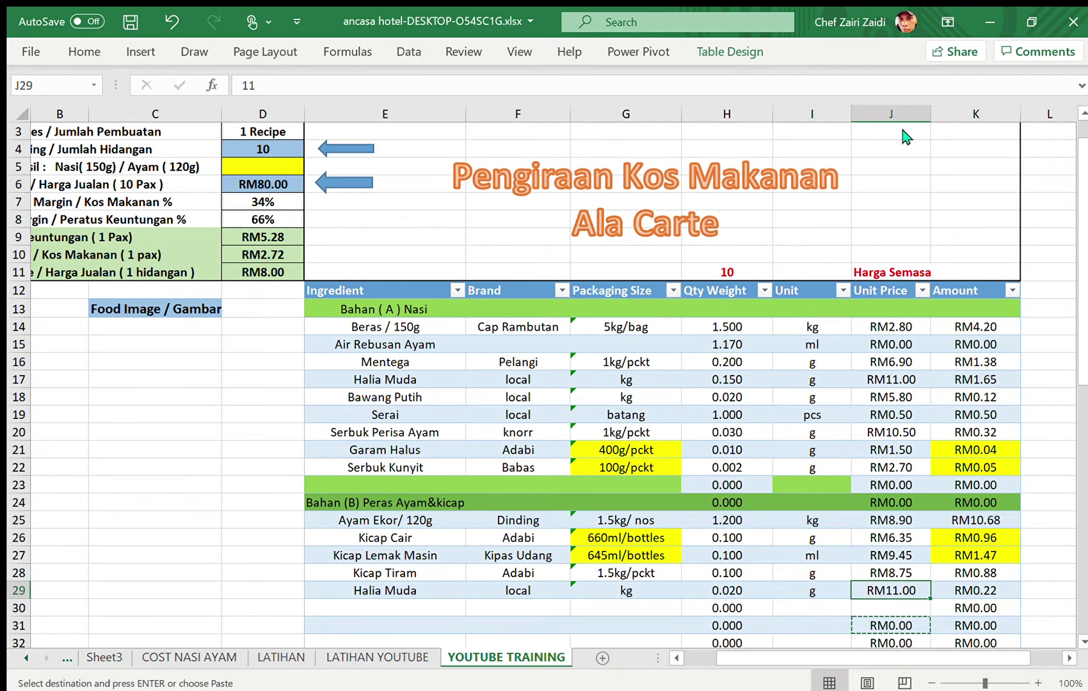
key("ctrl+c")
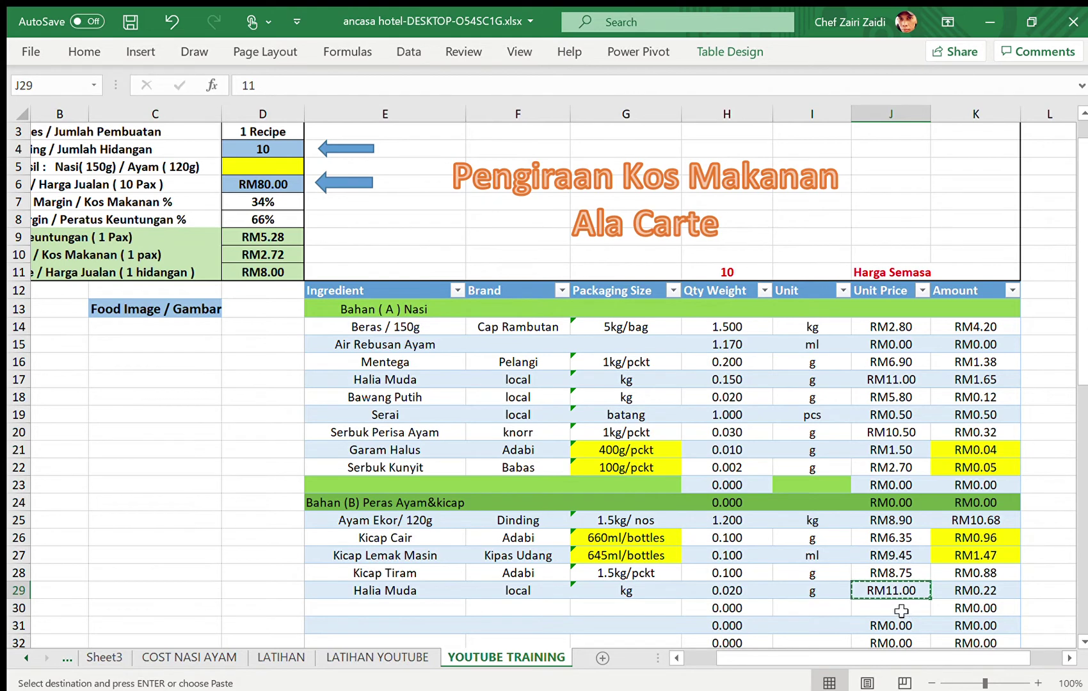
left_click(900, 609)
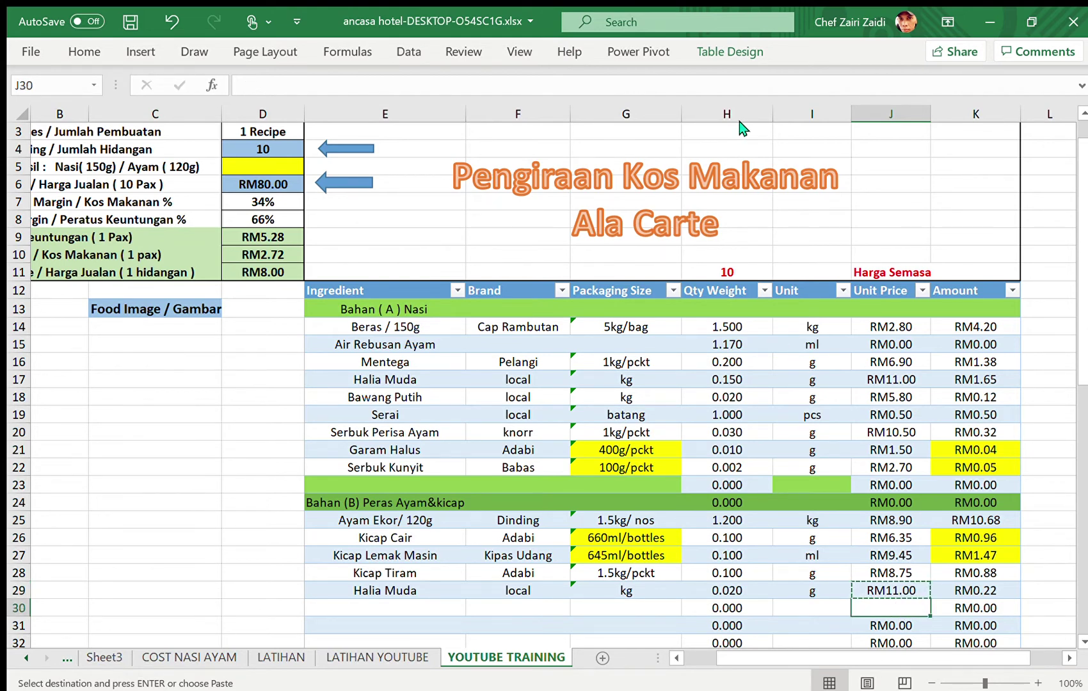
key("ctrl+v")
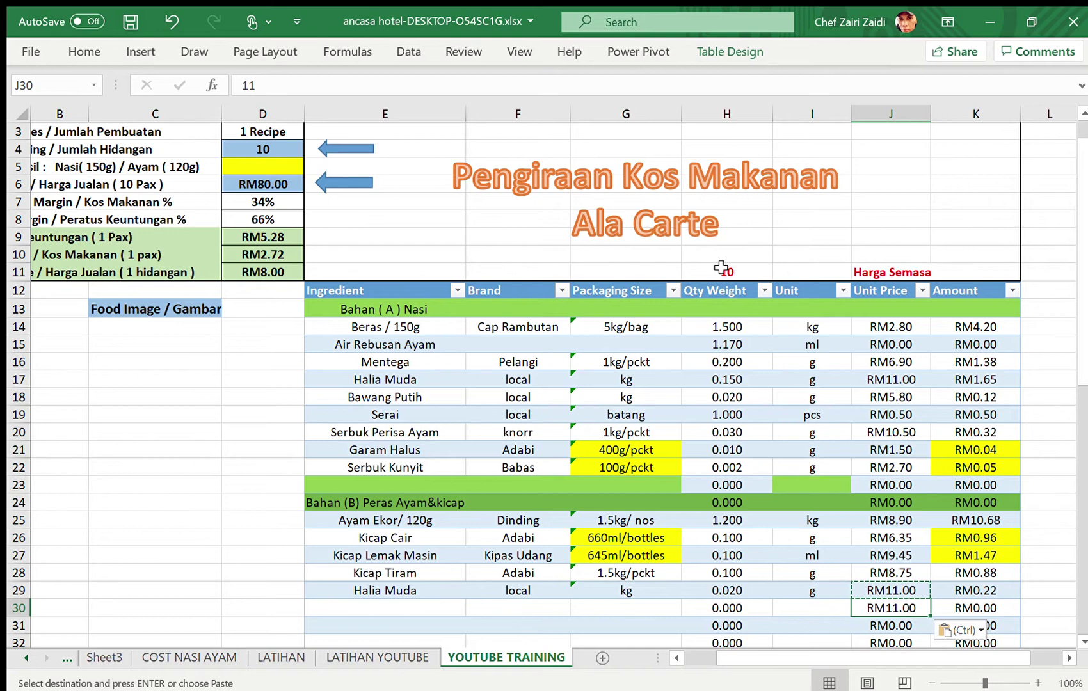
Step: Reset the unit price in J30 to 0
left_click(793, 612)
left_click(858, 608)
type("0")
left_click(790, 619)
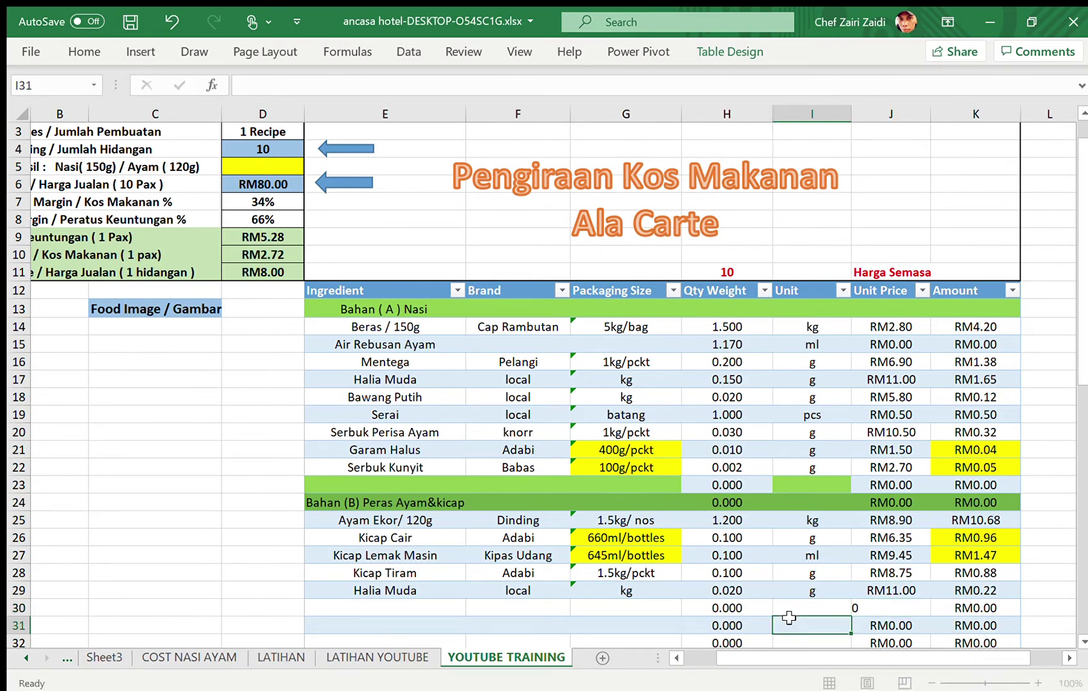
Step: Enter "Bawang Putih" as the next section B ingredient in E30, with brand "local" and packaging size "kg"
left_click(429, 607)
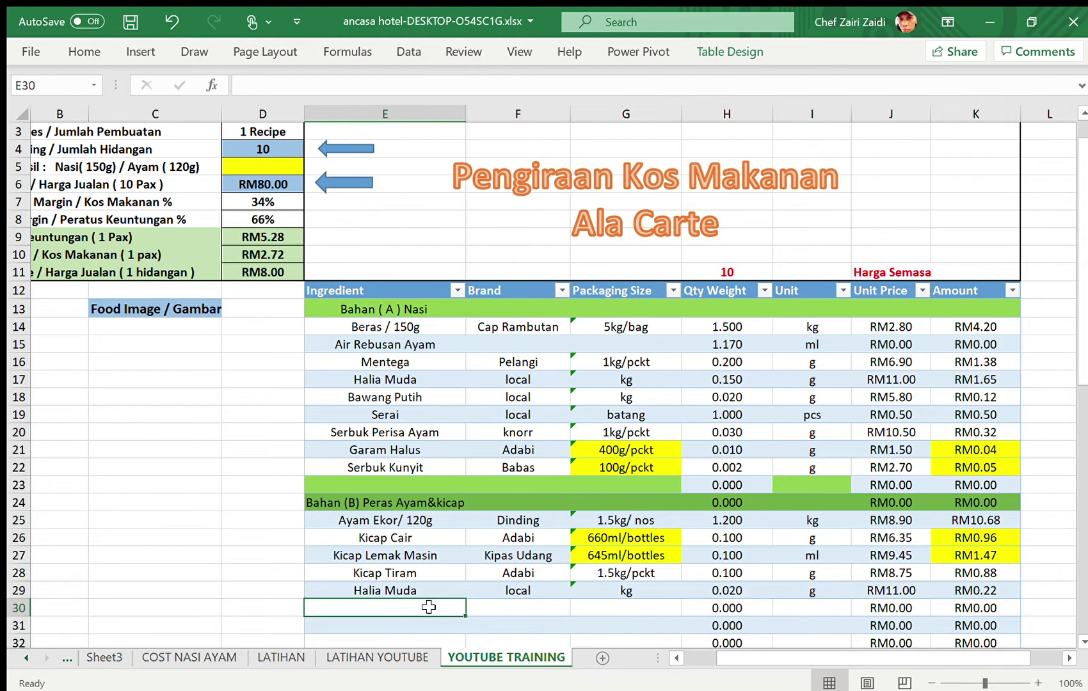
type("Bawang Putih")
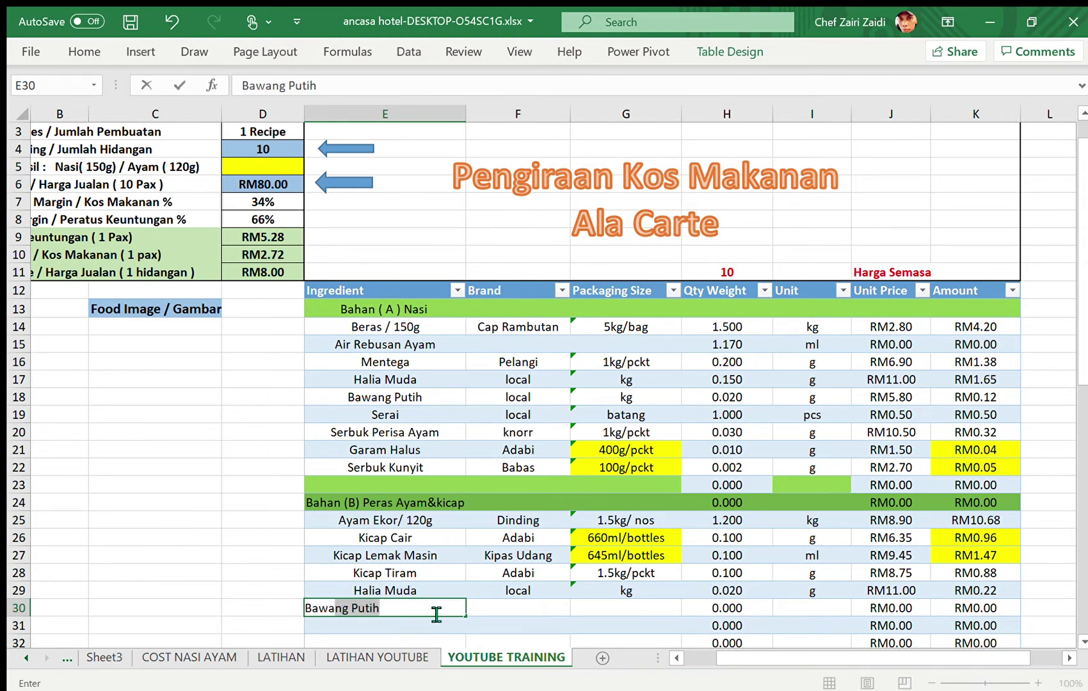
key("Tab")
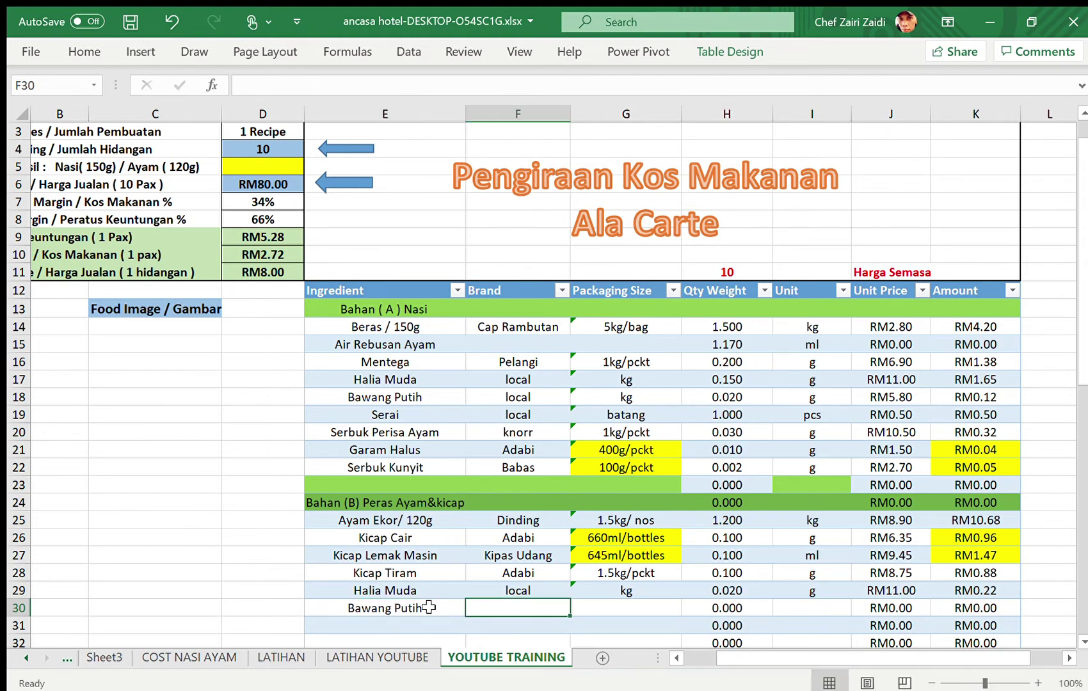
type("local")
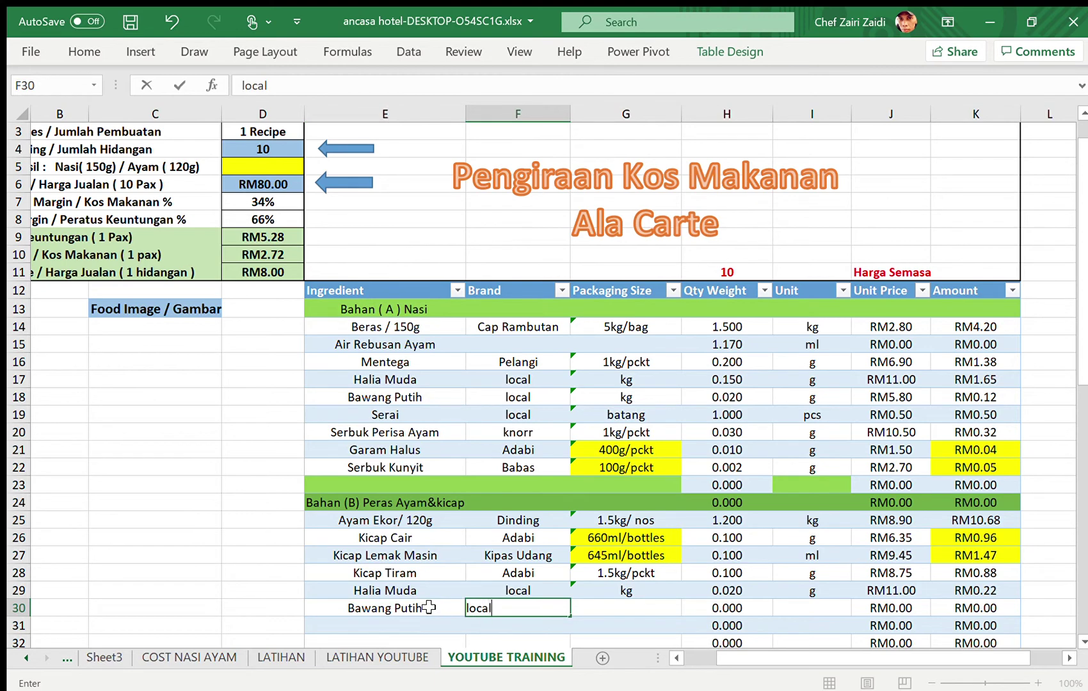
key("Tab")
type("kg")
key("Tab")
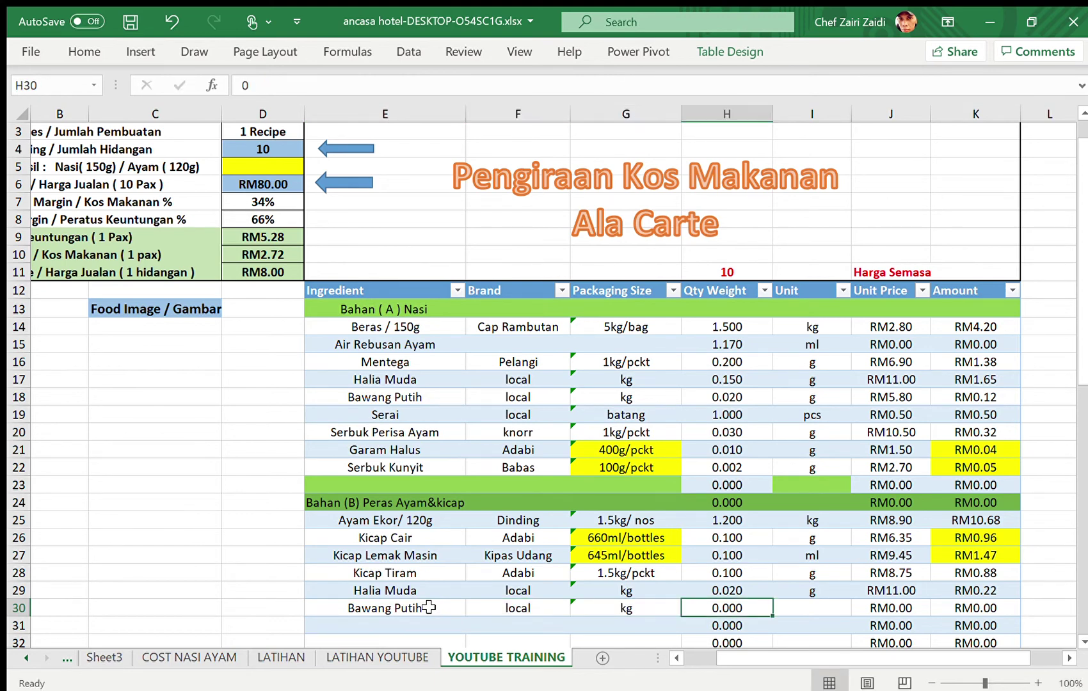
Step: Set the section B Bawang Putih quantity in row 30 to 0.020, its unit to g and its unit price to 5.80
type(".")
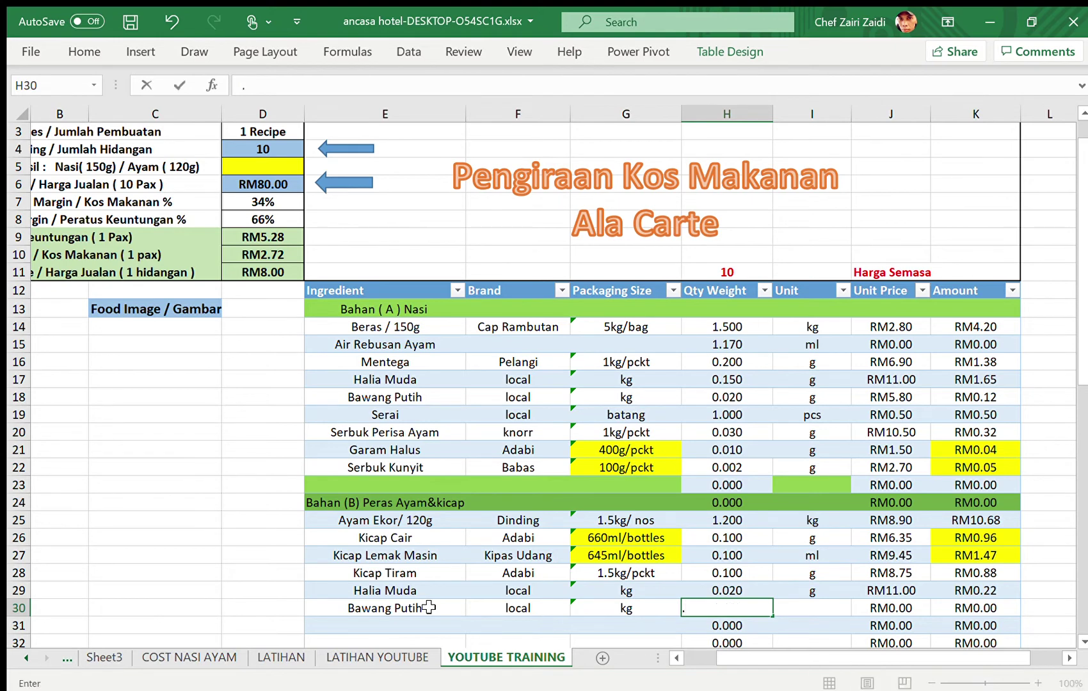
type("0020")
key("Tab")
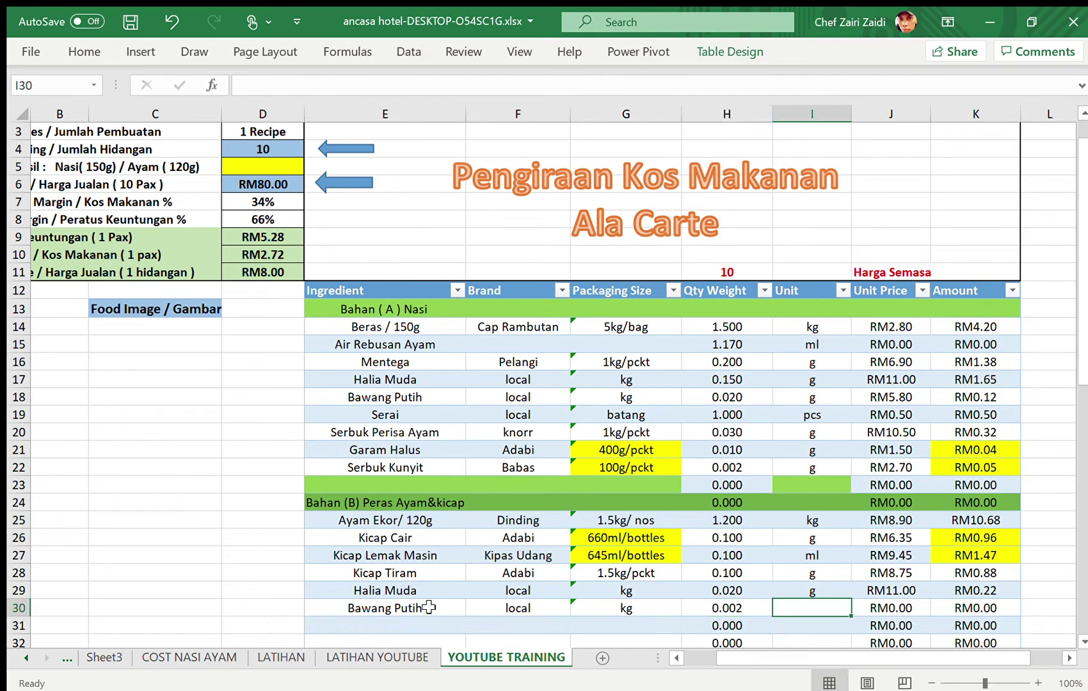
key("Left")
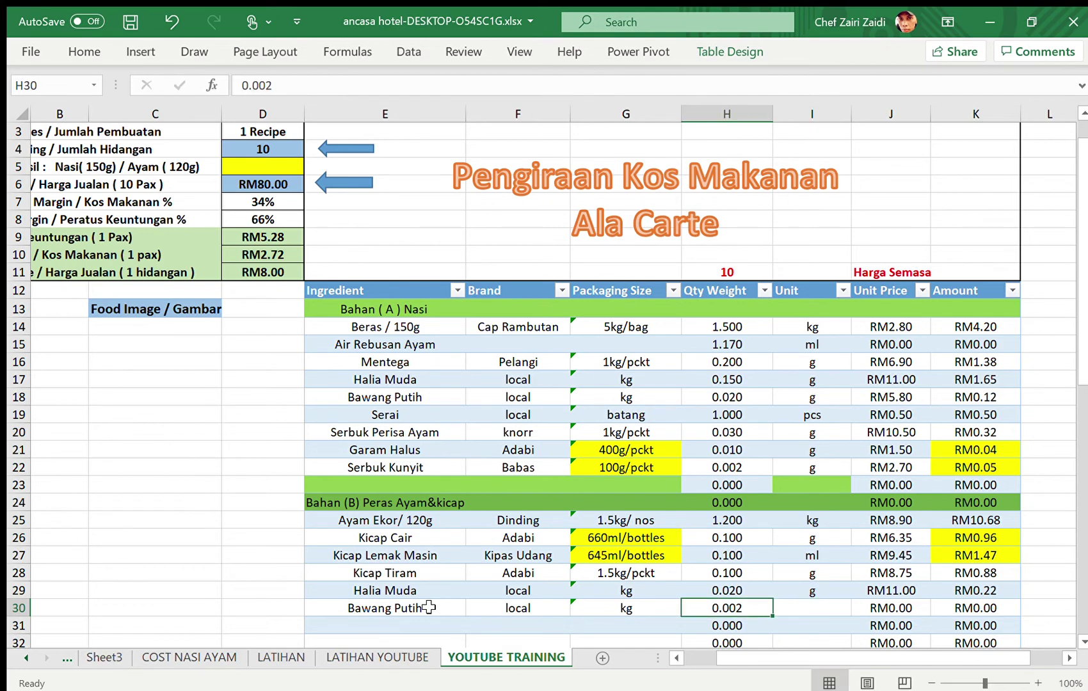
type(".020")
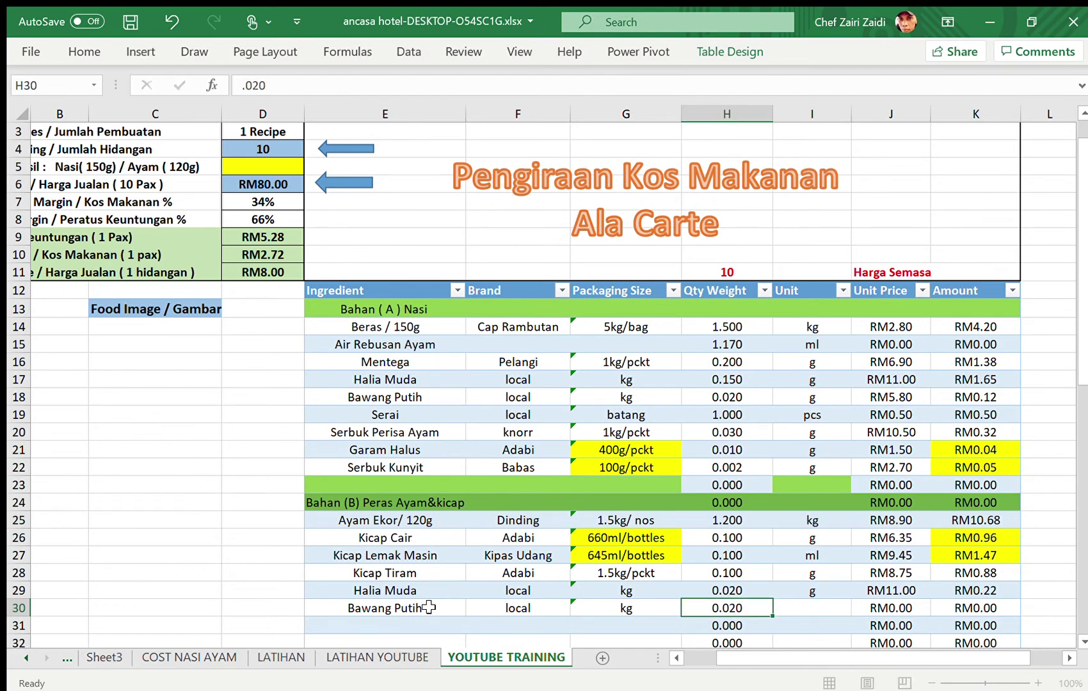
key("Tab")
type("g")
key("Tab")
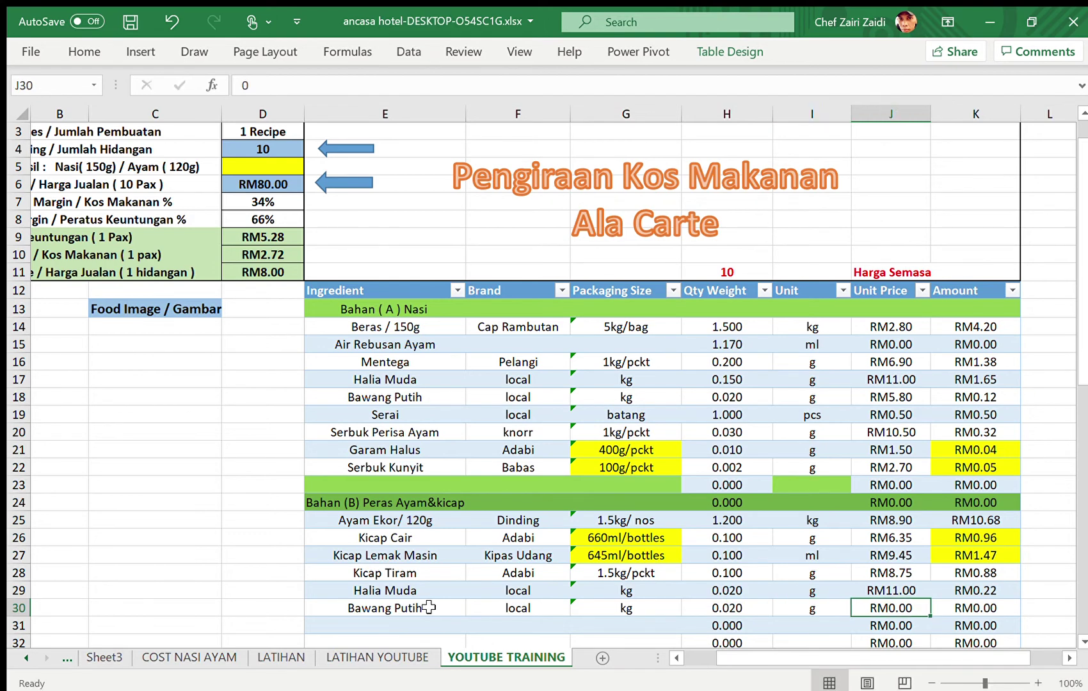
type("5.80")
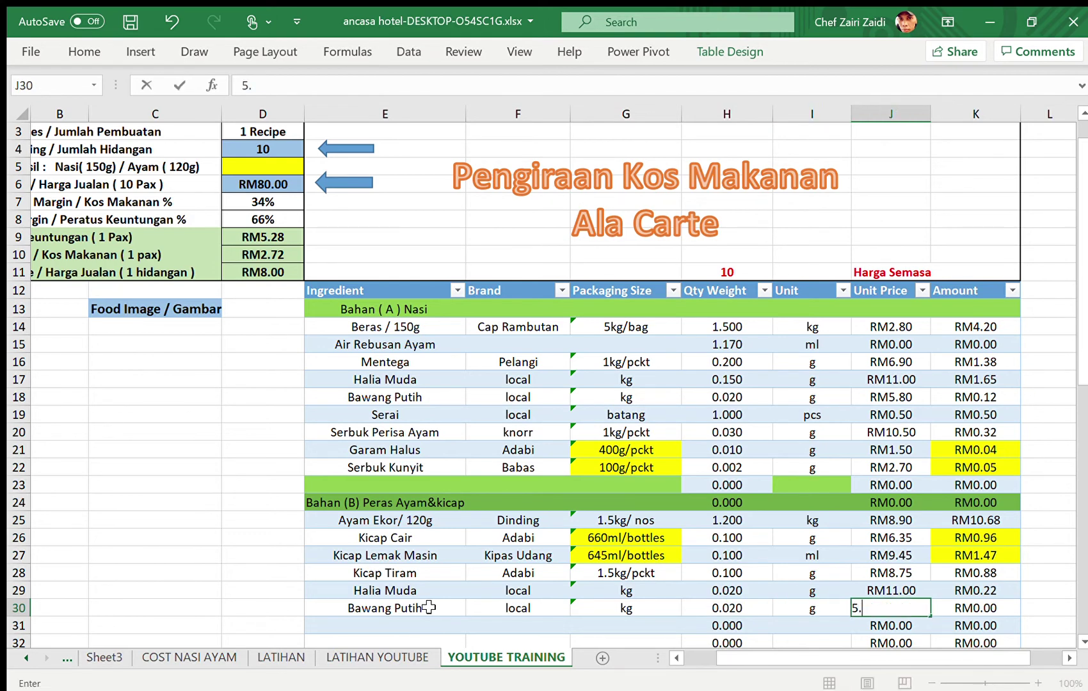
key("Tab")
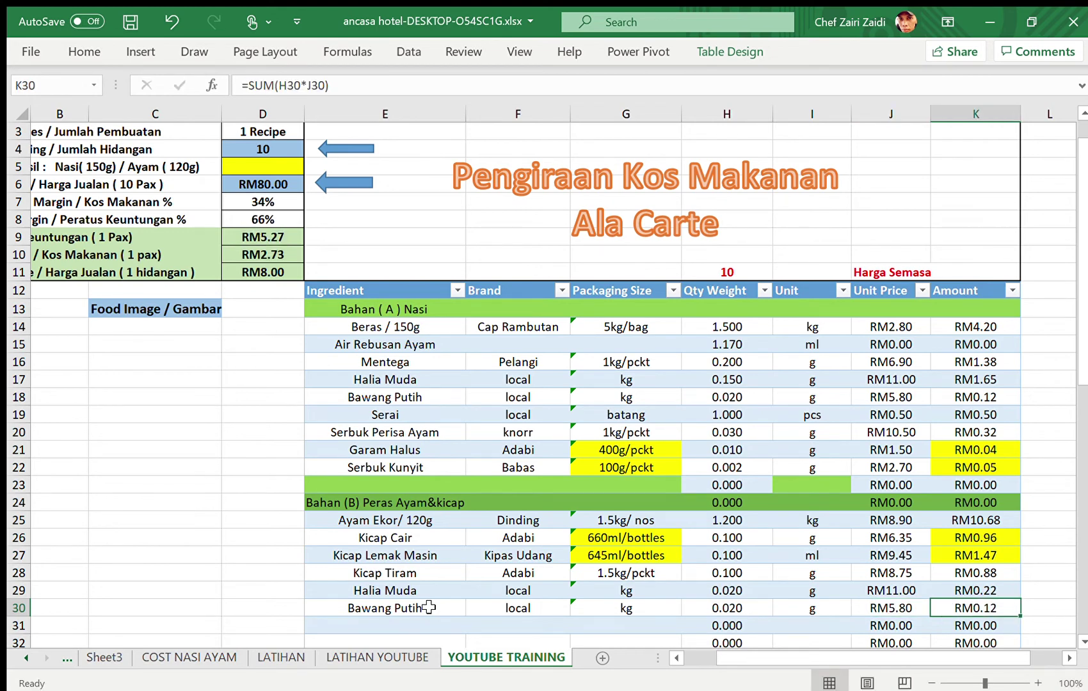
Step: Enter "Gula Putih" as the next section B ingredient in E31, with brand "CSR" and packaging size "1kg/pckt"
left_click(378, 628)
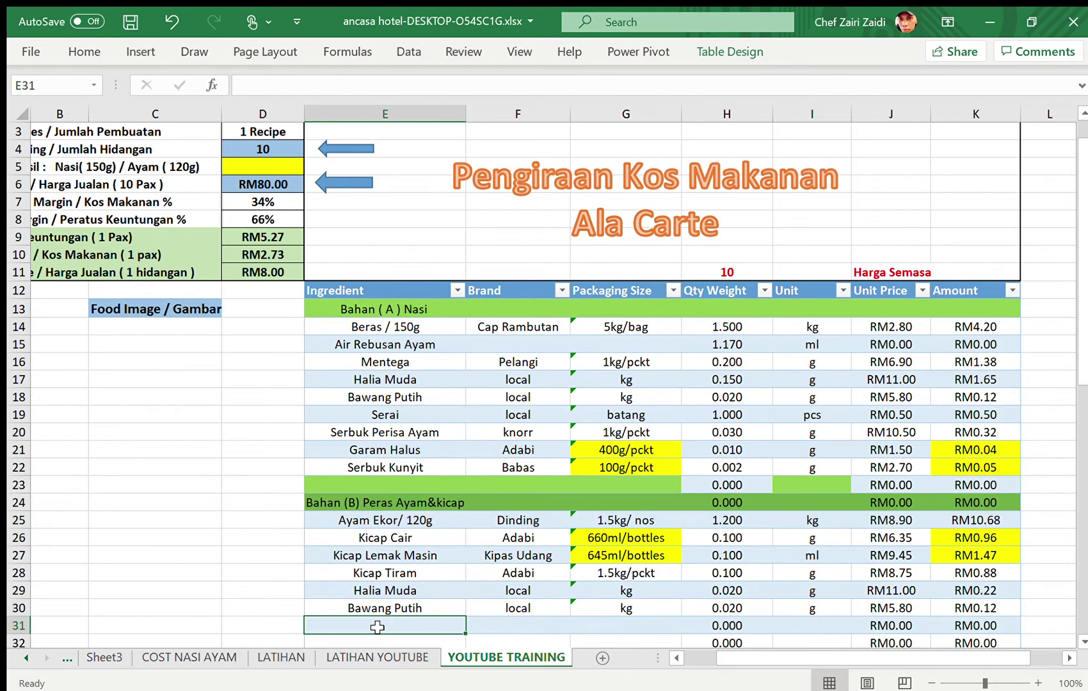
type("Gula P")
key("BackSpace")
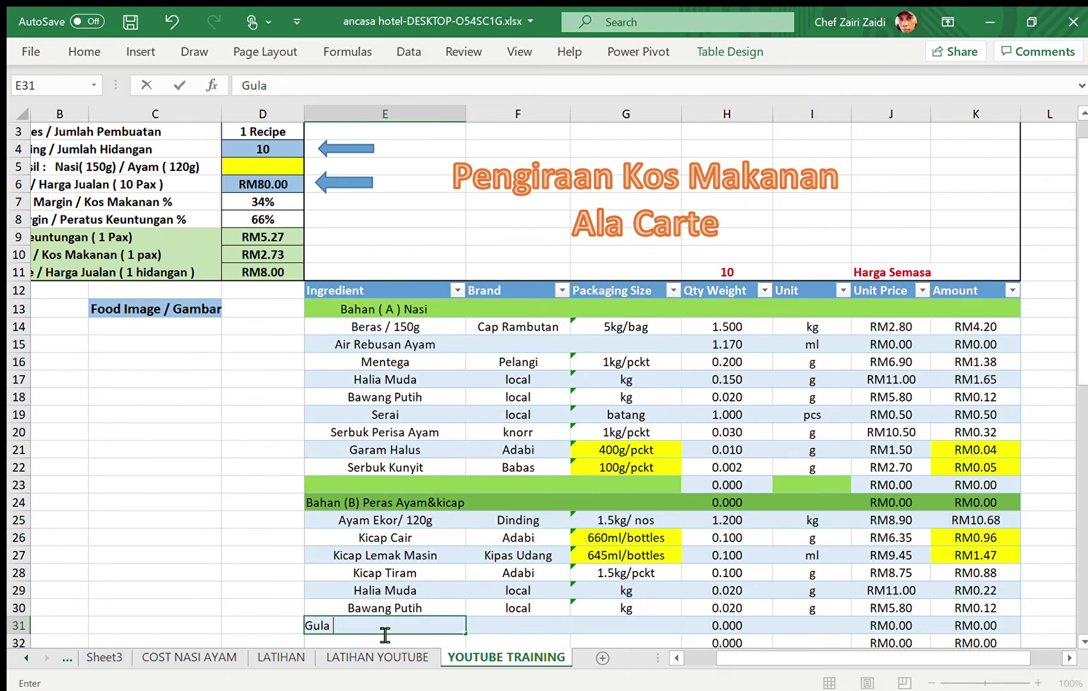
type("Putih")
key("Tab")
type("CSR")
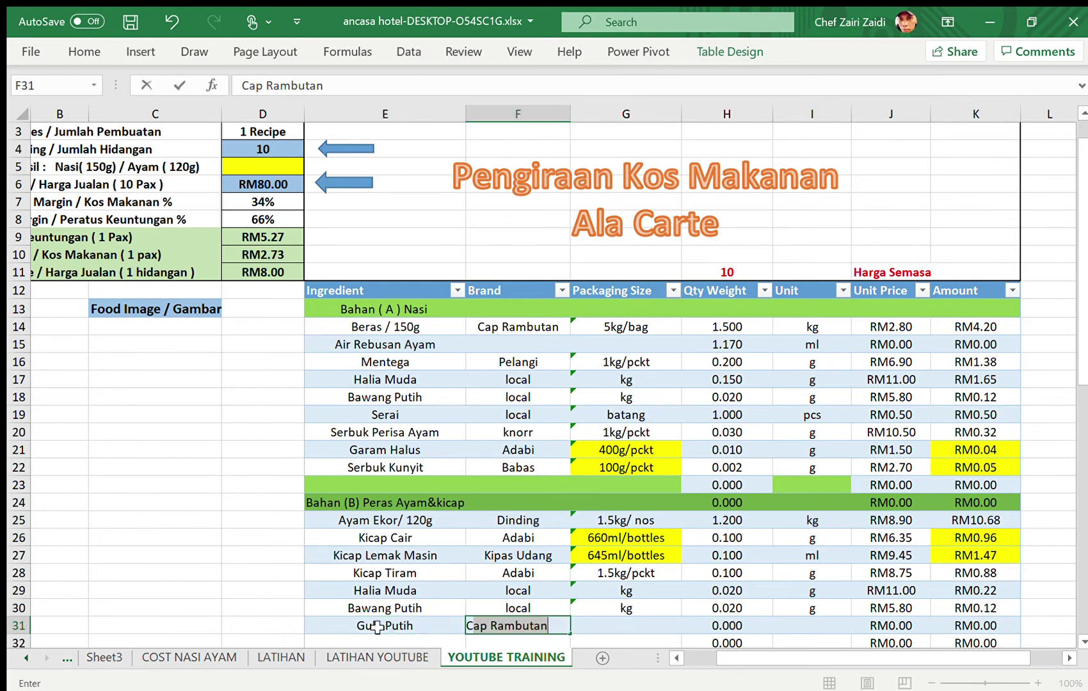
key("Tab")
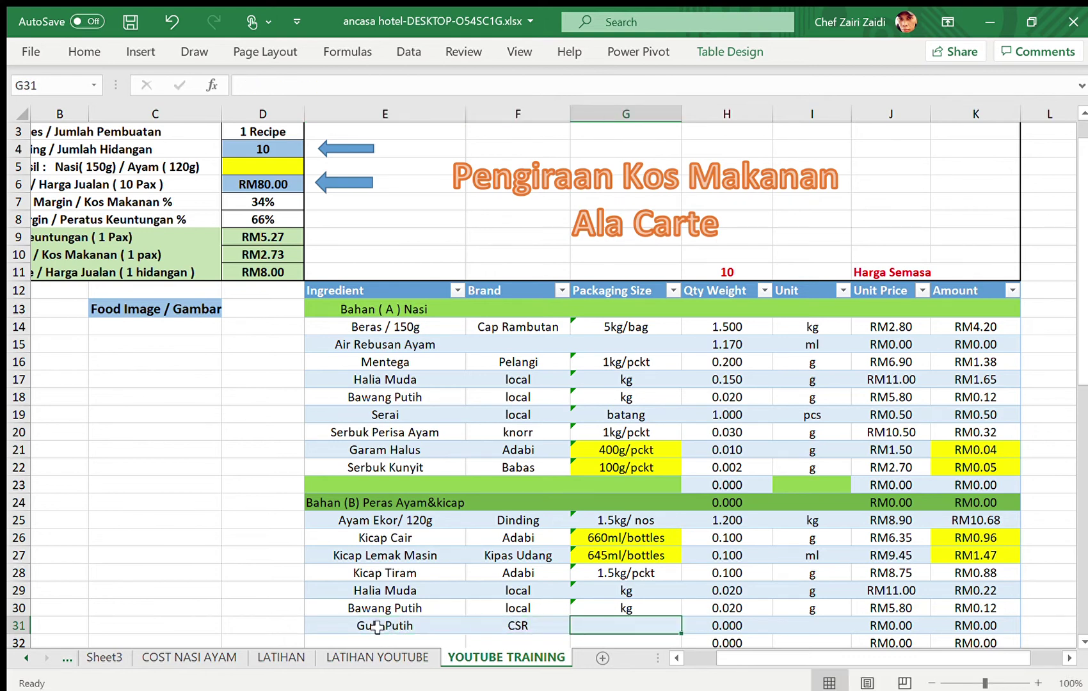
type("1kg/pckt")
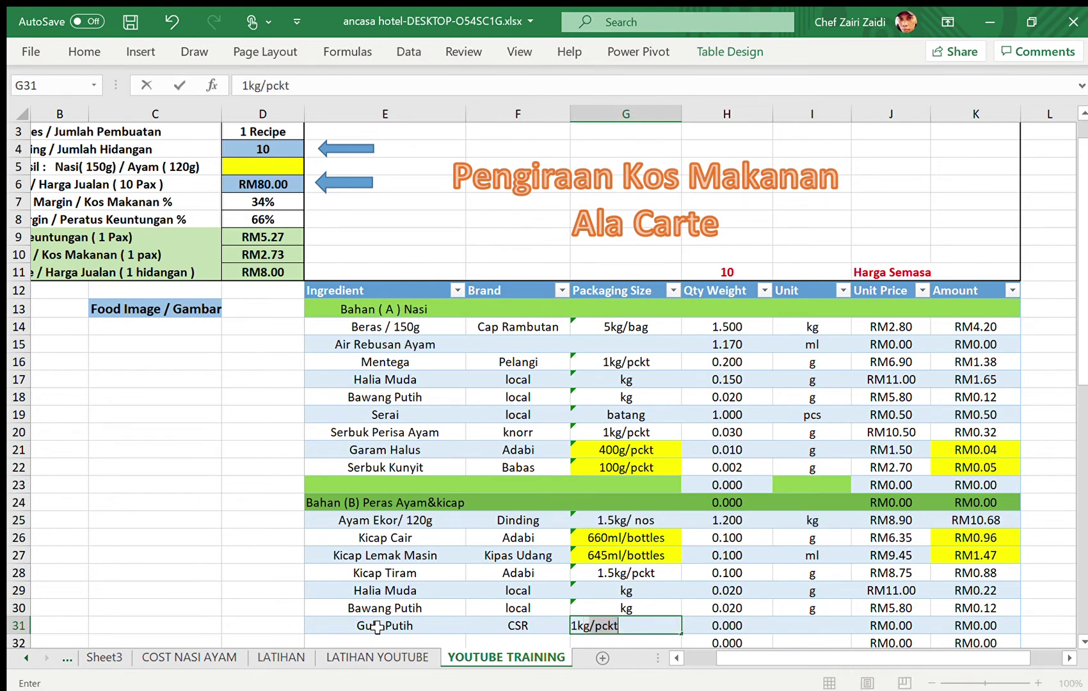
key("Tab")
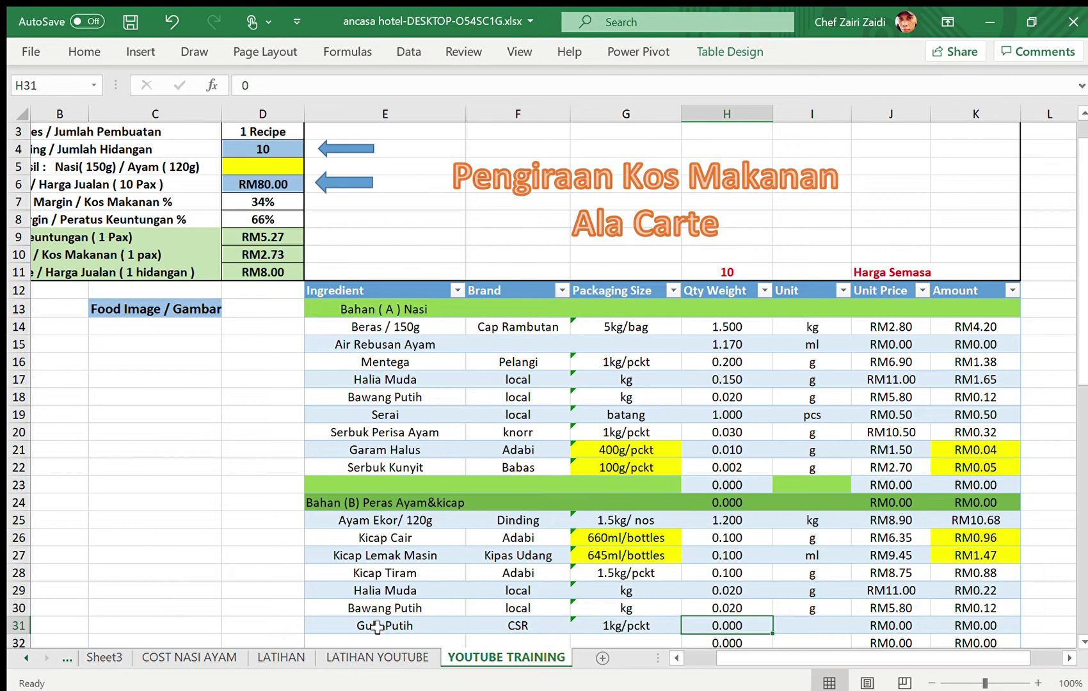
Step: Set the Gula Putih quantity in row 31 to 0.015, its unit to g and its unit price to 2.85
type(".")
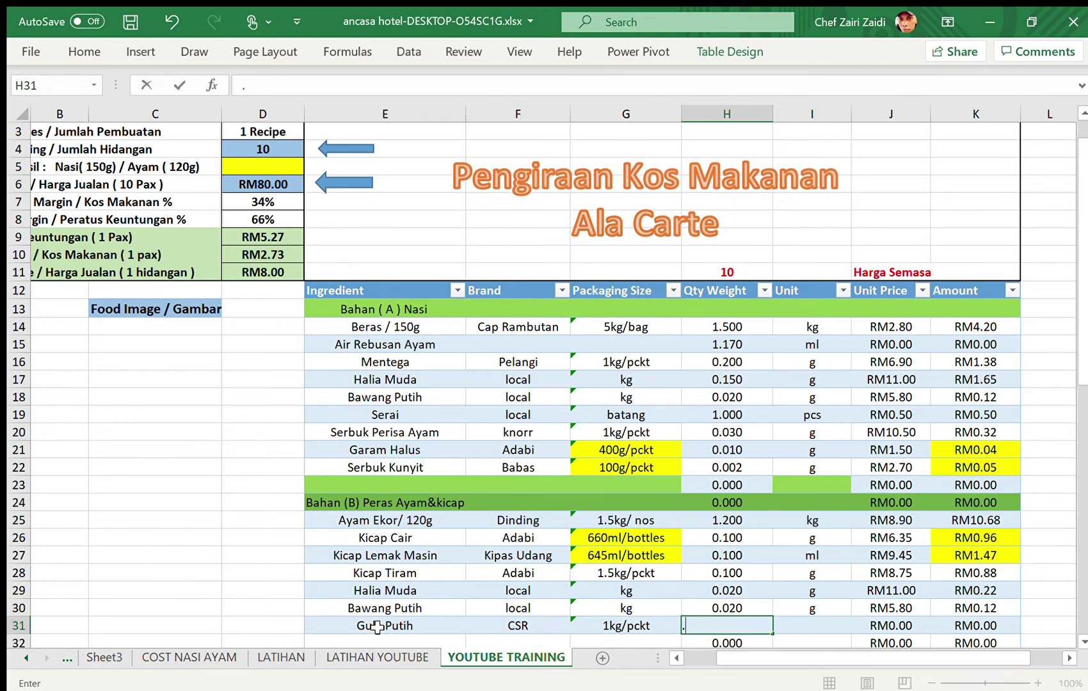
type("015")
key("Tab")
type("g")
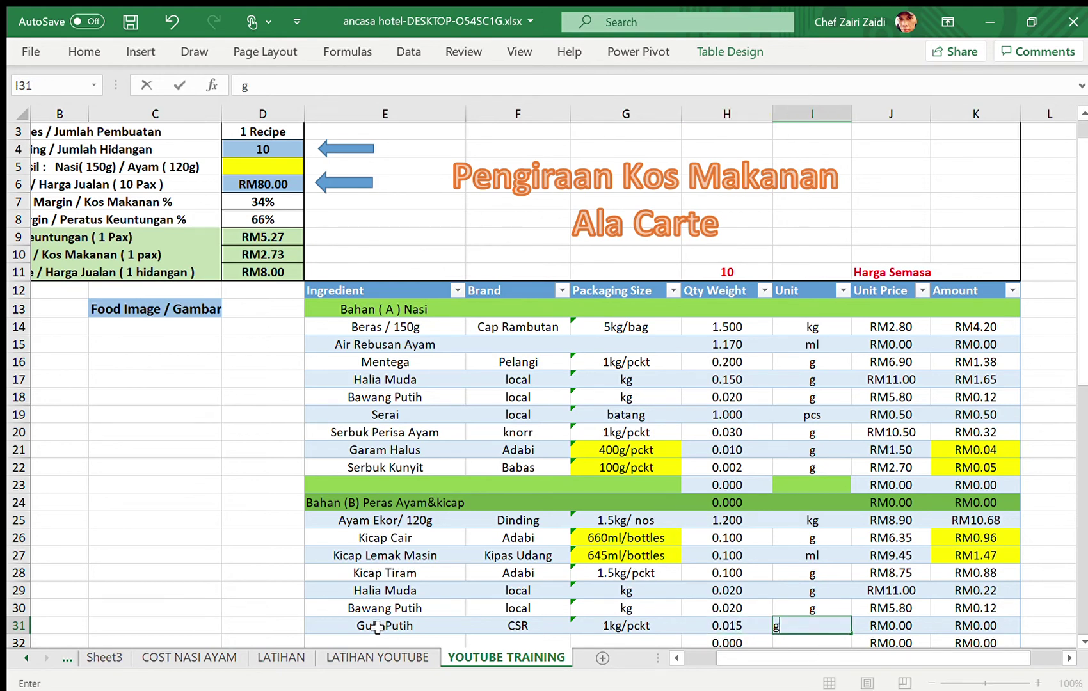
key("Tab")
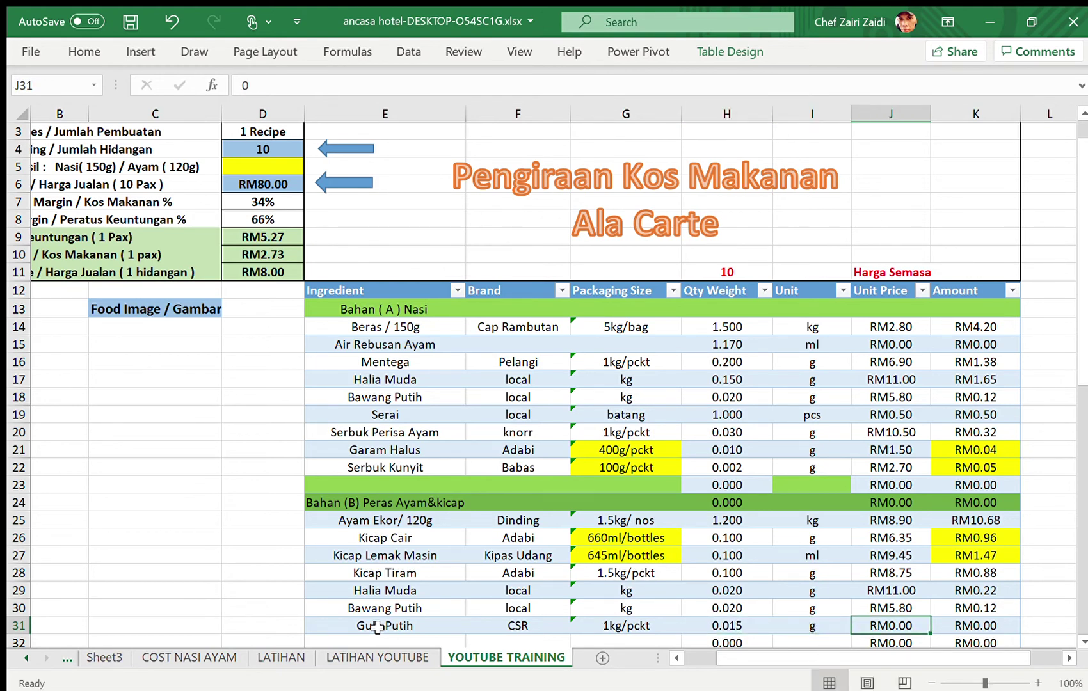
type("2.85")
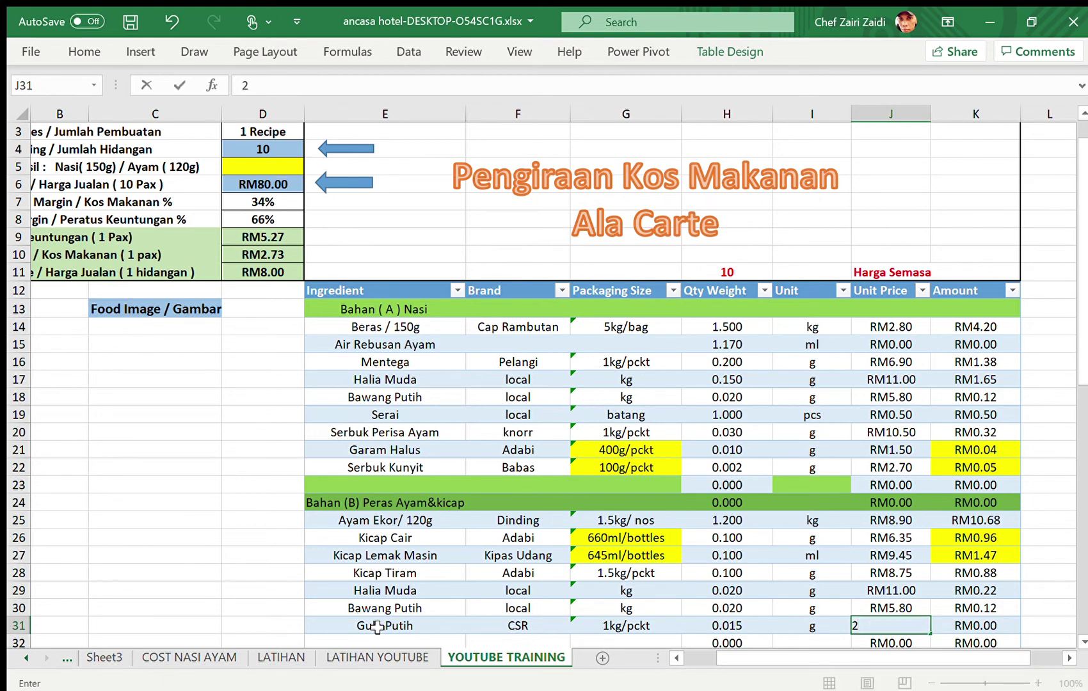
key("Return")
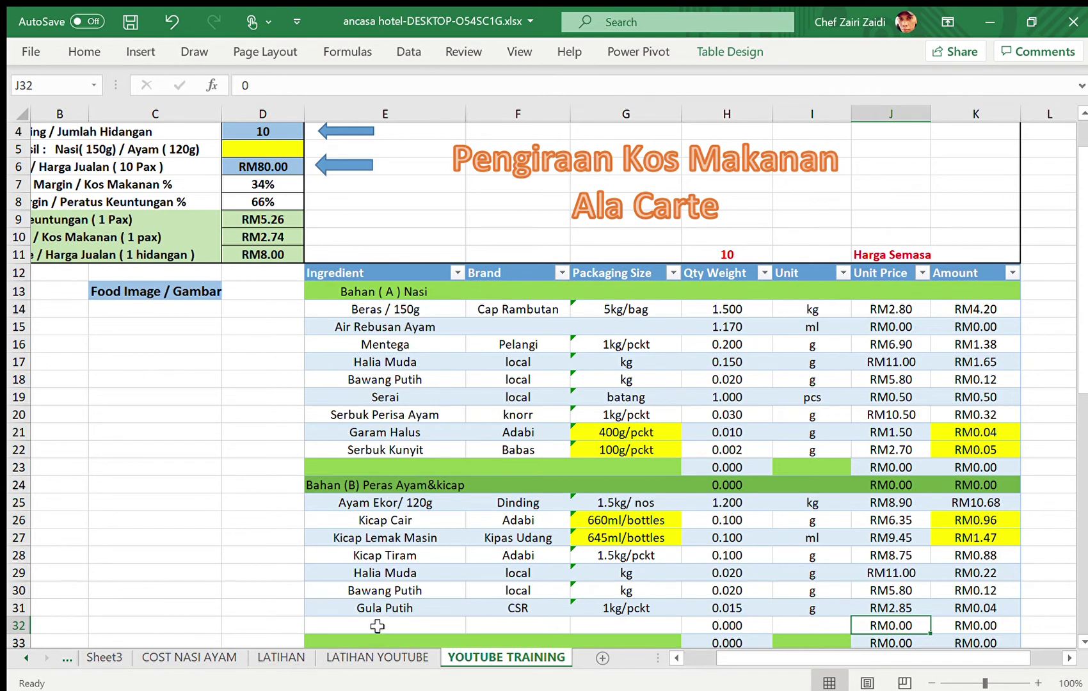
Step: Enter "Garam Halus" as the next section B ingredient in E32, with brand "adabi" and packaging size "400g/pckt"
left_click(377, 626)
type("Garam Halus")
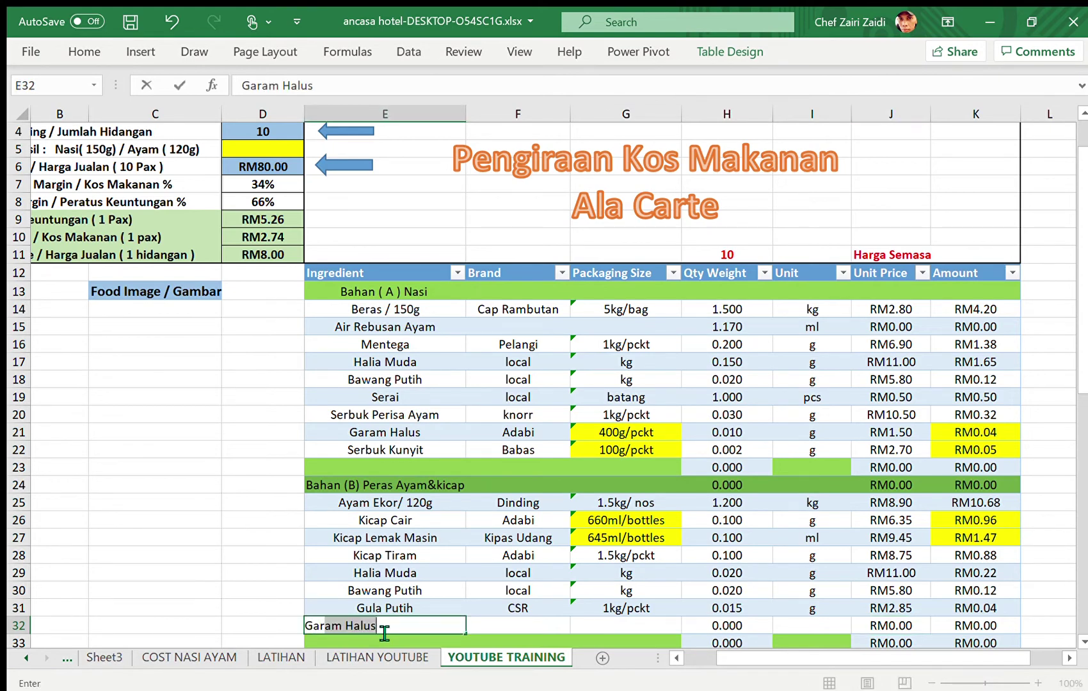
key("Tab")
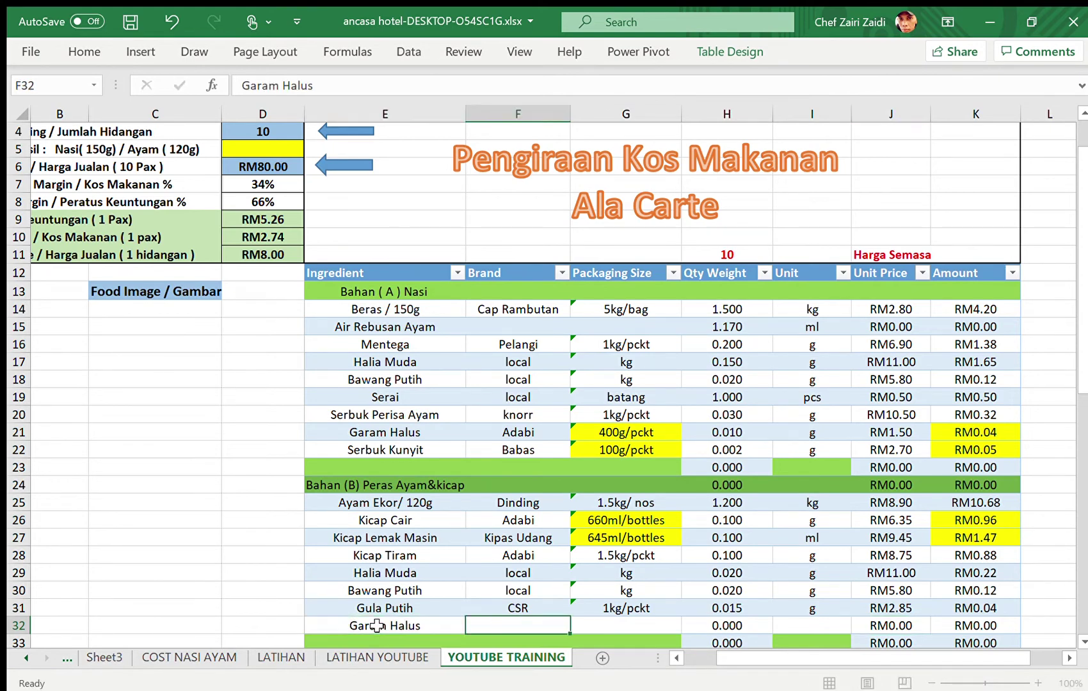
type("adabi")
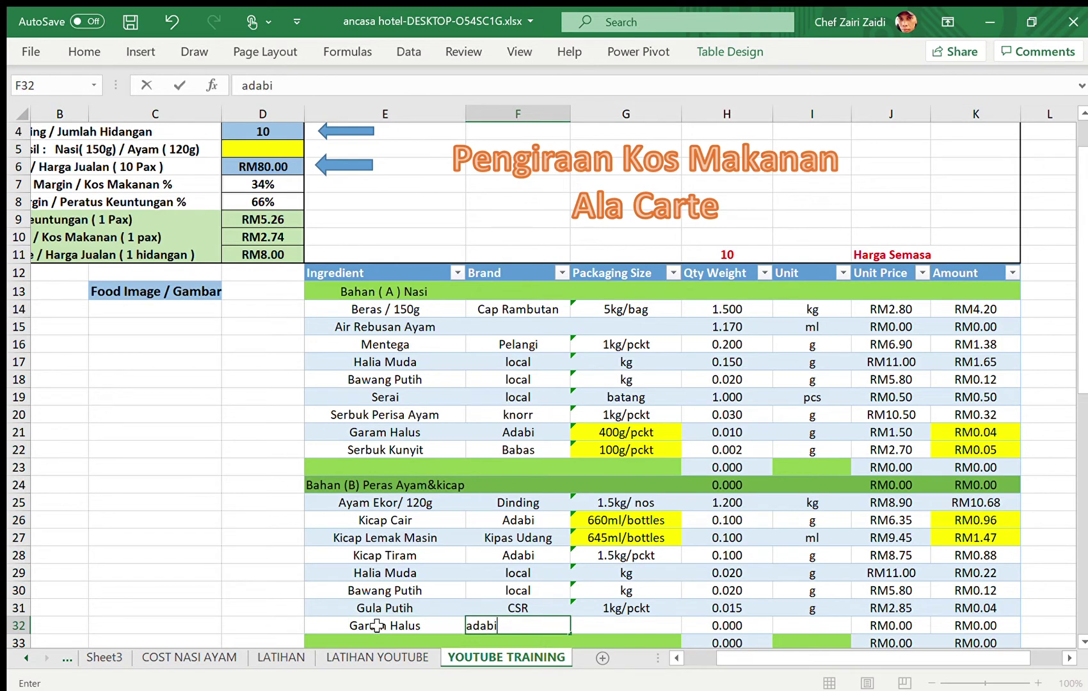
key("Tab")
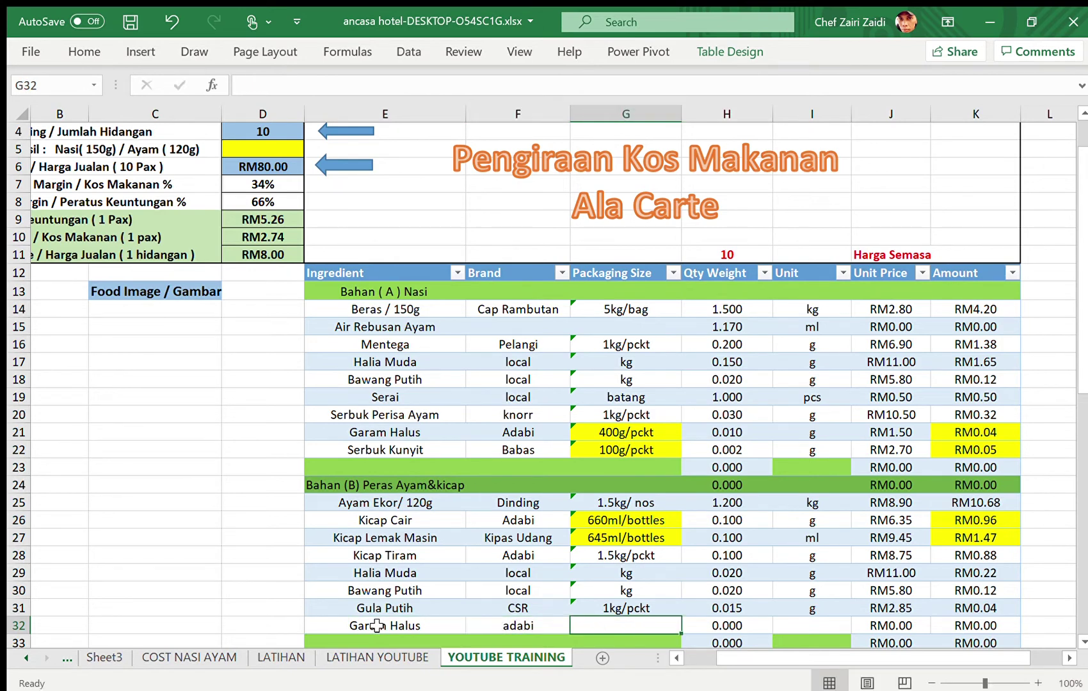
type("400g")
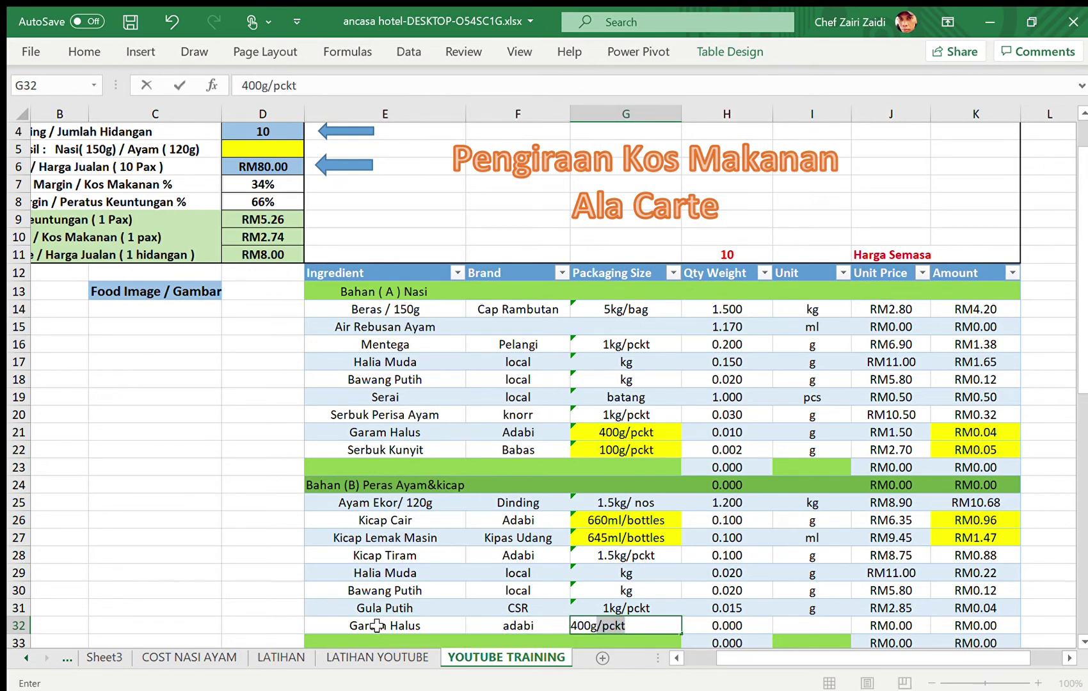
key("Tab")
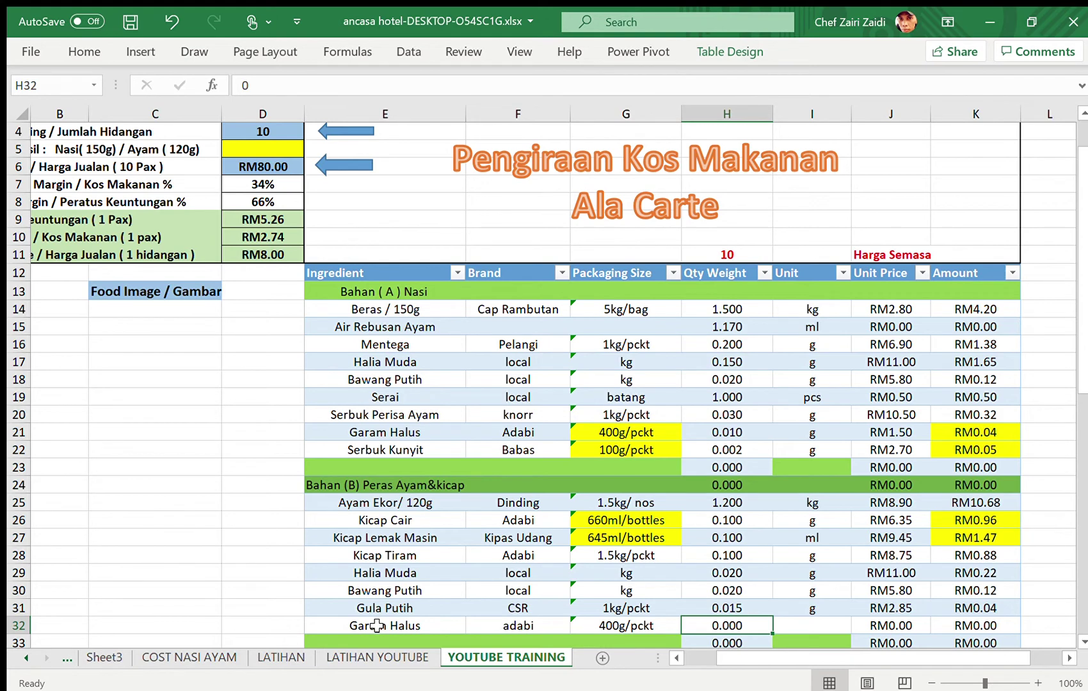
Step: Set the Garam Halus quantity in row 32 to 0.005, its unit to g and its unit price to 1.50
type(".005")
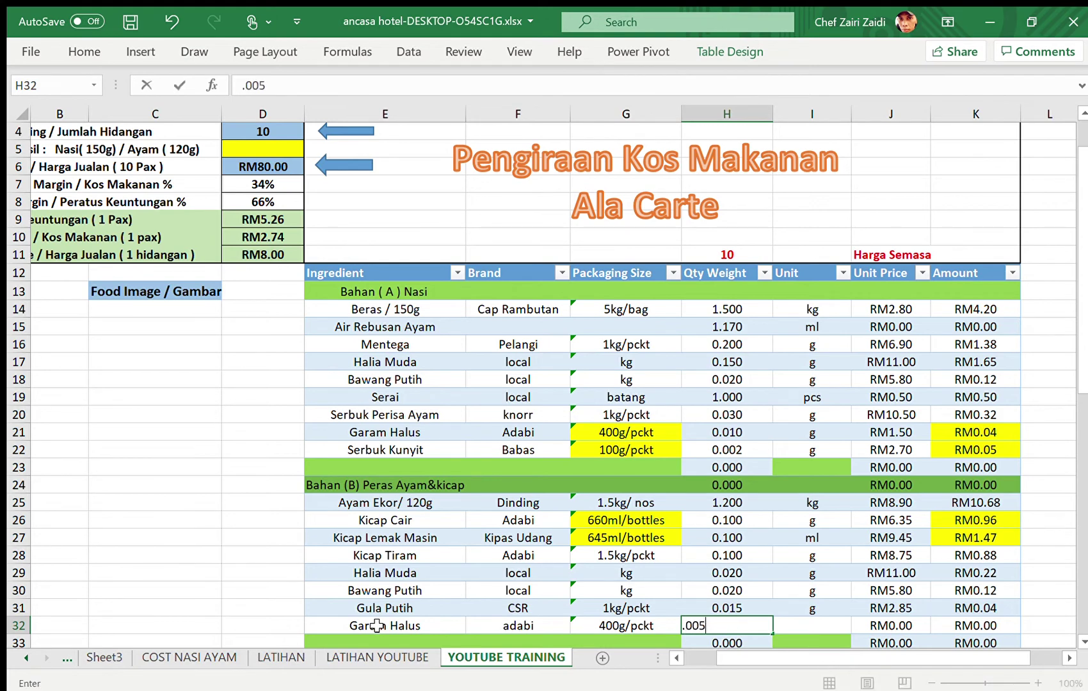
key("Tab")
type("g")
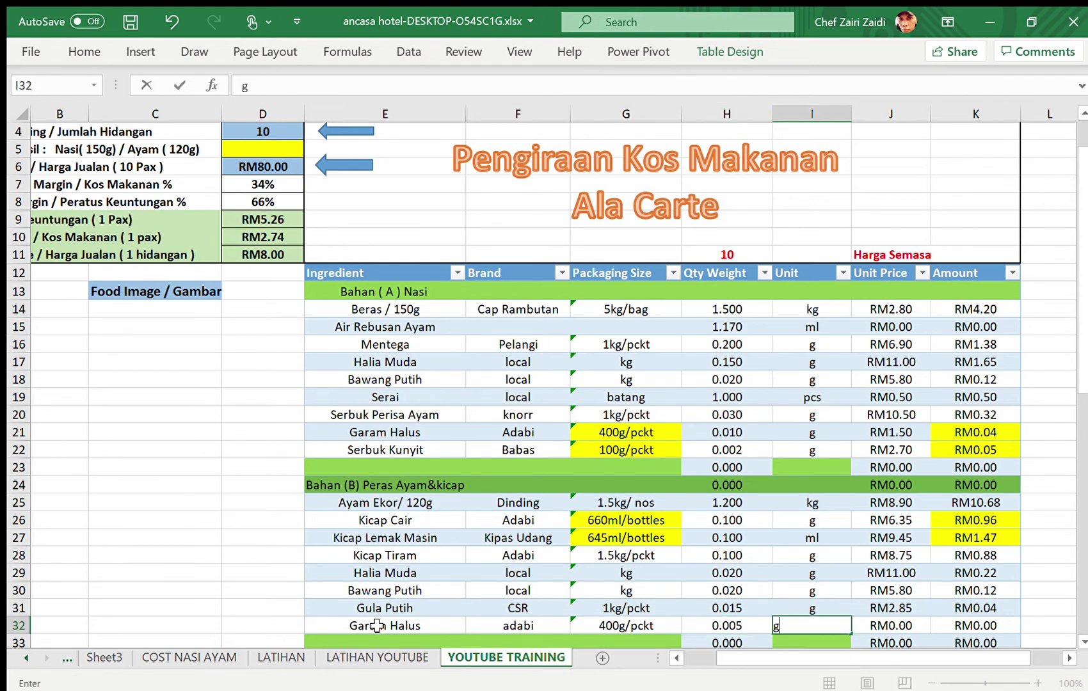
key("Tab")
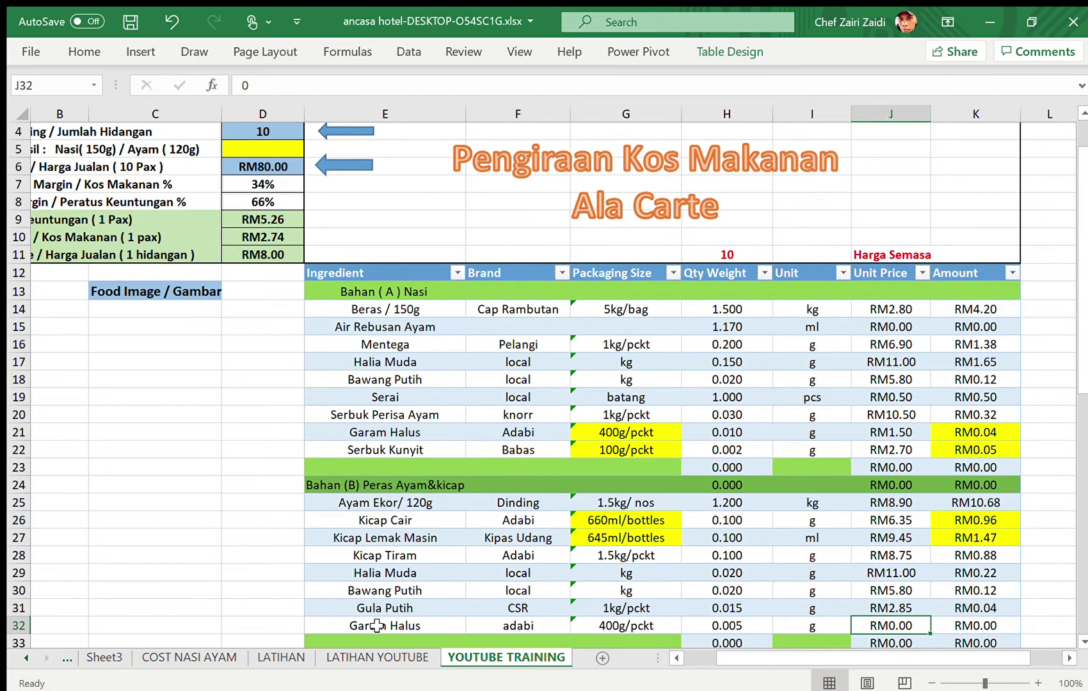
type("1.50")
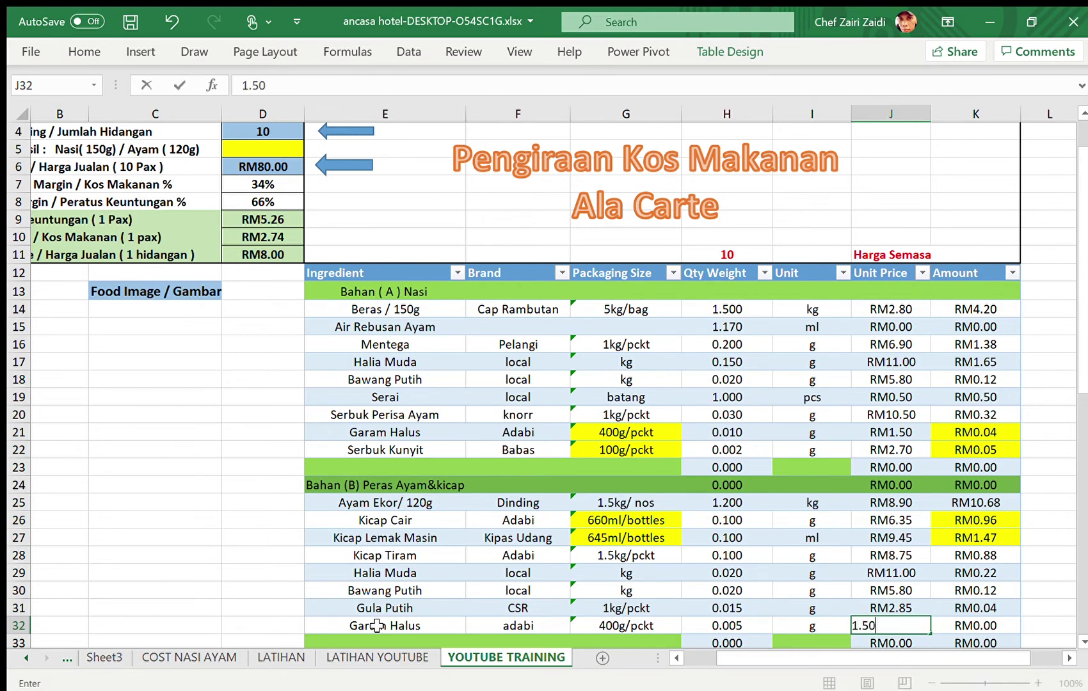
key("Return")
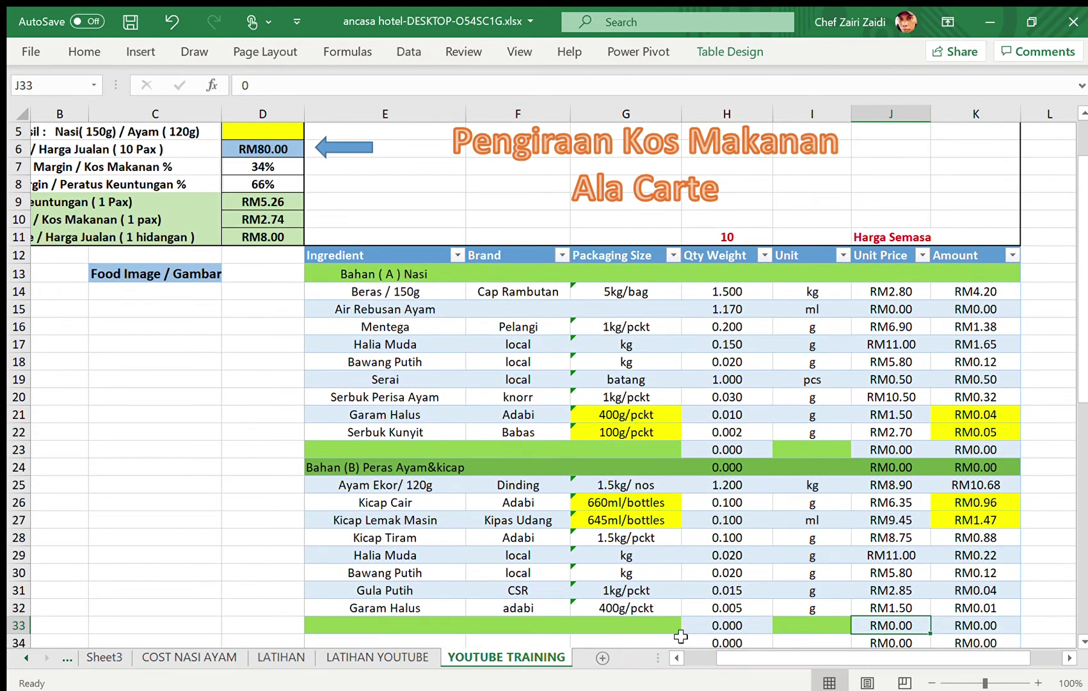
Step: Highlight the Garam Halus packaging size in G32 and its amount in K32 with yellow fill
left_click(658, 608)
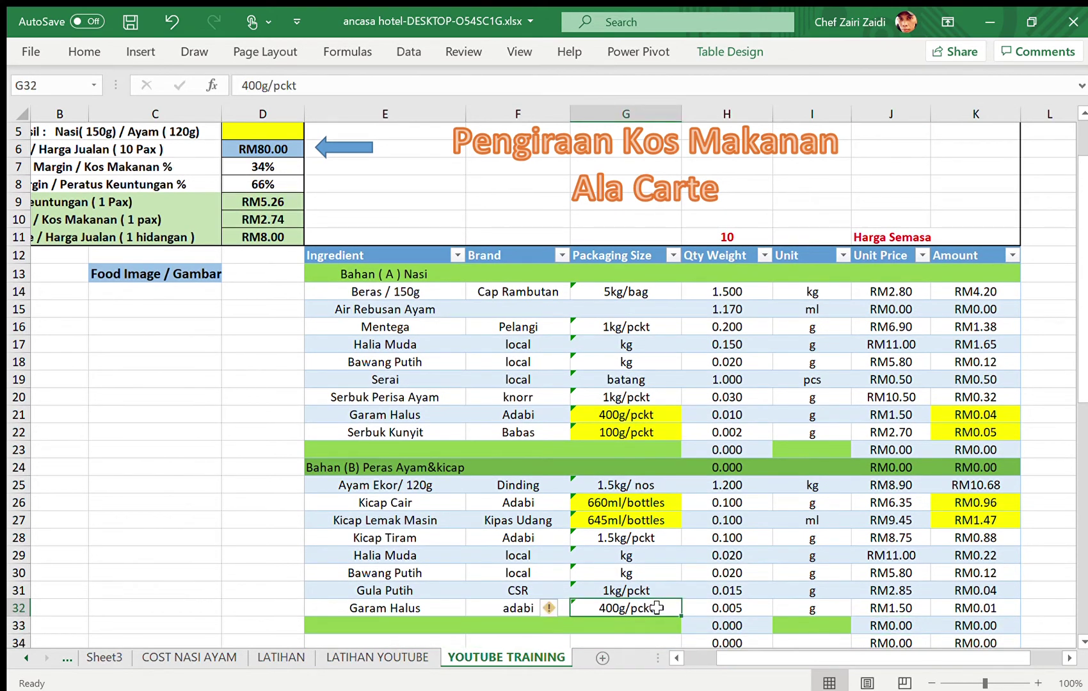
left_click(89, 50)
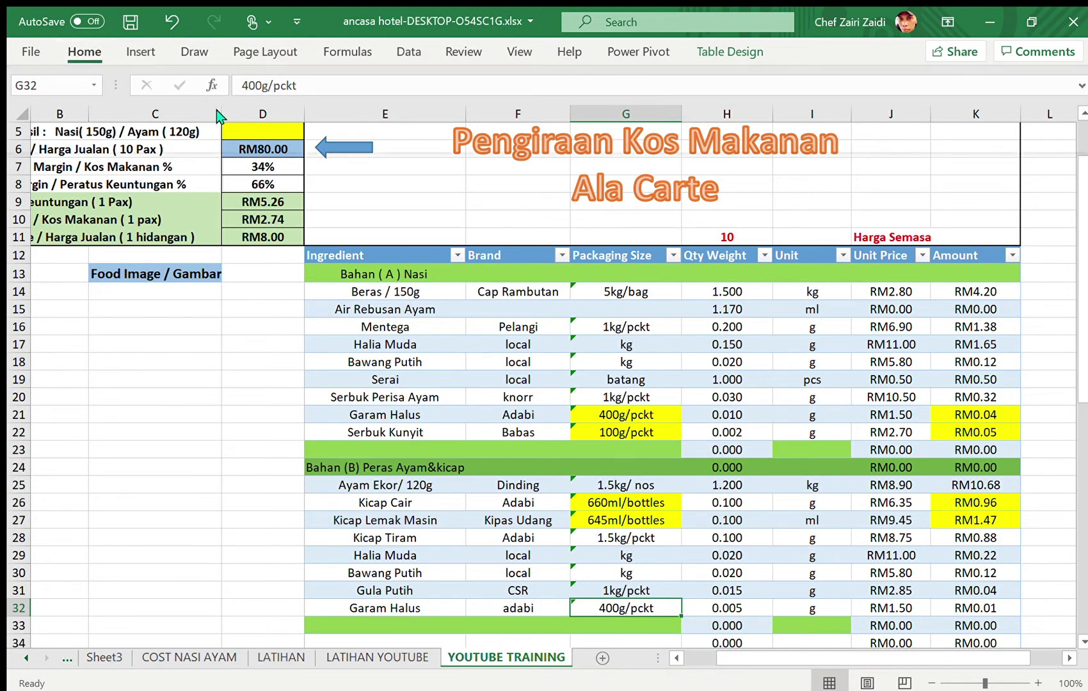
key("F4")
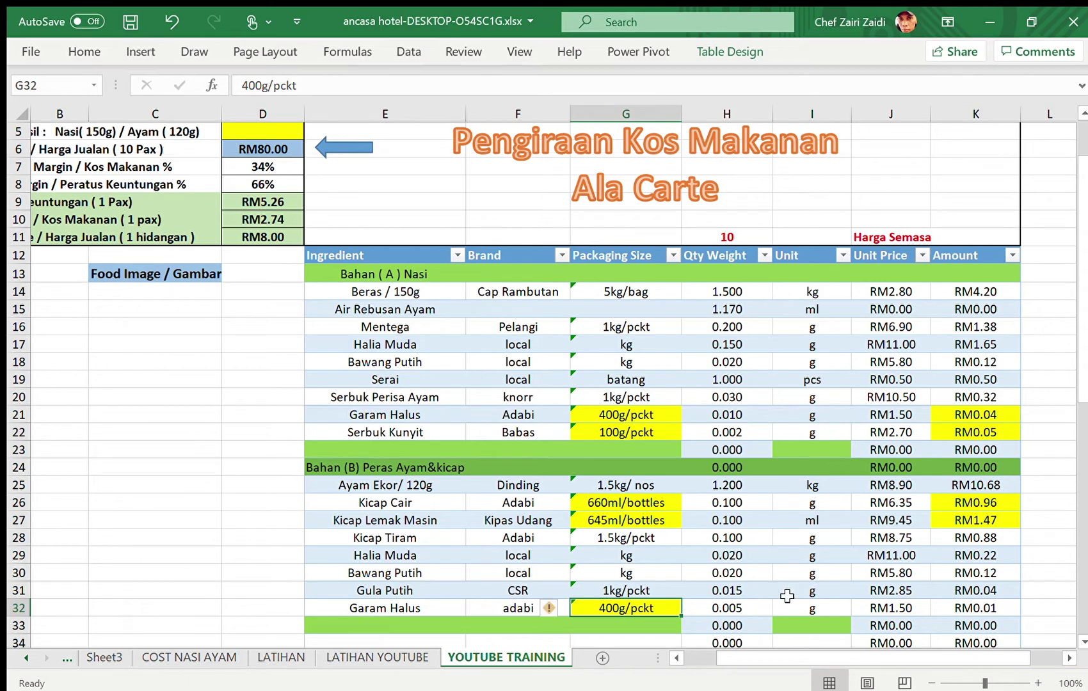
left_click(964, 608)
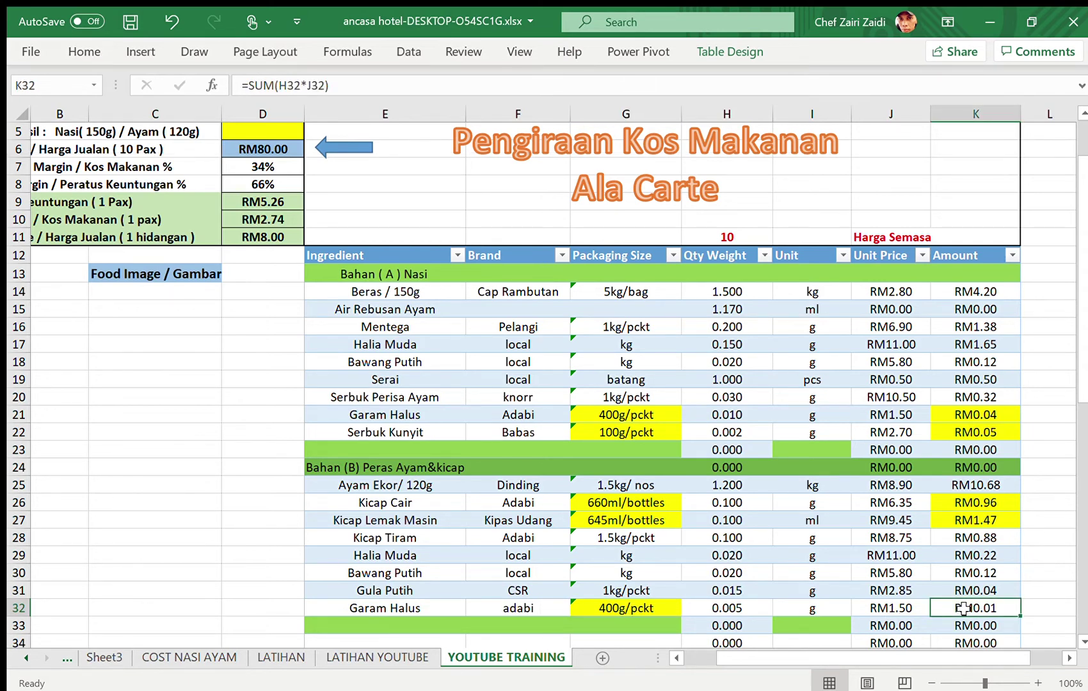
left_click(82, 48)
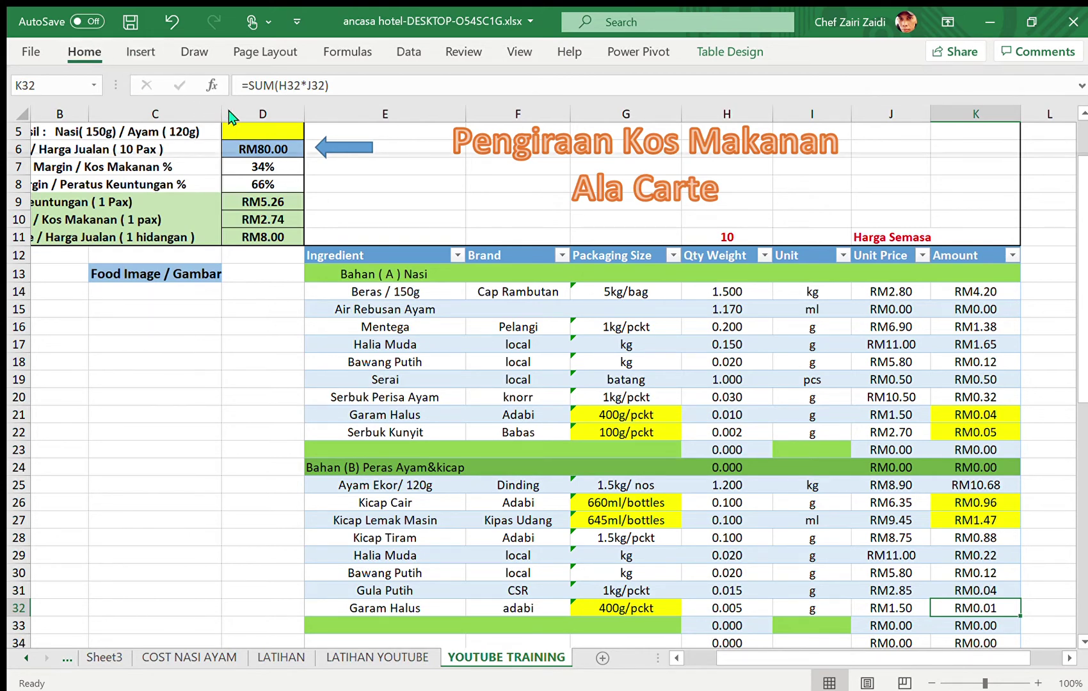
key("F4")
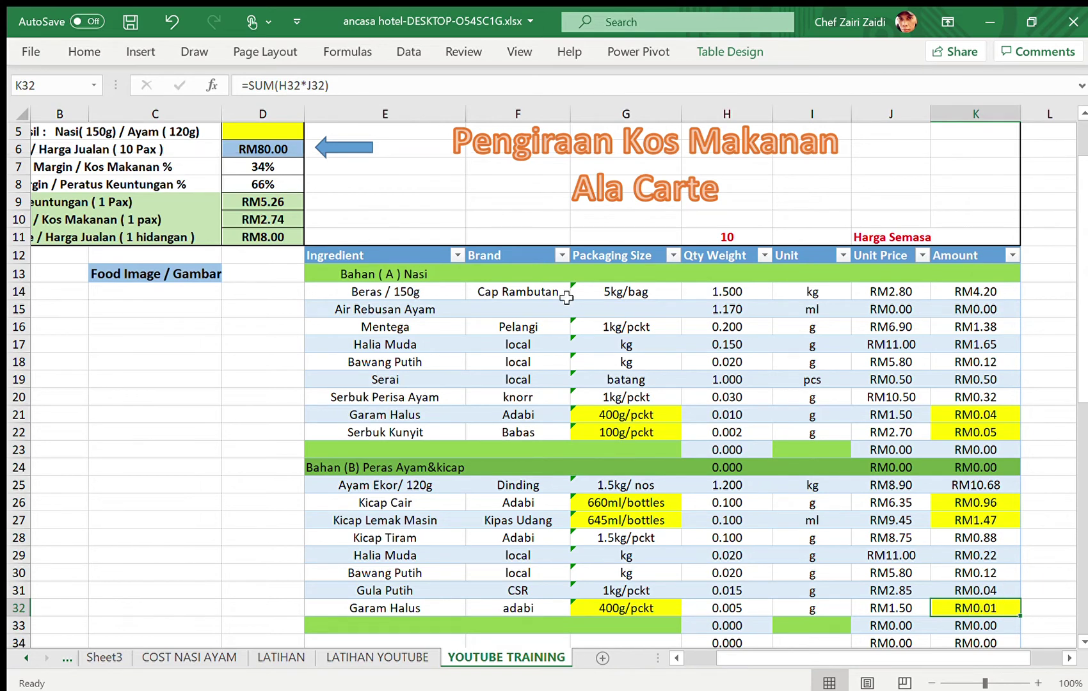
Step: Extend the Garam Halus amount formula in K32 to divide by the pack weight: =SUM(H32*J32)/.400
left_click(351, 99)
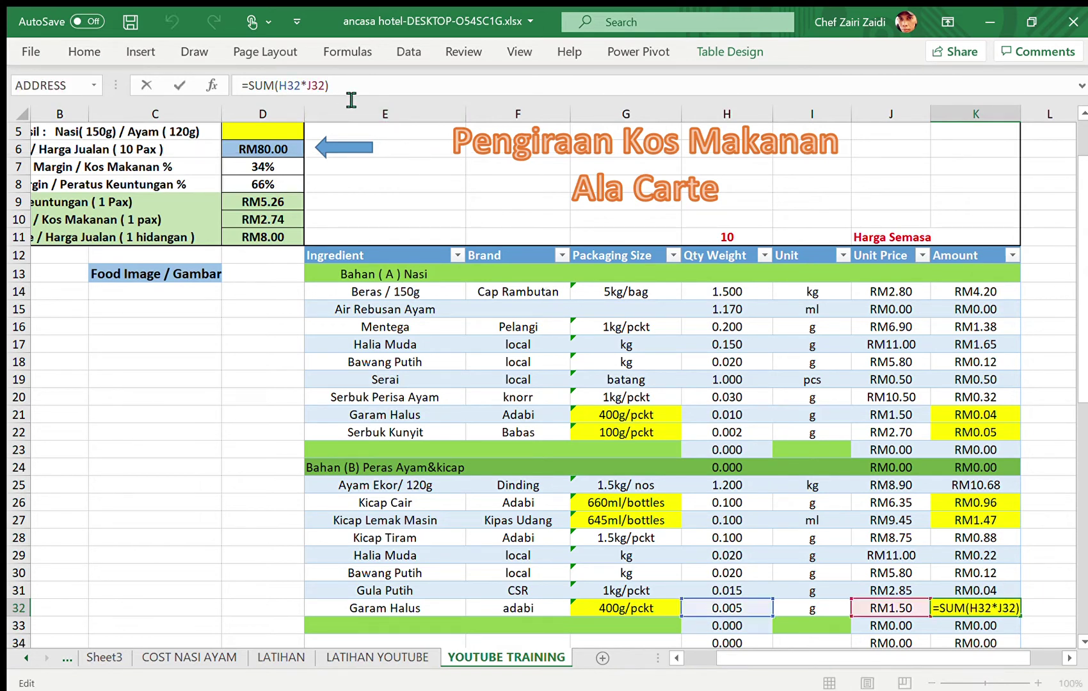
type("/.")
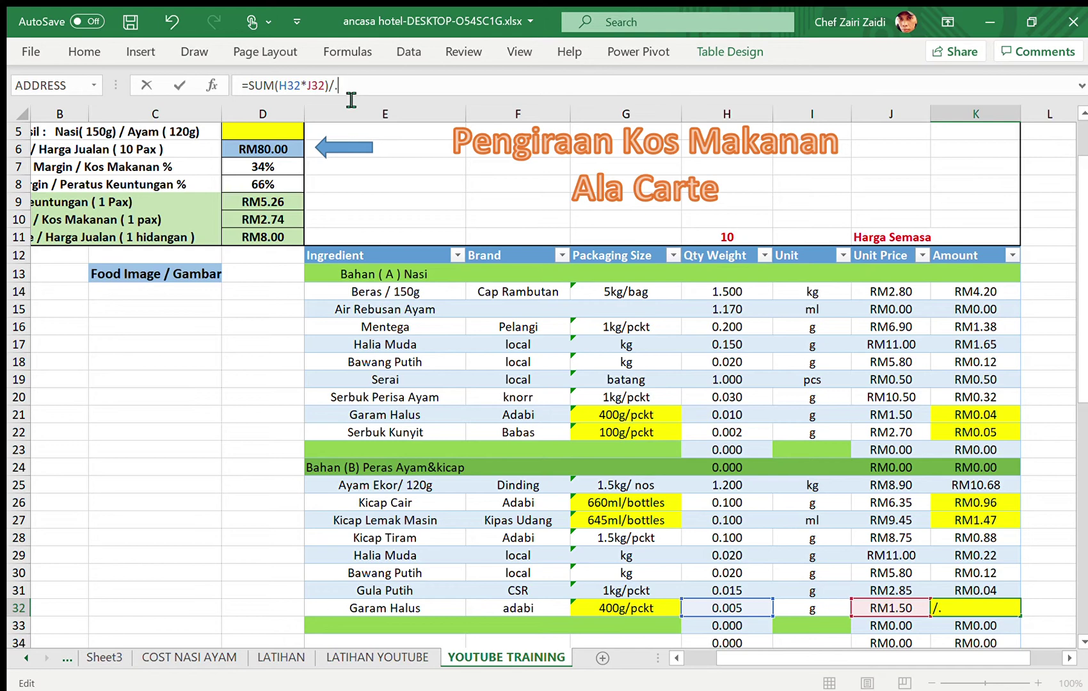
type("400")
key("Return")
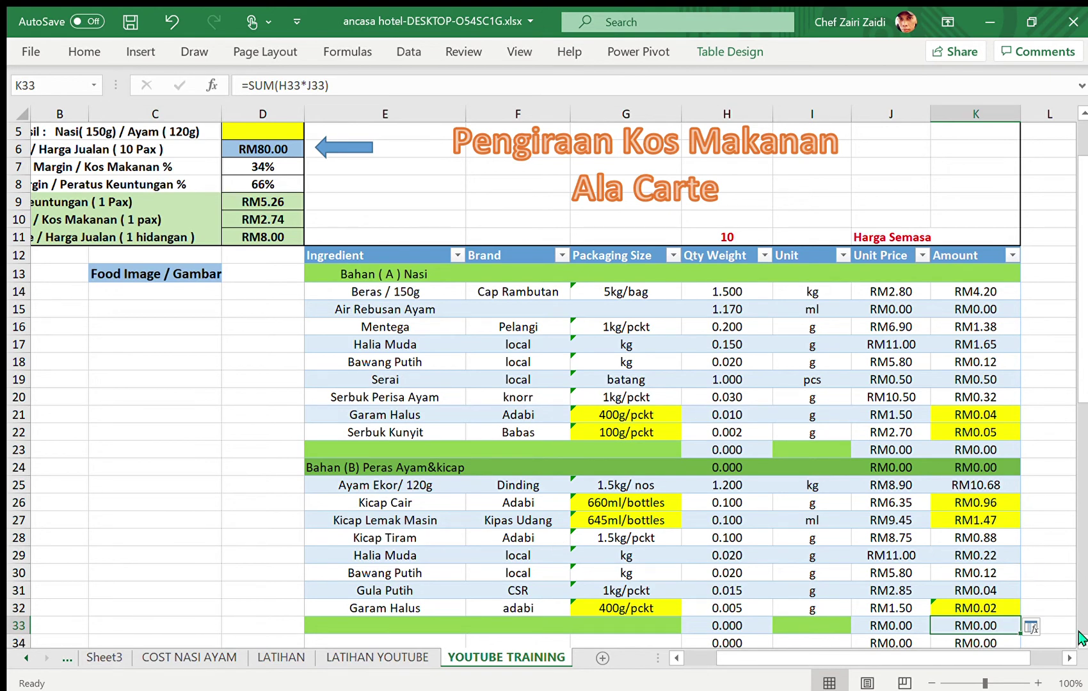
Step: Enter "Air" as the last section B ingredient in E33, with quantity 0.150 and unit ml, leaving brand and packaging size blank
left_click_drag(1083, 370, 1081, 403)
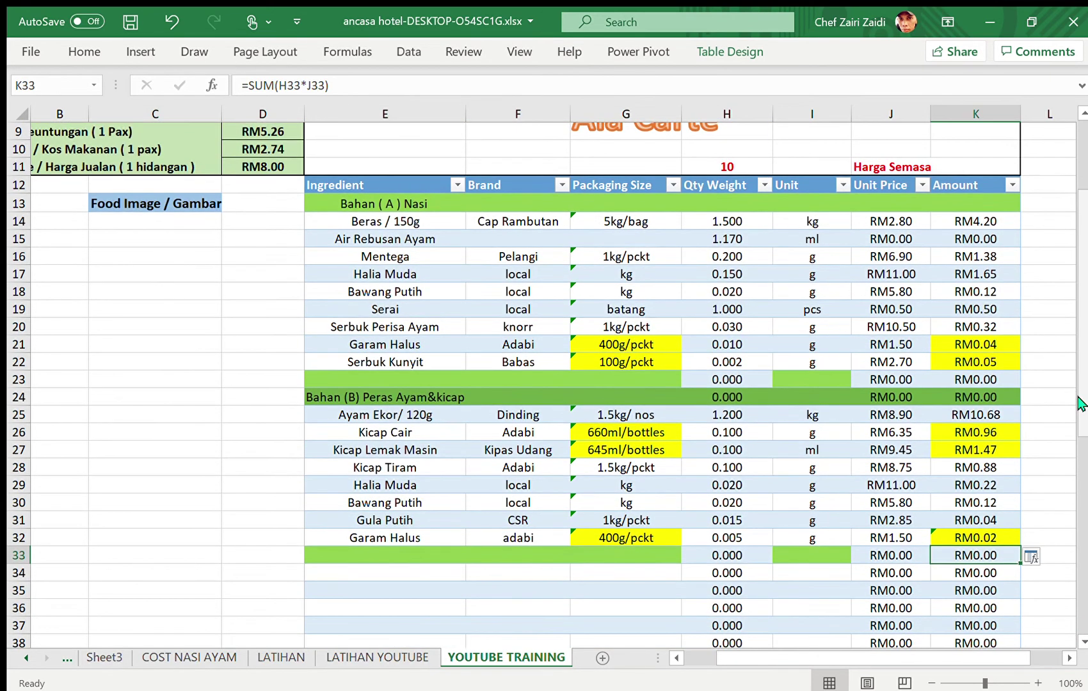
left_click(339, 551)
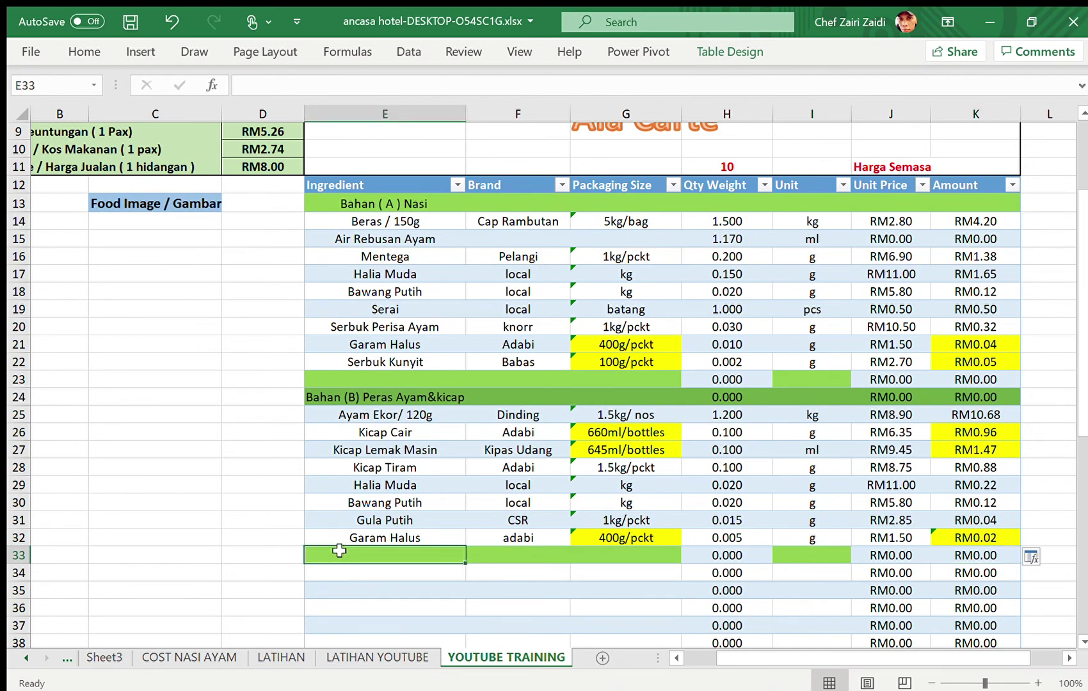
type("Ai")
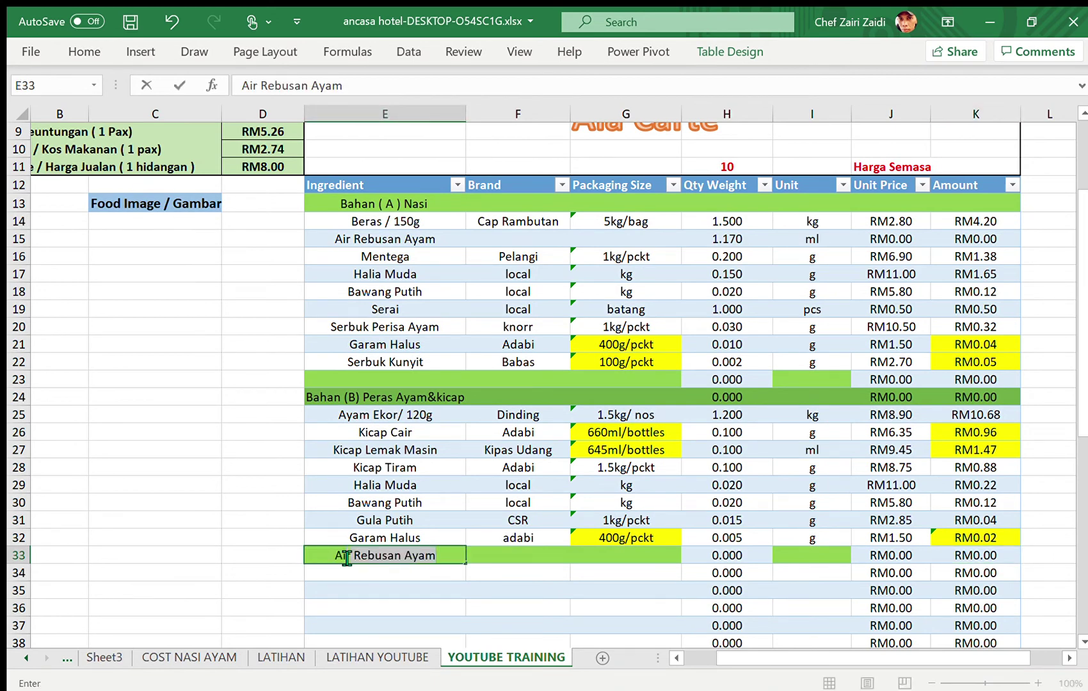
type("r")
key("BackSpace")
key("Tab")
key("Tab")
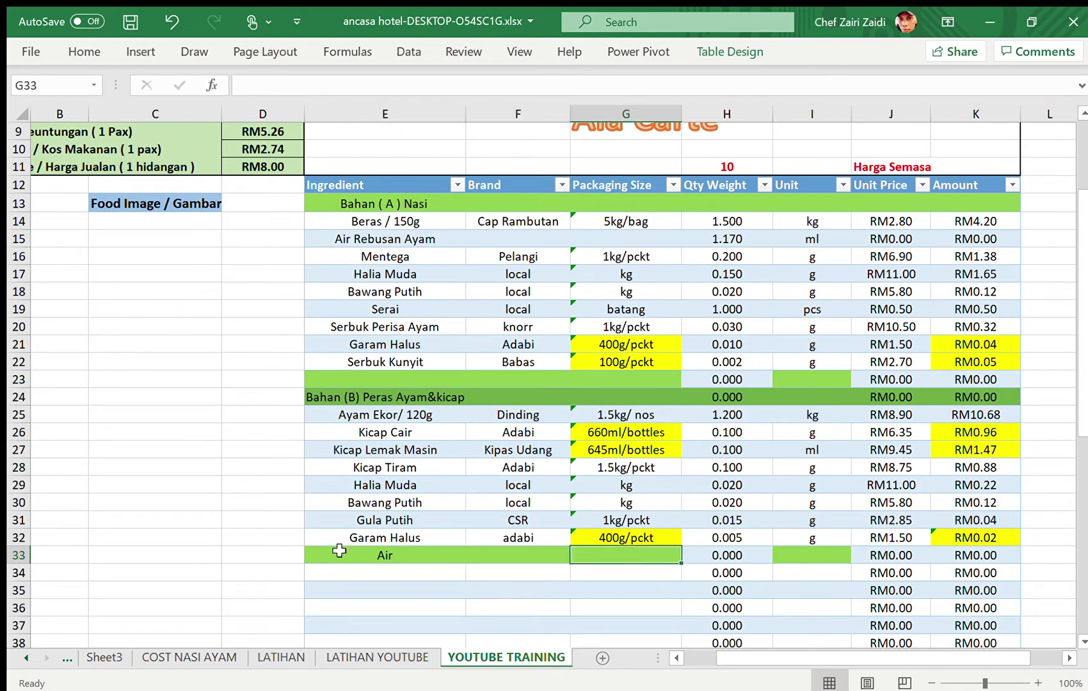
key("Tab")
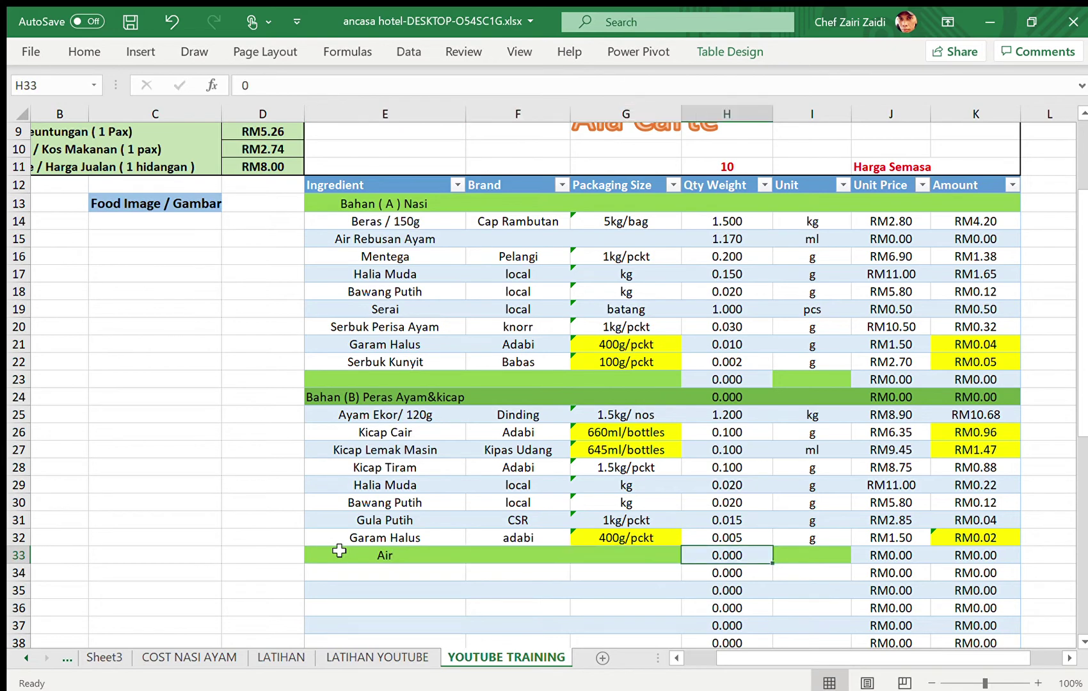
type(".150")
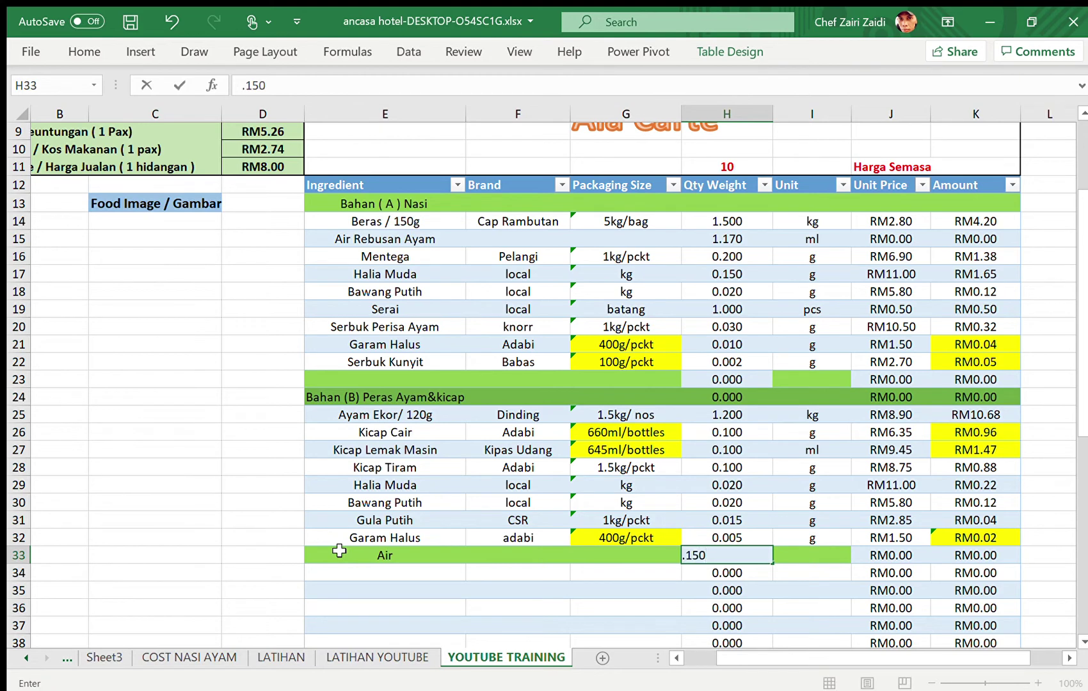
key("Tab")
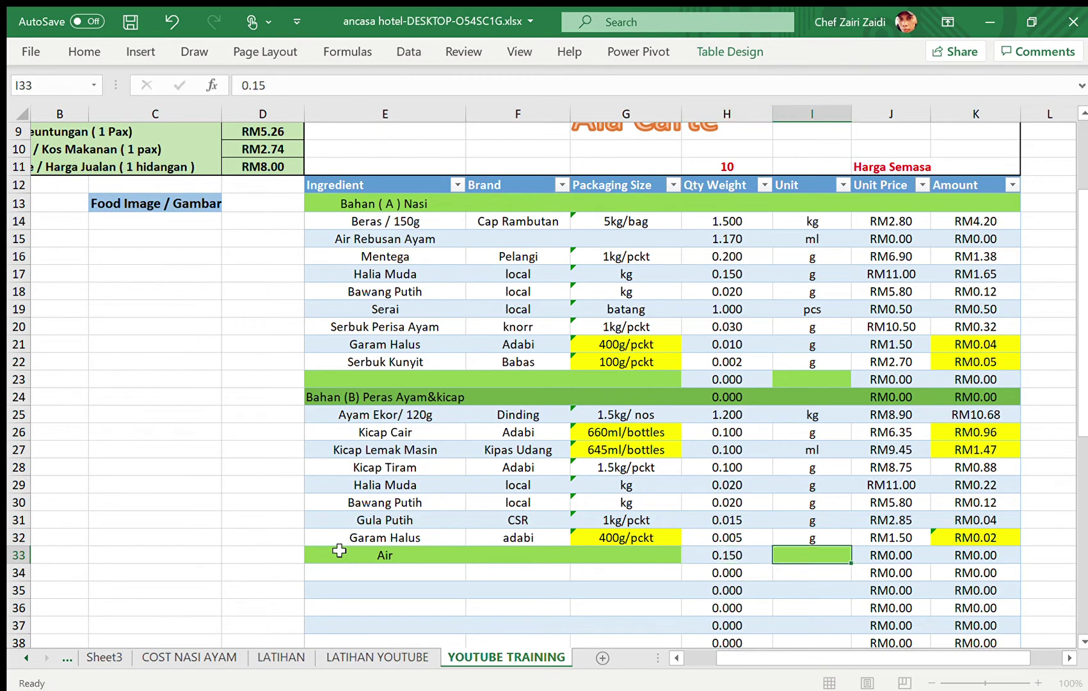
type("ml")
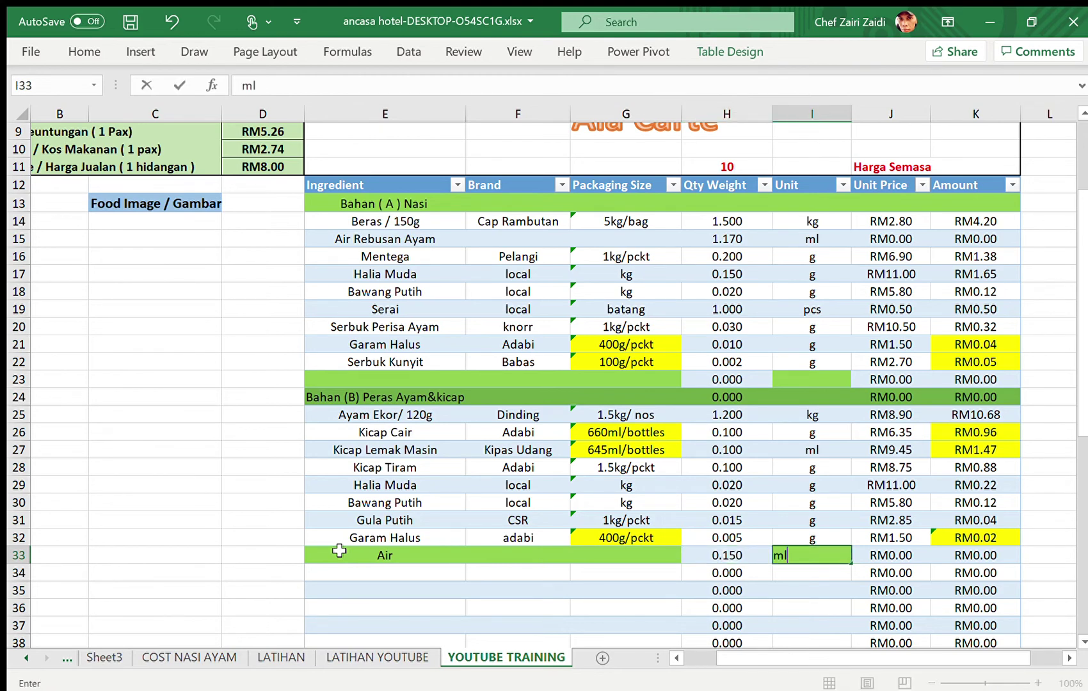
key("Tab")
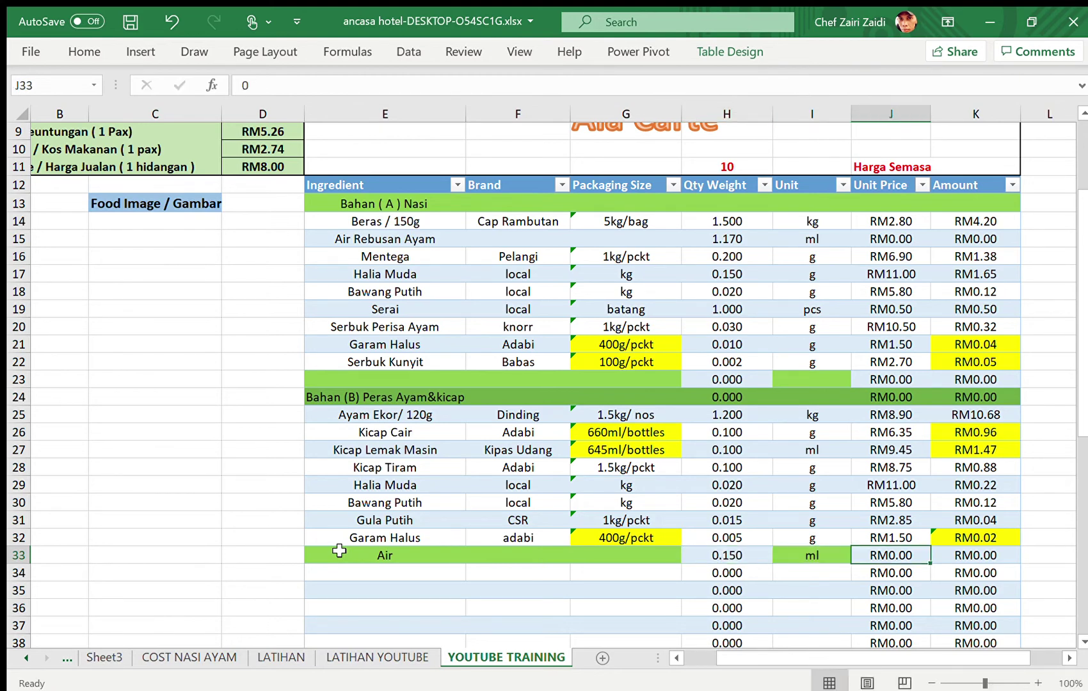
Step: Enter the section C heading "Bahan( c ) Sos Chili Nasi Ayam" in E34, directly below the Air row
key("Down")
key("Left")
key("Left")
key("Left")
key("Left")
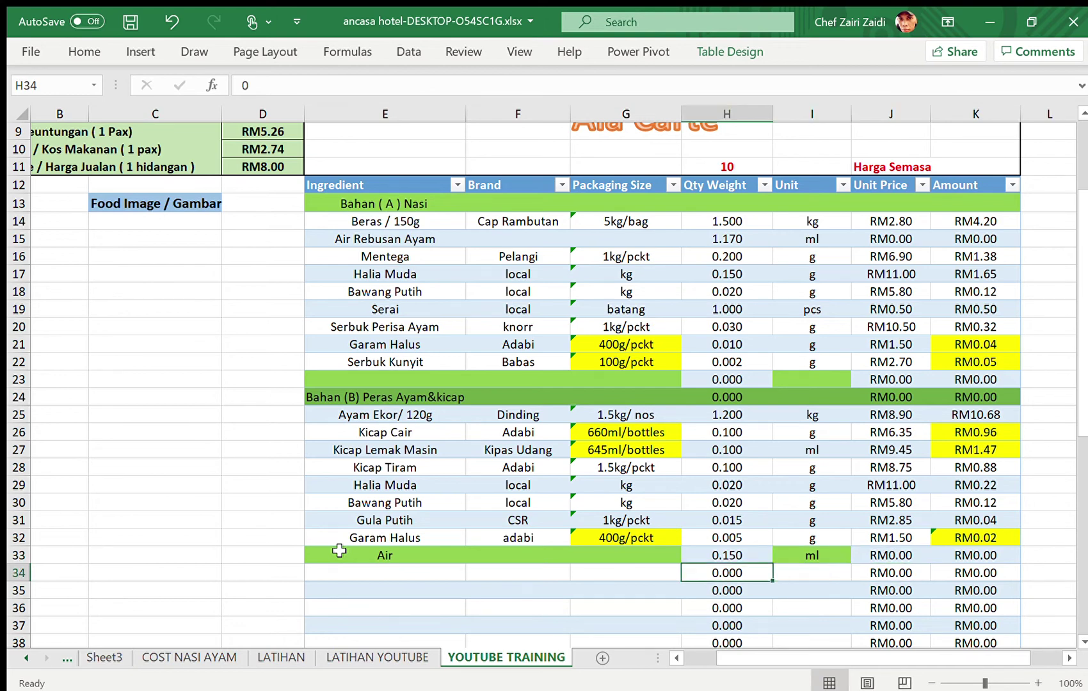
key("Left")
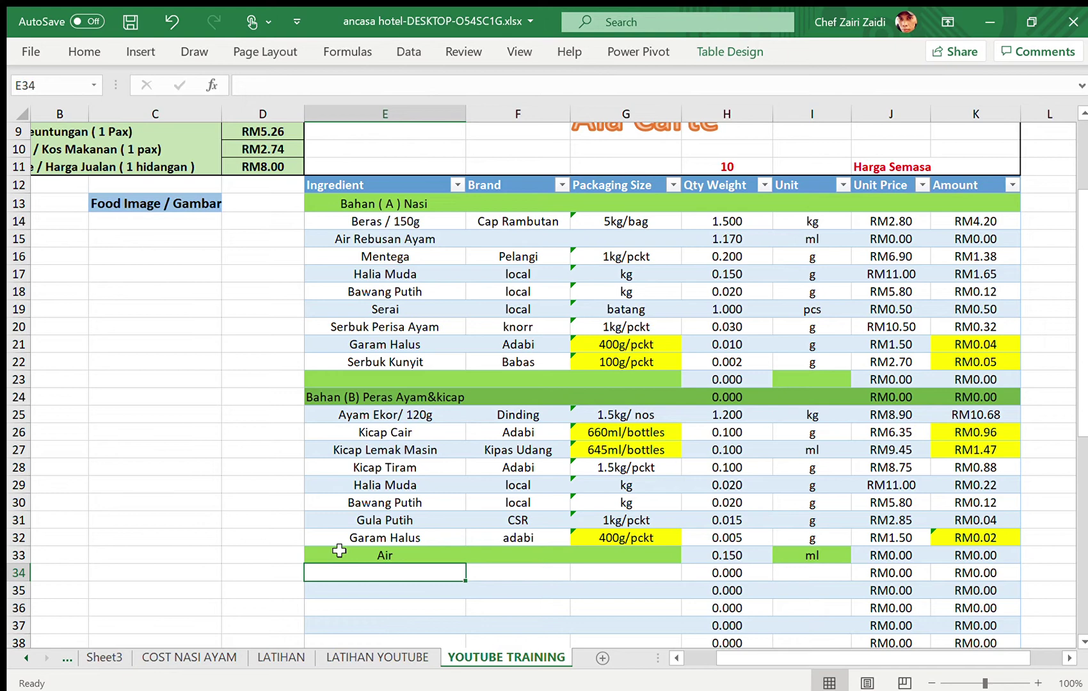
type("Bahan ")
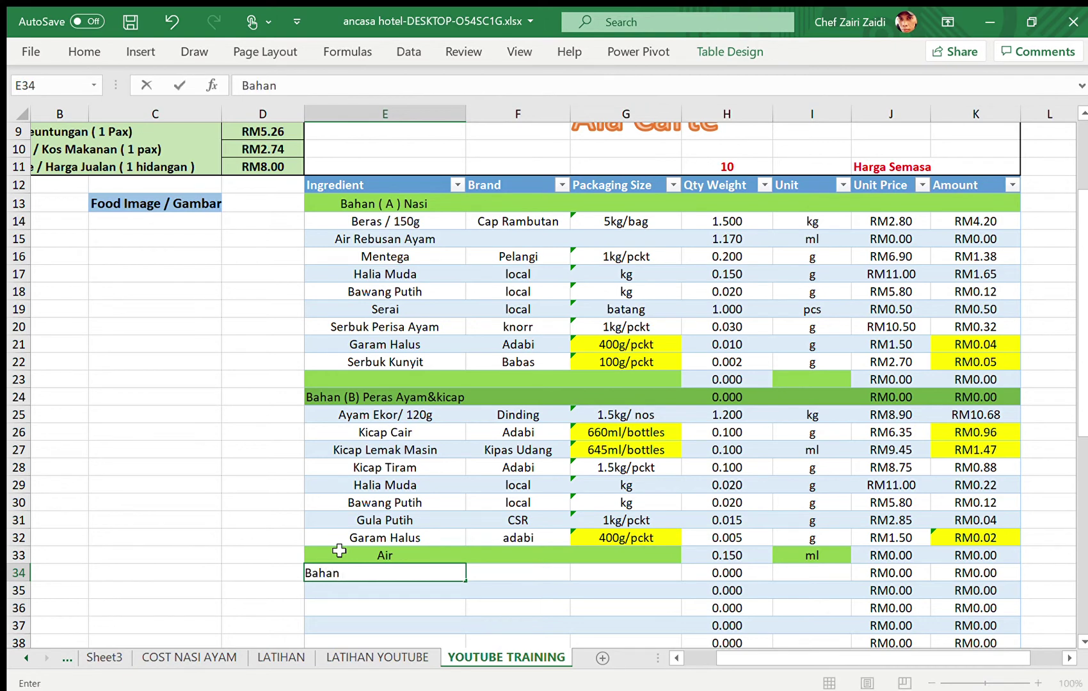
type("(C)")
key("BackSpace")
key("BackSpace")
type("( c )")
type("Sos Chil")
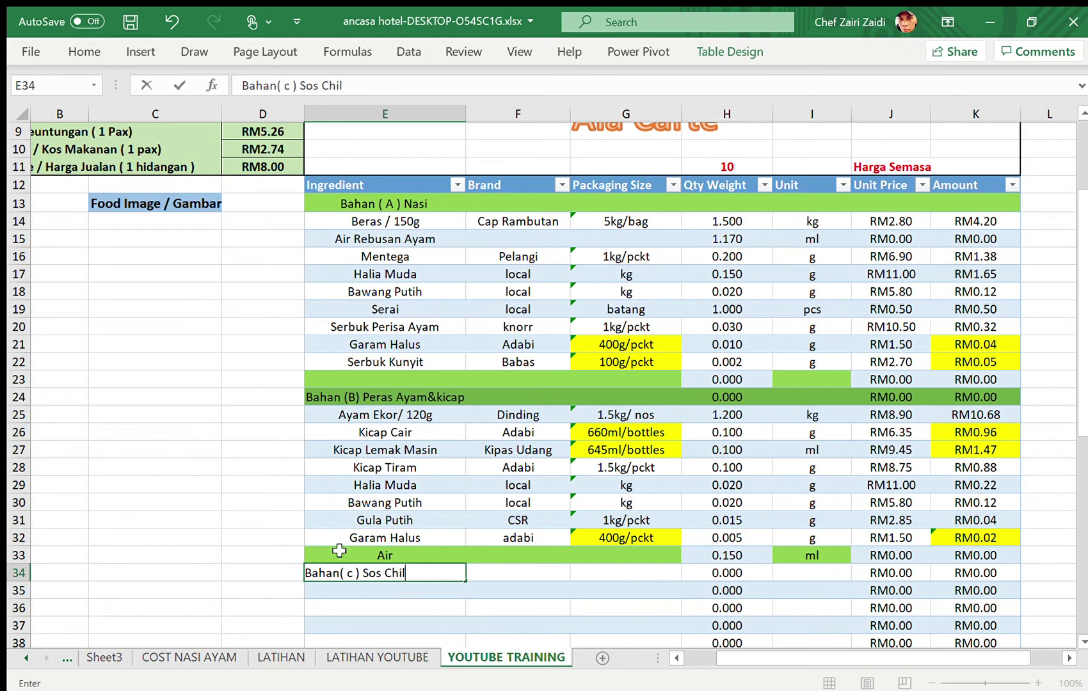
type("i Nasi Ayam")
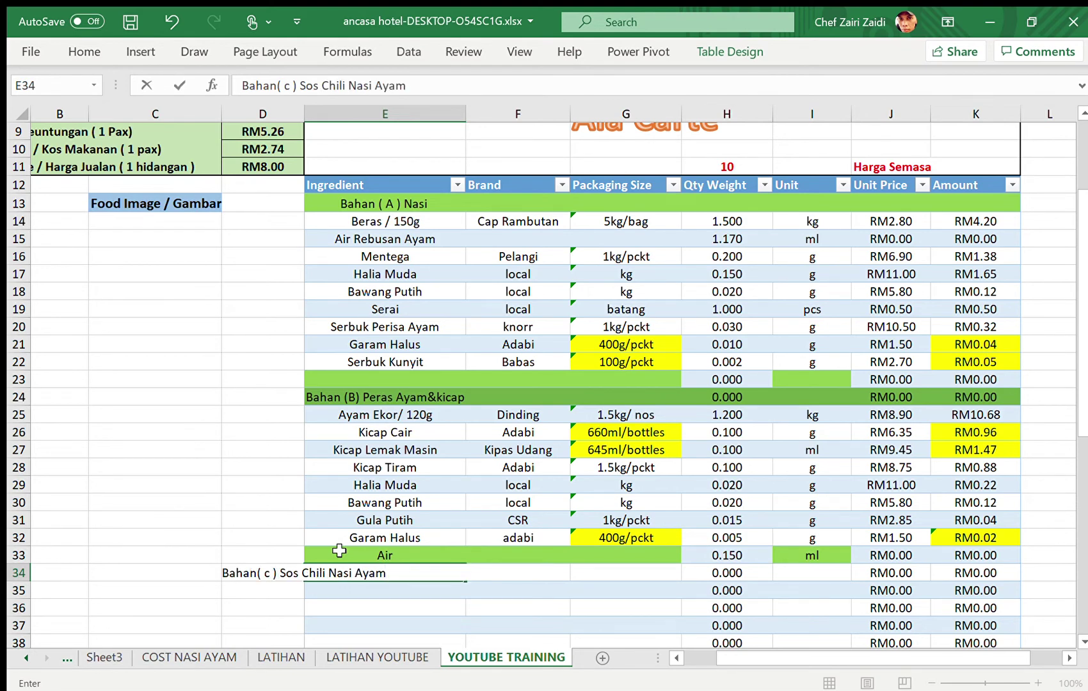
Step: Widen the Ingredient column to fit the "Bahan( c ) Sos Chili Nasi Ayam" heading and fill that heading's table row light green
key("Tab")
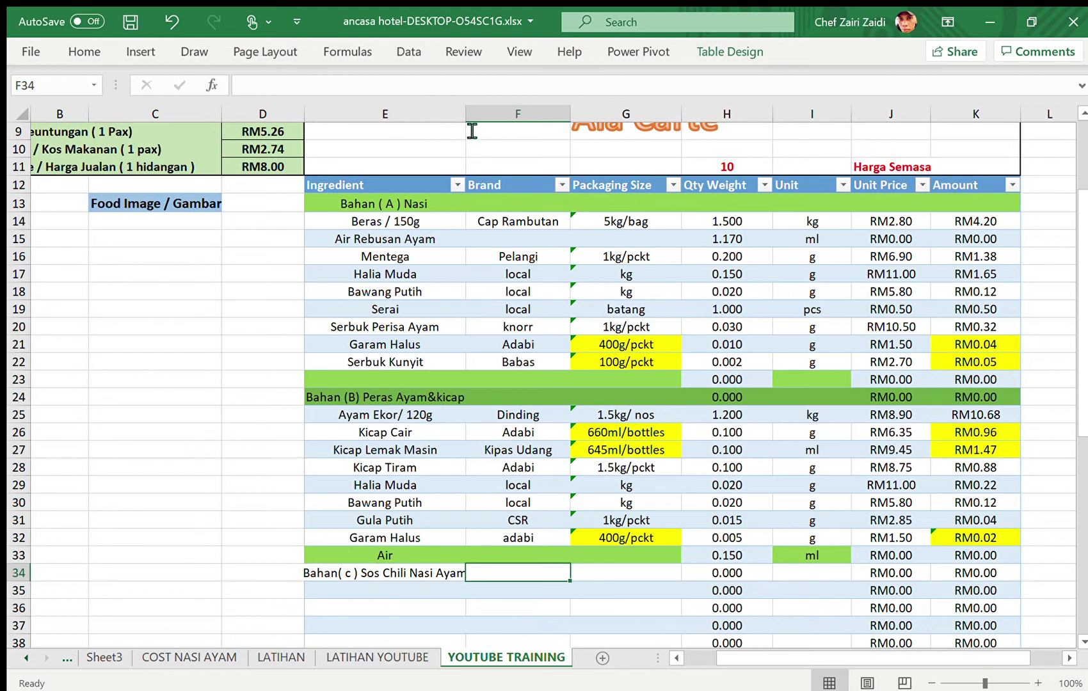
left_click_drag(463, 115, 482, 122)
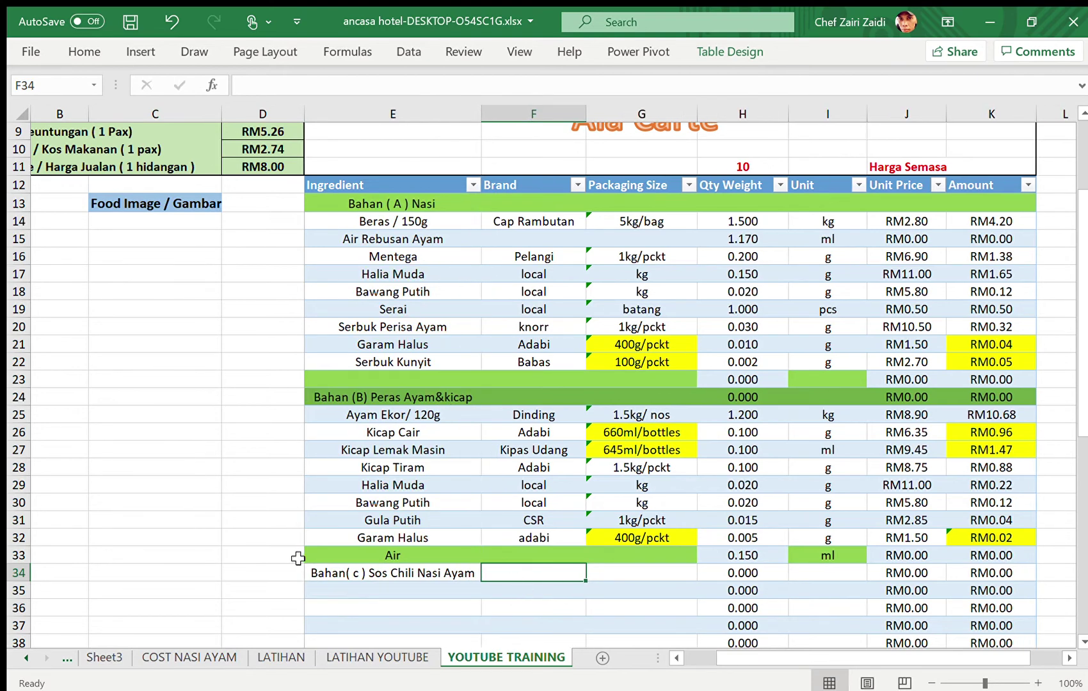
left_click(310, 582)
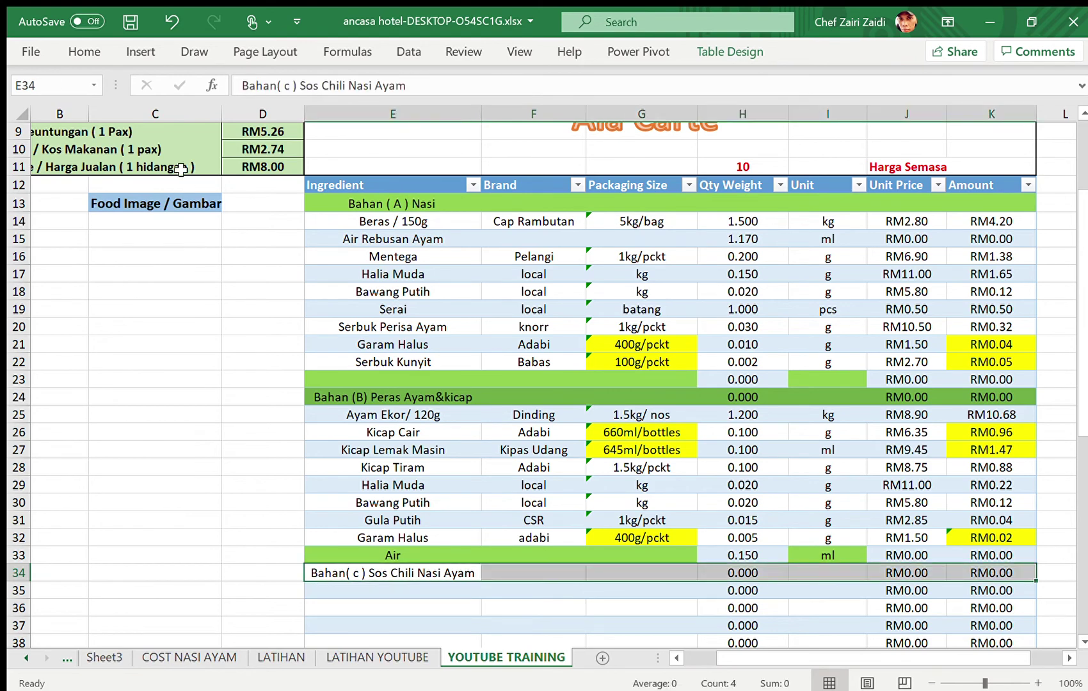
left_click(88, 53)
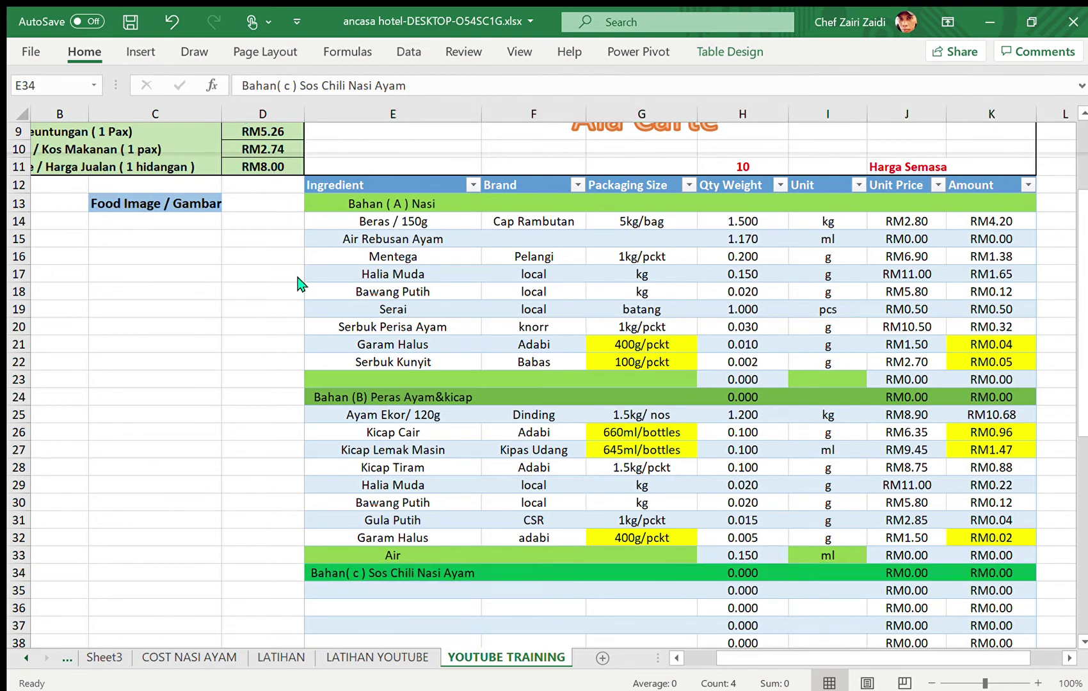
left_click(226, 485)
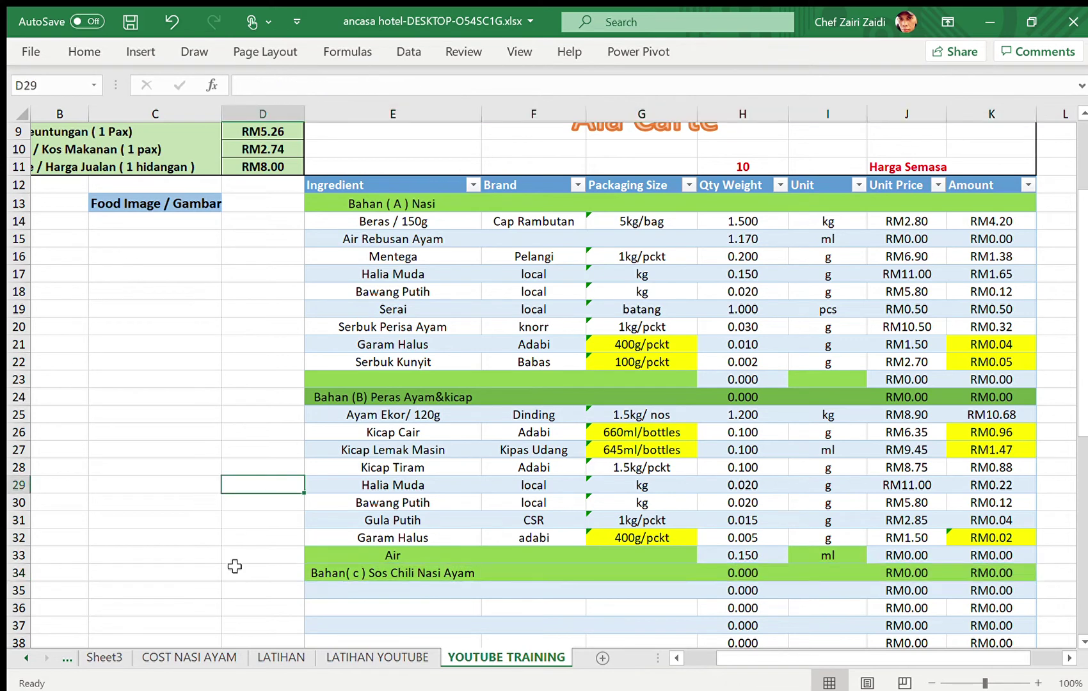
Step: Add the ingredient Chili Merah in row 35 with brand local and packaging size kg
left_click(350, 593)
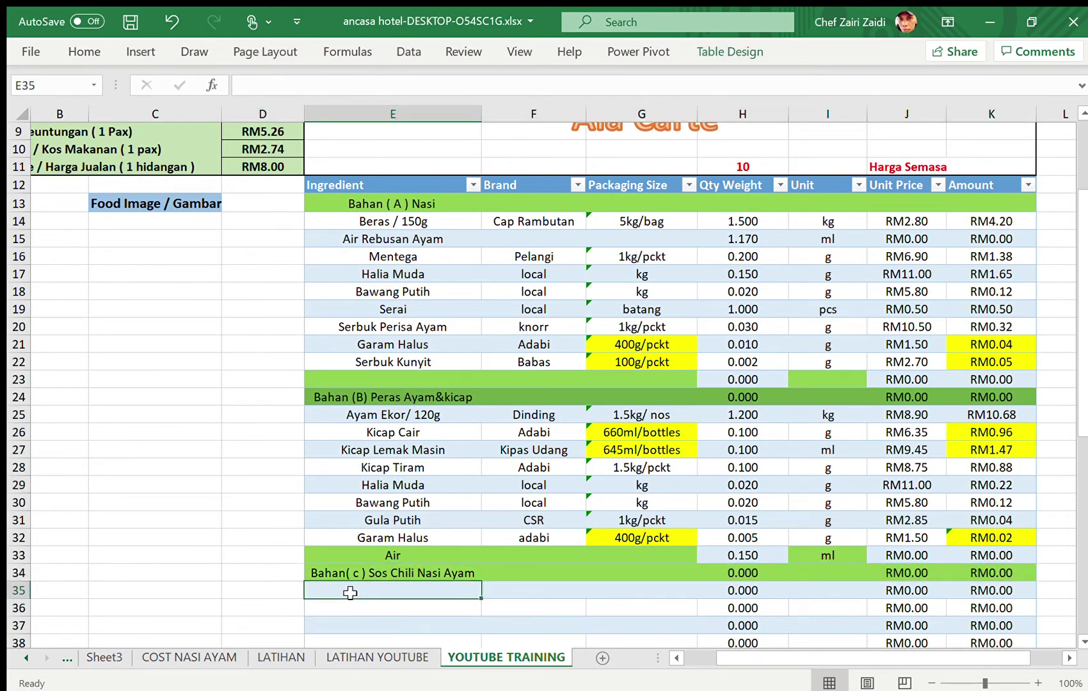
type("Chili")
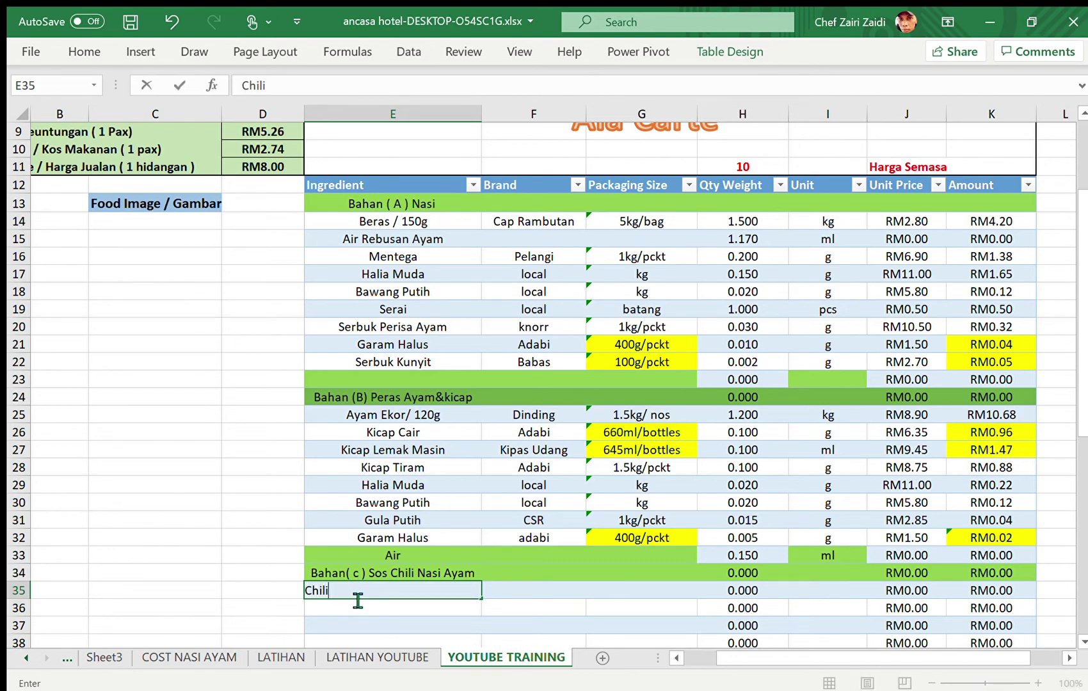
type(" Merah")
key("Tab")
type("local")
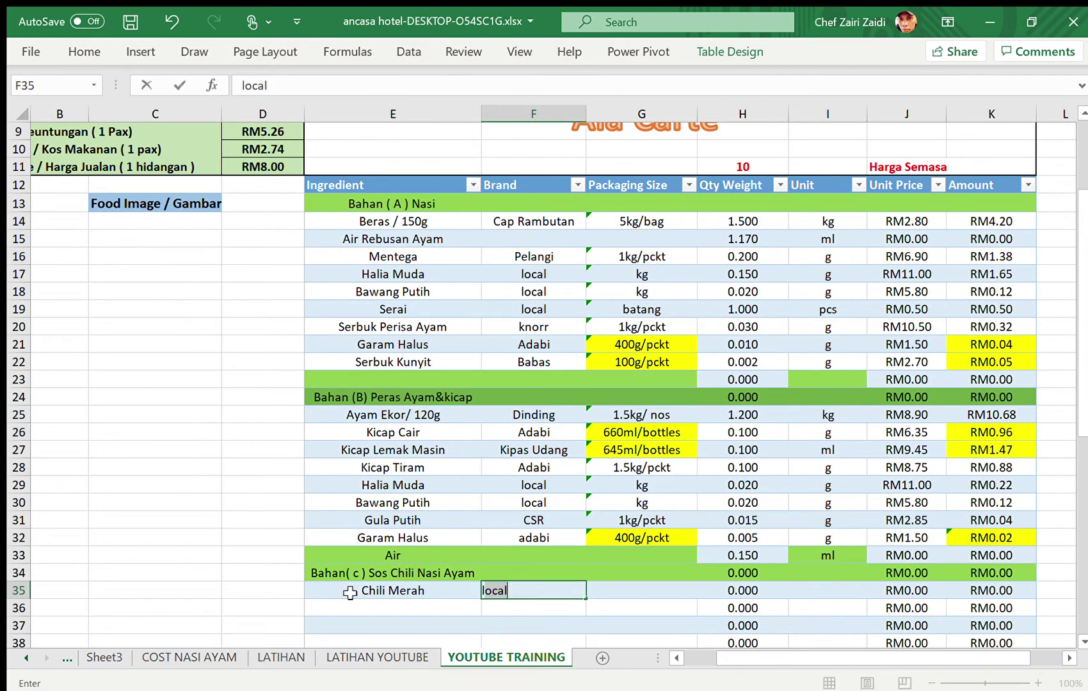
key("Tab")
type("kg")
key("Tab")
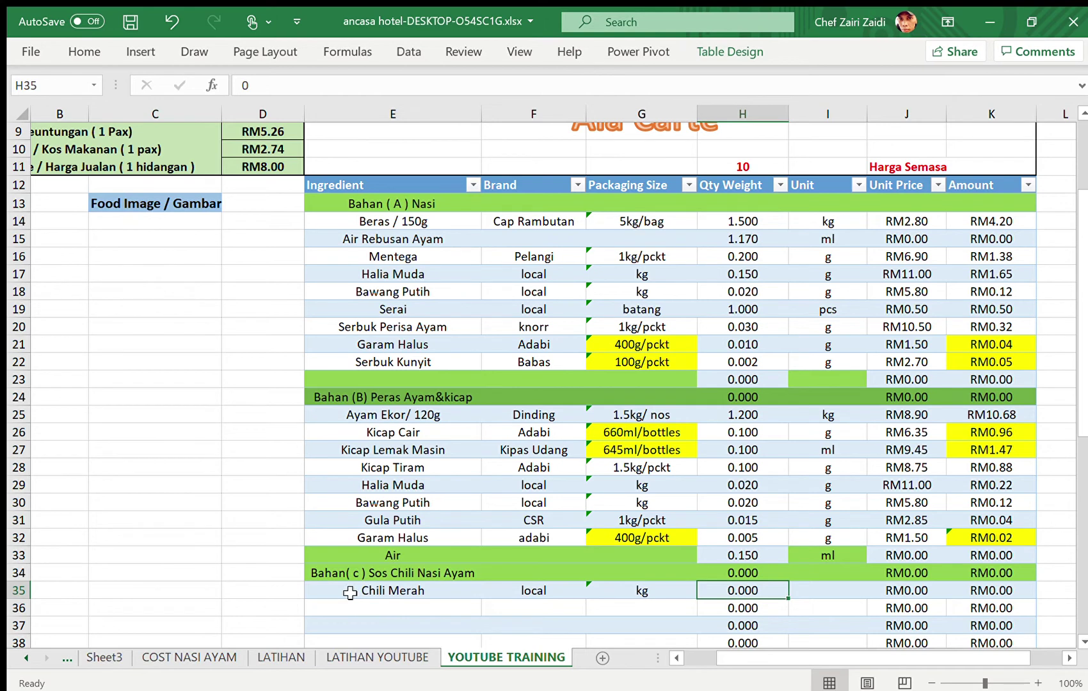
Step: Set Chili Merah's quantity to 0.200, its unit to g and its unit price to 8.95
type(".")
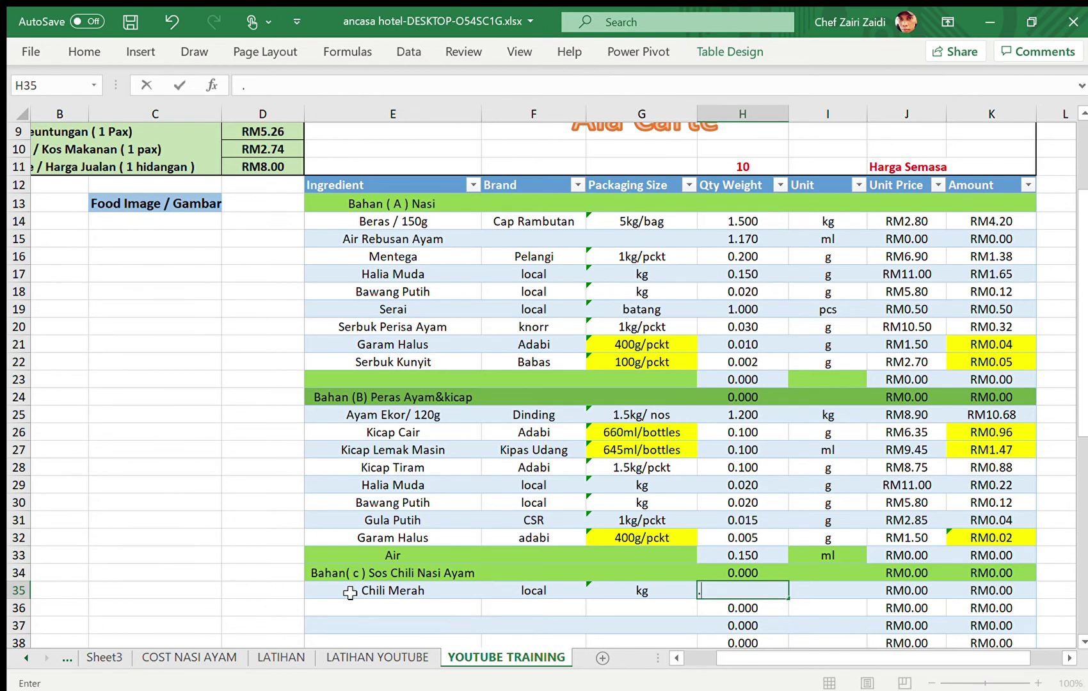
type("200")
key("Tab")
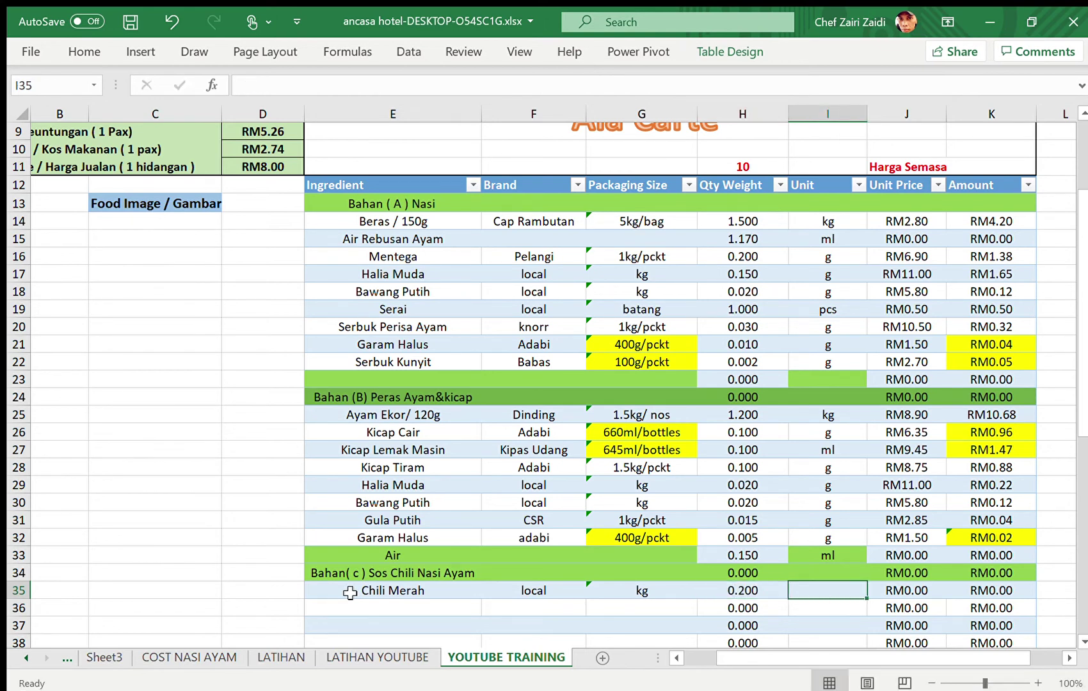
type("g")
key("Tab")
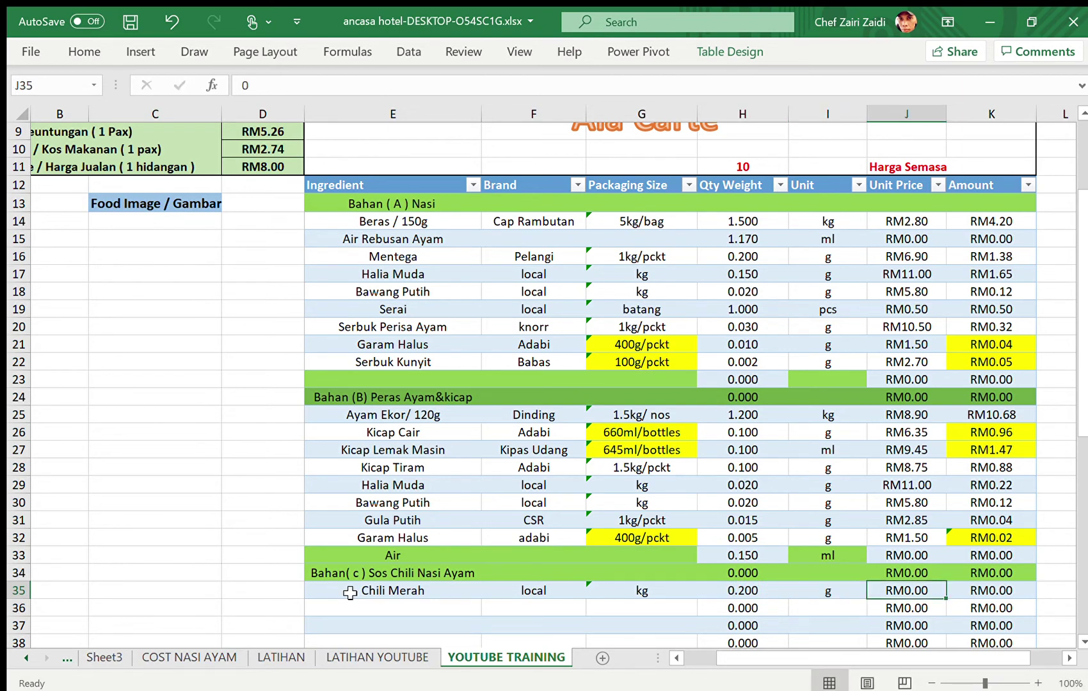
type("8.95")
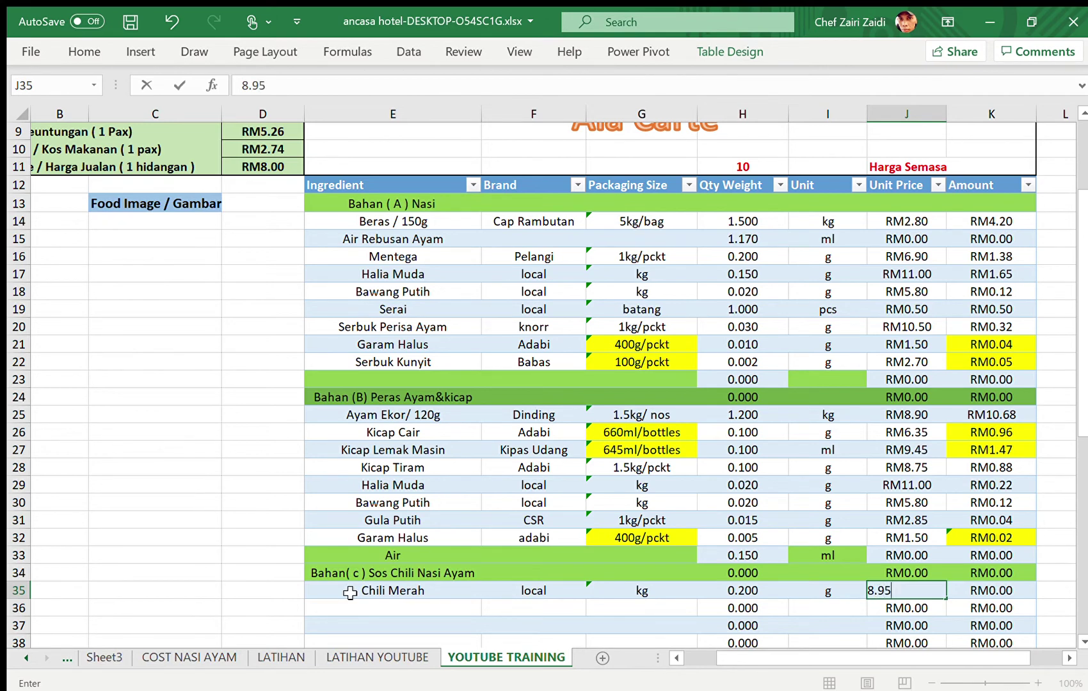
key("Return")
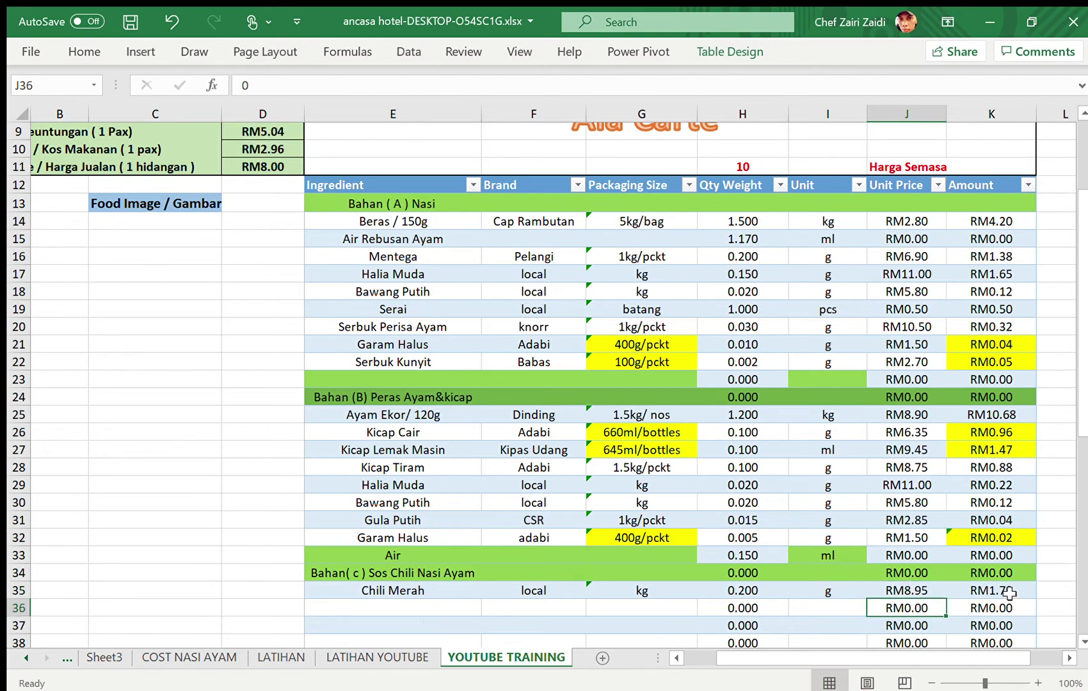
Step: Add the ingredient Chili Sos in row 36 with brand Maggi and packaging size 1.5kg/pckt
left_click(370, 606)
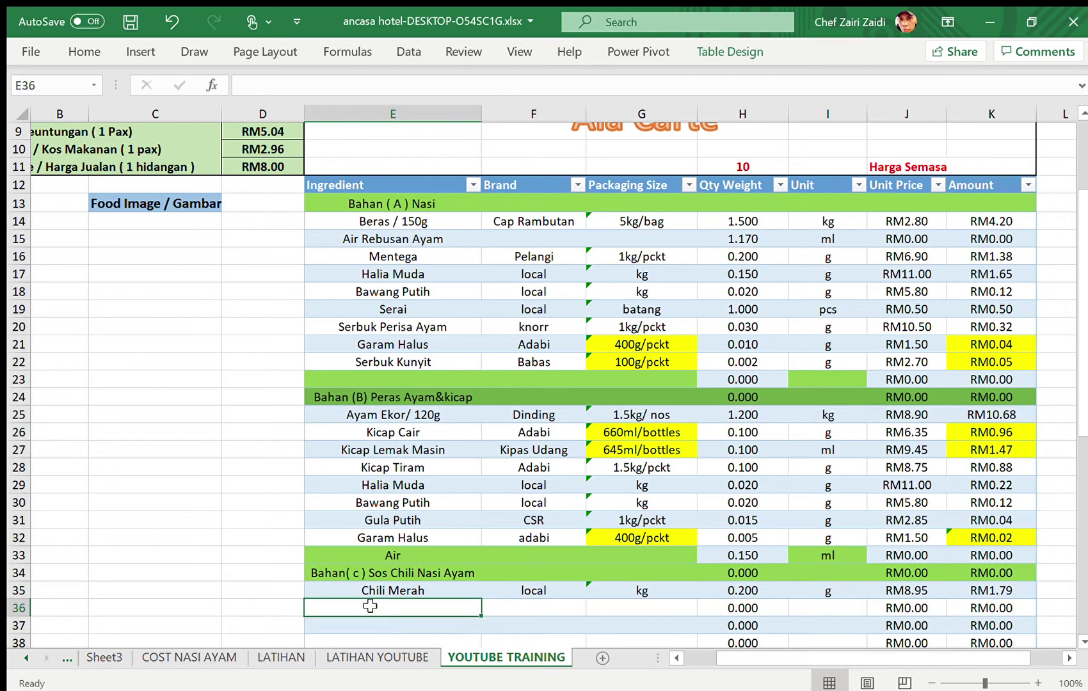
type("Chili")
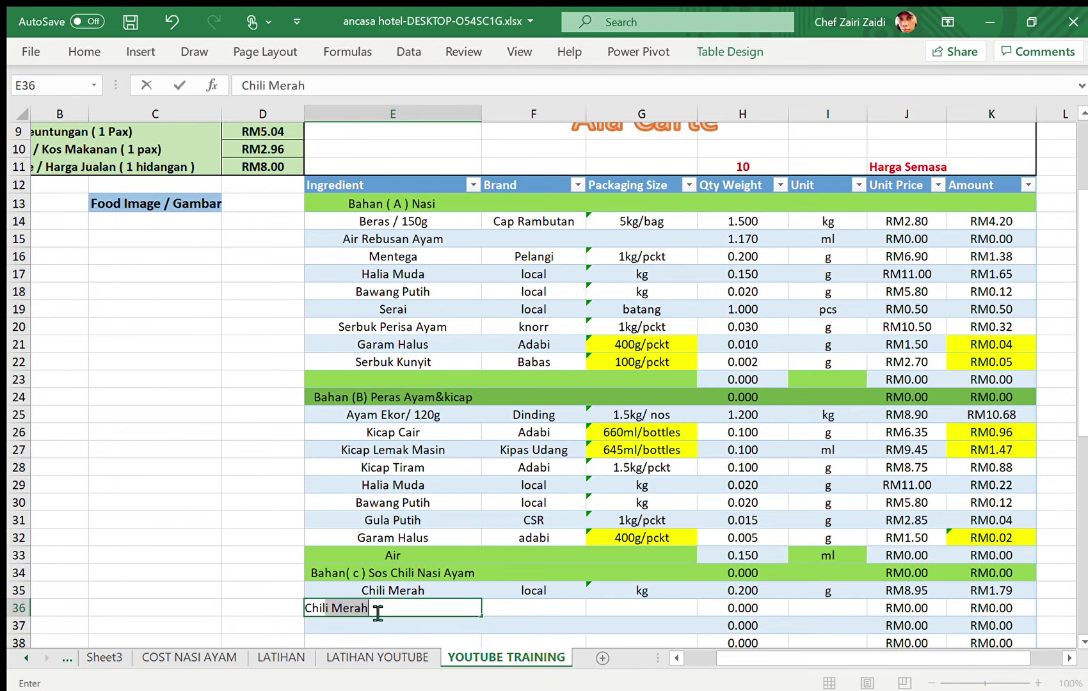
type(" Sos")
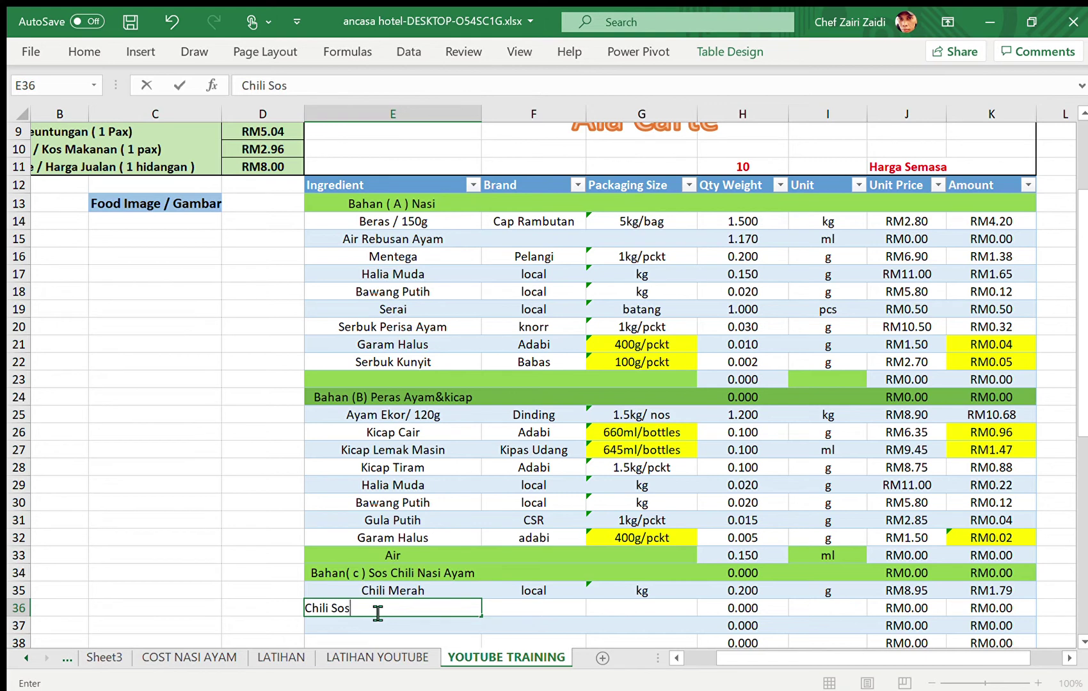
key("Tab")
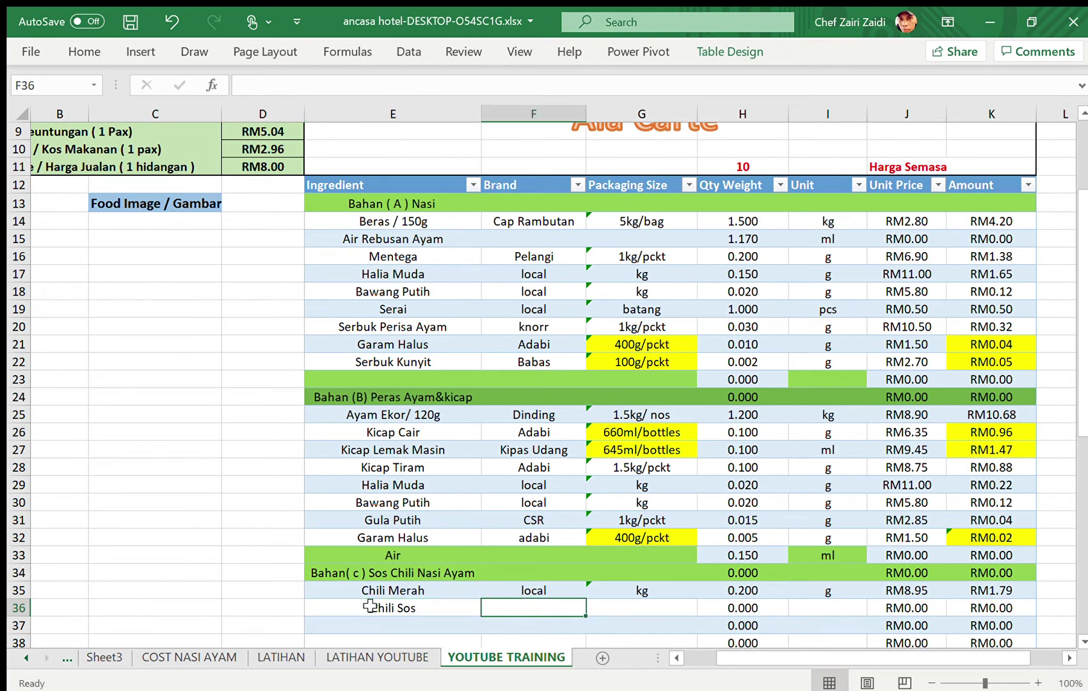
type("Maggi")
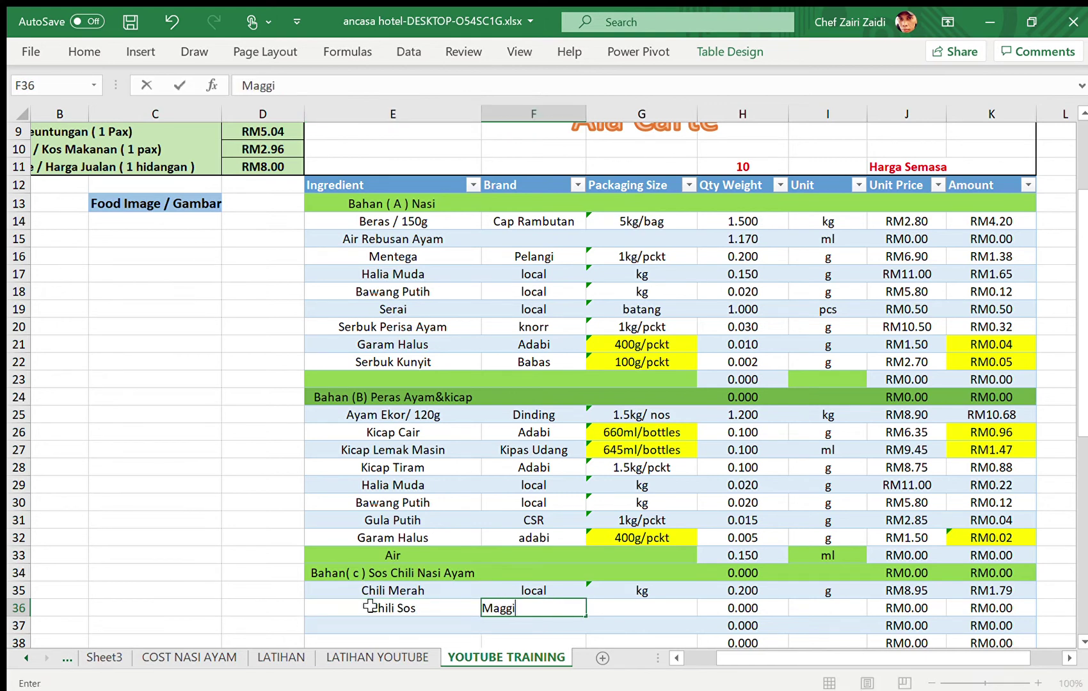
key("ctrl+Return")
key("Tab")
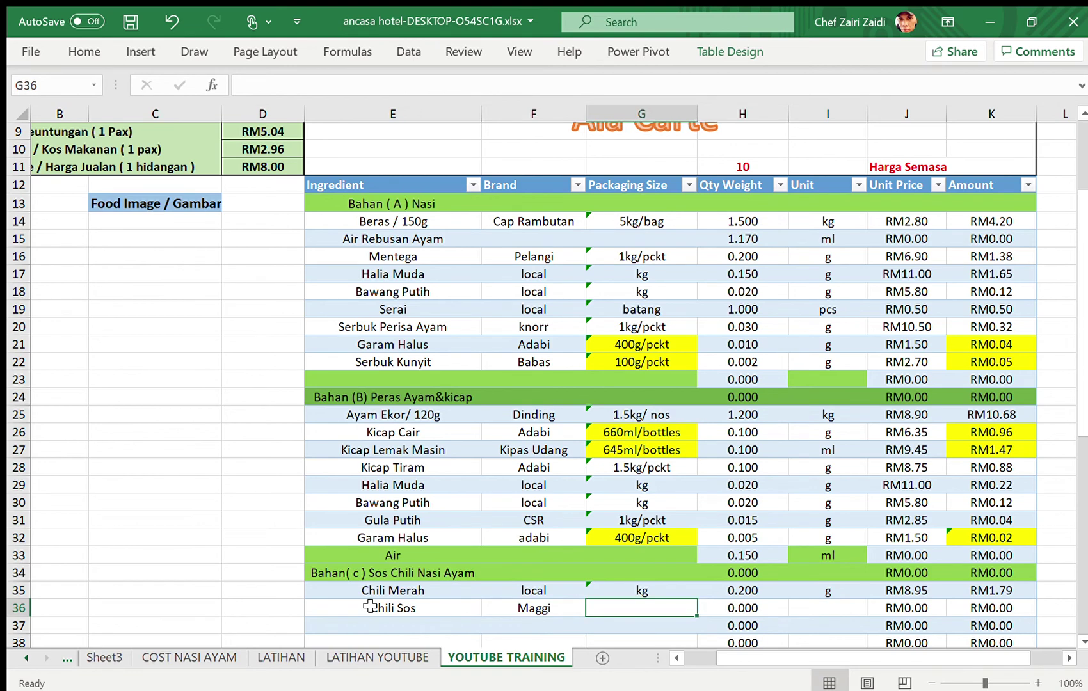
type("1")
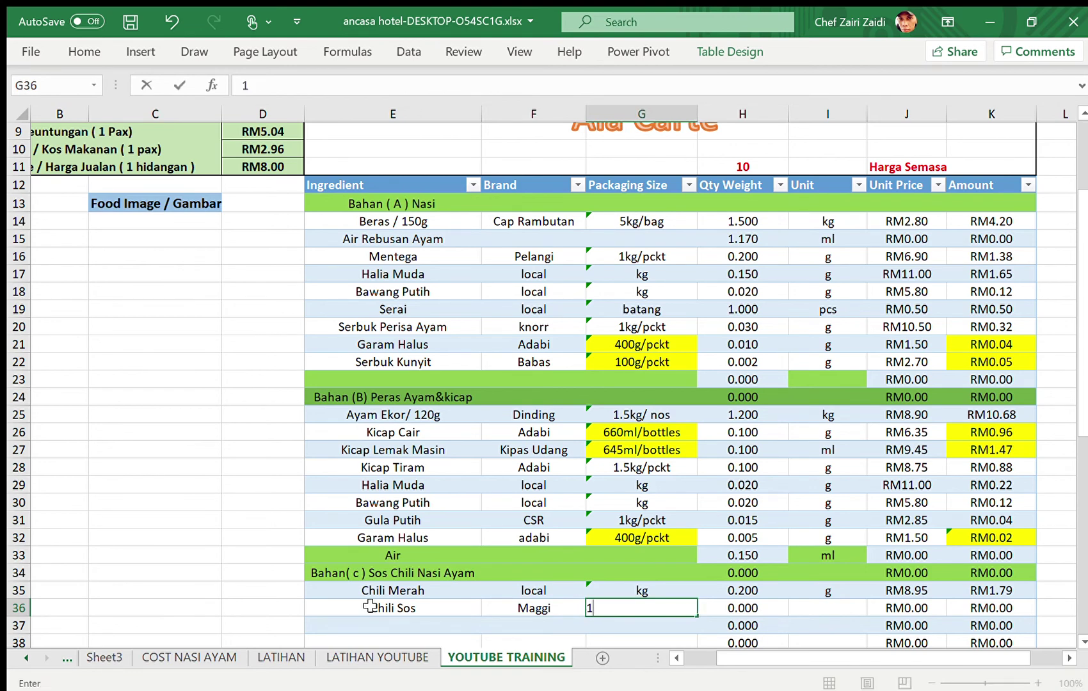
type(".5kg/pckt")
key("Tab")
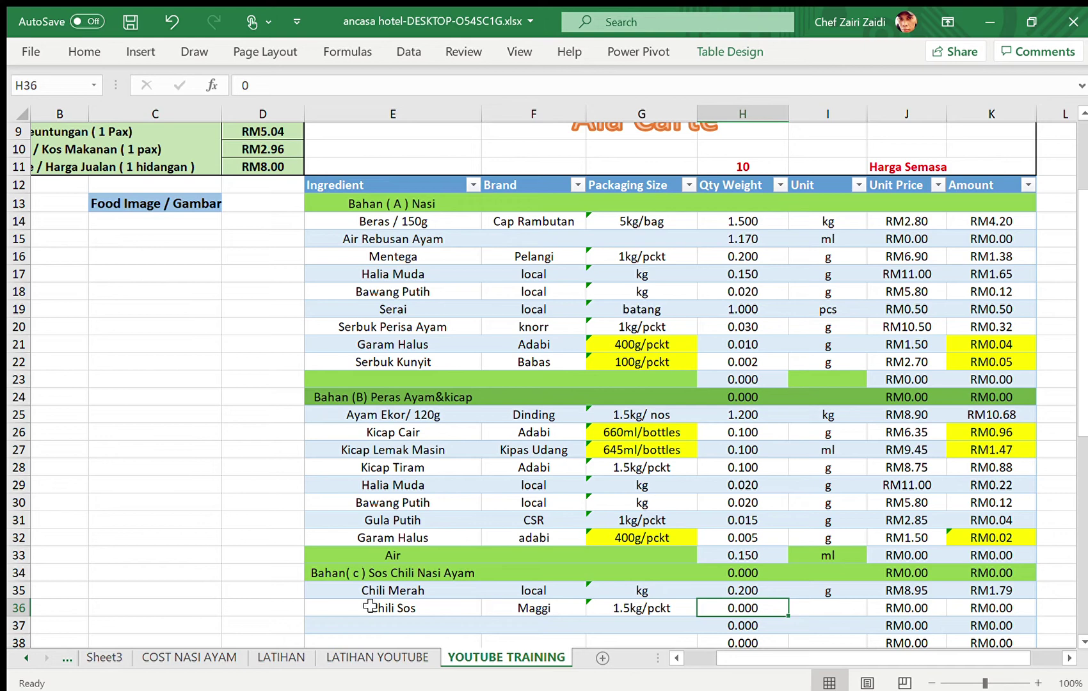
Step: Set Chili Sos's quantity to 0.200, its unit to g and its unit price to 8.35
type(".200")
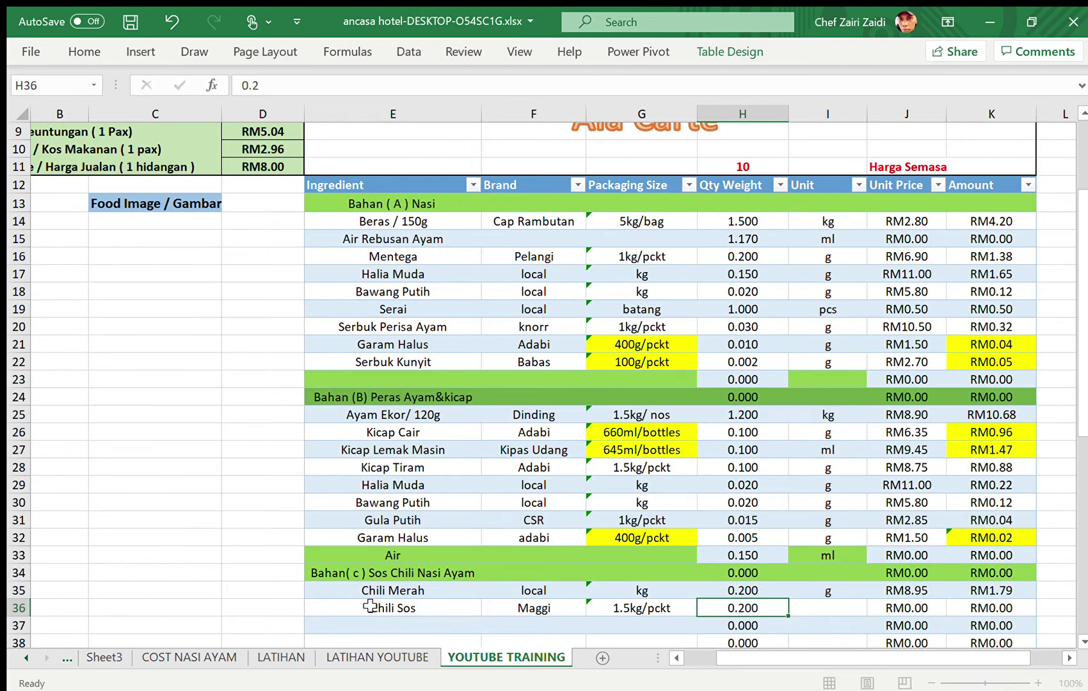
key("Tab")
type("g")
key("Tab")
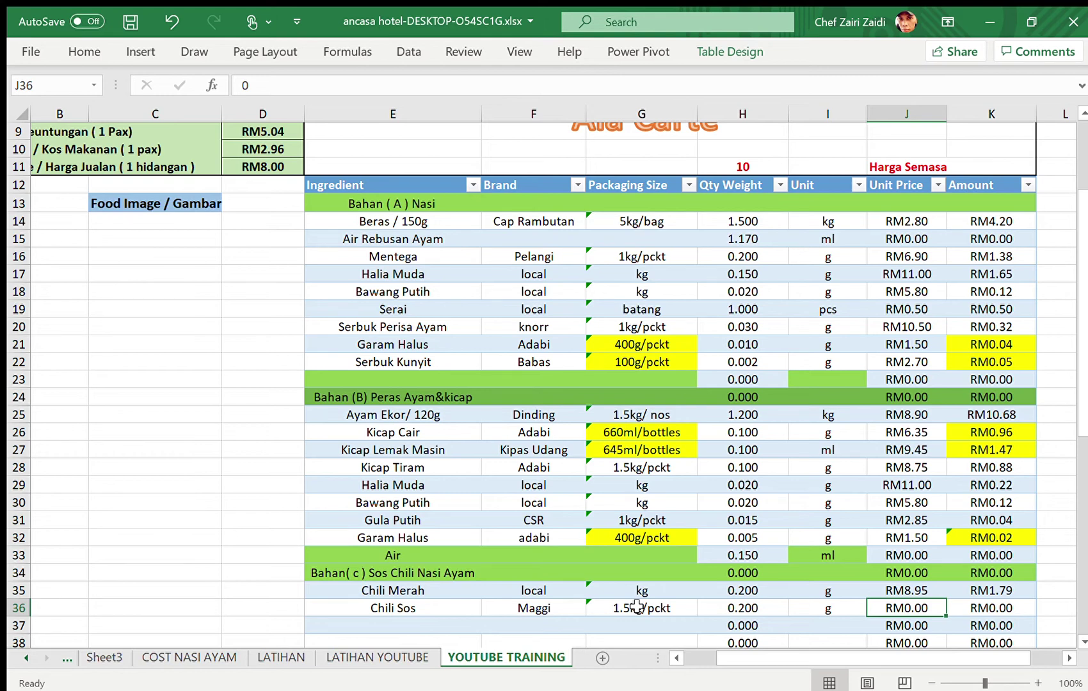
type("8.35")
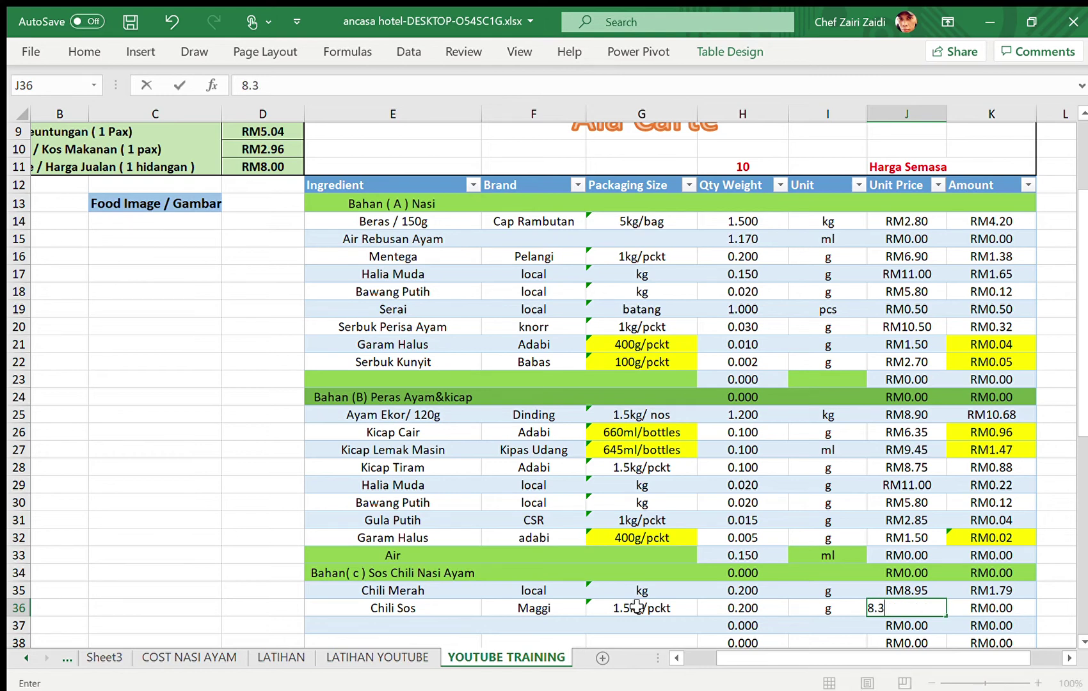
Step: Add the ingredient Garam Halus in row 37 with brand adabi and packaging size 400g/pckt
left_click(436, 627)
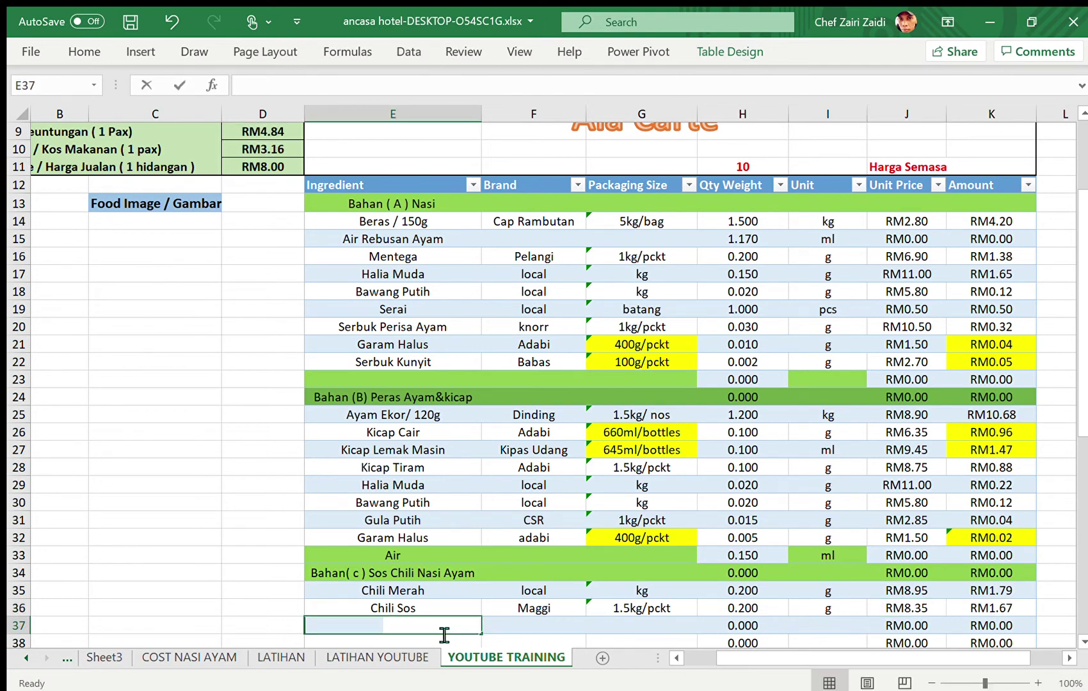
type("Garam Halus")
key("Tab")
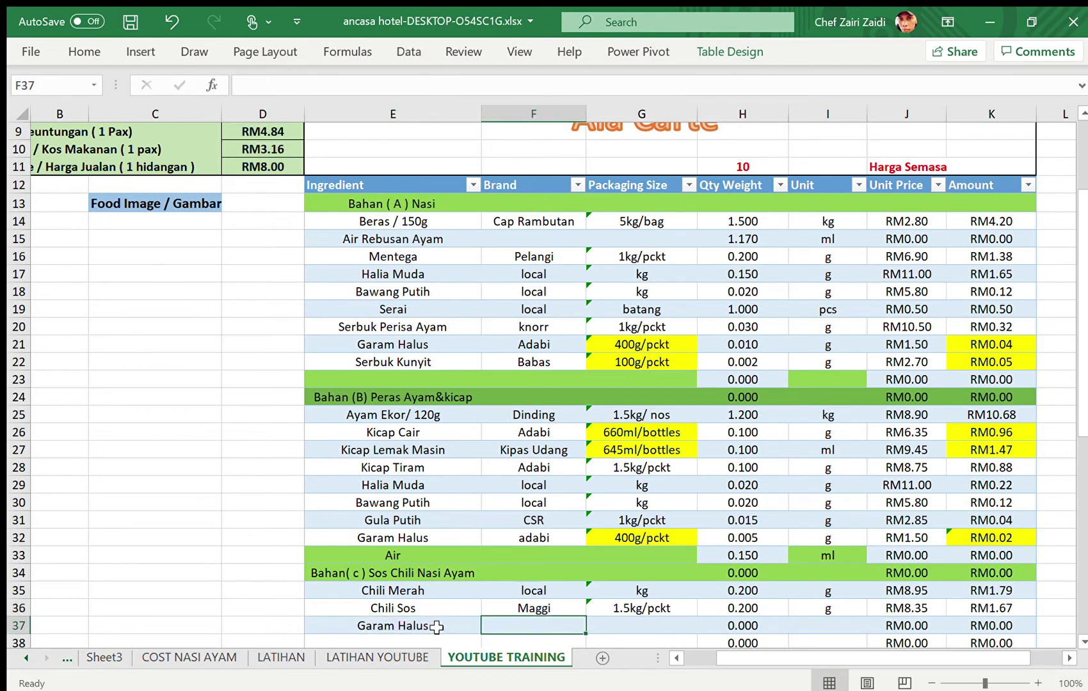
type("adabi")
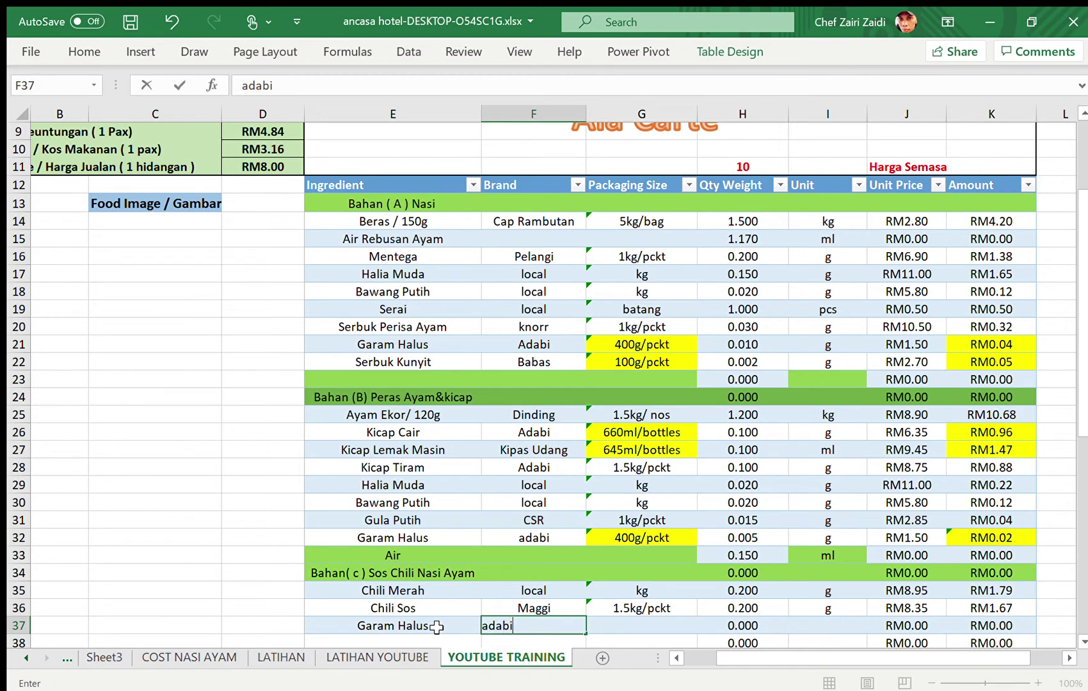
key("Tab")
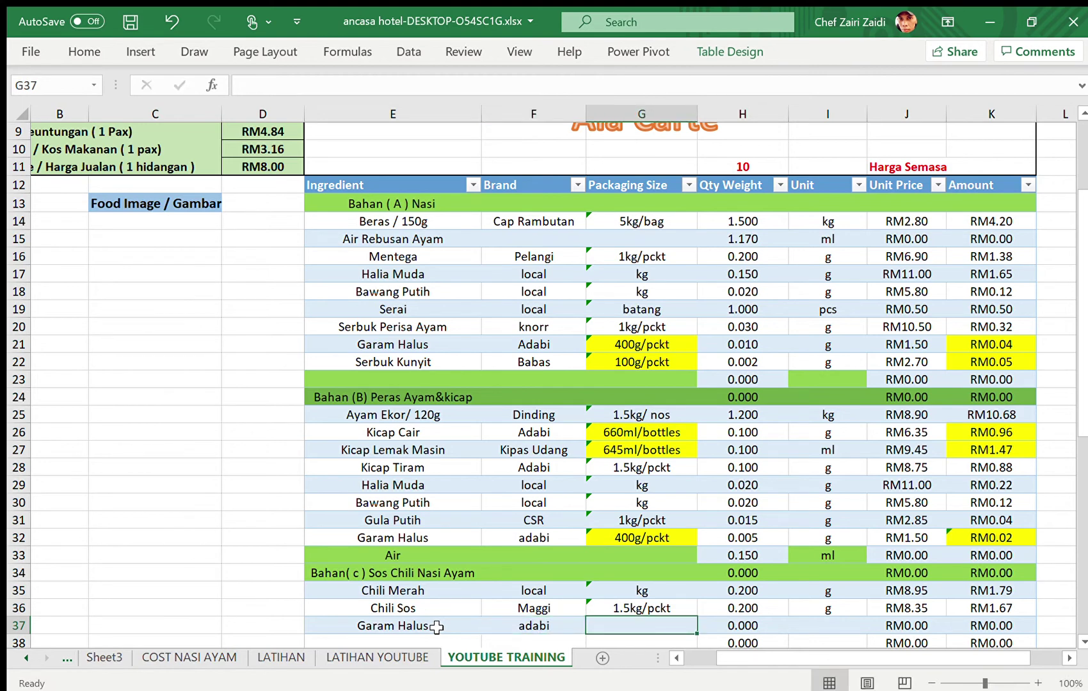
type("400")
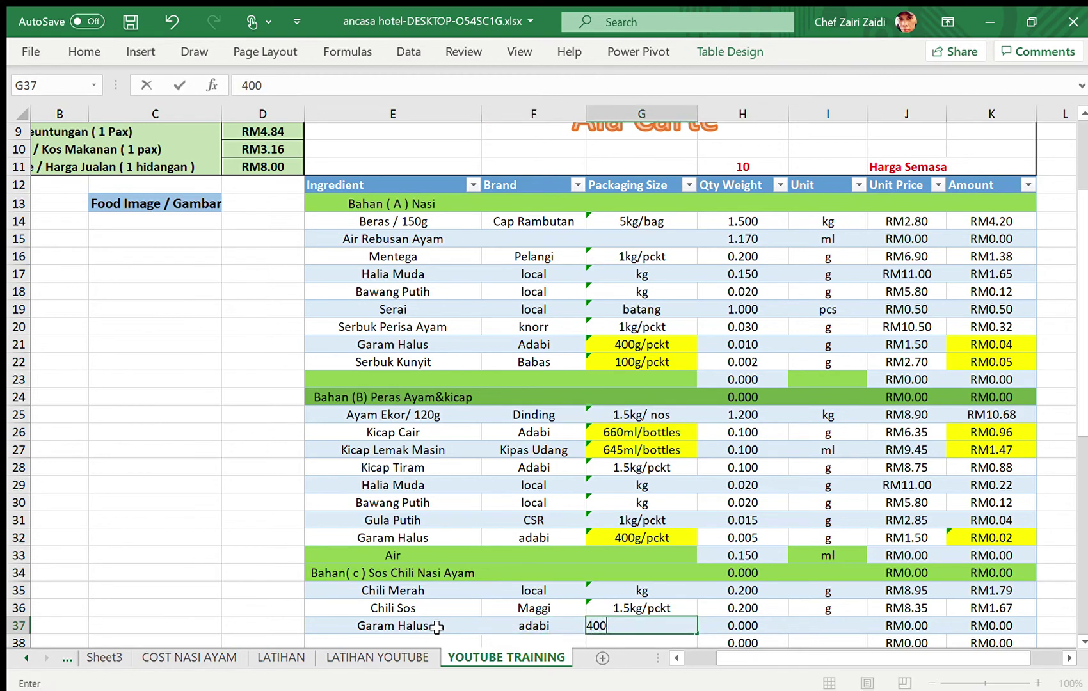
type("g/pckt")
key("Tab")
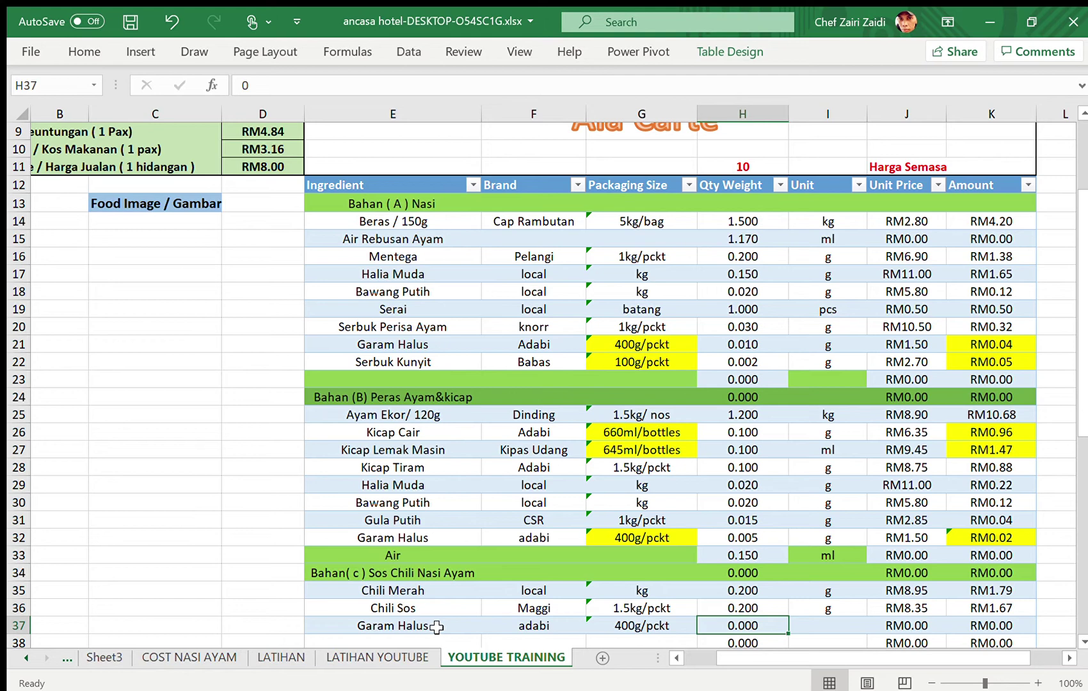
Step: Set Garam Halus's quantity in row 37 to 0.030, its unit to g and its unit price to 1.5
type(".030")
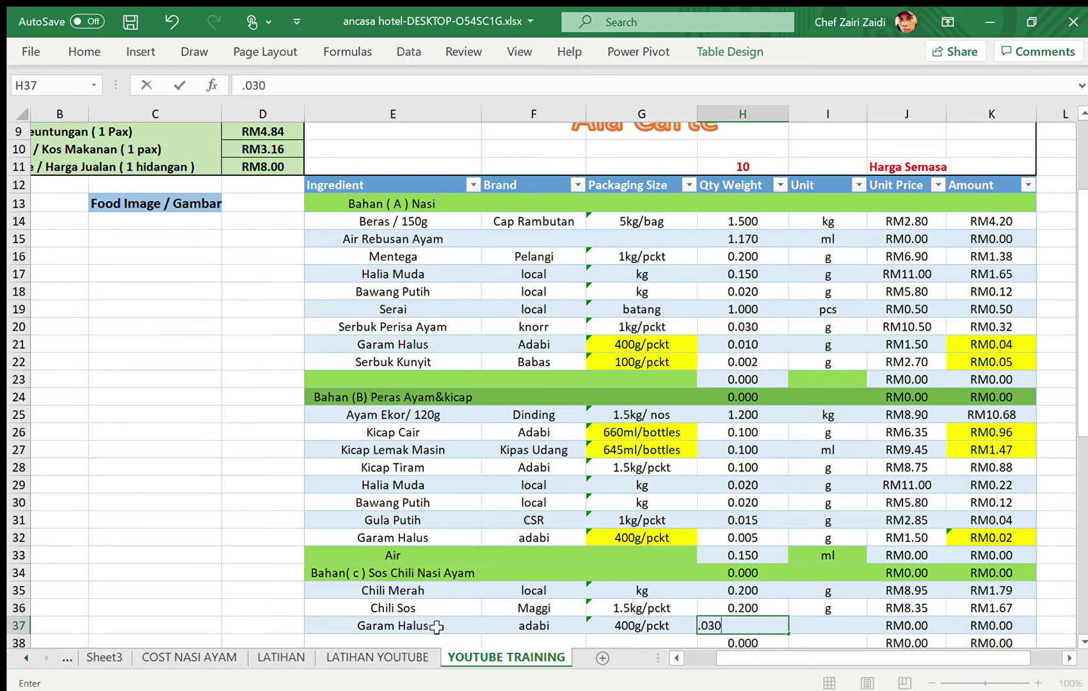
key("Tab")
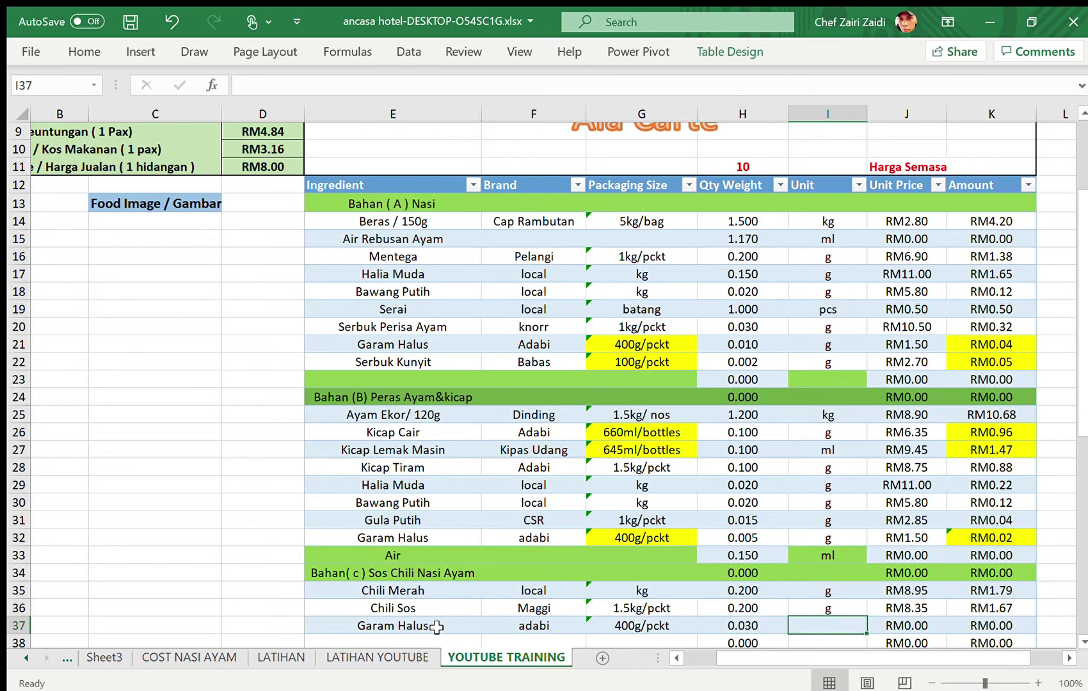
type("g")
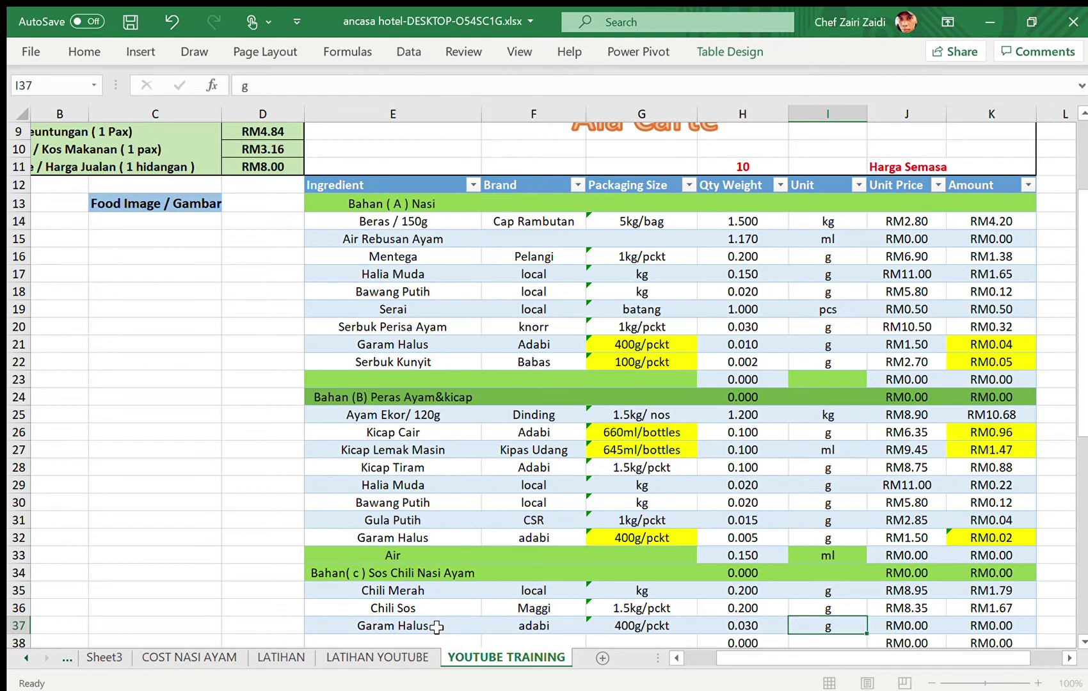
key("Tab")
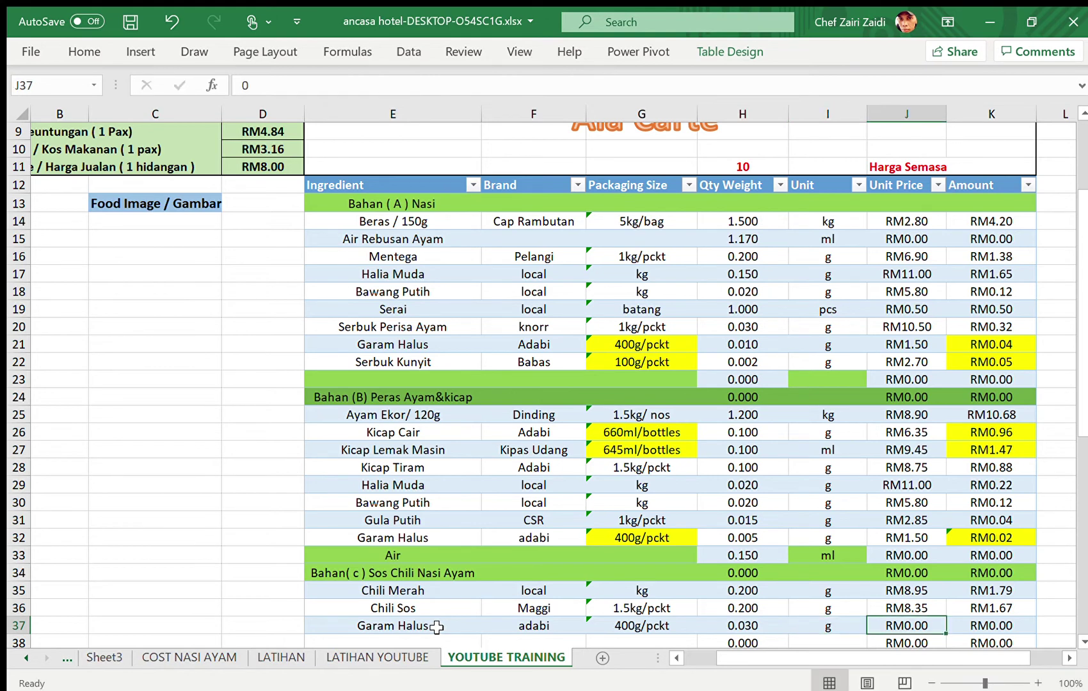
type("1.5")
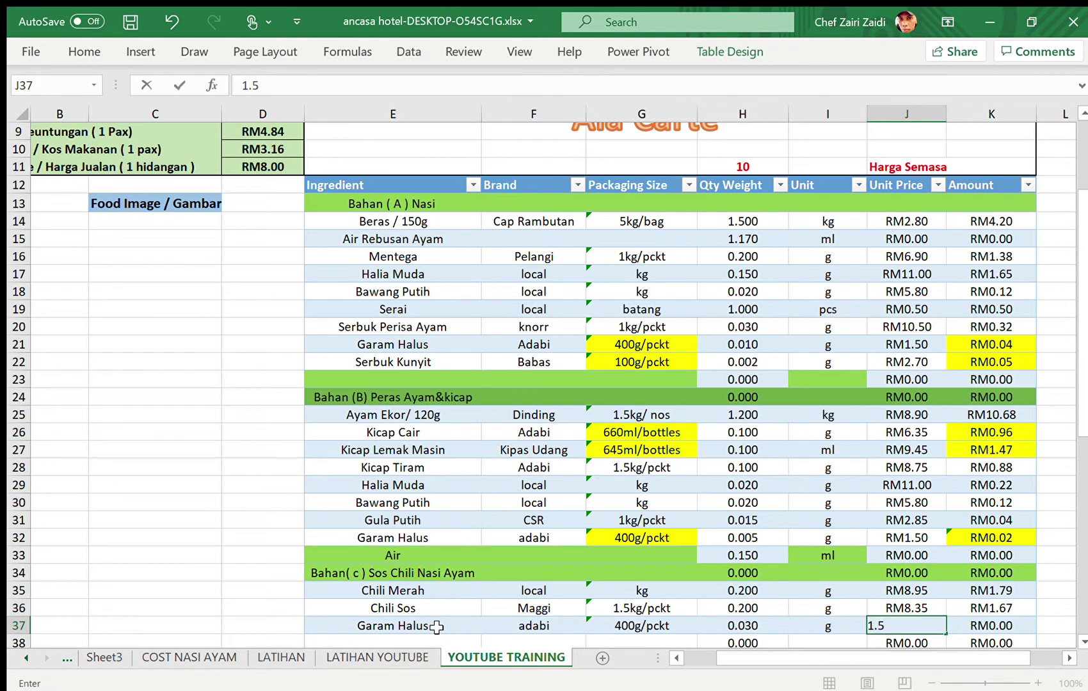
key("Return")
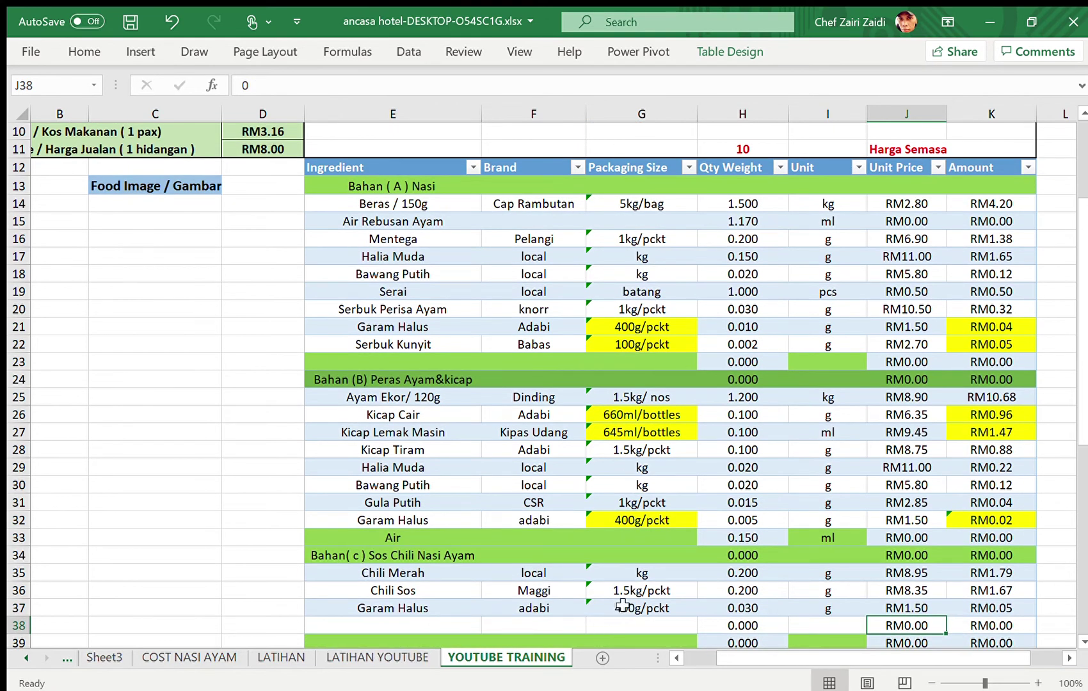
Step: Highlight the packaging size and amount cells of Garam Halus in row 37 with yellow fill
left_click(622, 605)
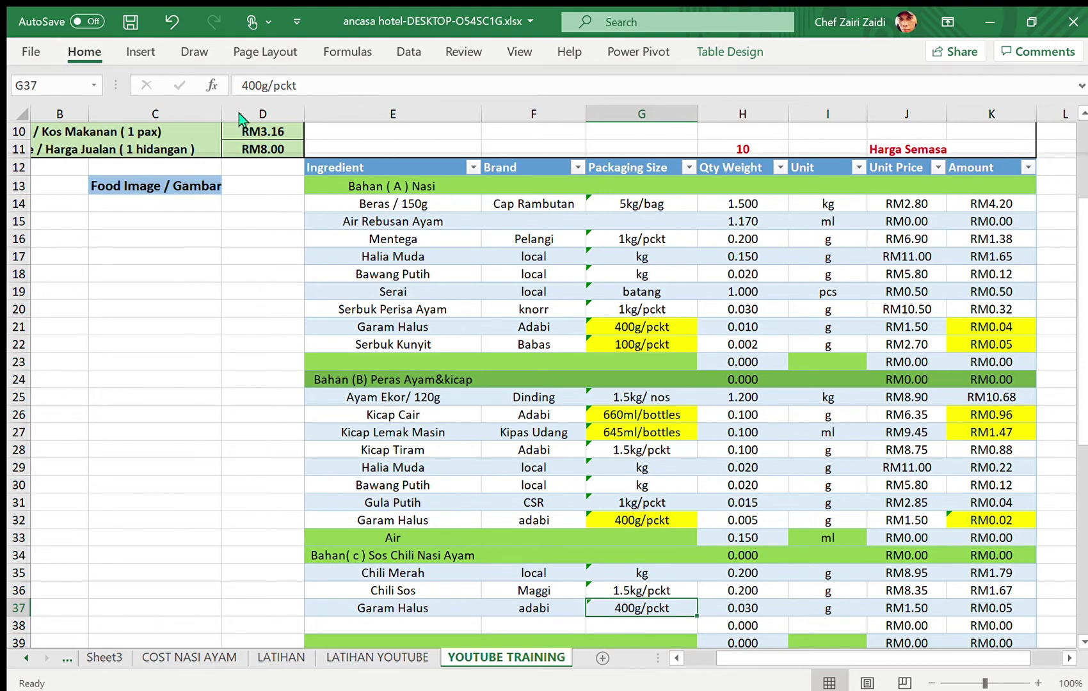
key("F4")
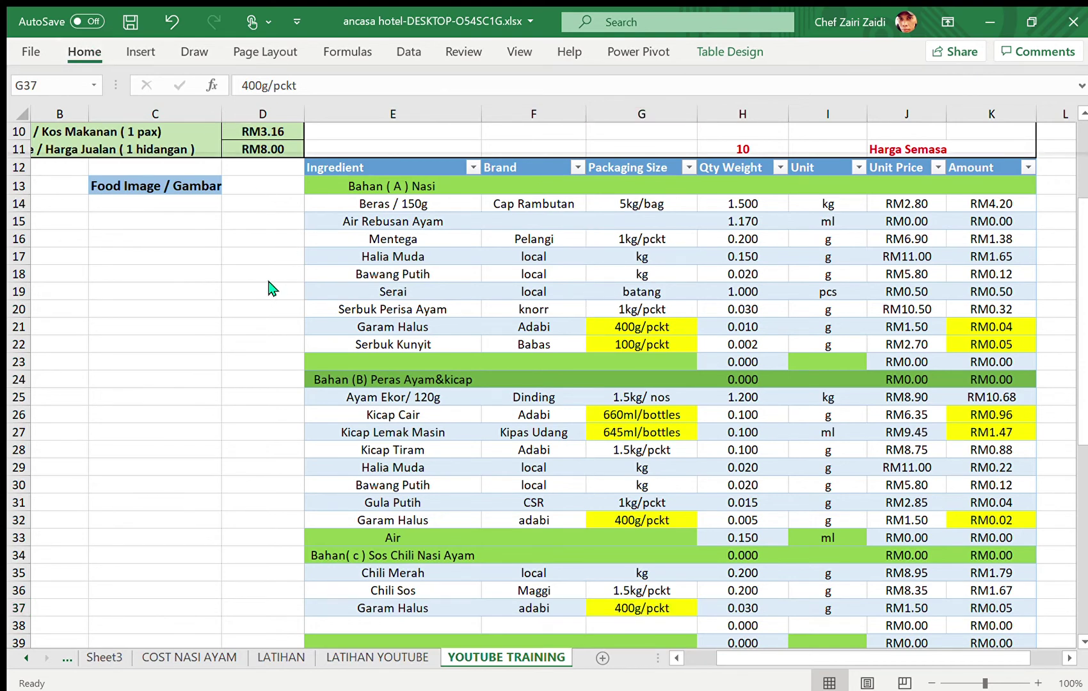
left_click(981, 609)
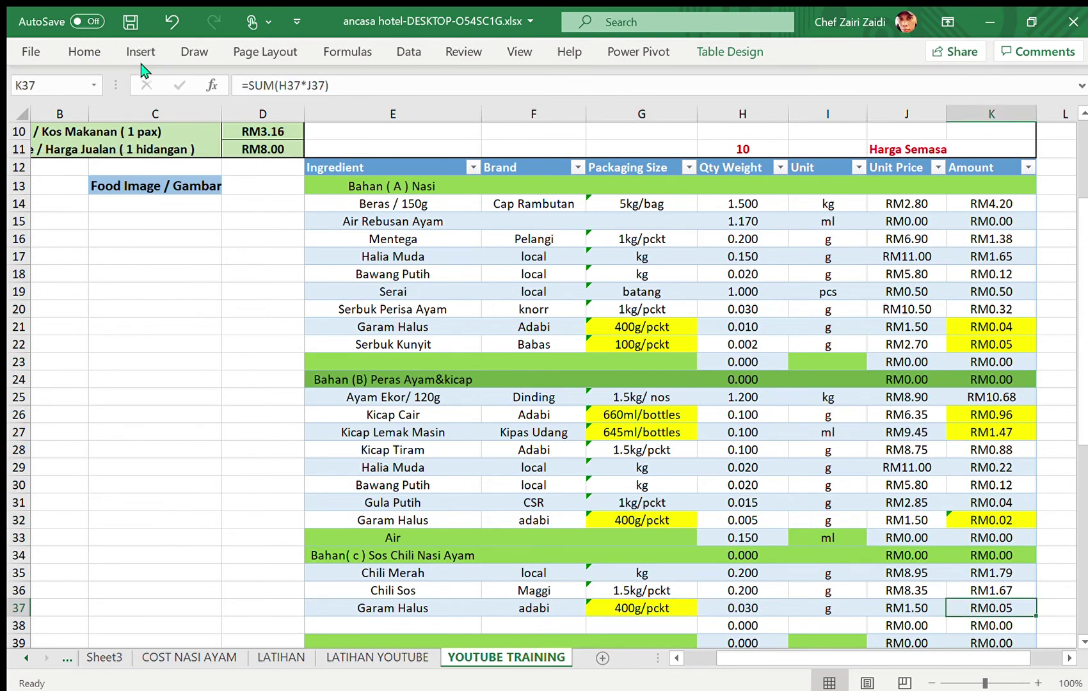
left_click(84, 49)
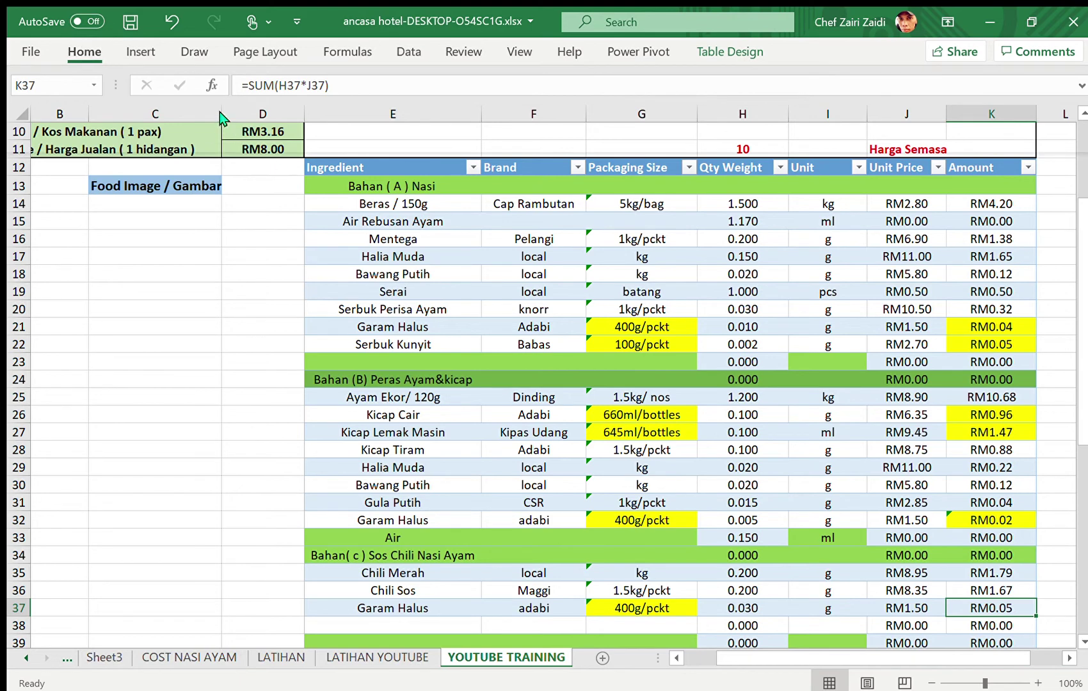
key("F4")
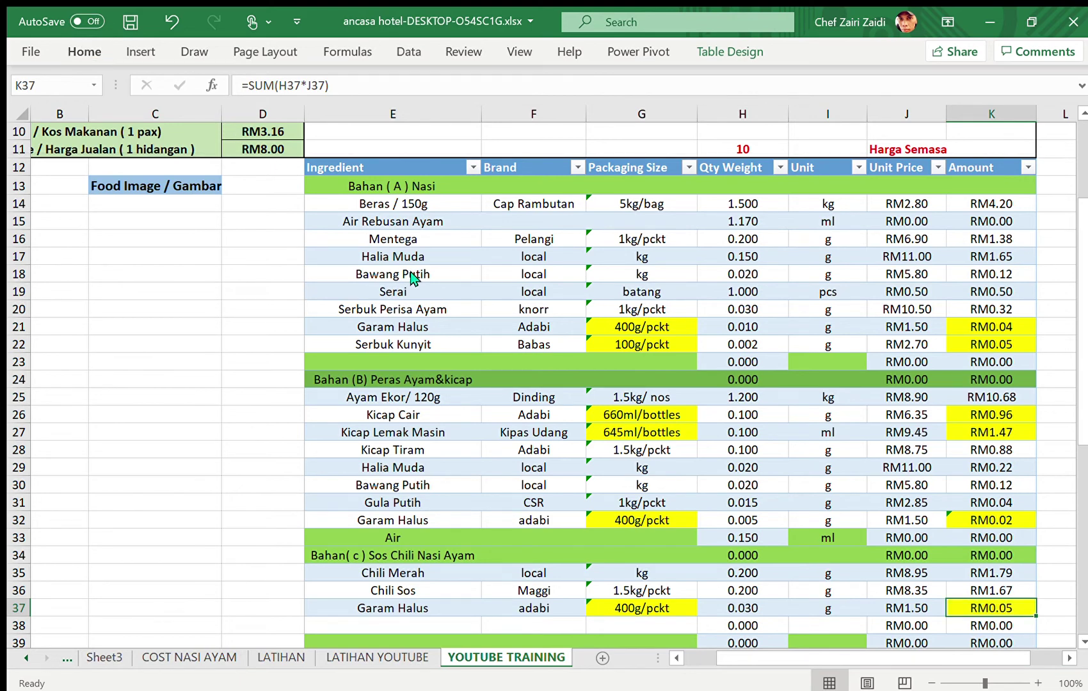
Step: Divide the amount formula of Garam Halus in K37 by .400, making it =SUM(H37*J37)/.400
left_click(773, 499)
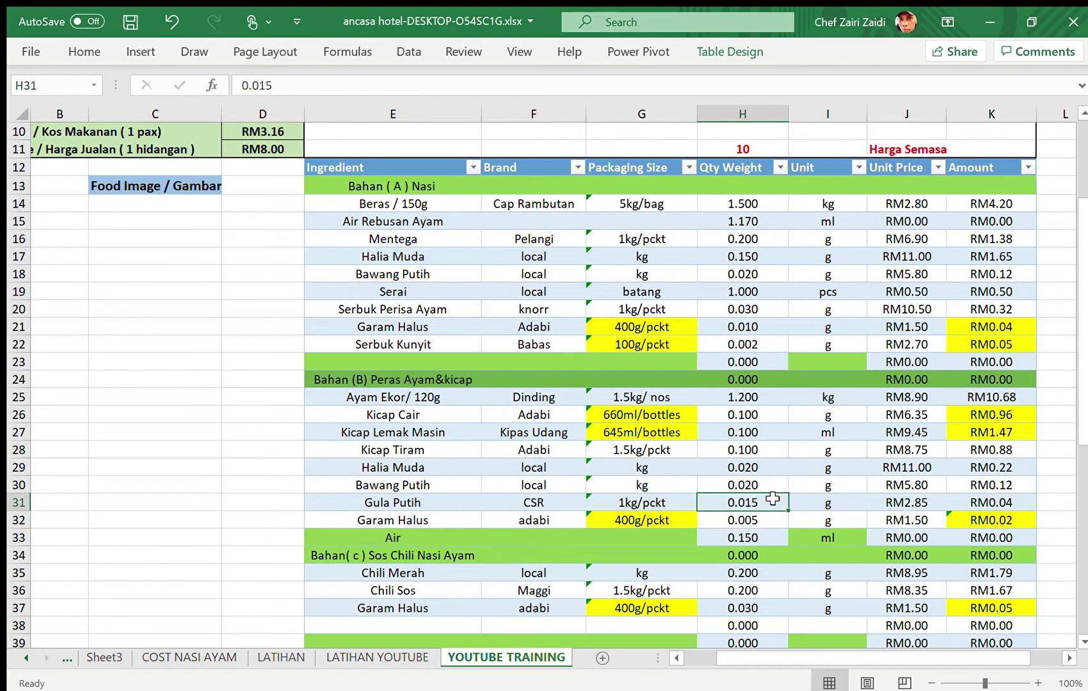
left_click(1017, 607)
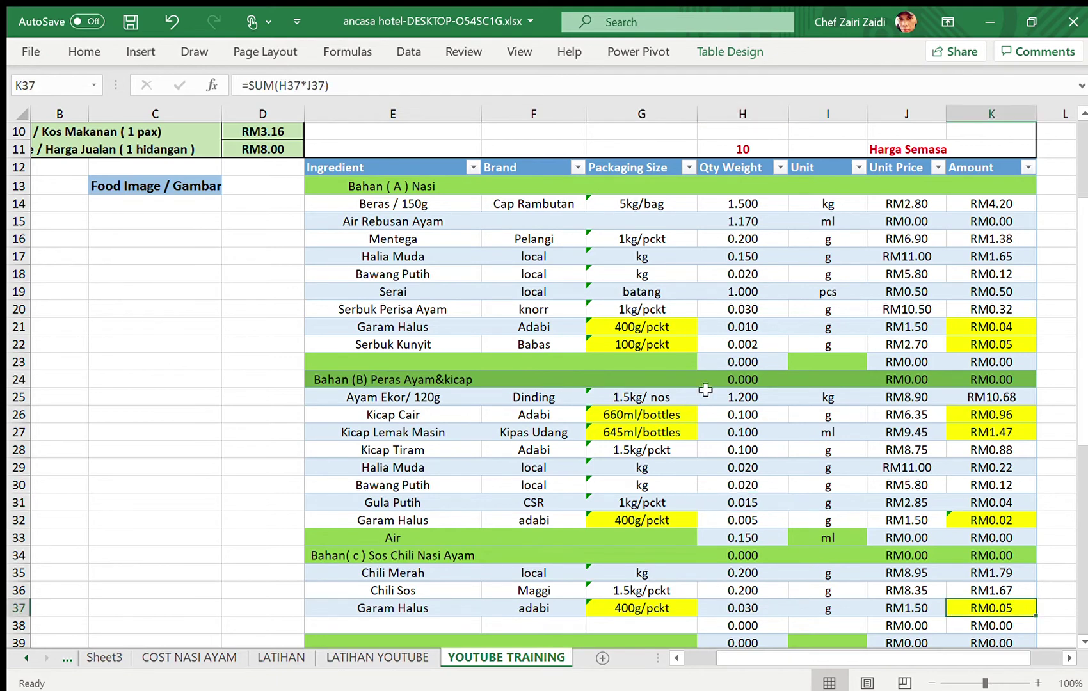
left_click(351, 87)
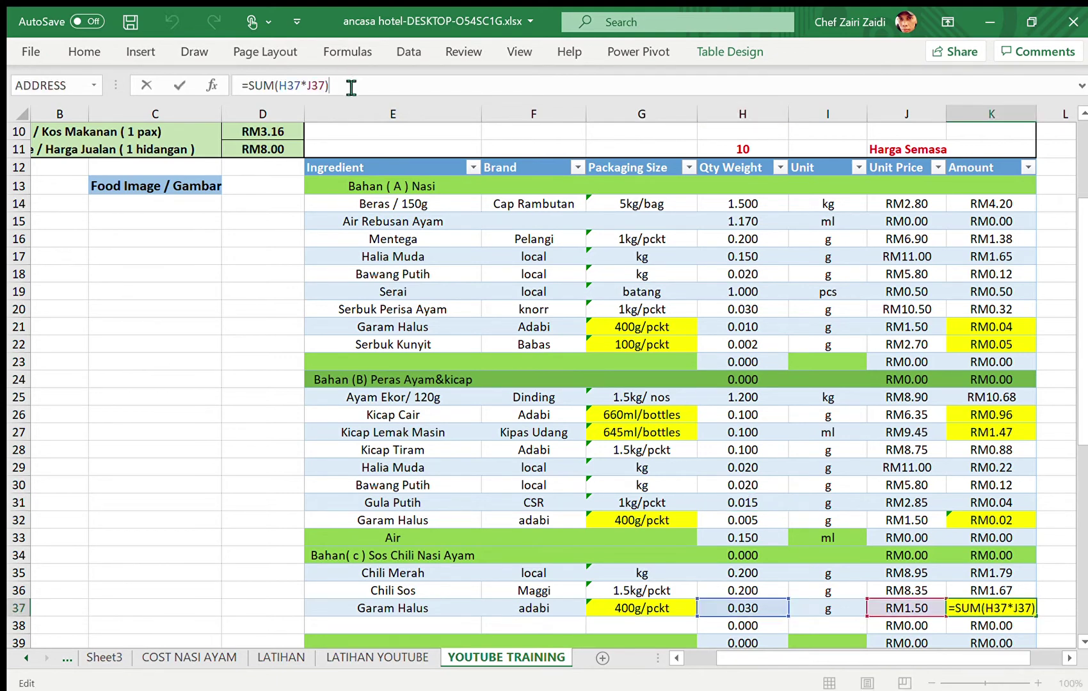
type("/")
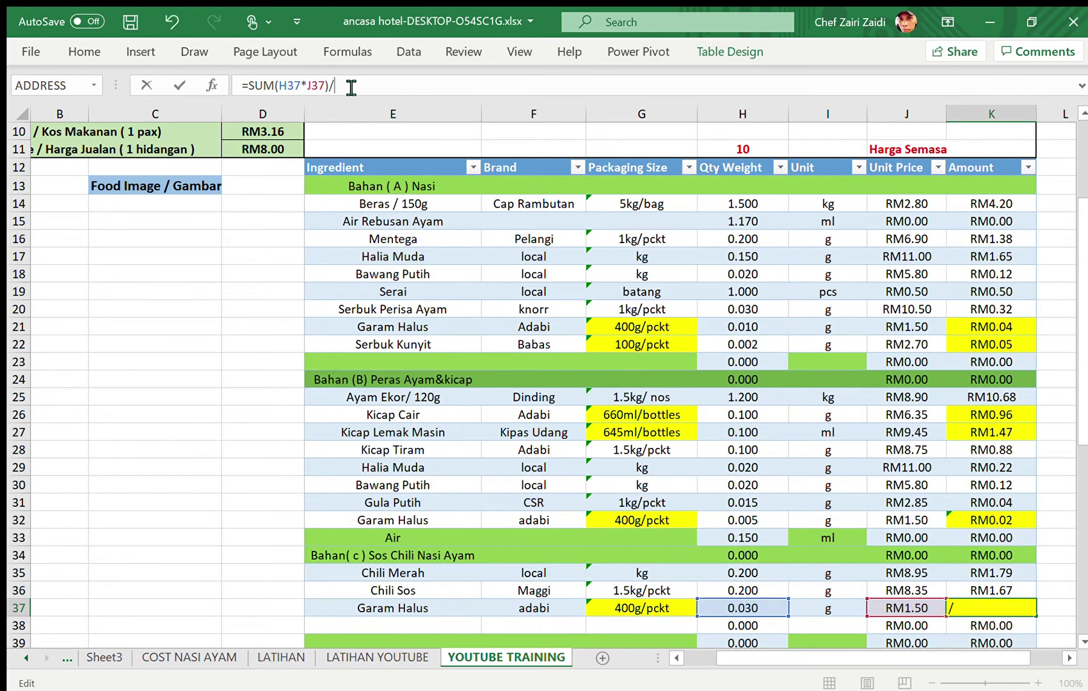
type(".400")
key("Return")
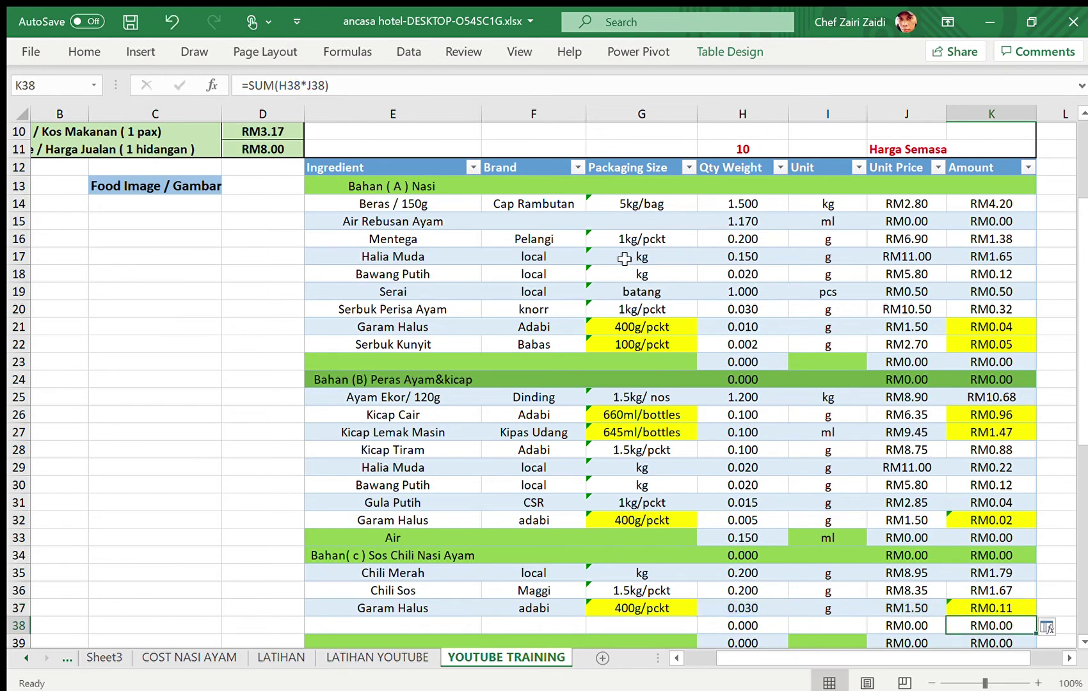
Step: Add the ingredient Gula Putih in row 38 with brand Prai and packaging size 1kg/pckt
left_click(423, 625)
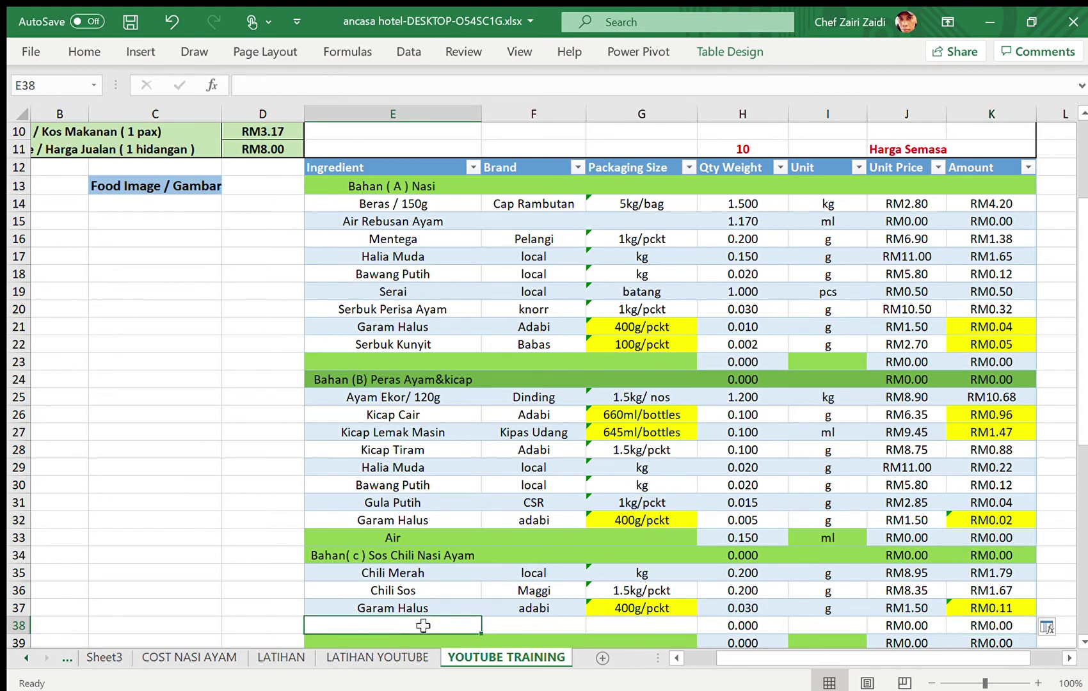
type("Gula Putih")
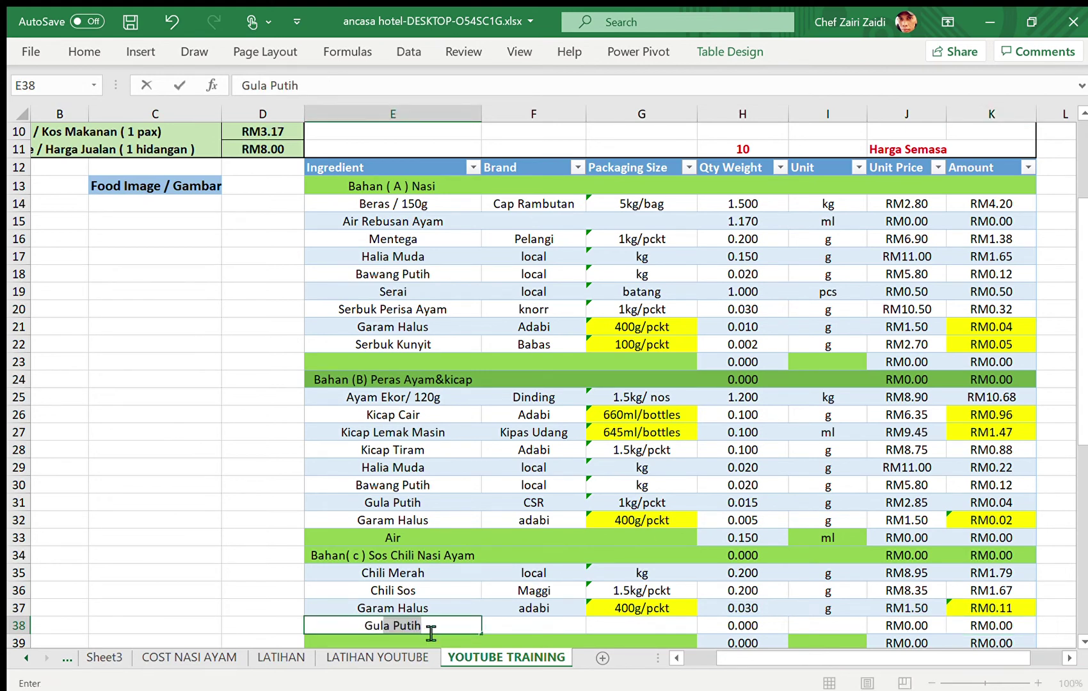
key("Tab")
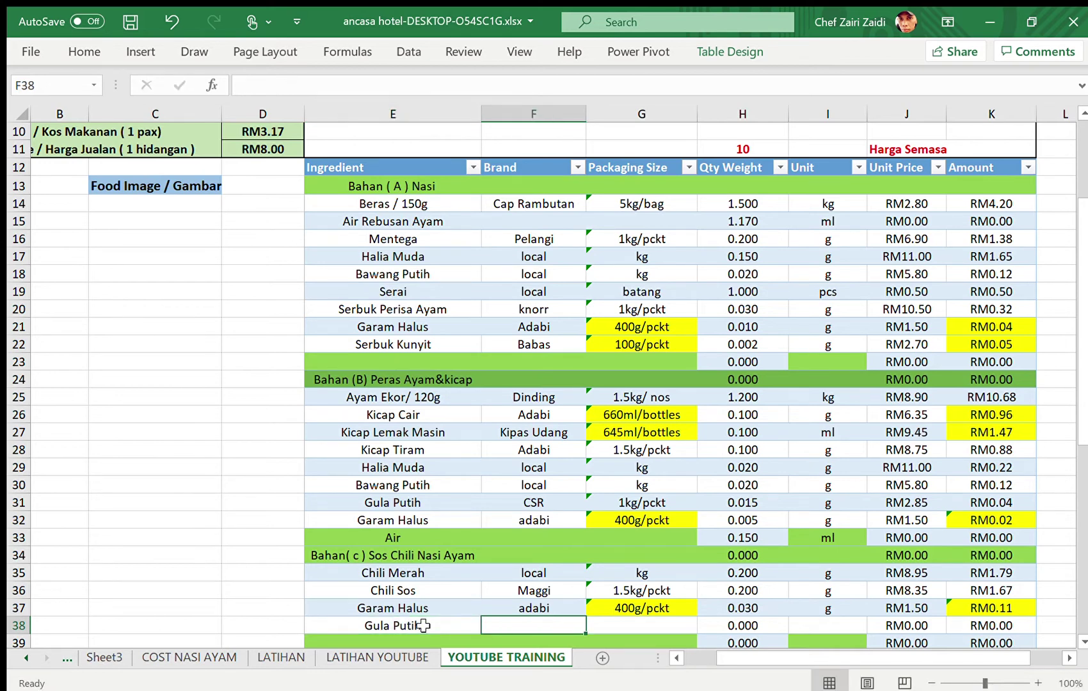
type("Prai")
key("Tab")
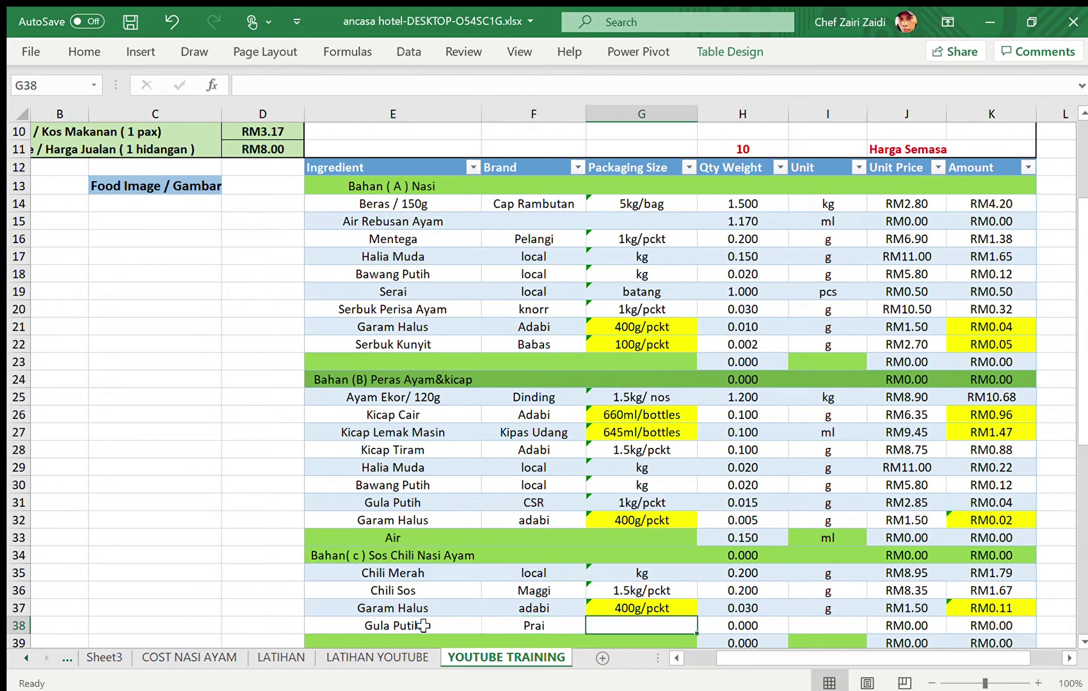
type("1kg/pckt")
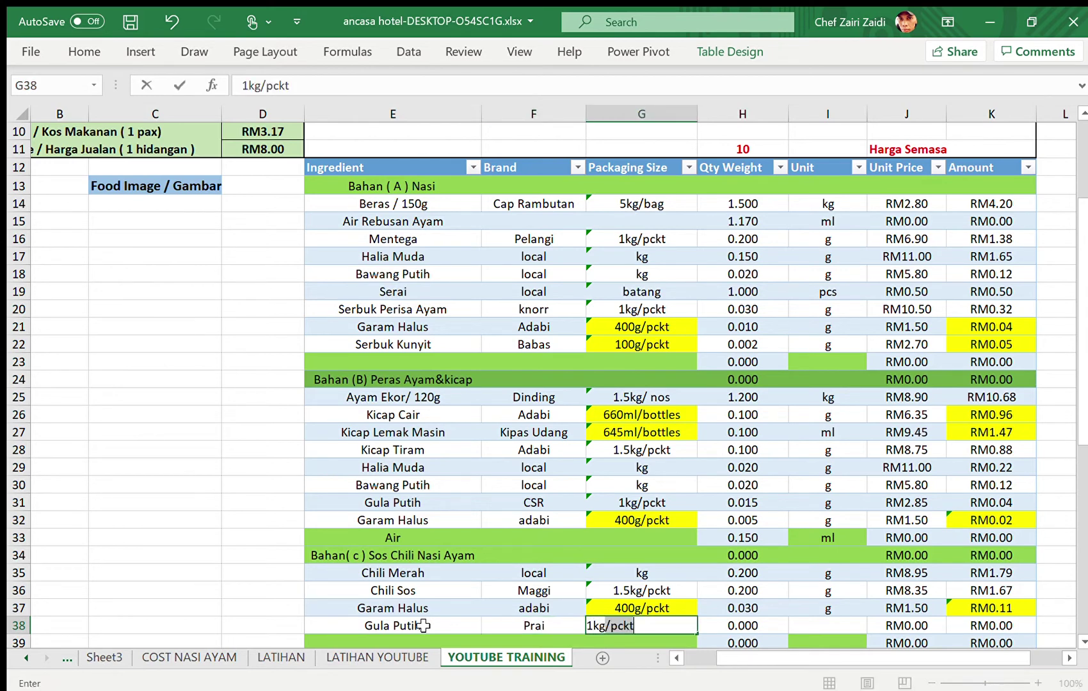
key("Tab")
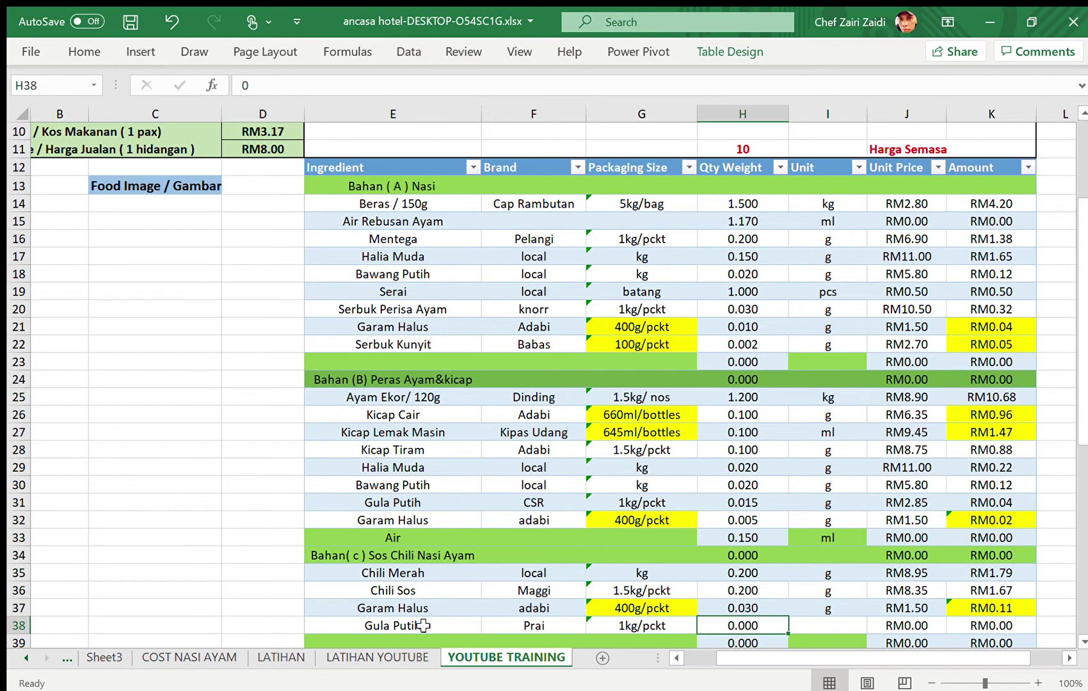
Step: Set Gula Putih's quantity in row 38 to 0.250, its unit to g and its unit price to 2.85
type(".250")
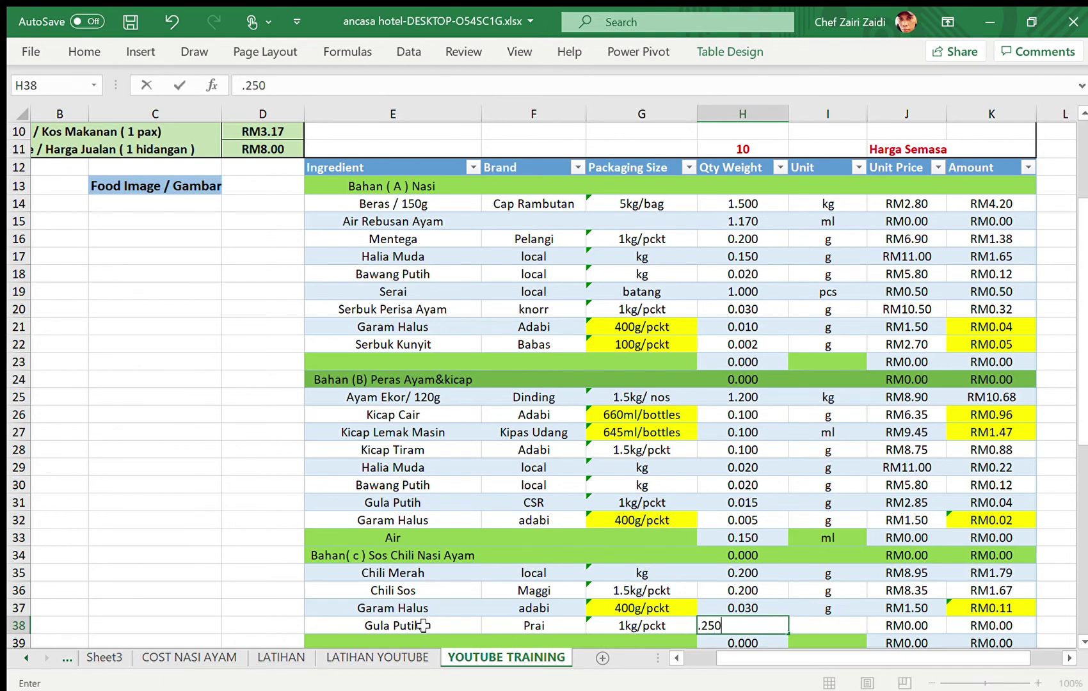
key("Tab")
type("g")
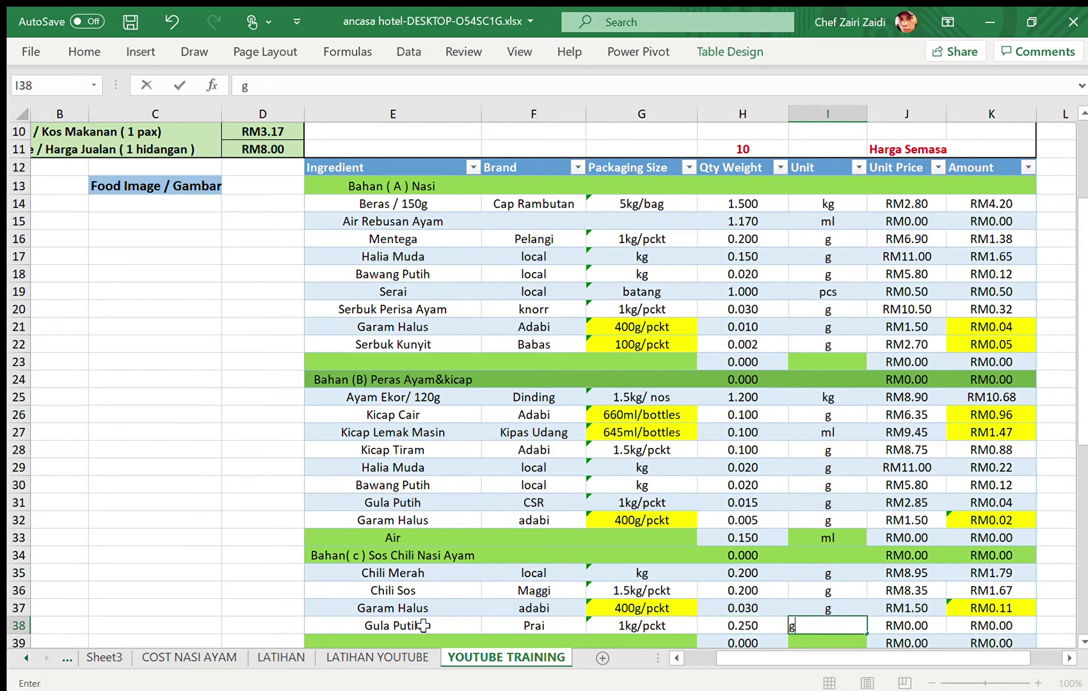
key("Tab")
type("2.85")
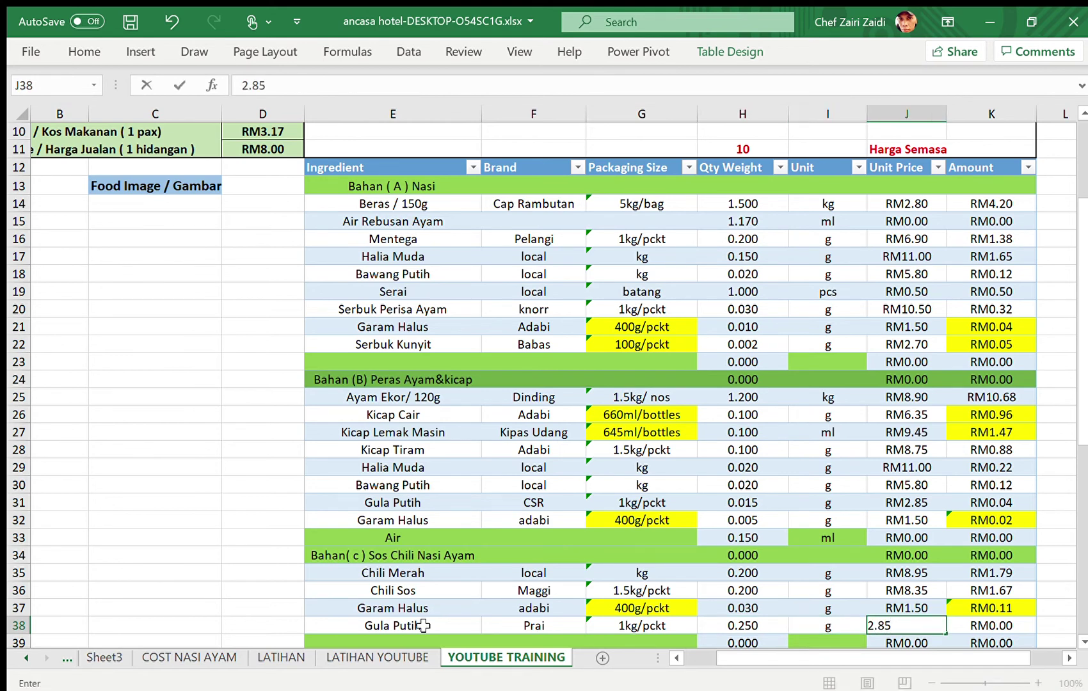
key("Return")
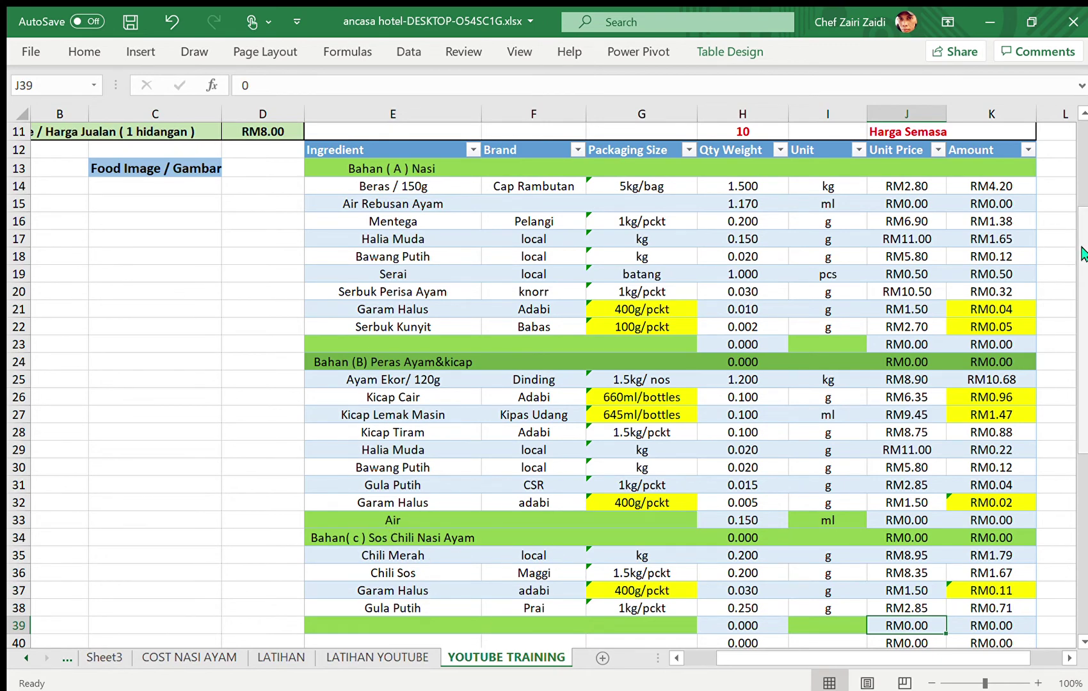
Step: Try a selling price of 60 for 10 pax in cell D6 of the cost summary
left_click_drag(1081, 263, 1078, 218)
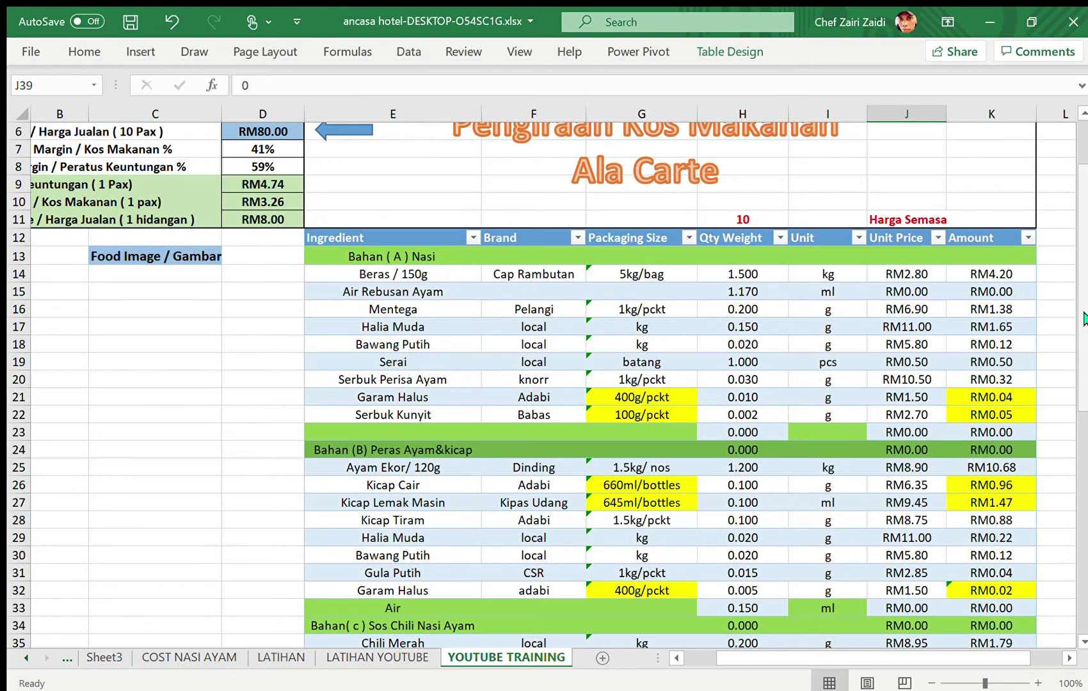
left_click_drag(1081, 318, 1076, 256)
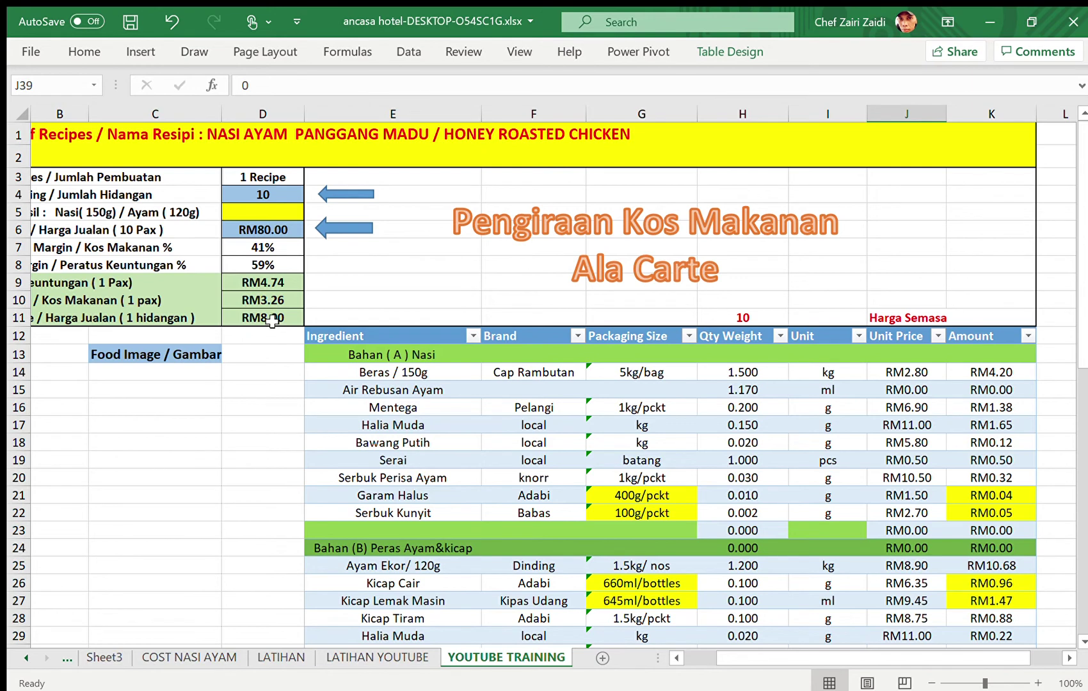
left_click(270, 230)
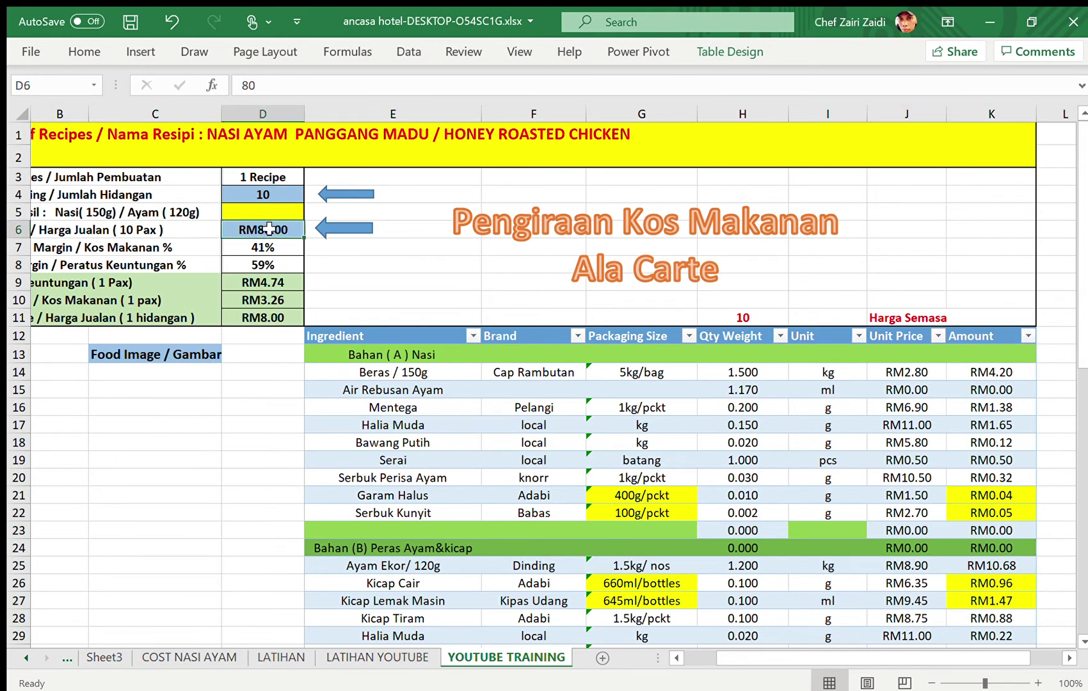
type("60")
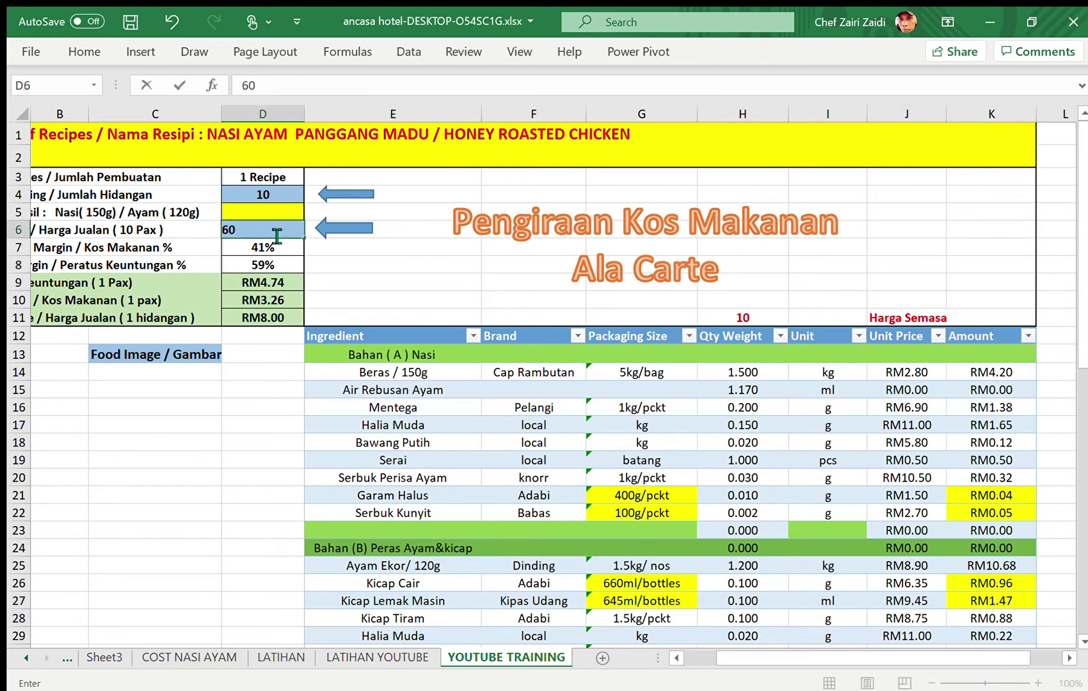
key("Return")
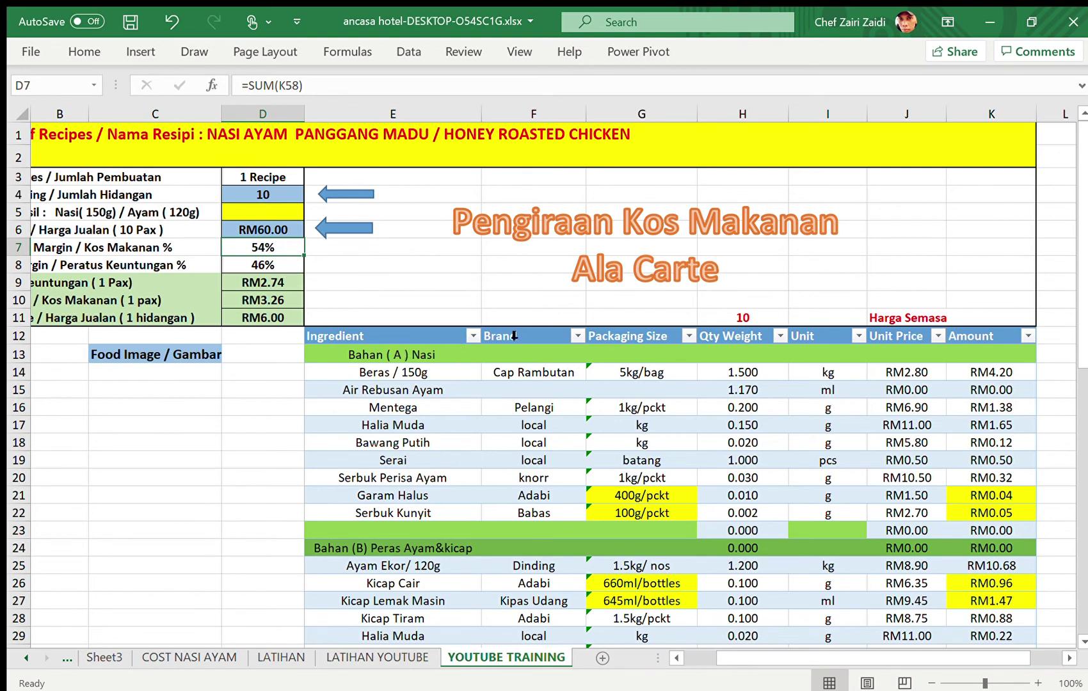
Step: Restore the 10 pax selling price in cell D6 to 80
left_click(262, 228)
type("80")
key("Return")
Step: Enter the section heading "Bahan (D ) Hiasan" in the green ingredient row 39
scroll(1084, 372, "down", 1)
scroll(1085, 371, "down", 6)
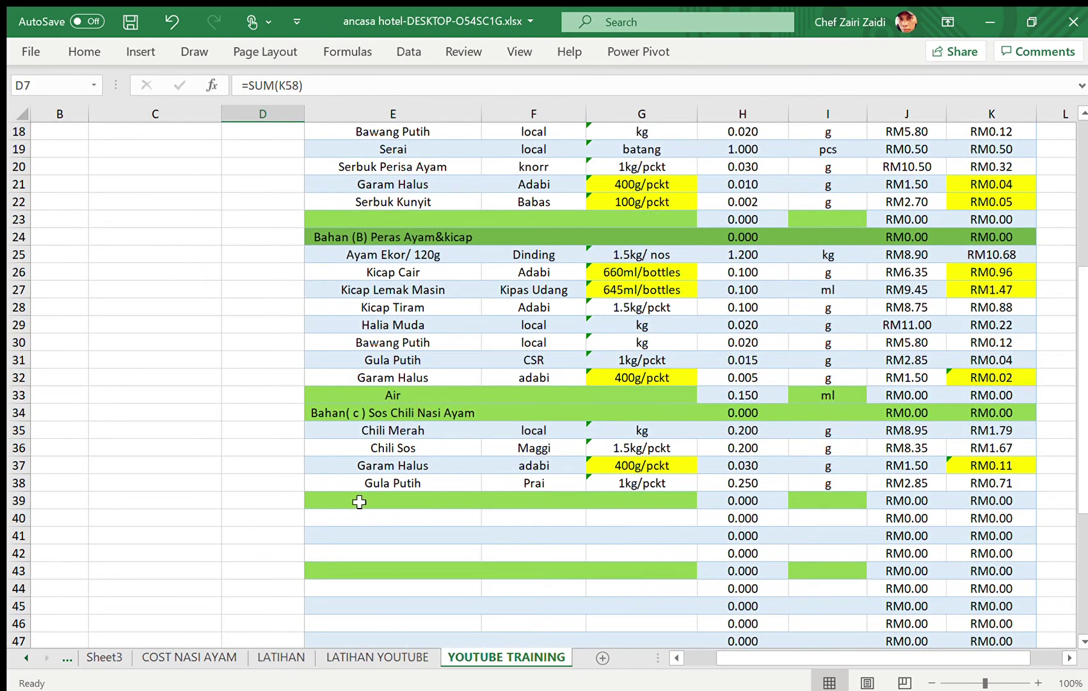
left_click(360, 502)
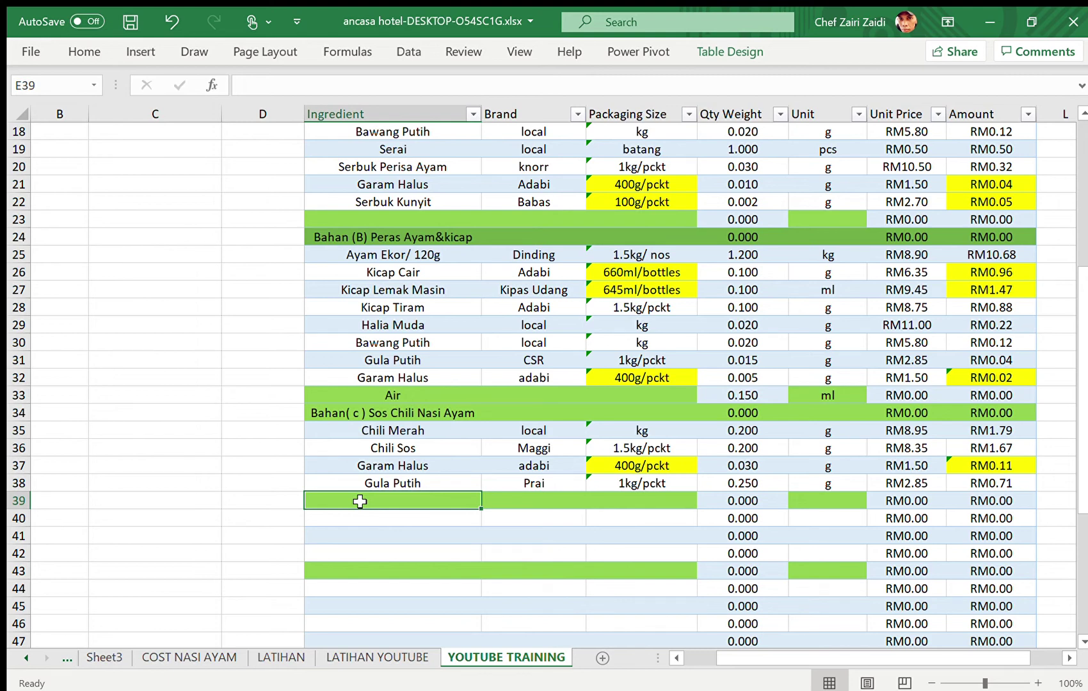
type("Bahan")
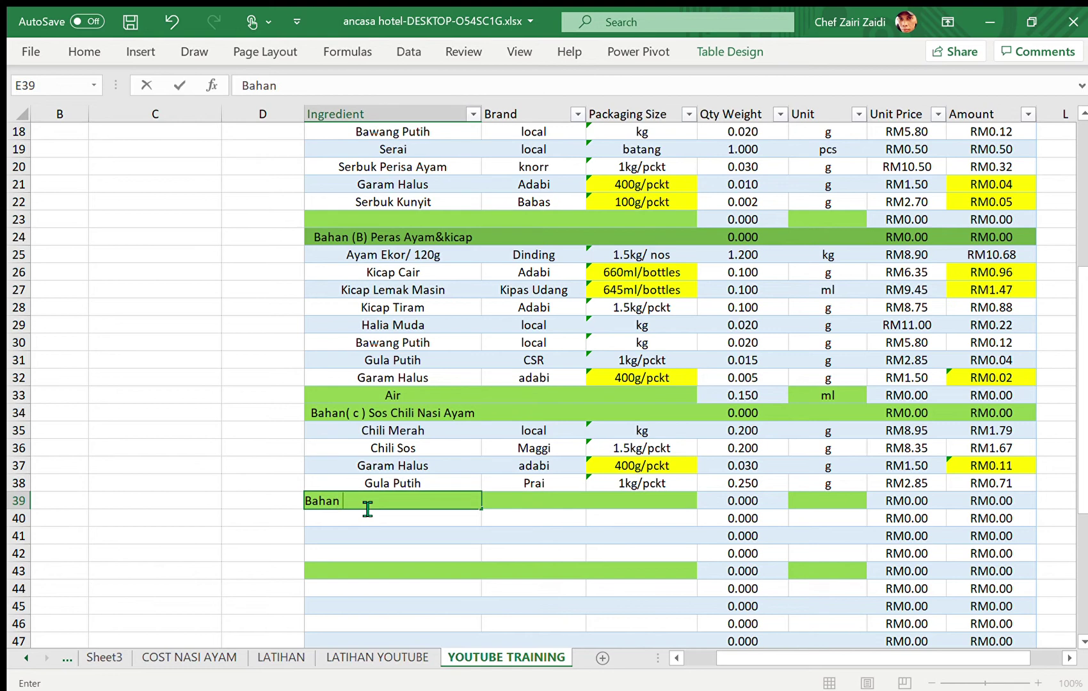
type(" (D ) Hiasan")
key("Return")
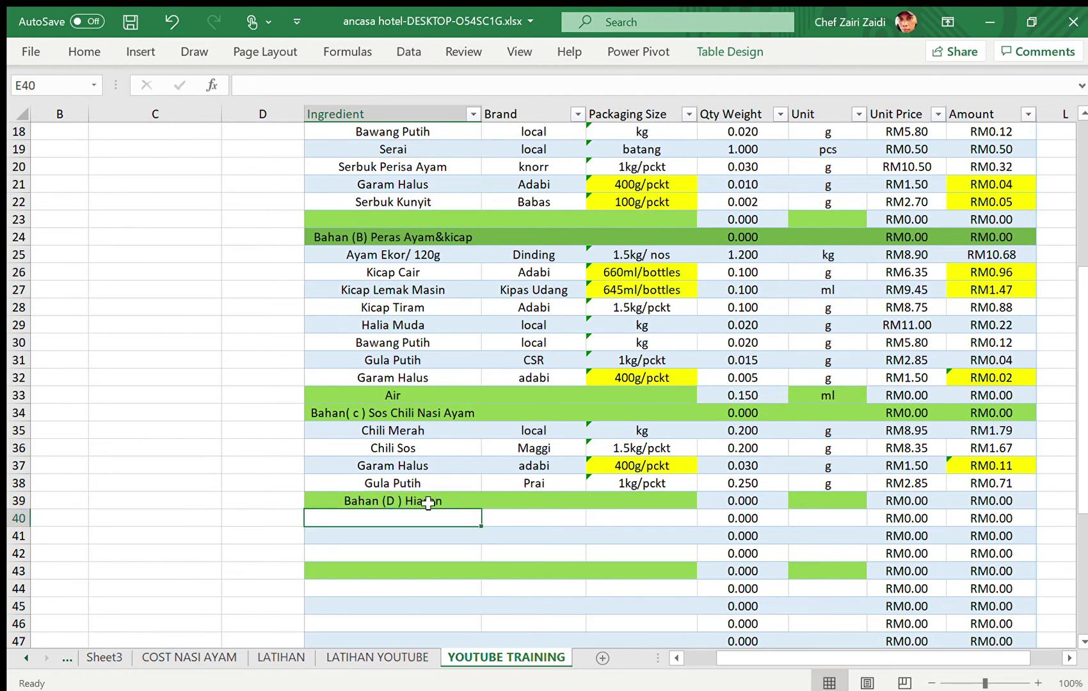
Step: Enter "Daun Salad Segar" as the ingredient in row 40 with the brand Romaine
type("Daun Salad Seg ar")
key("Return")
left_click(370, 520)
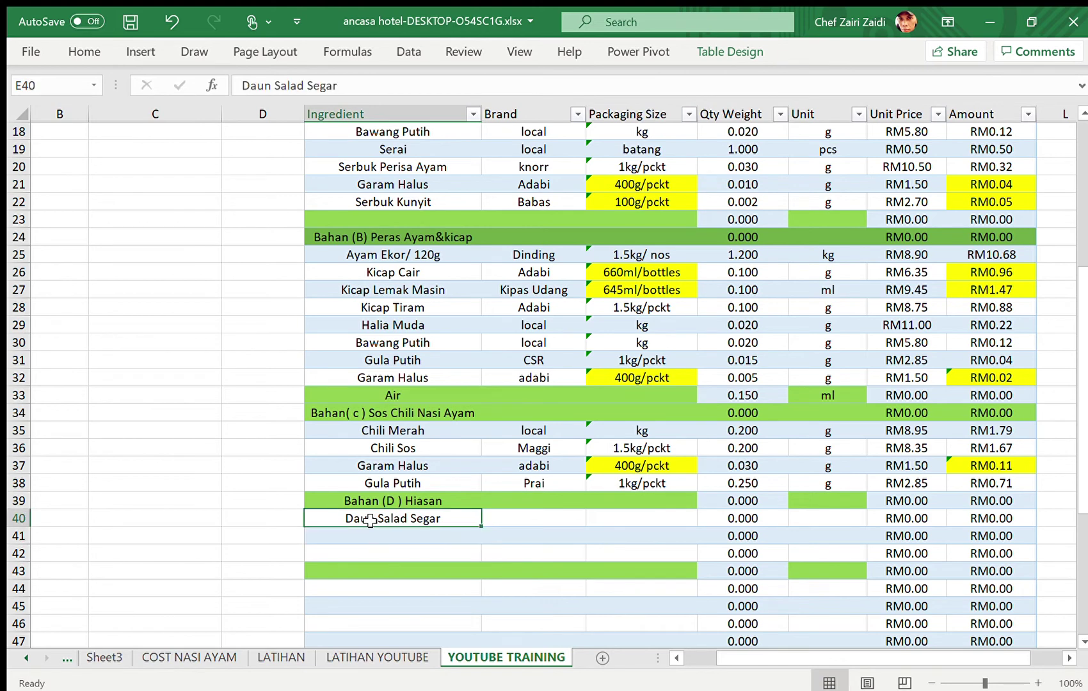
key("Right")
type("Romaine")
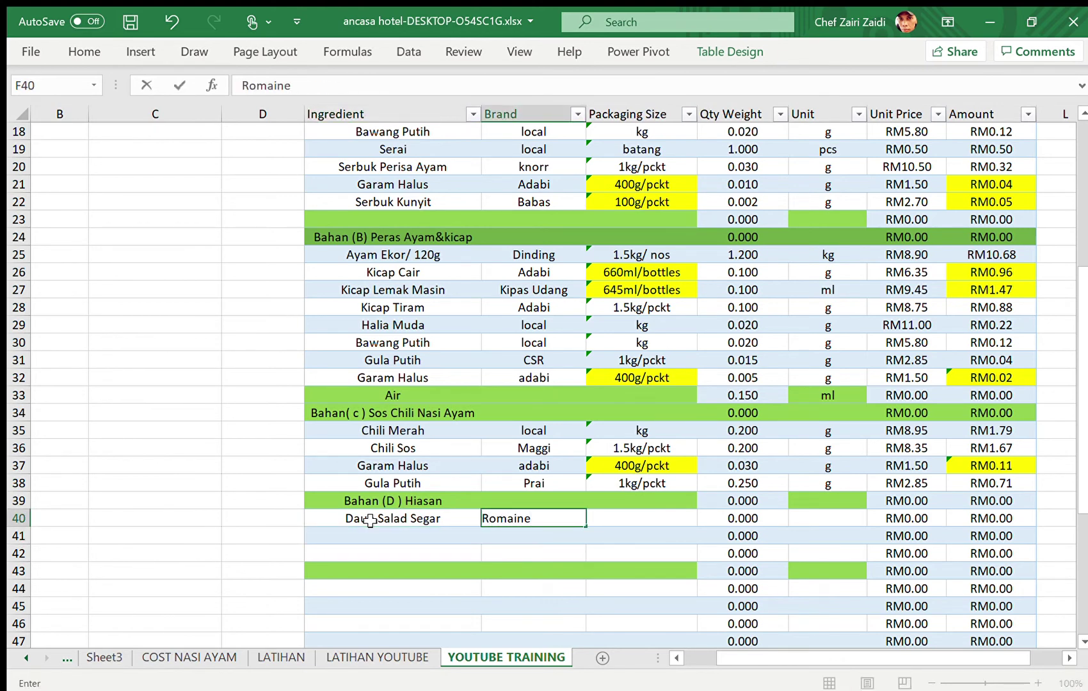
key("Right")
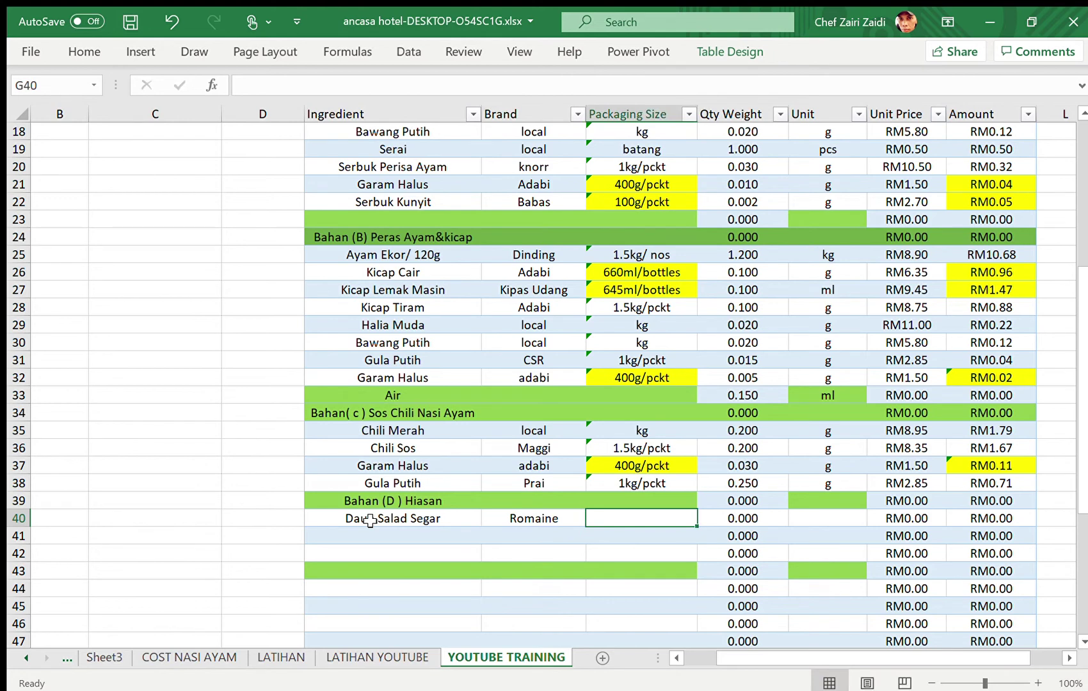
Step: Set the packaging size of Daun Salad Segar in row 40 to 220g/pckt and its quantity to 0.100
type("2")
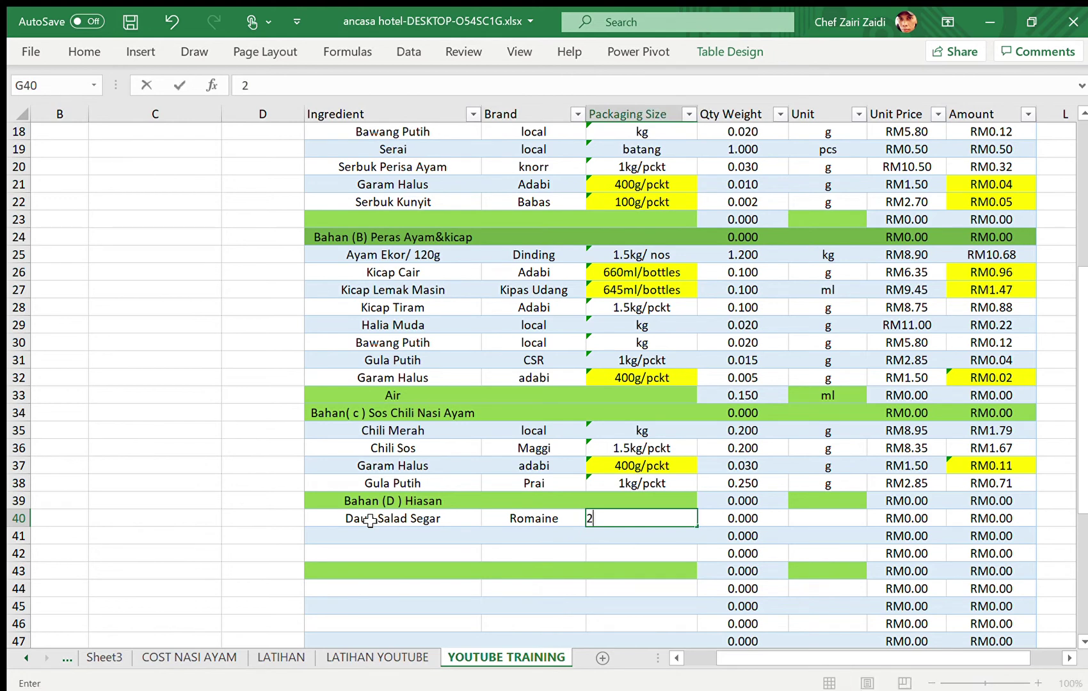
type("20g/pckt")
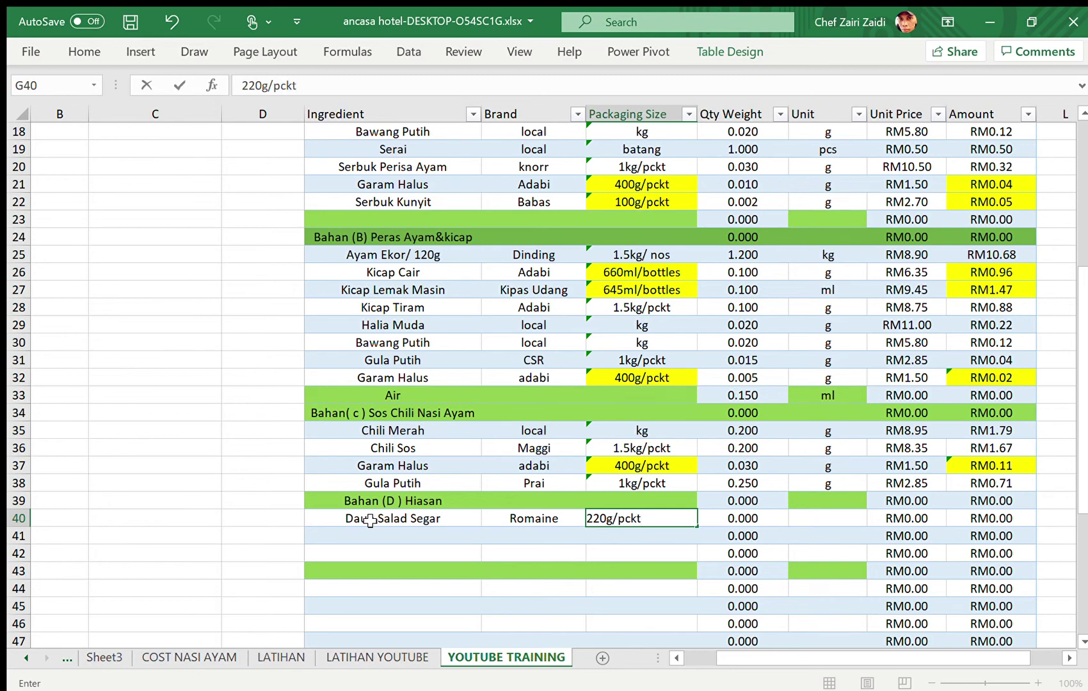
key("Tab")
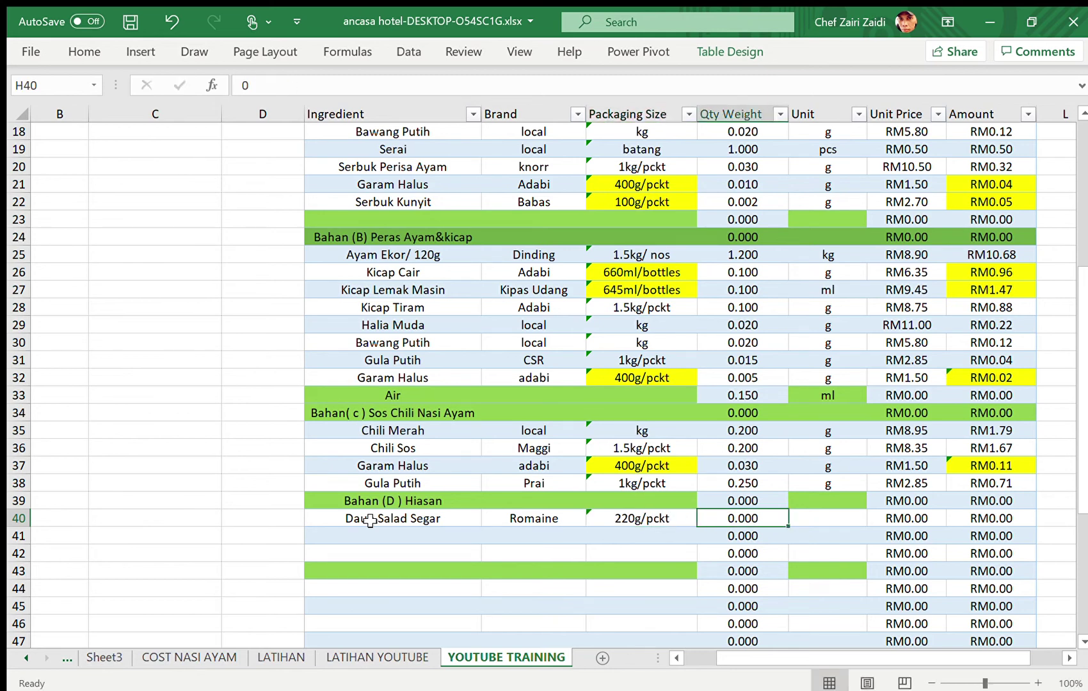
type(".100")
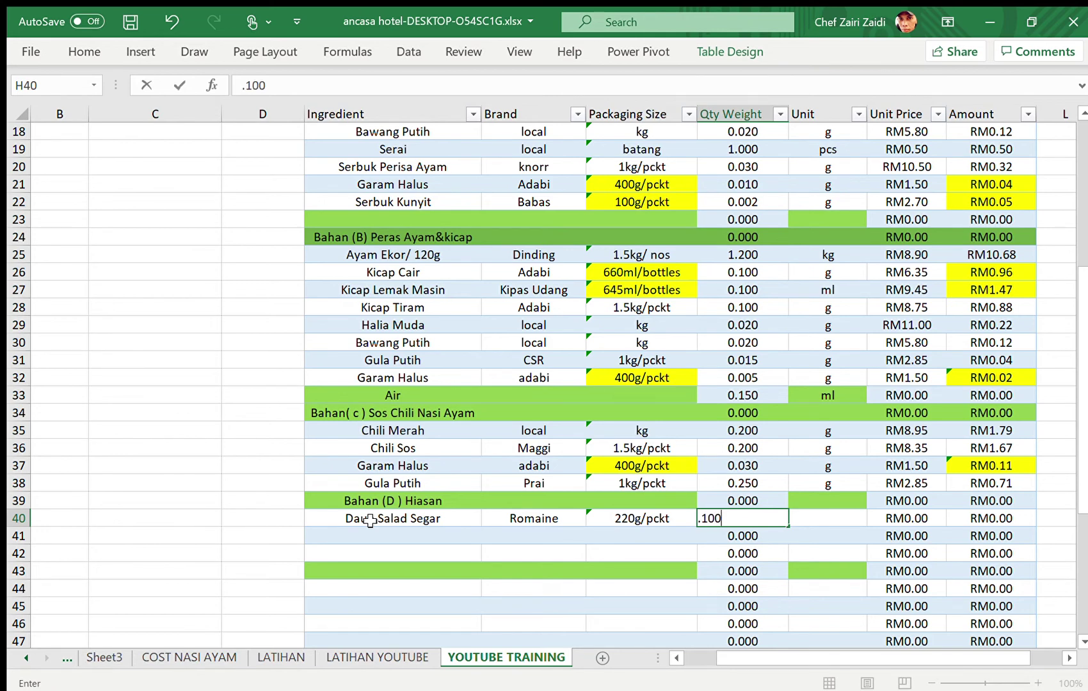
key("Tab")
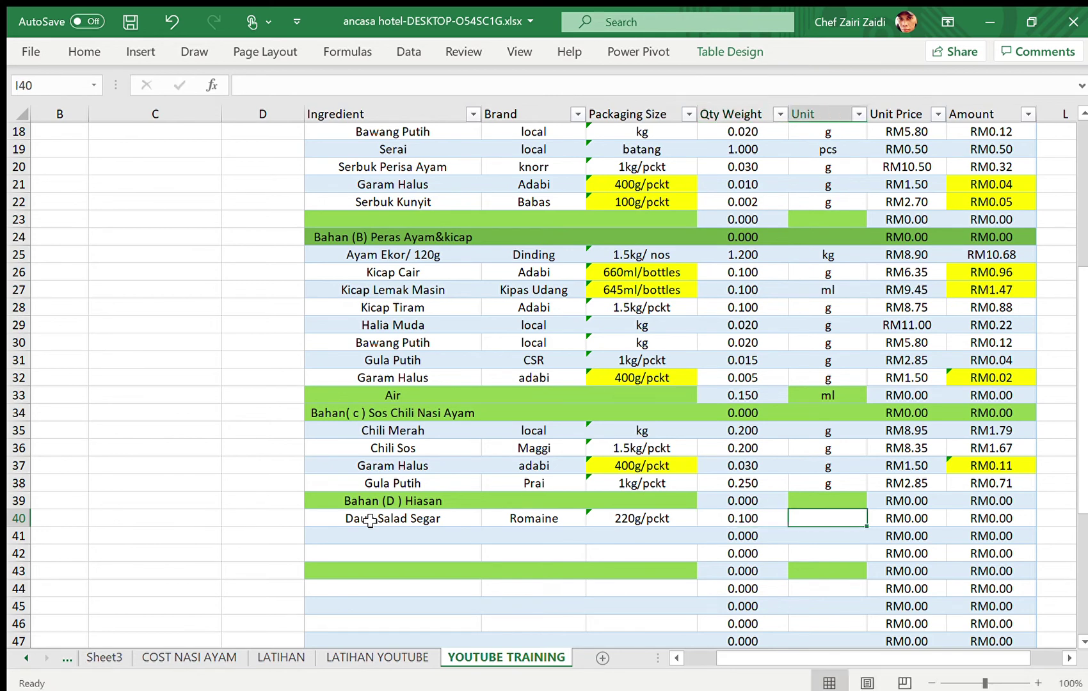
Step: Append "/10g" to the ingredient name Daun Salad Segar in cell E40
left_click(358, 520)
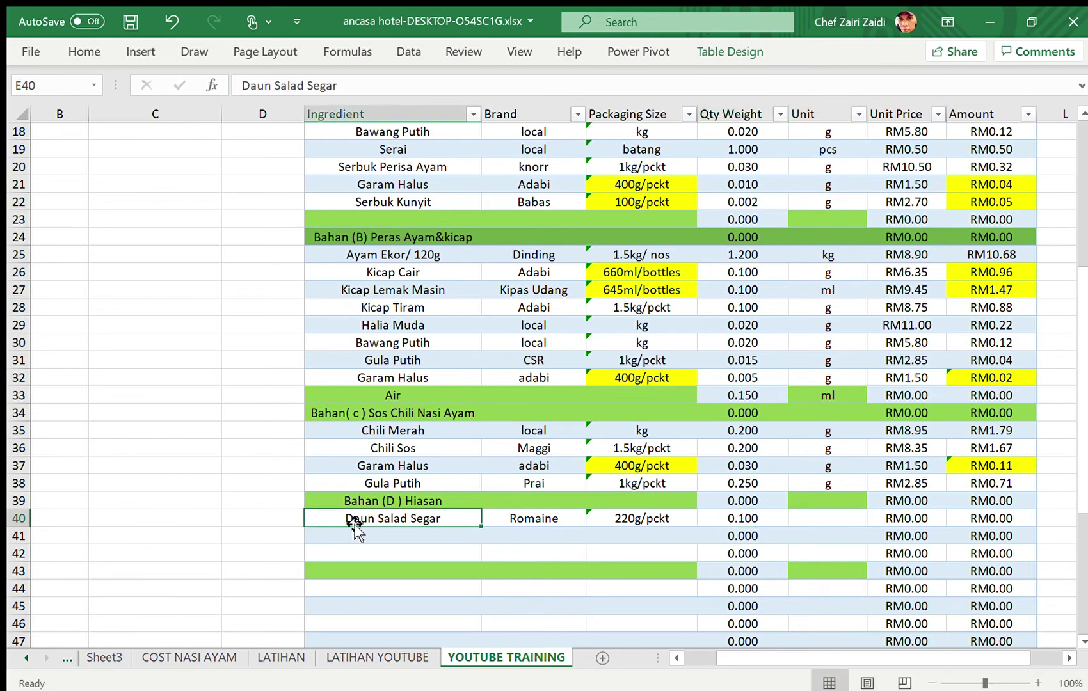
left_click(351, 89)
type("/")
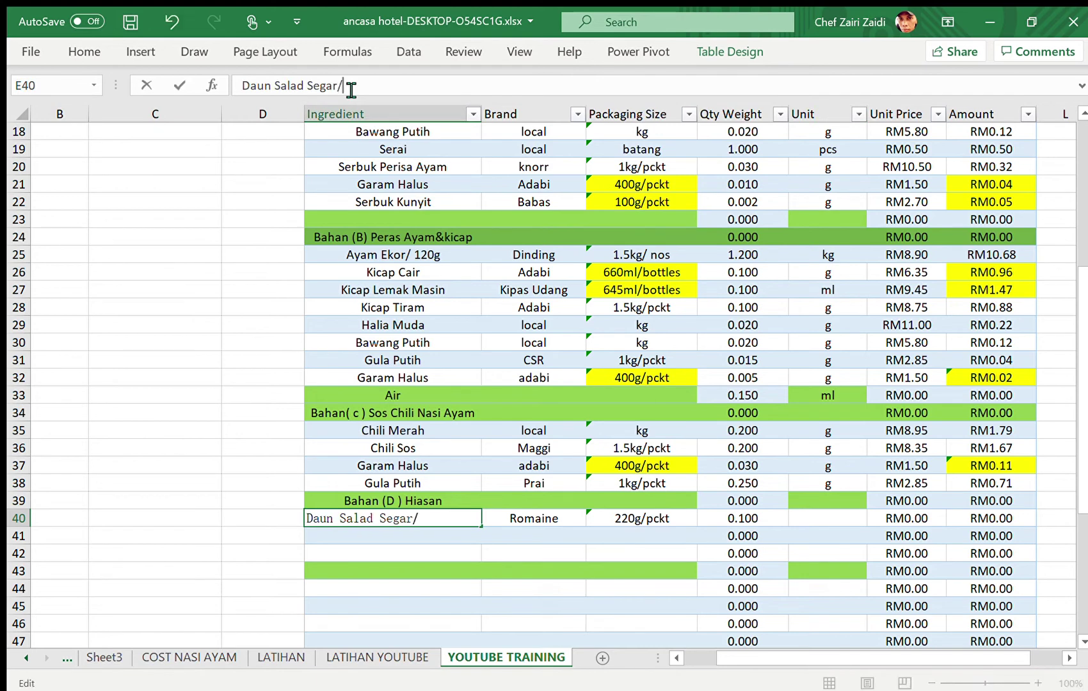
type("10g")
left_click(400, 590)
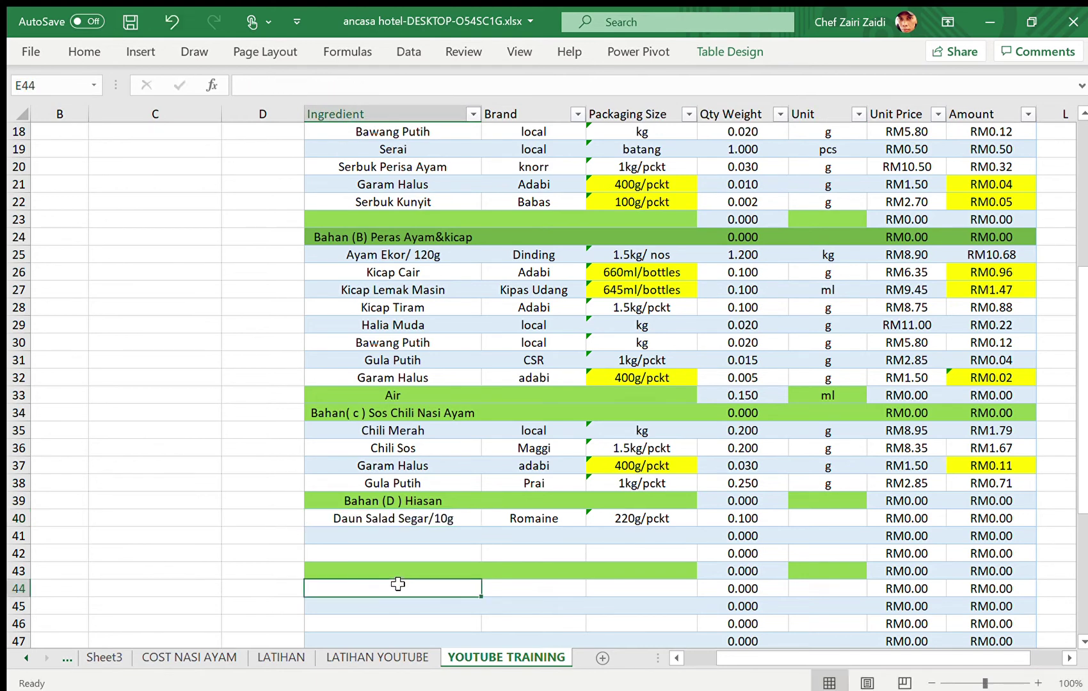
Step: Append "/2 tbsp" to the ingredient name Garam Halus in the chili sauce section, cell E37
left_click(395, 485)
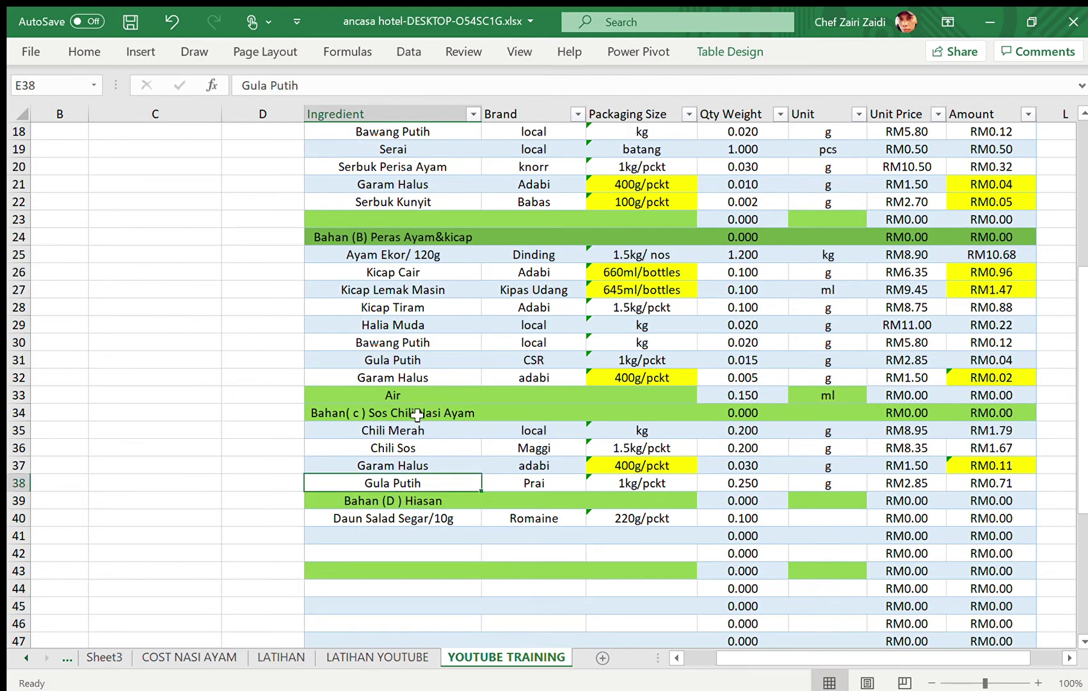
left_click(380, 467)
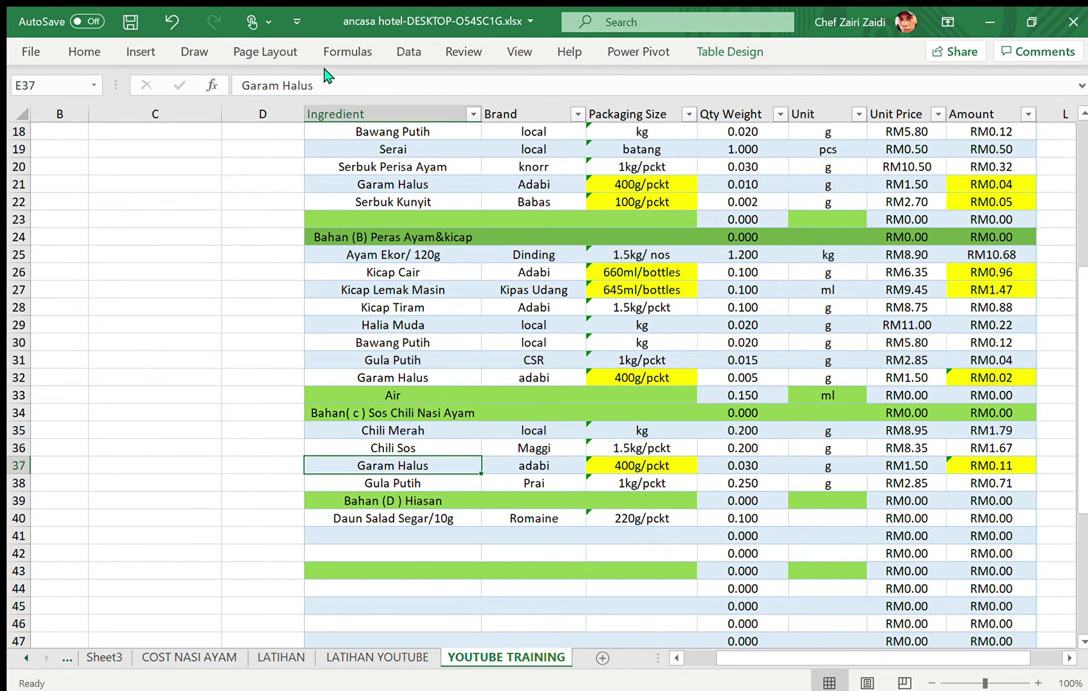
left_click(337, 92)
type("/")
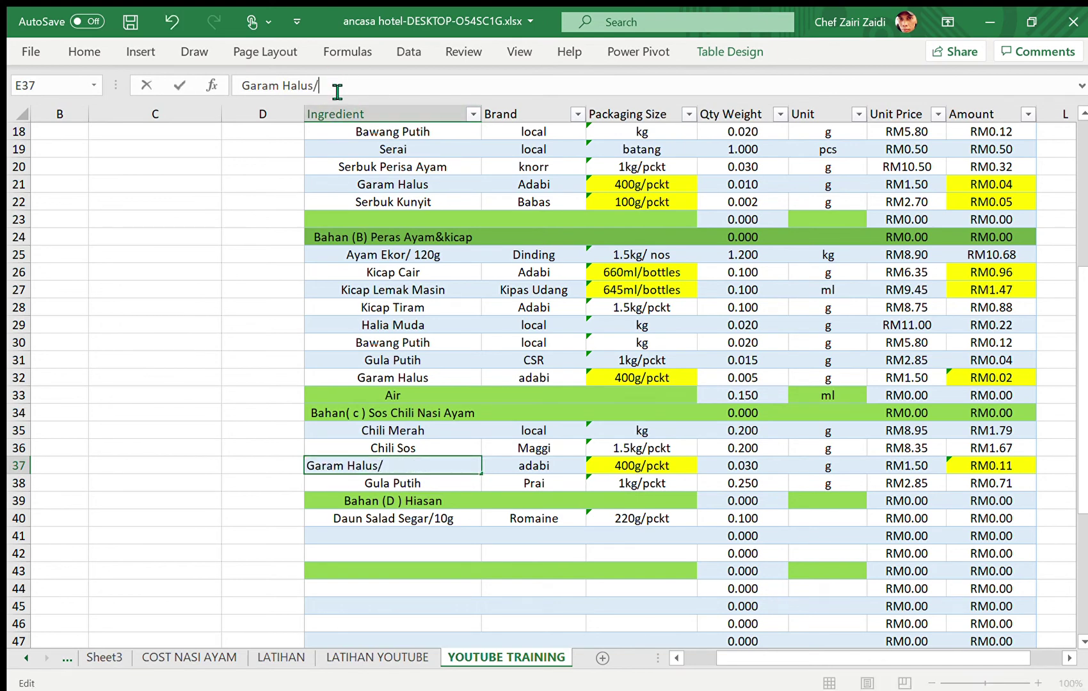
type("2 tbsp")
left_click(190, 272)
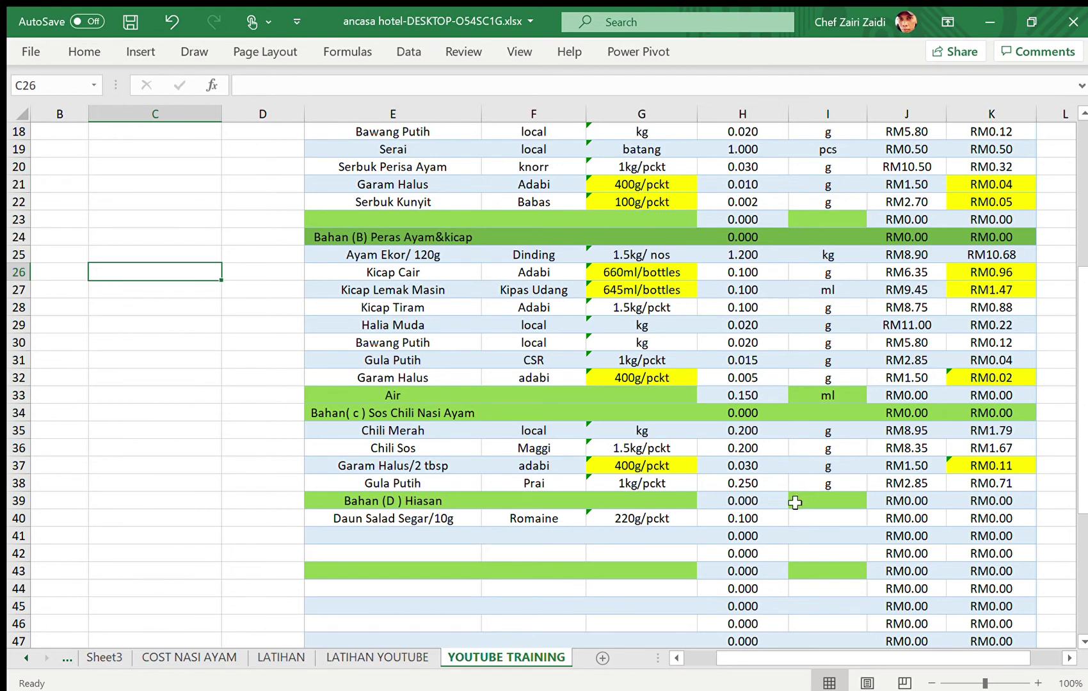
Step: Set the unit of Daun Salad Segar in row 40 to g and its unit price to 2.30
left_click(847, 519)
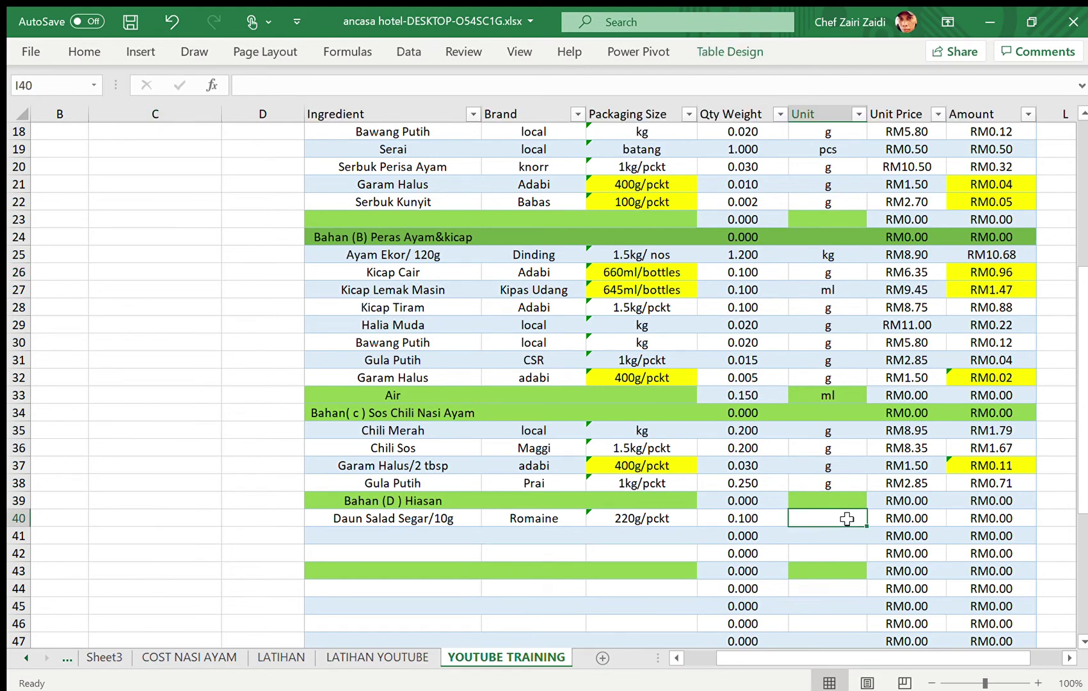
type("g")
key("Tab")
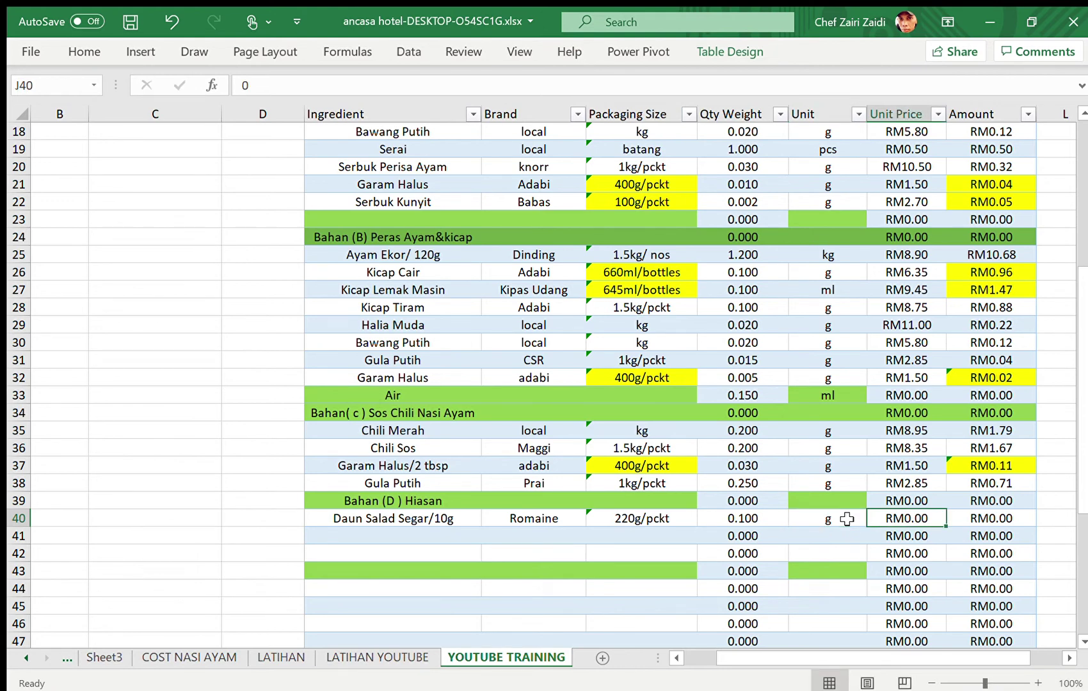
type("2.30")
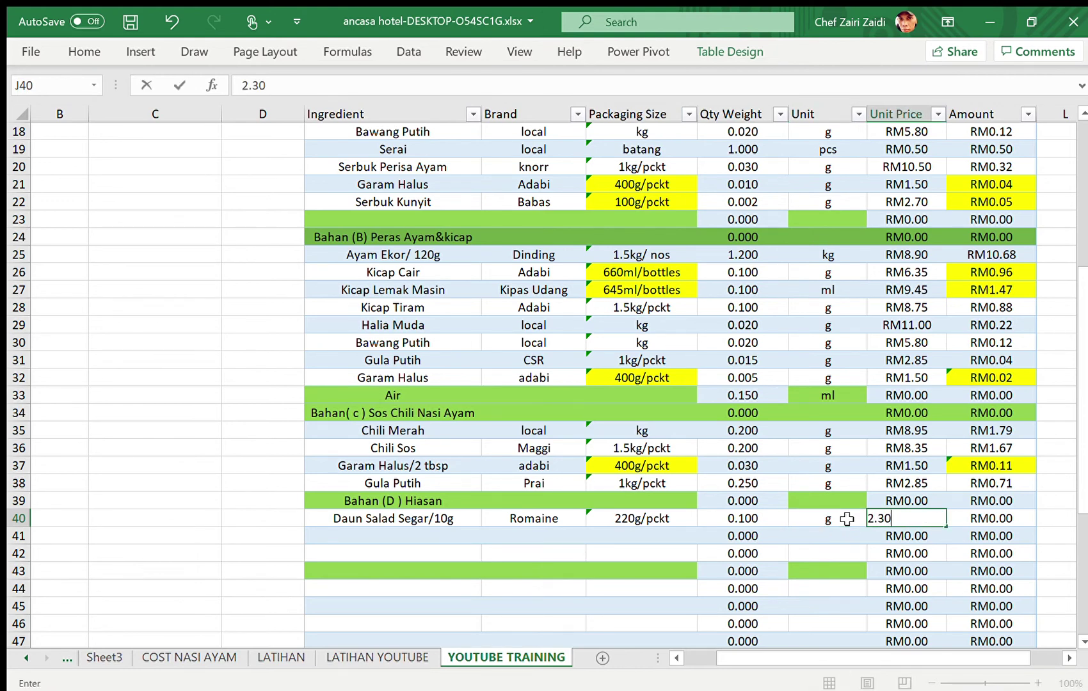
key("Return")
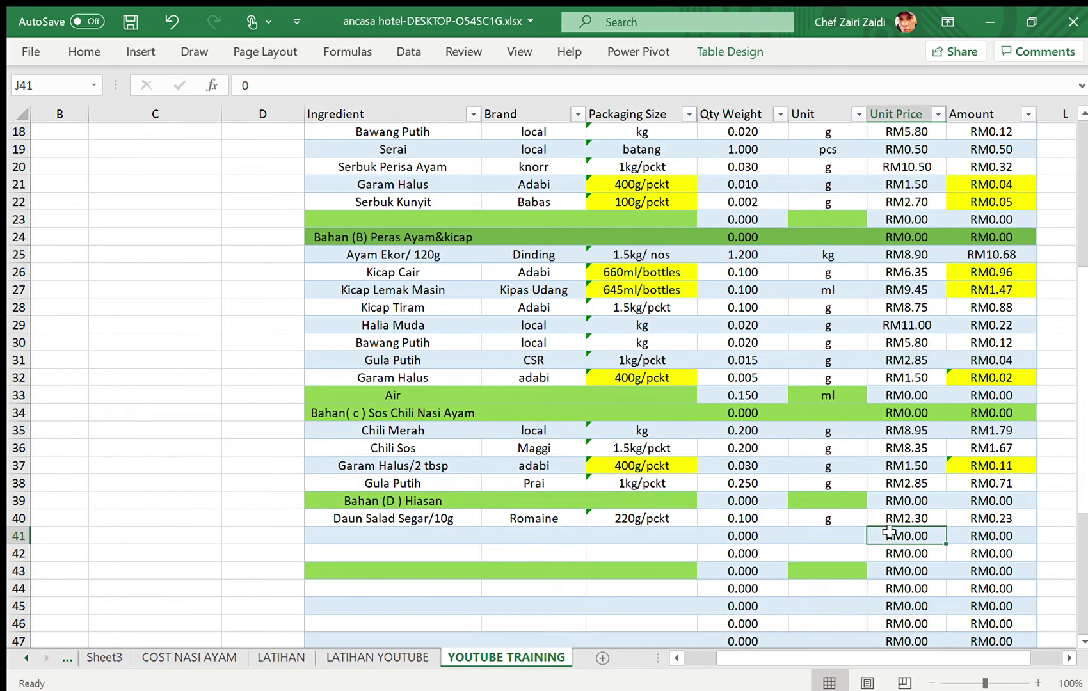
Step: Highlight the 220g/pckt packaging size cell G40 with a yellow fill
left_click(647, 521)
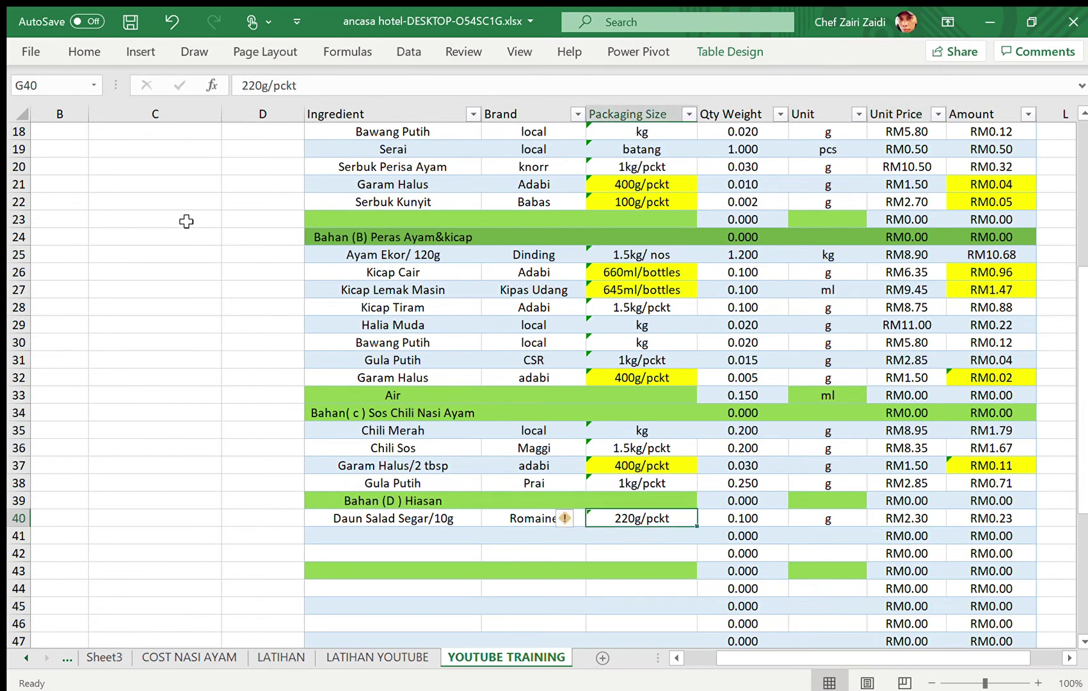
left_click(84, 51)
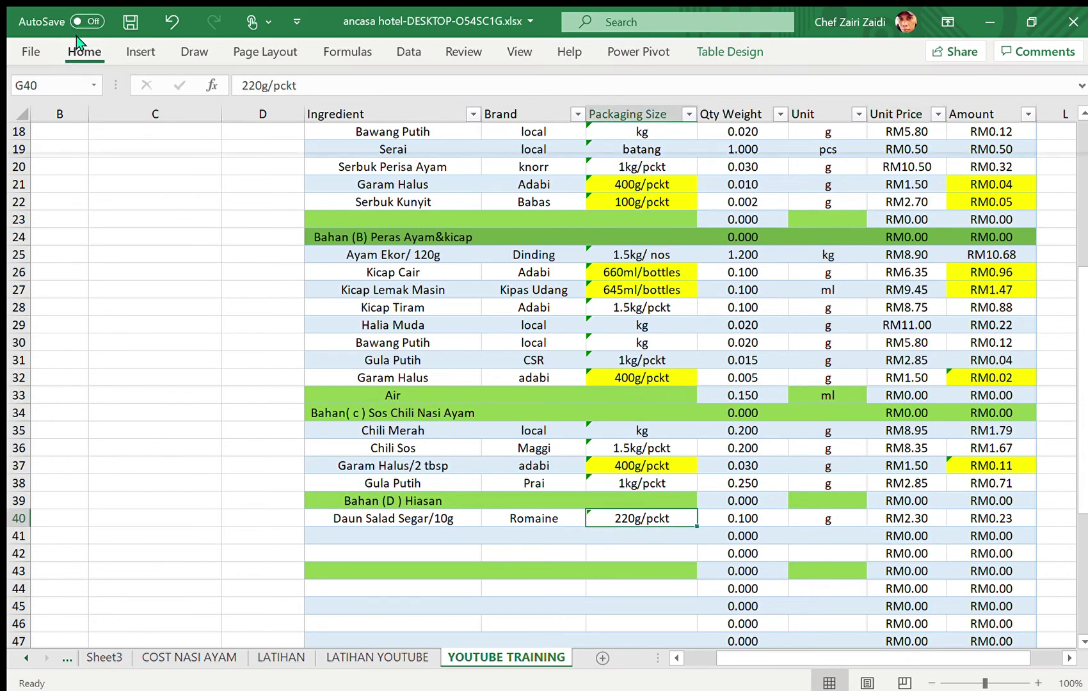
key("F4")
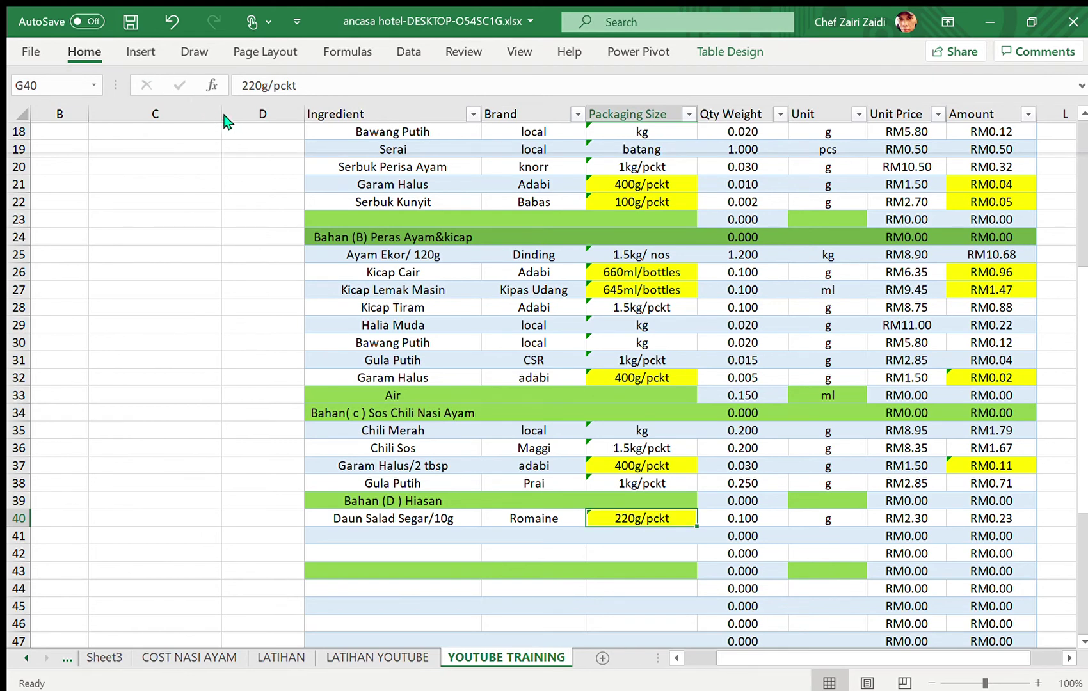
left_click(583, 562)
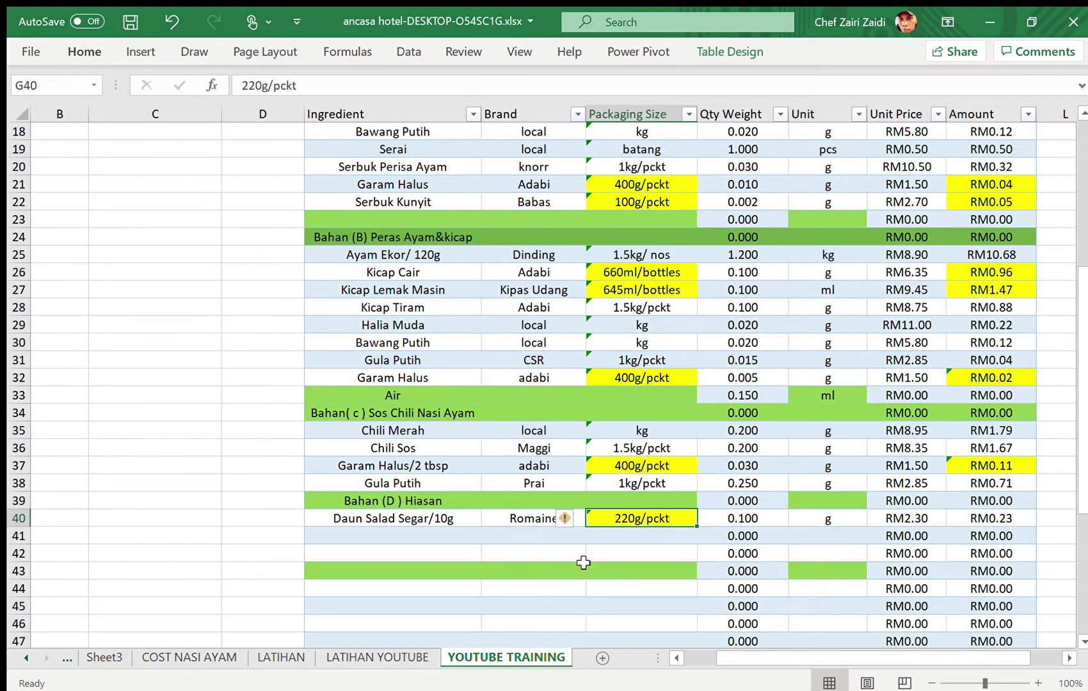
Step: Extend the amount formula in K40 to divide by the pack weight, making it =SUM(H40*J40)/.220
left_click(1002, 519)
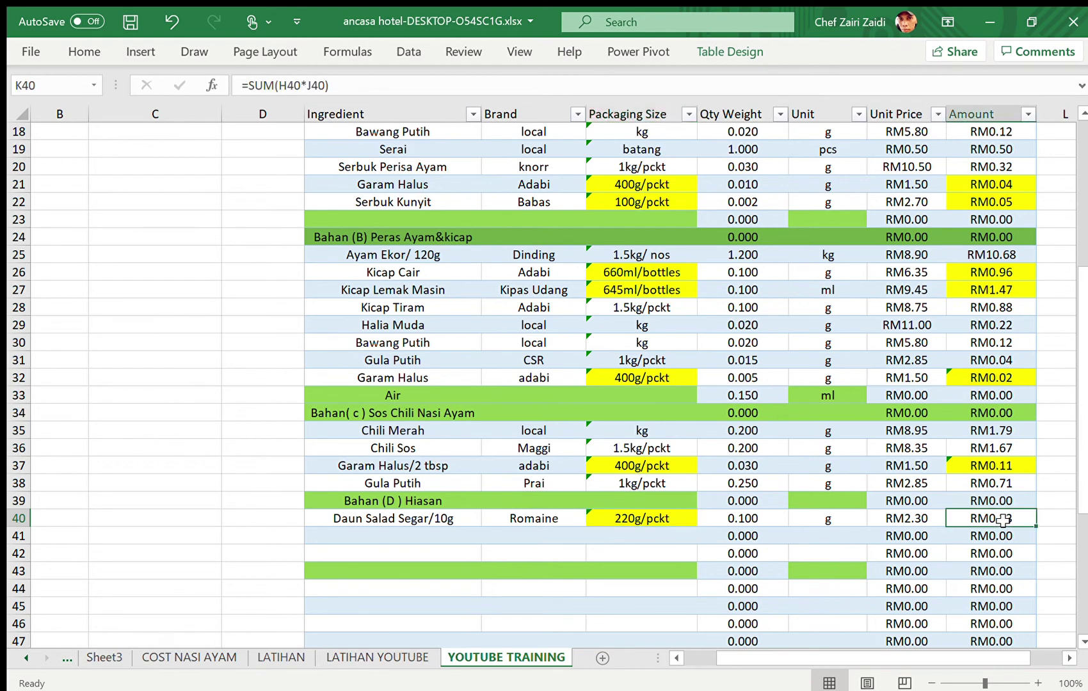
left_click(351, 86)
type("/.220")
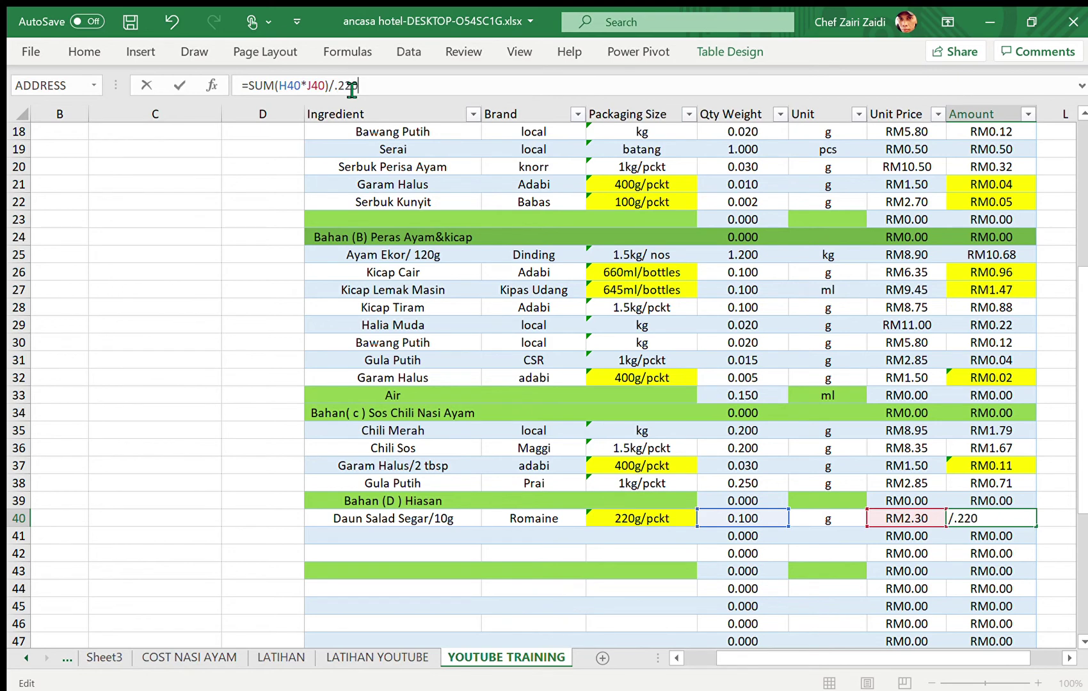
key("Return")
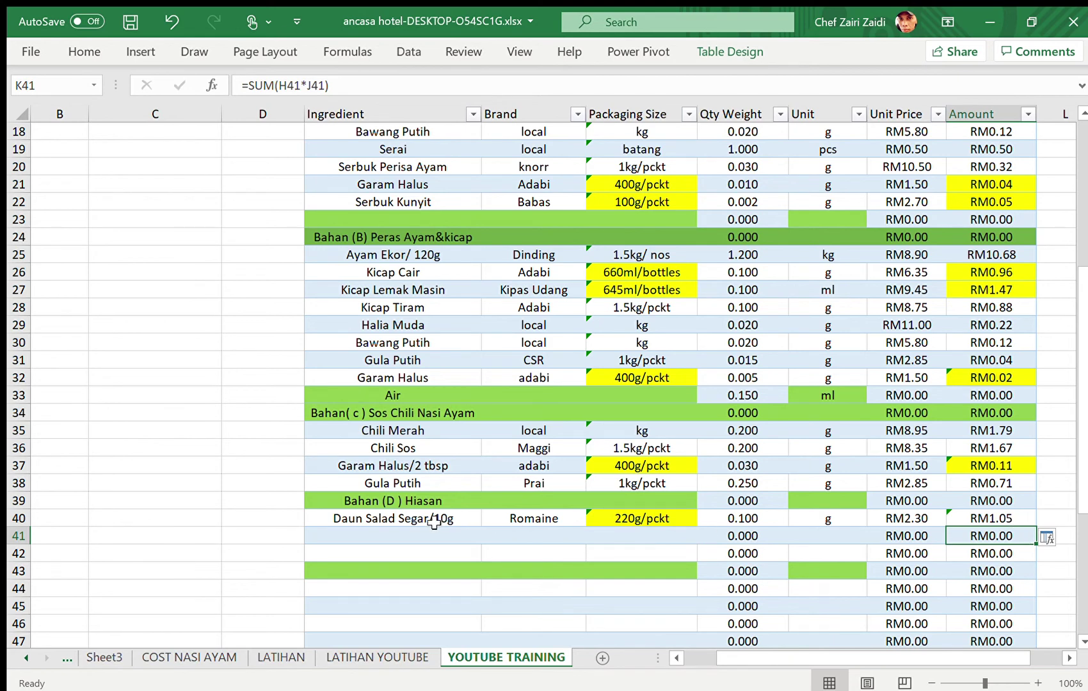
Step: Enter the ingredient Timun in row 41 with the brand local and packaging size kg
left_click(412, 534)
type("Timun")
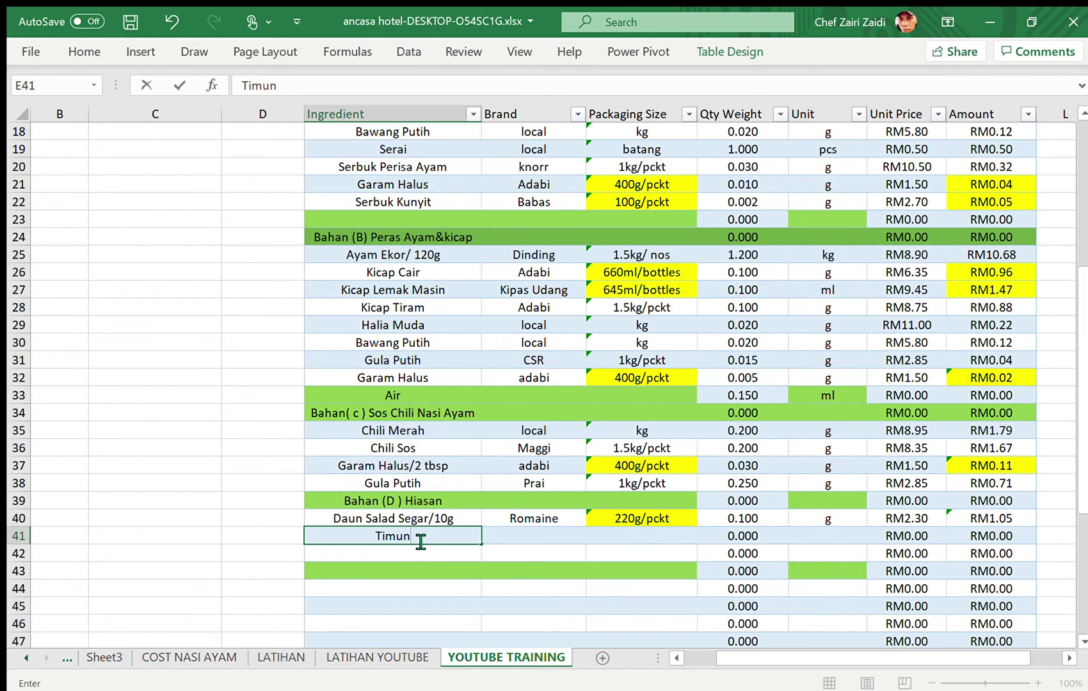
key("Tab")
type("local")
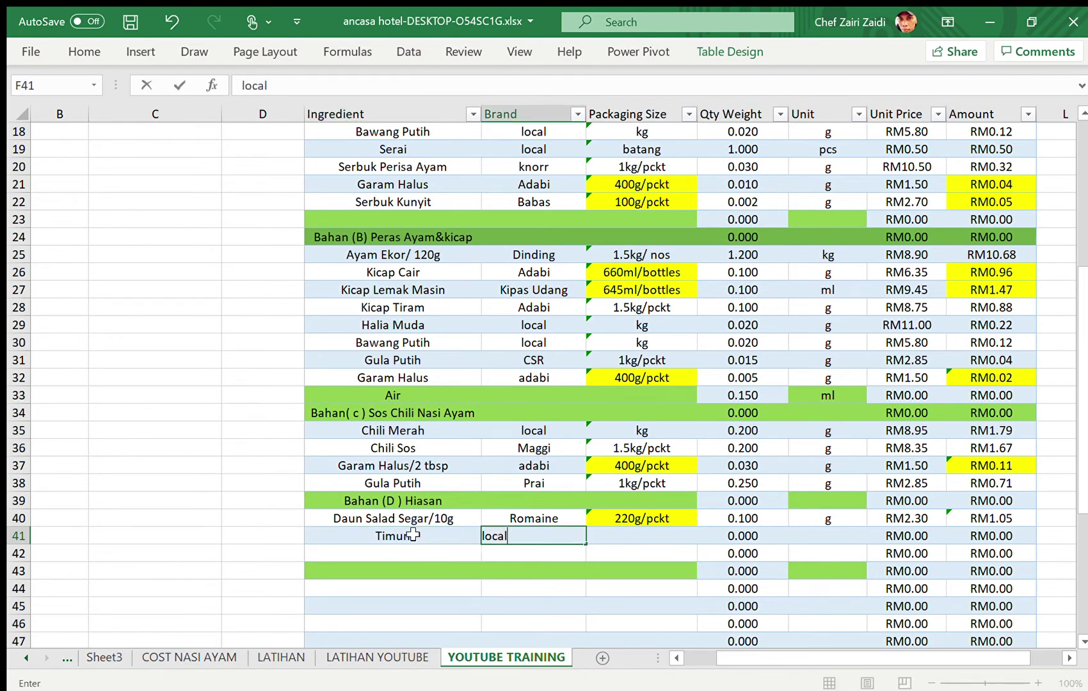
key("Tab")
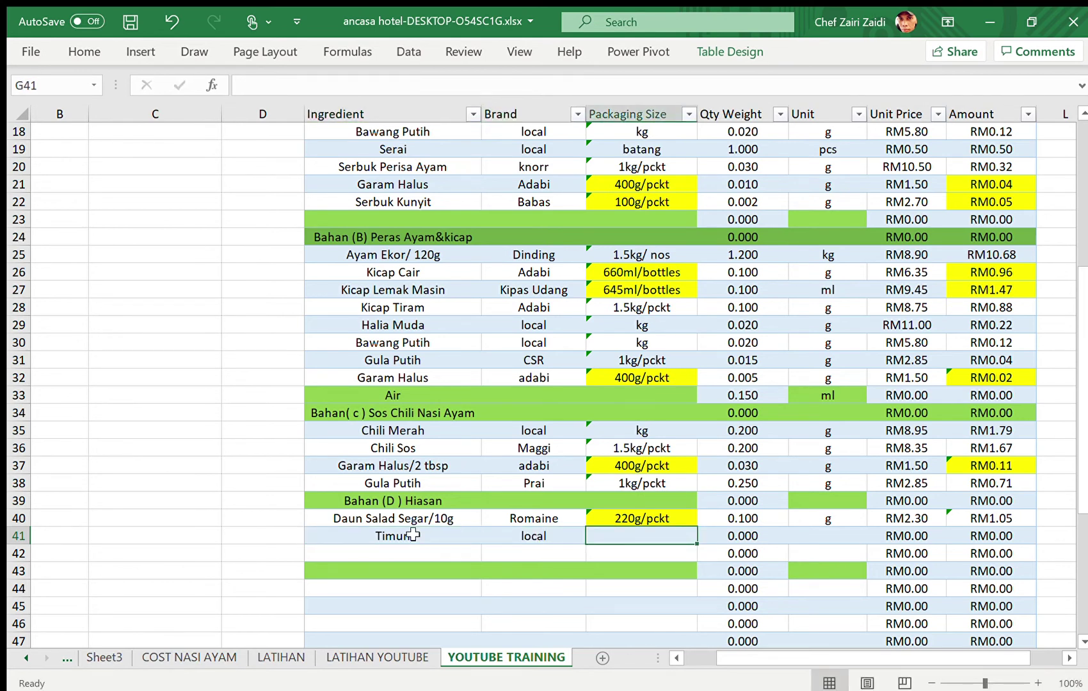
type("kg")
key("Tab")
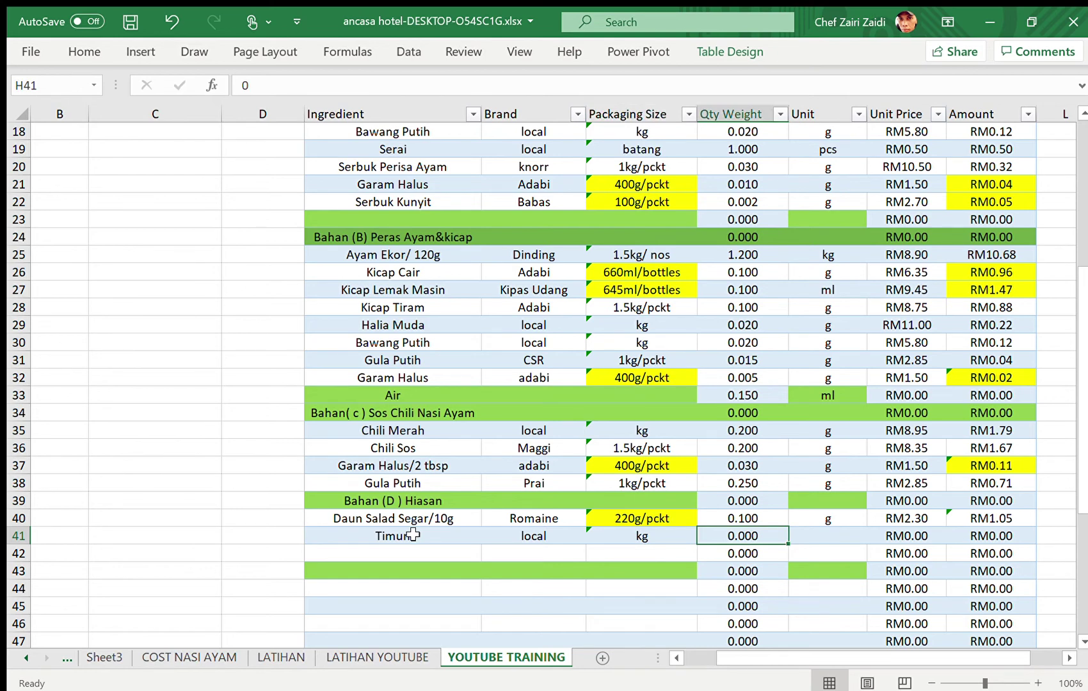
Step: Set Timun's quantity in row 41 to 0.200, its unit to g and its unit price to 3.95
type(".200")
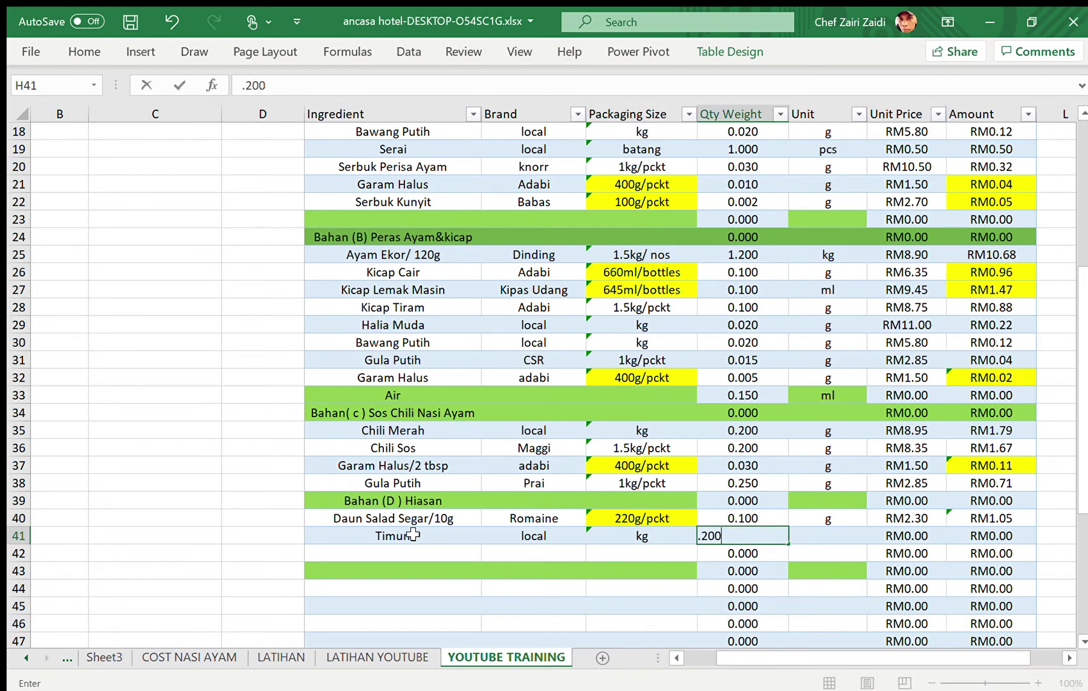
key("Tab")
type("g")
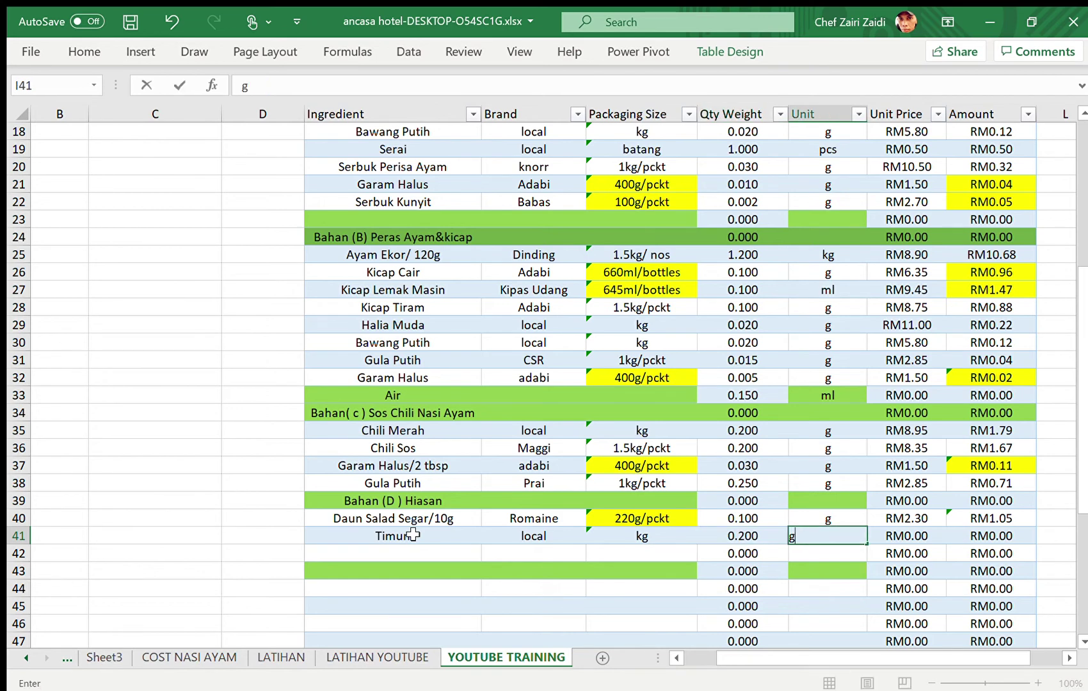
key("Tab")
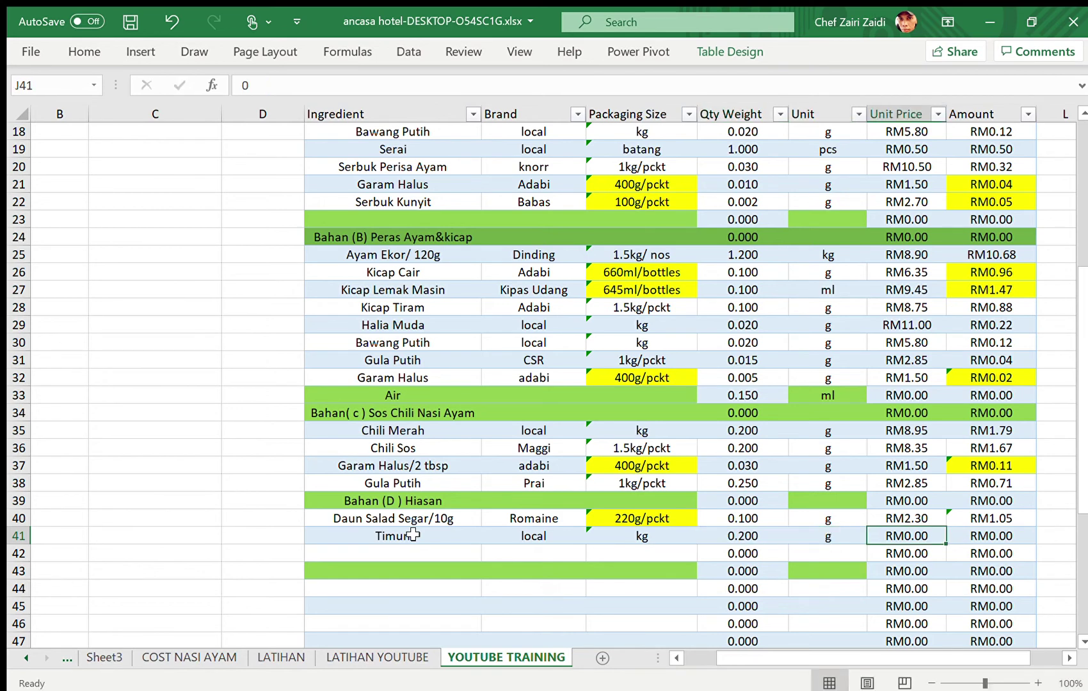
type("3.95")
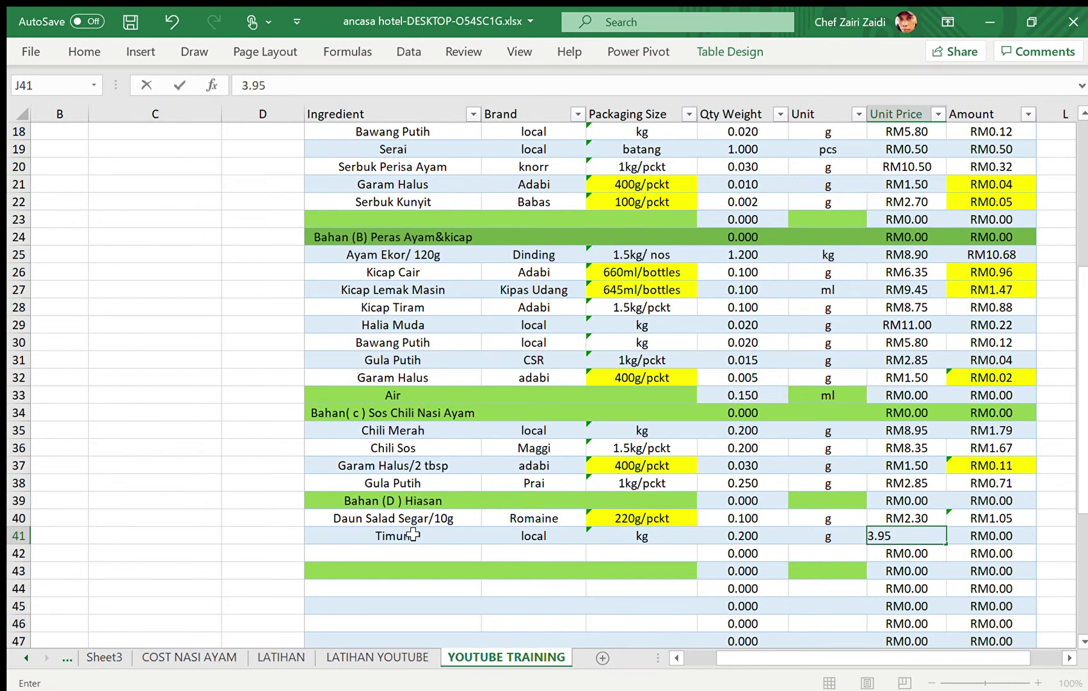
key("Return")
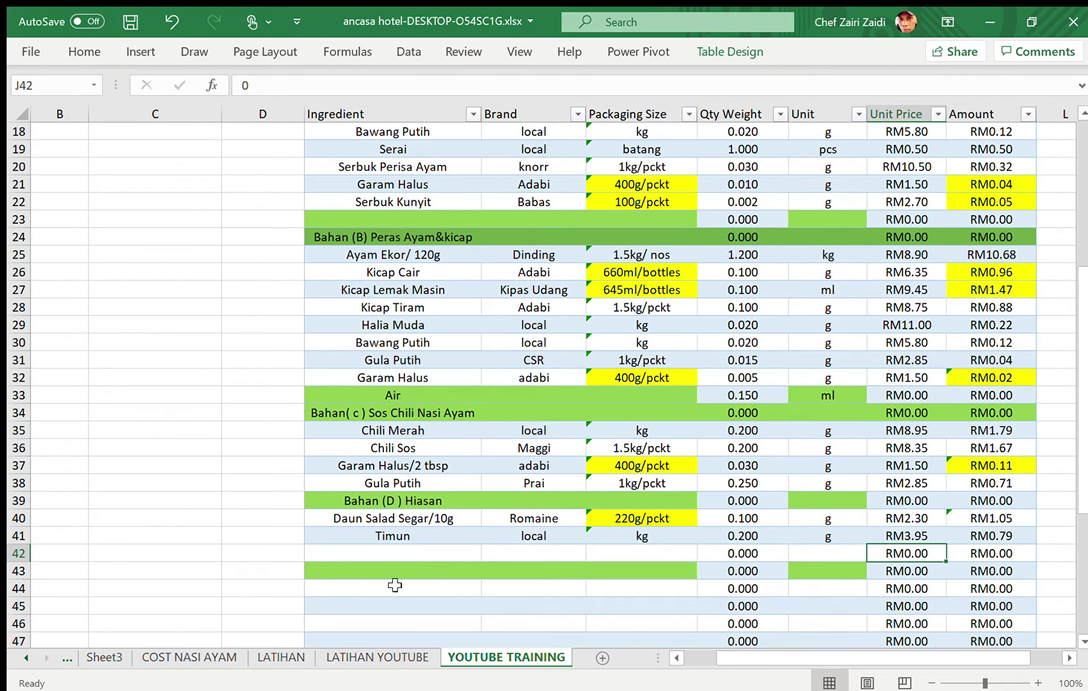
Step: Extend the Timun ingredient name in row 41 with its 20g portion so it reads Timun/20g
left_click(386, 537)
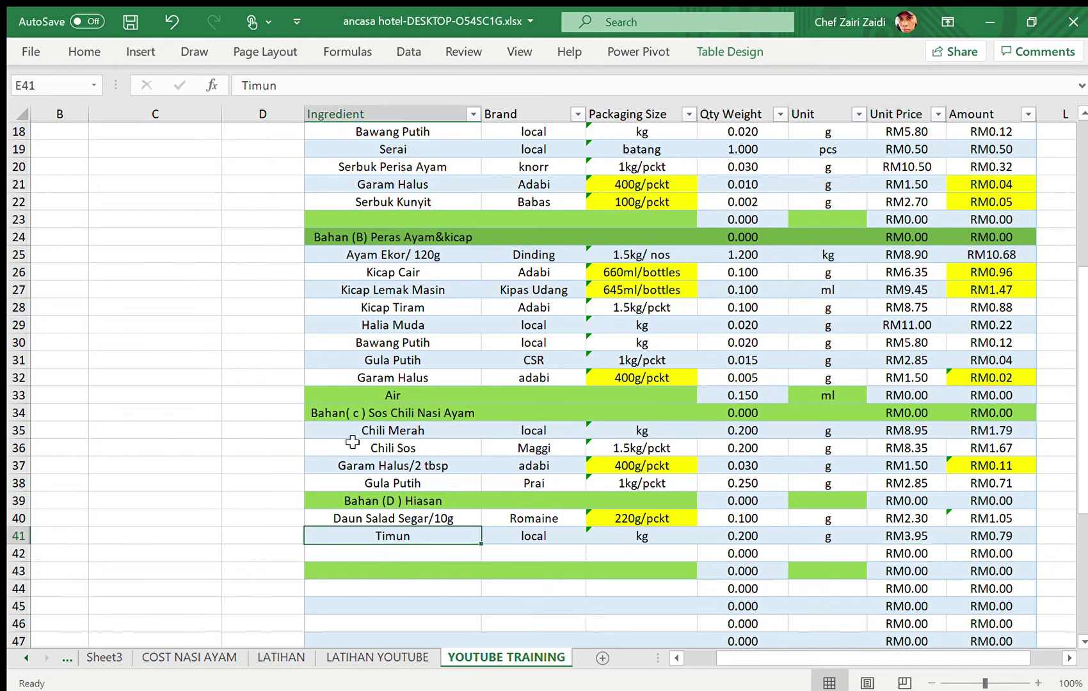
left_click(307, 96)
type("/2")
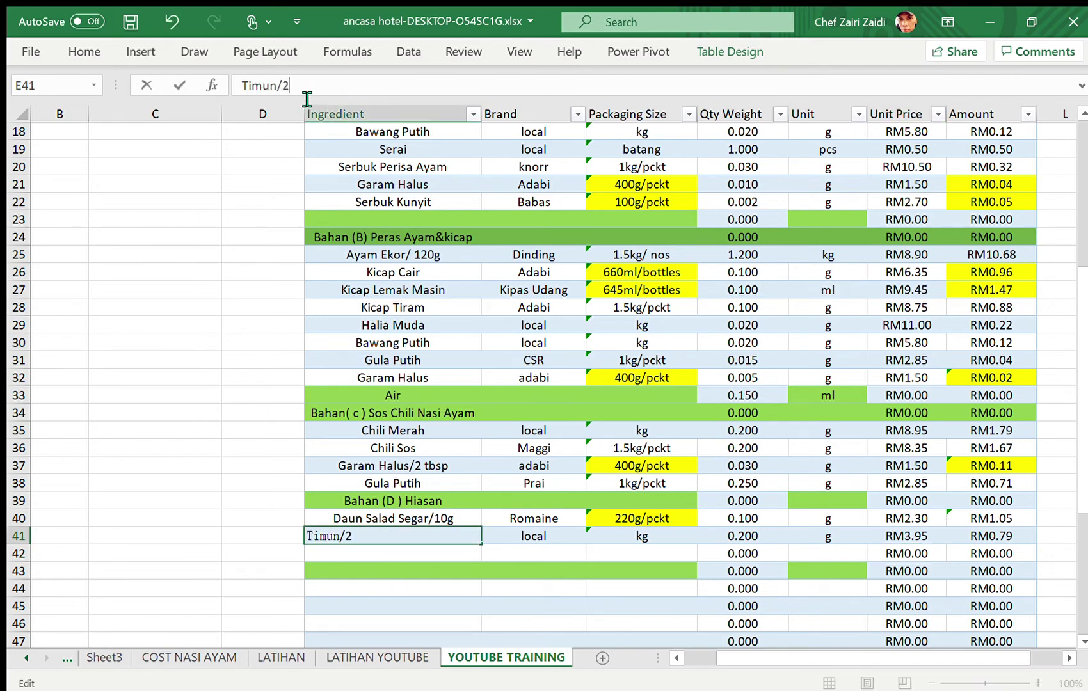
type("0g")
left_click(328, 564)
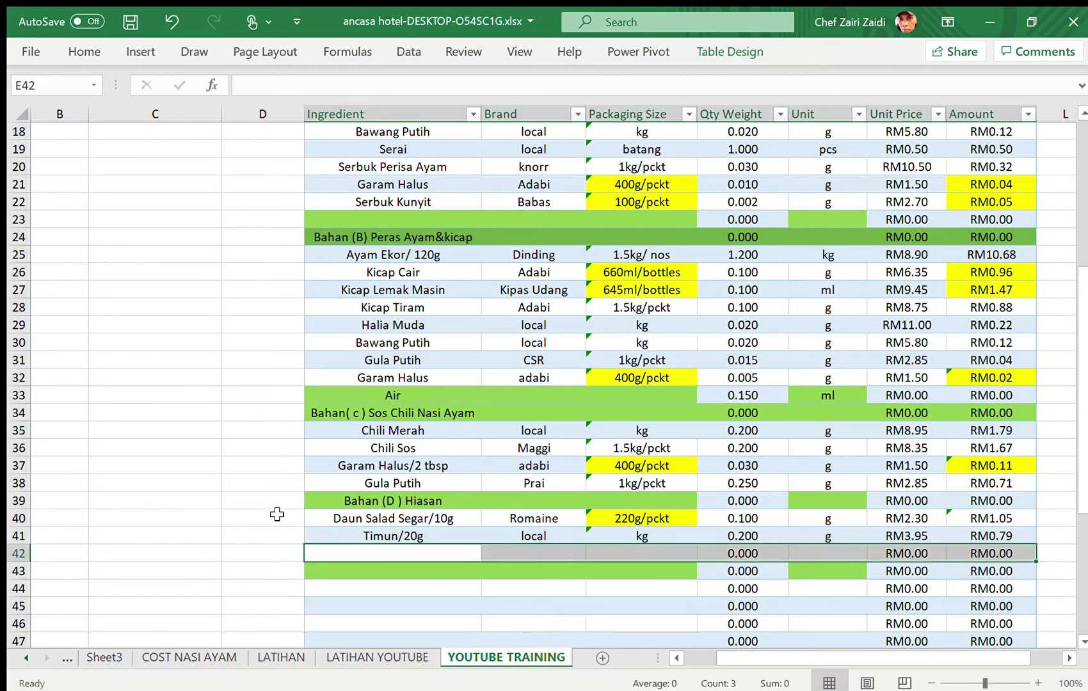
left_click(277, 516)
Step: Enter the ingredient Tomato/20g in row 42 with the brand local and packaging size kg
left_click(356, 555)
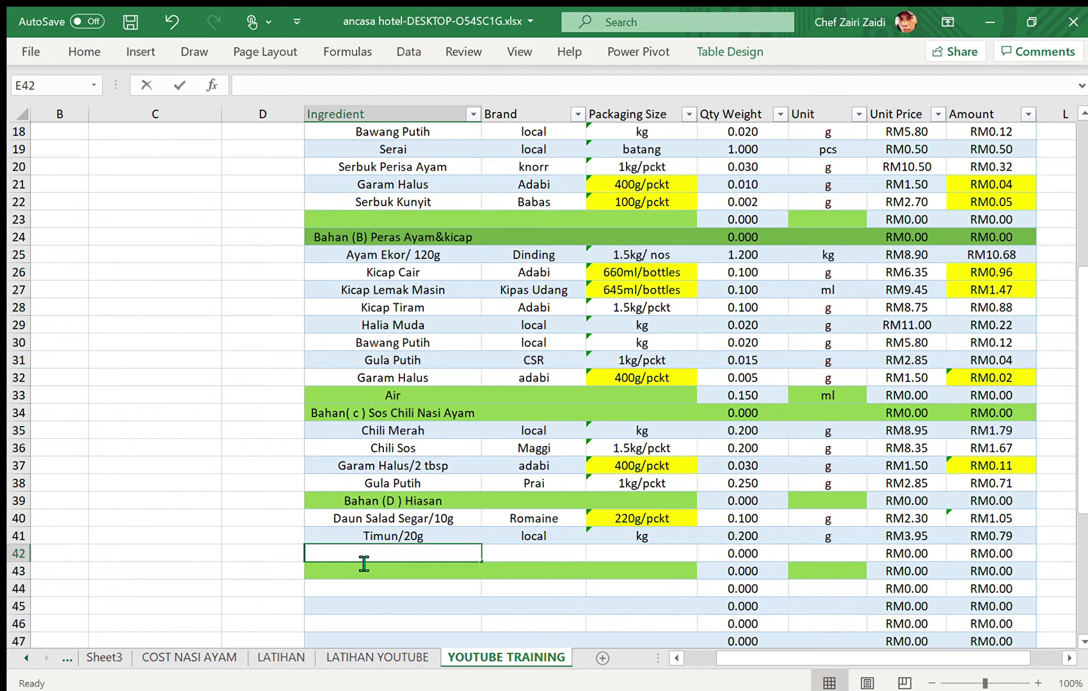
type("Toma")
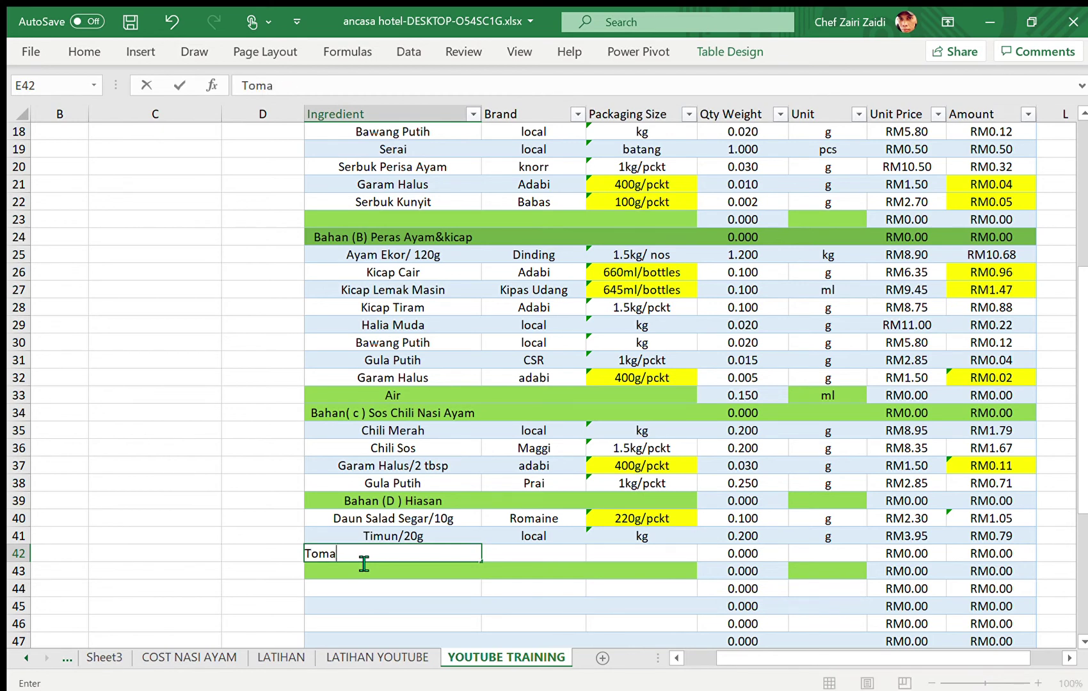
type("to/20g")
key("Tab")
type("local")
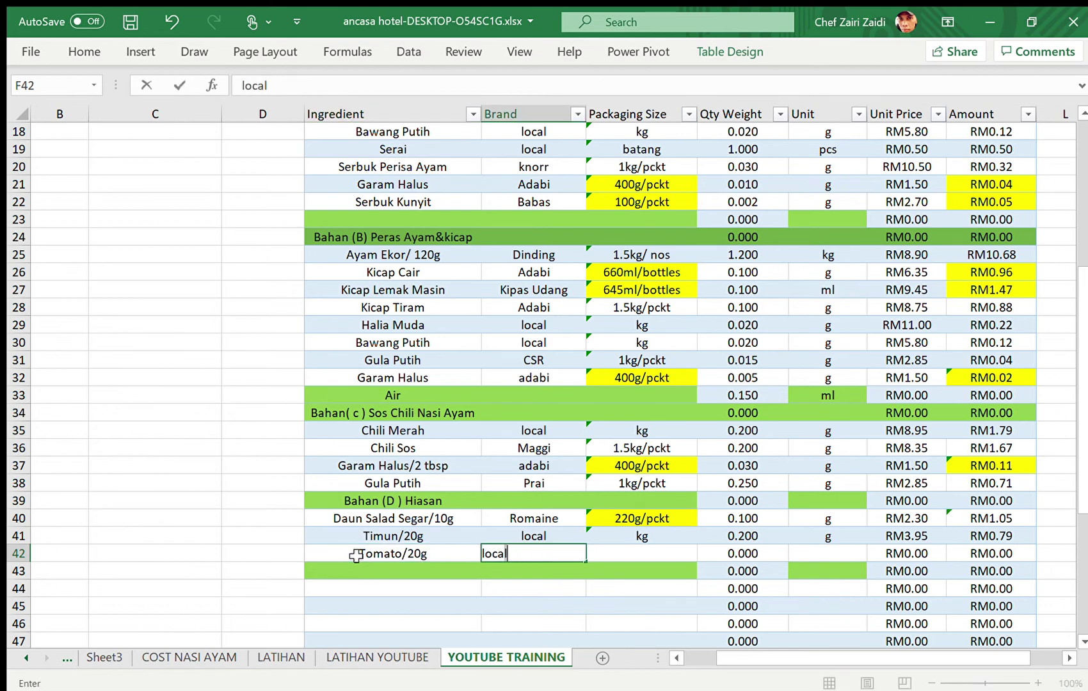
key("Tab")
type("kg")
key("ctrl+Return")
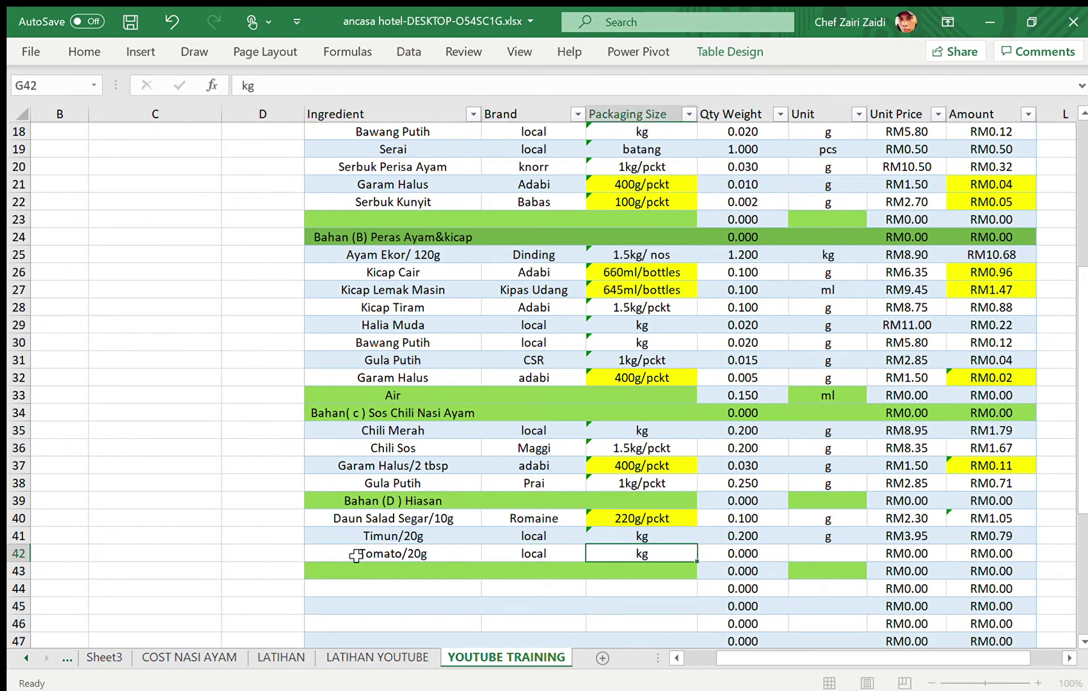
Step: Set Tomato's quantity in row 42 to 0.200, its unit to g and its unit price to 3.95
key("Tab")
type(".200")
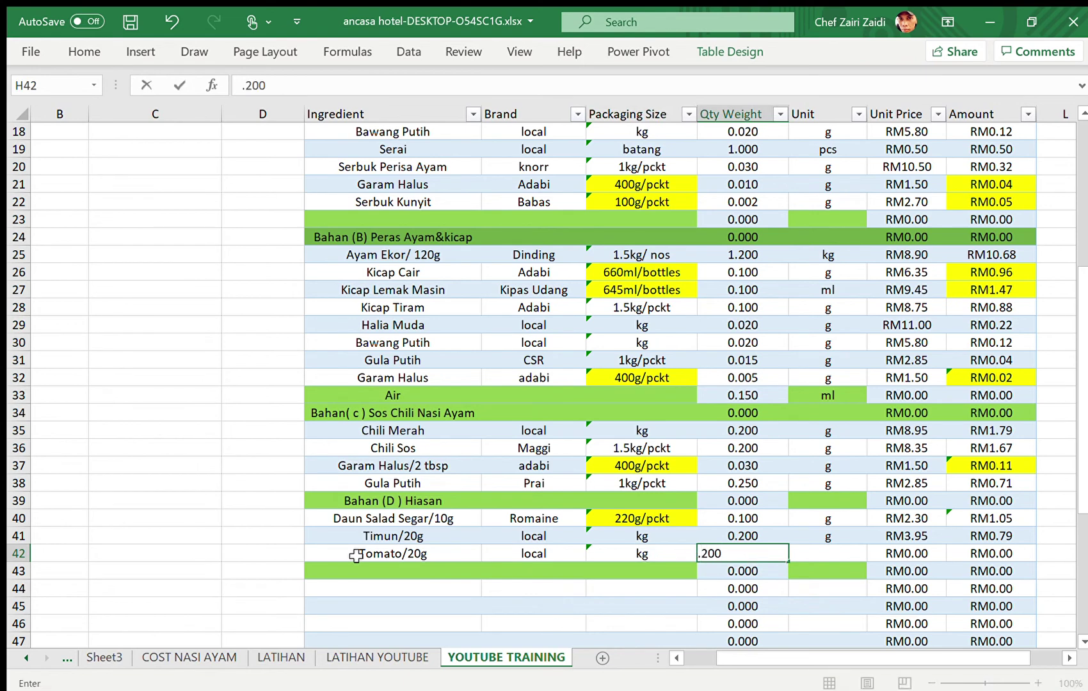
key("Tab")
type("g")
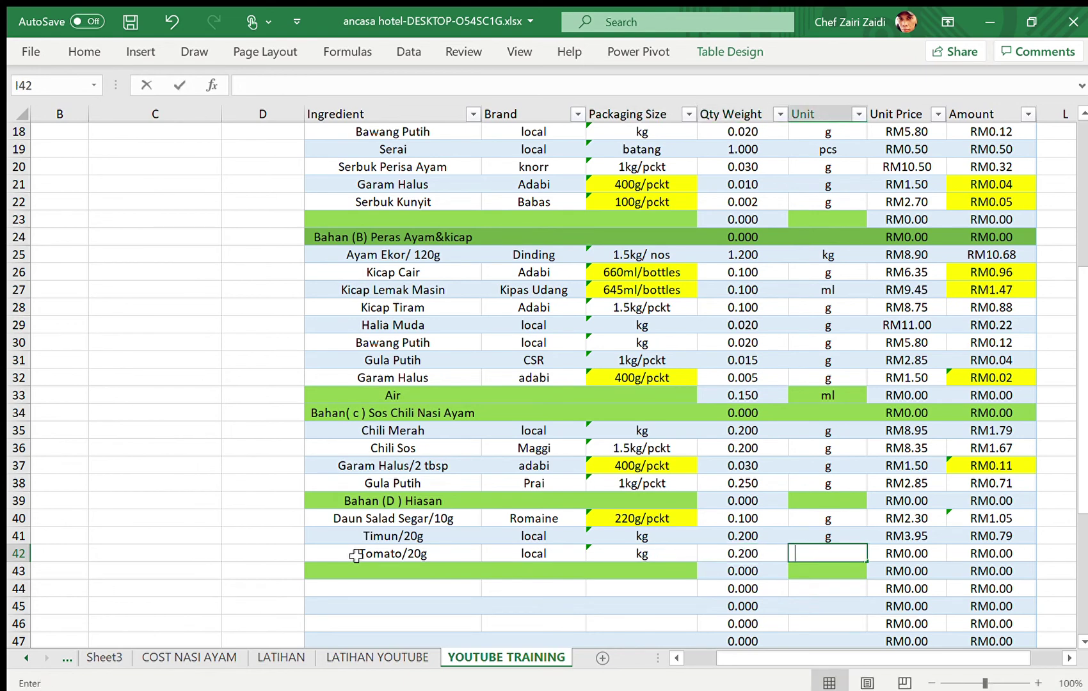
key("Tab")
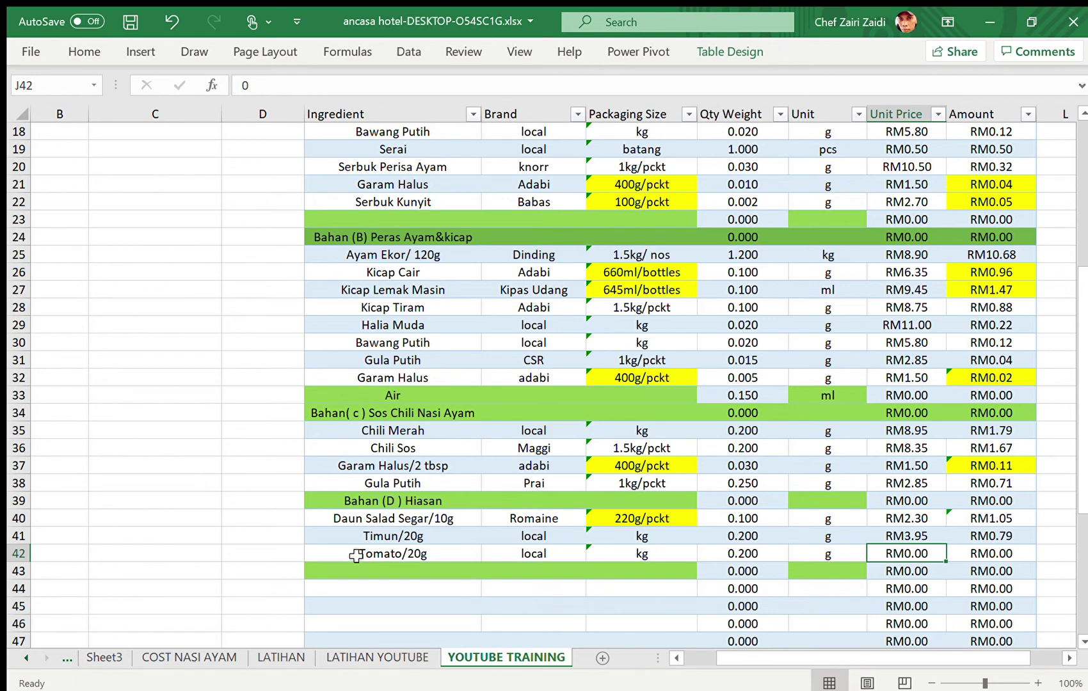
type("3.95")
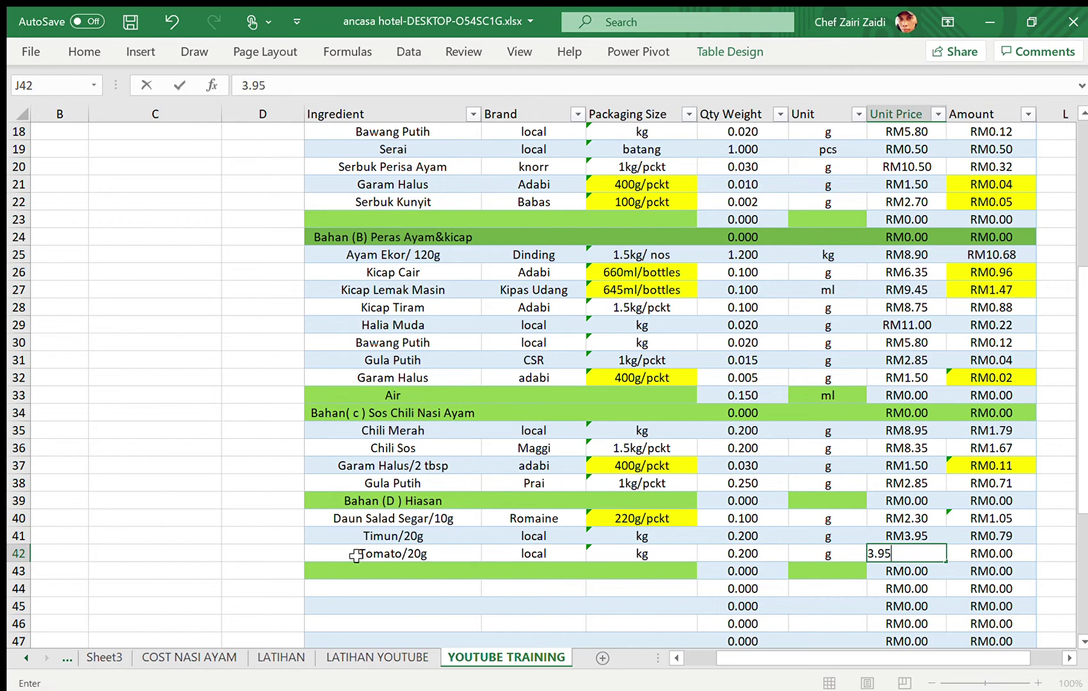
Step: Enter the section heading Bahan ( E ) Tambahan in the ingredient column of row 44
left_click(429, 589)
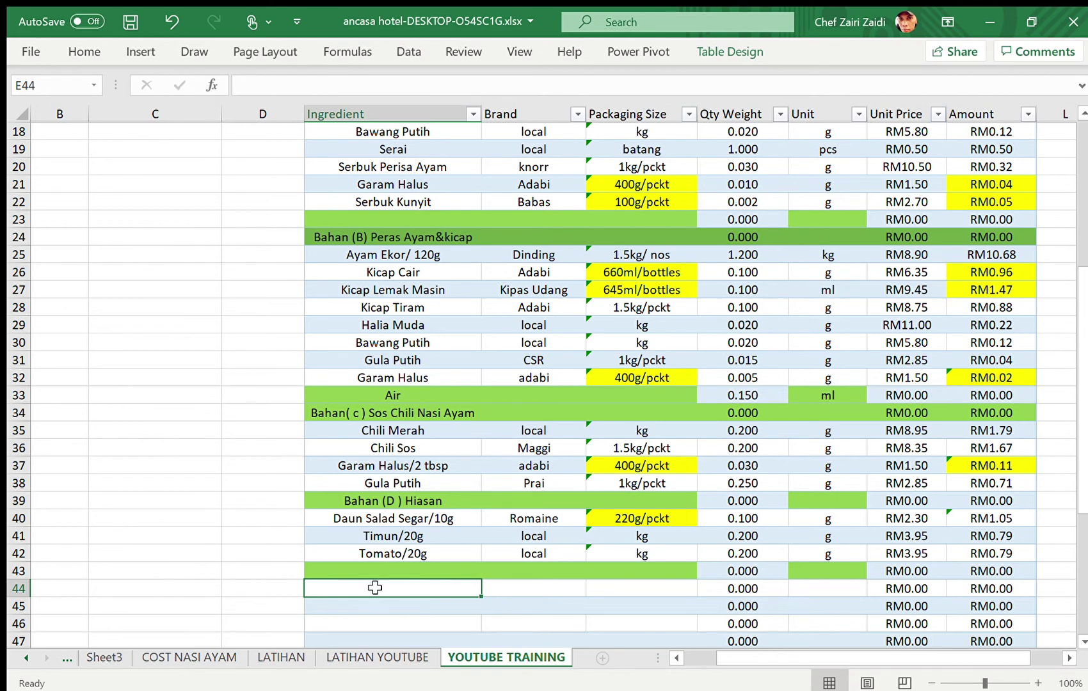
type("Bahan ")
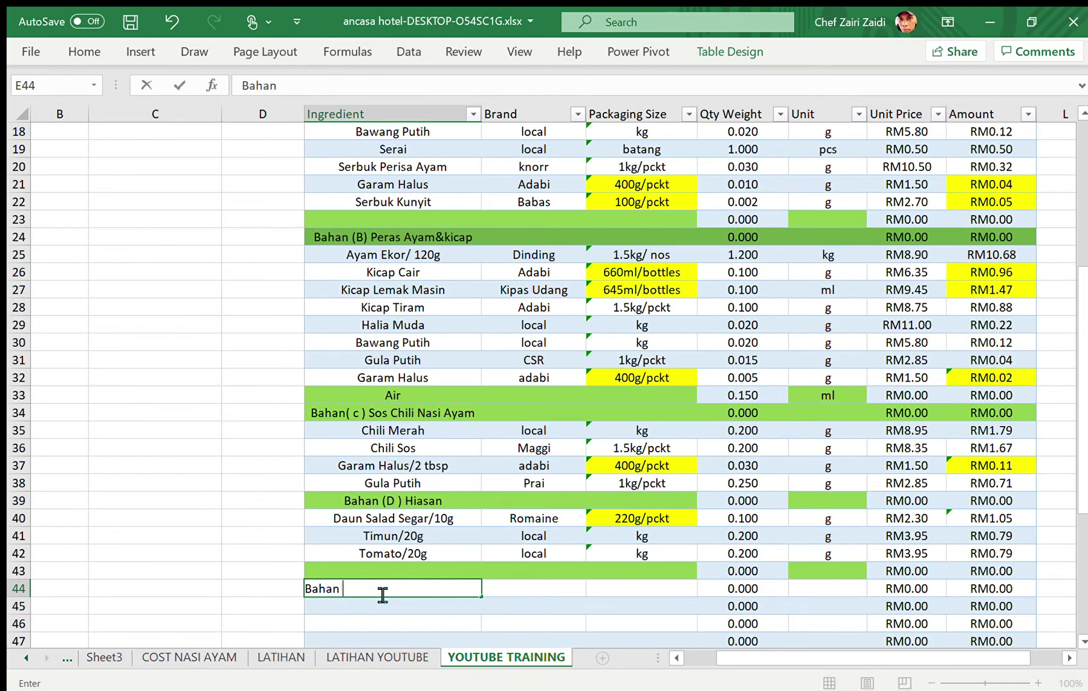
type("( E ) Tambahan")
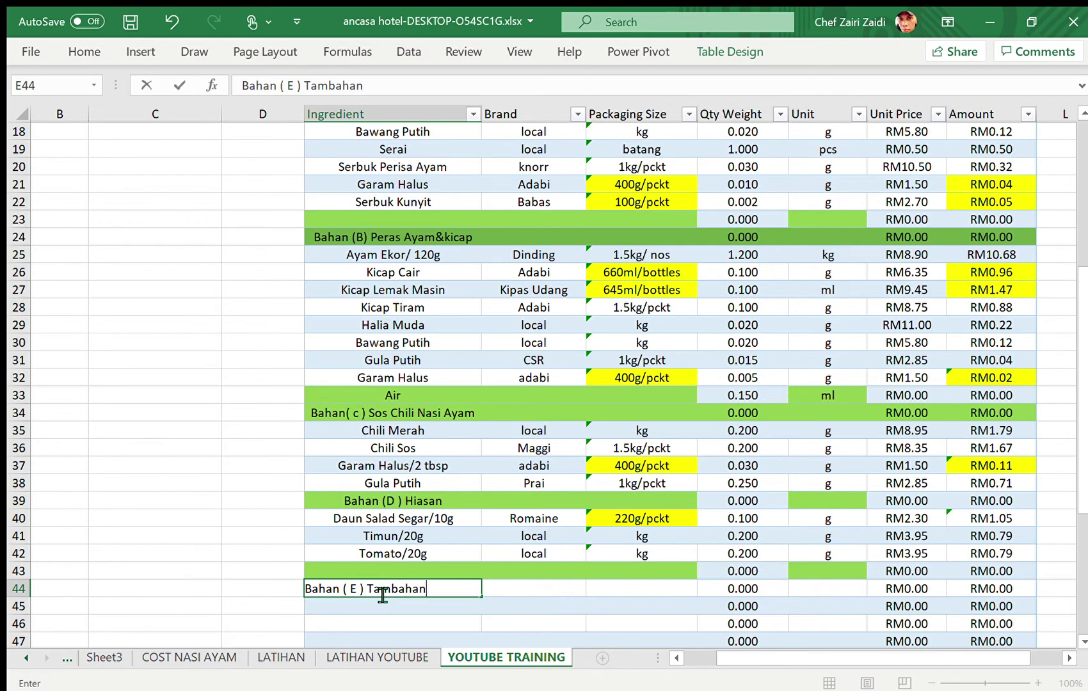
key("Tab")
key("Tab")
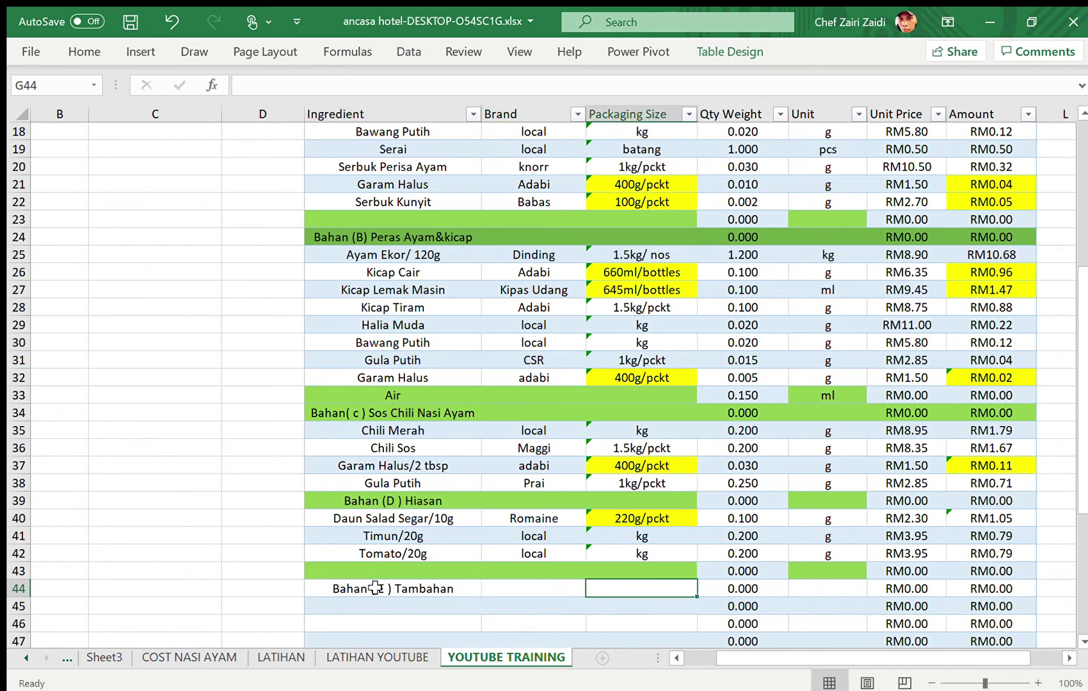
Step: Enter the ingredient Soup Kosong ( Ayam) in row 45, leaving its brand and packaging size blank
key("Down")
key("Left")
key("Left")
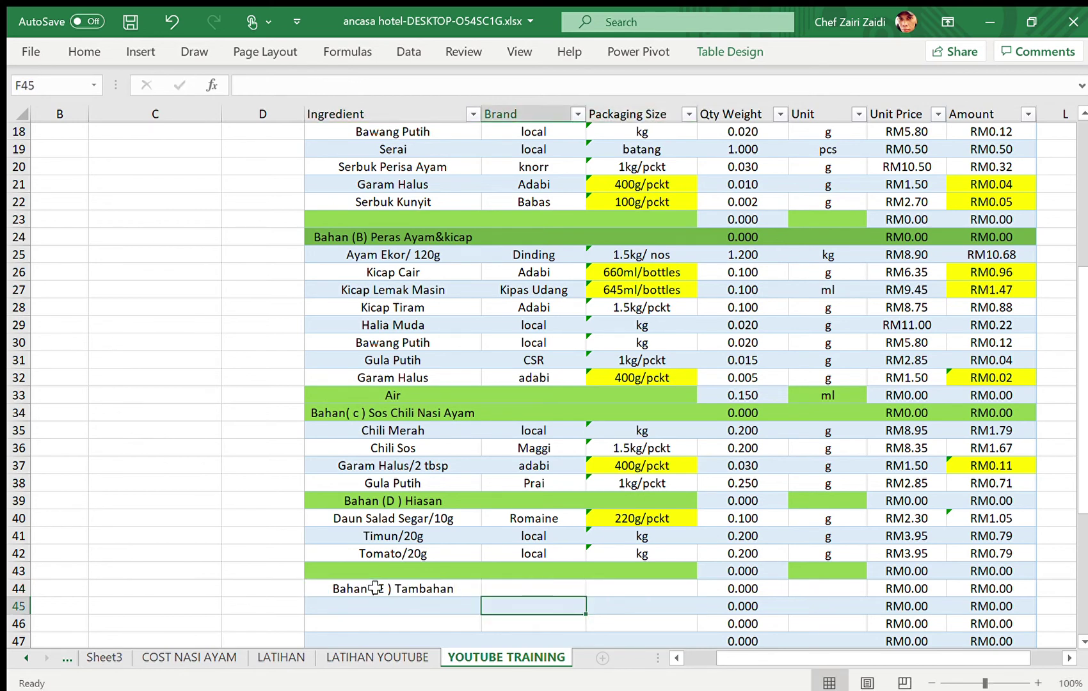
type("S")
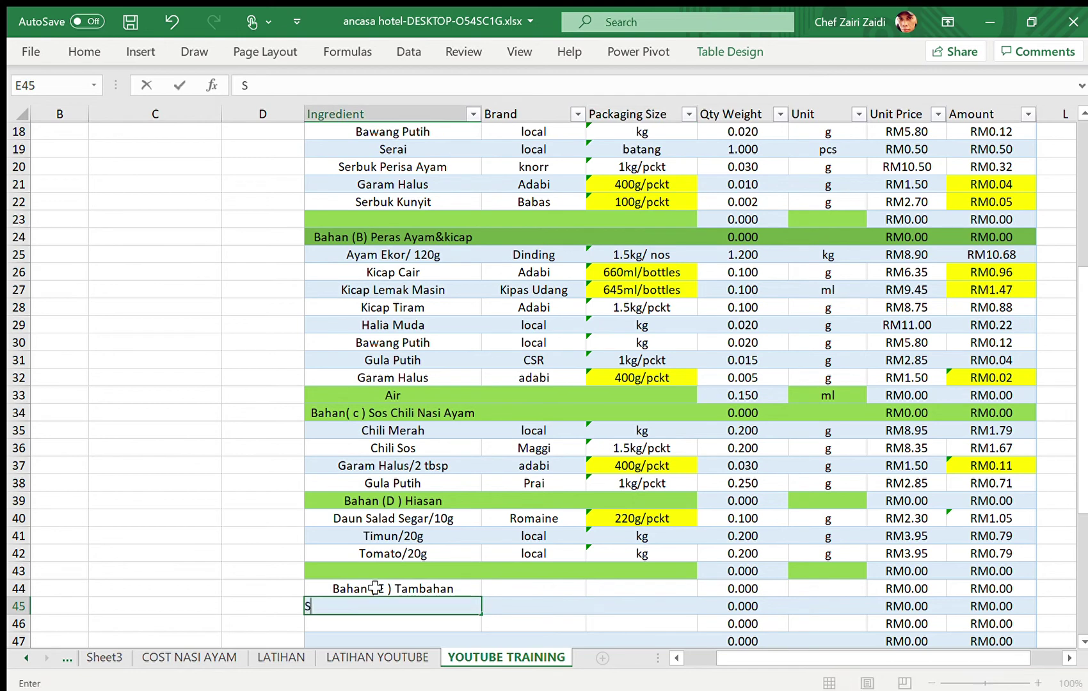
type("oup Kosong")
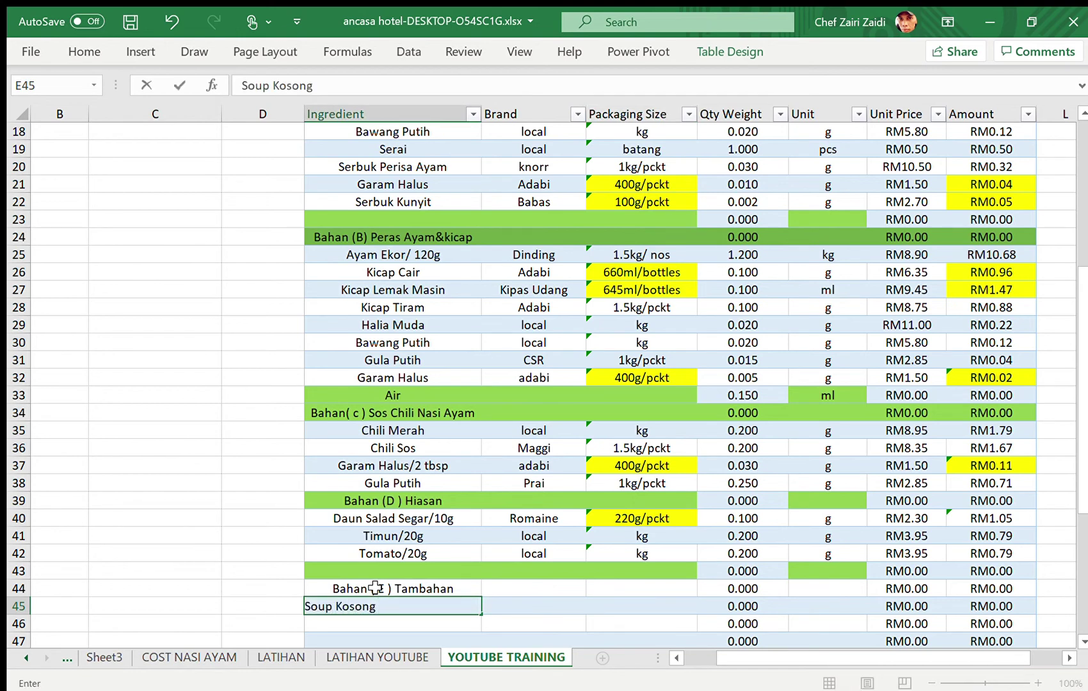
type(" ( Ayam)")
key("Tab")
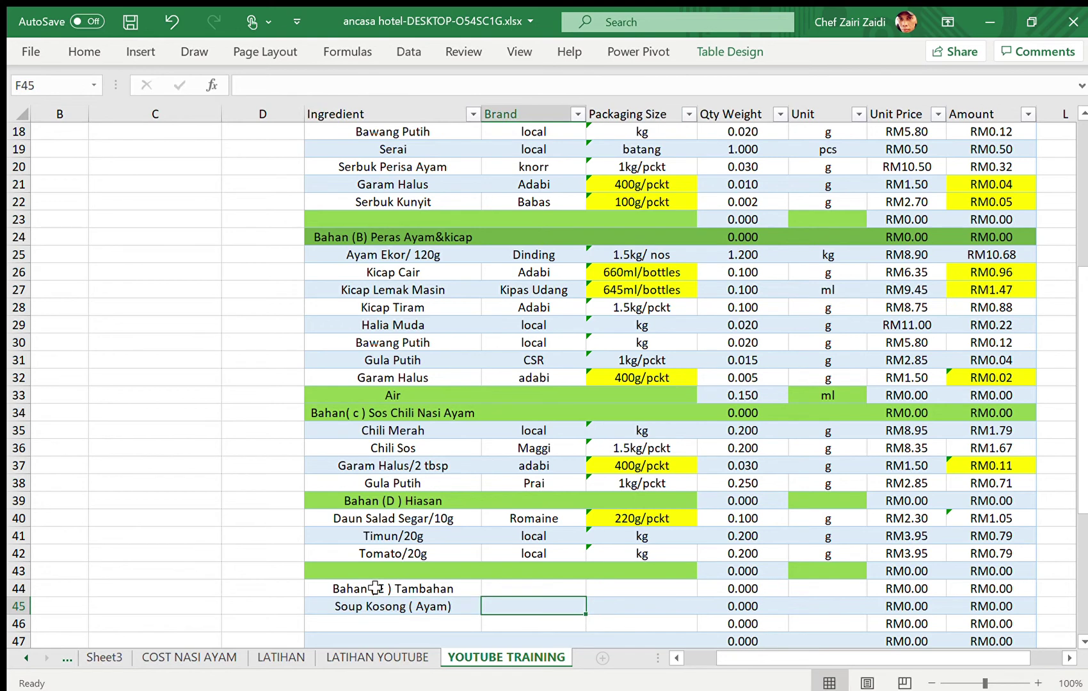
key("Tab")
key("Tab")
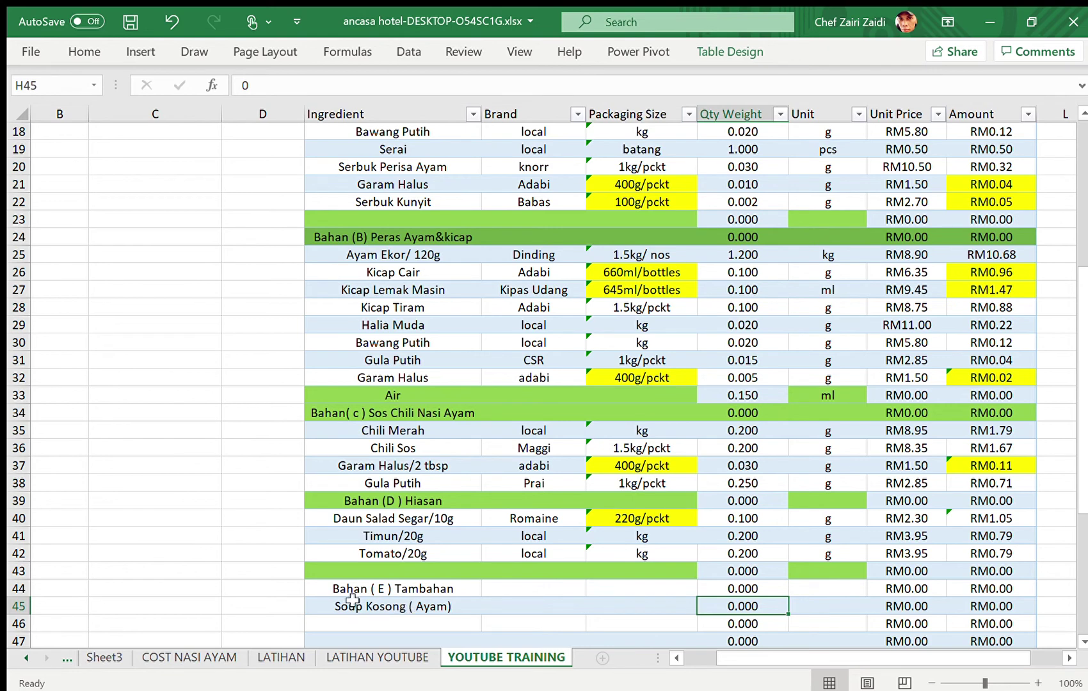
Step: Append the portion size /200ml to the Soup Kosong ( Ayam) name in row 45
left_click(356, 604)
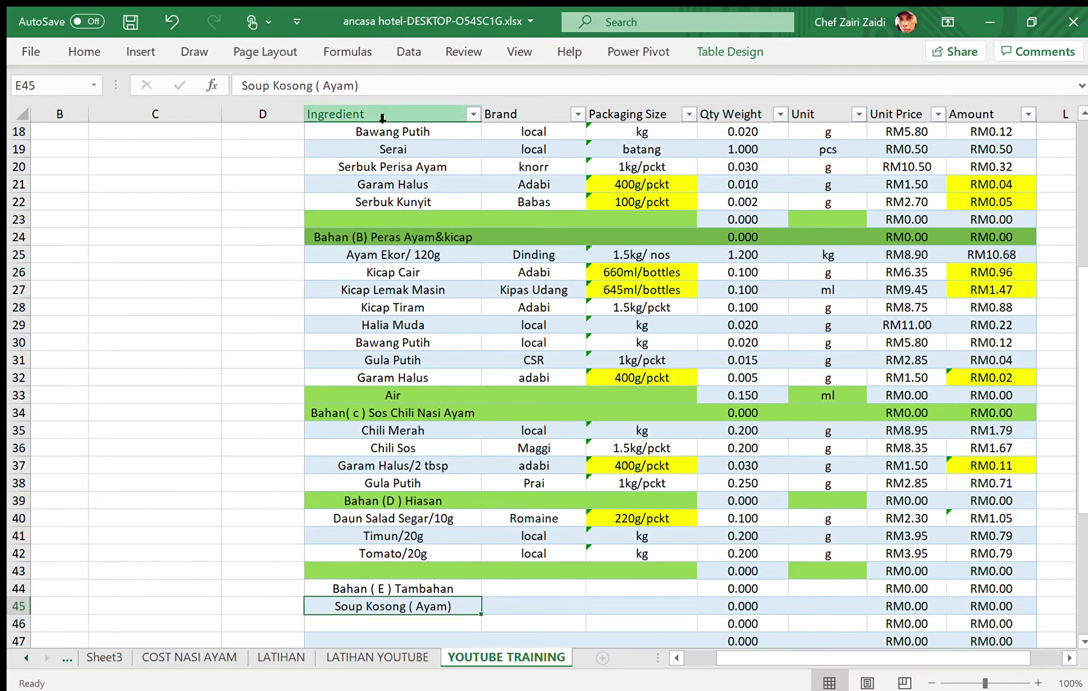
left_click(374, 94)
type("/")
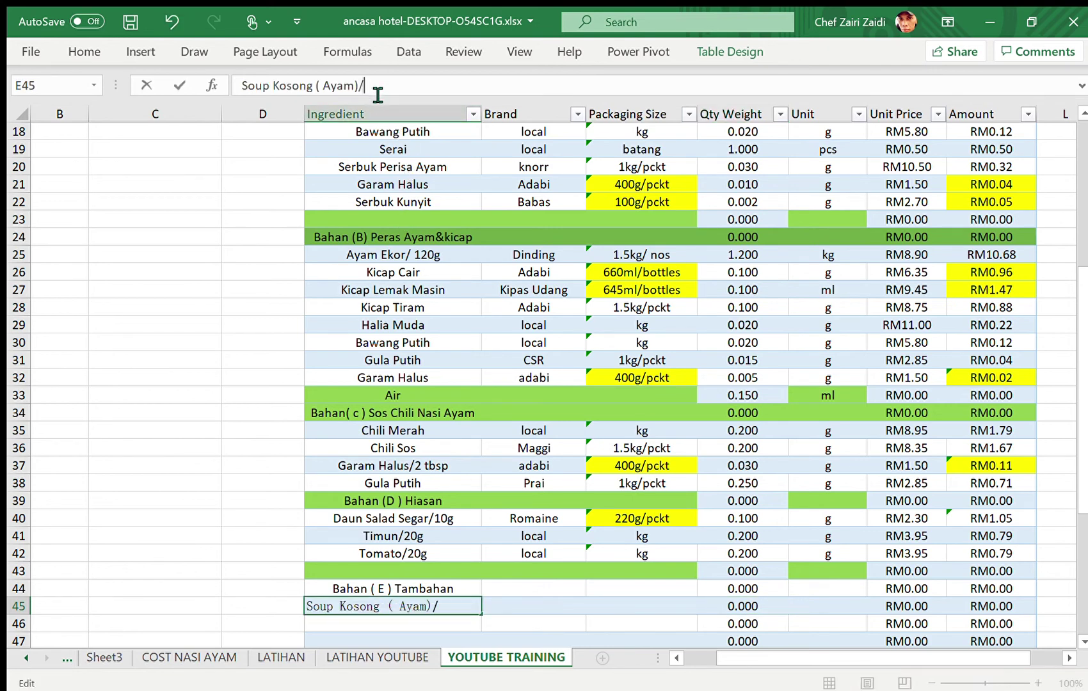
type("200ml")
Step: Set the quantity of Soup Kosong in row 45 to 2.000 and its unit to litre
left_click(766, 606)
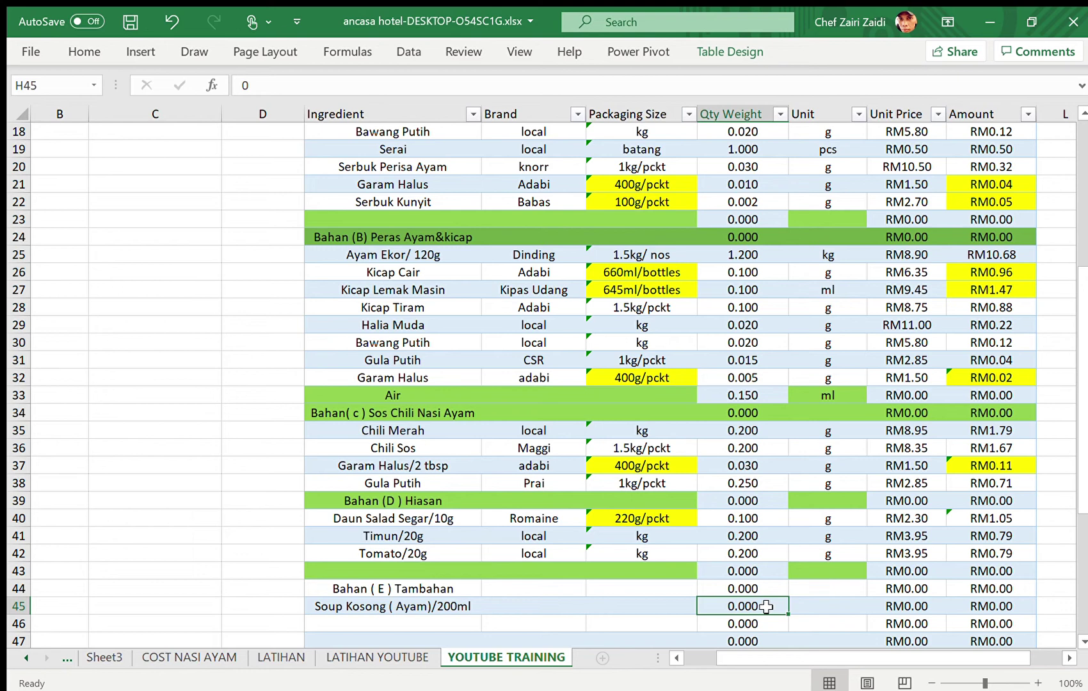
type("2")
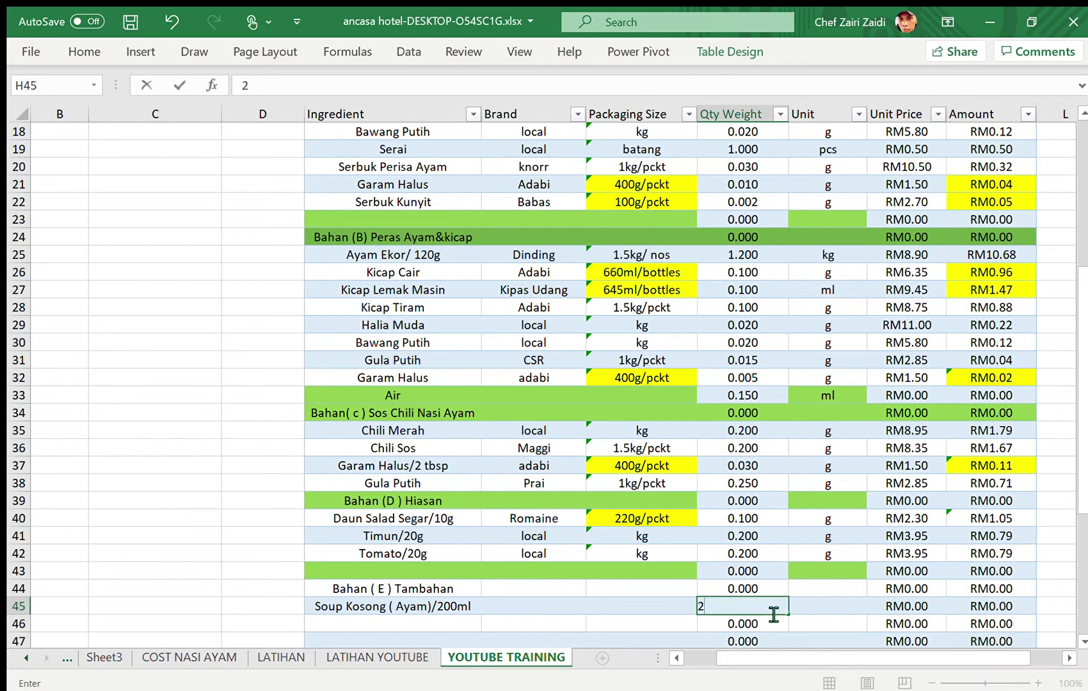
key("Tab")
type("ltr")
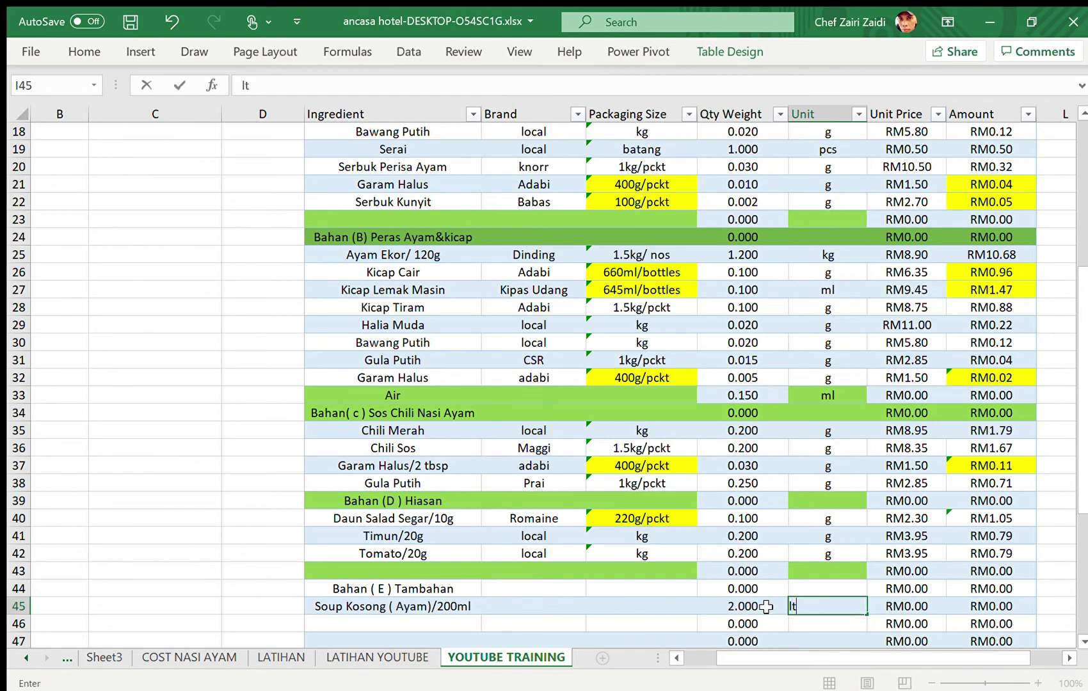
left_click(586, 624)
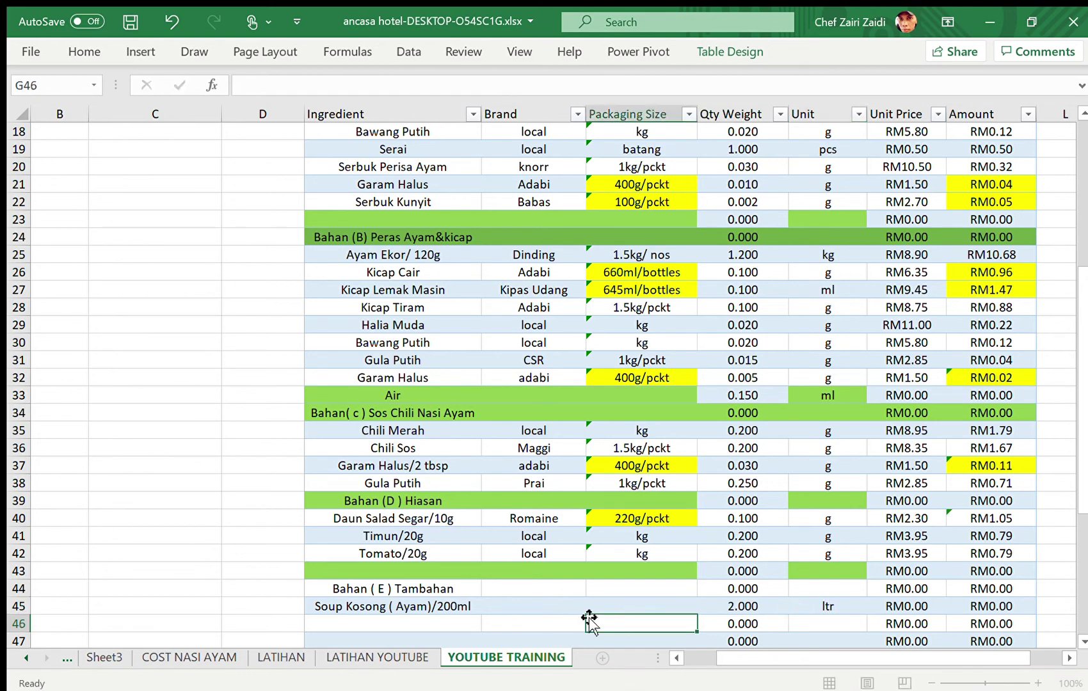
left_click(825, 605)
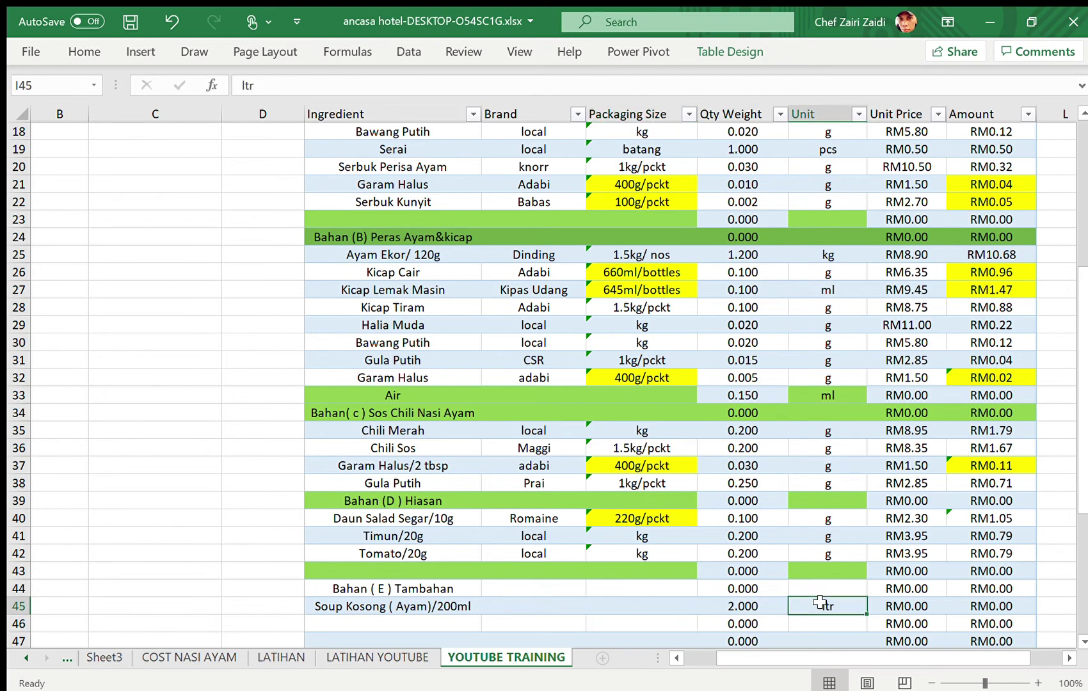
type("litre")
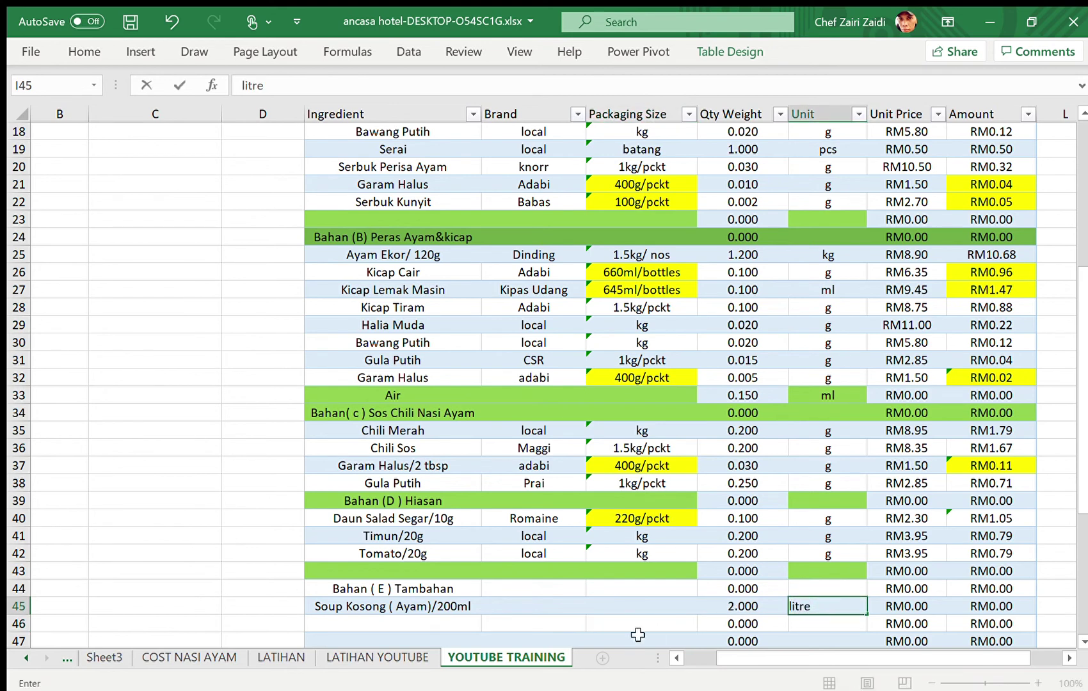
left_click(628, 634)
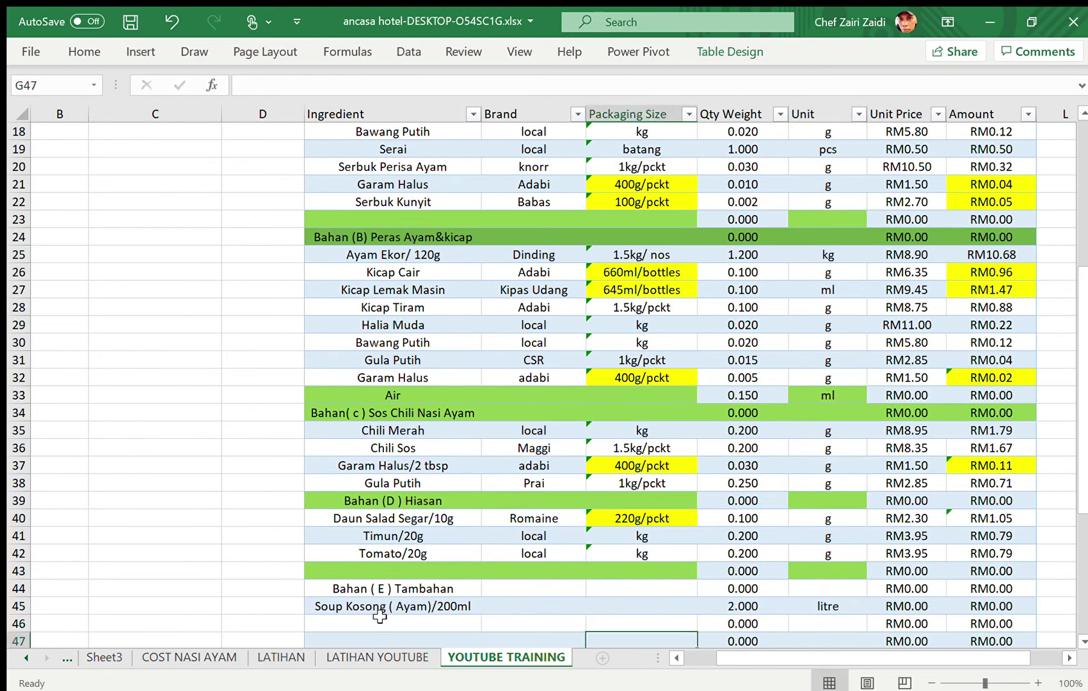
Step: Enter the ingredient Take away Box in row 46
left_click(380, 619)
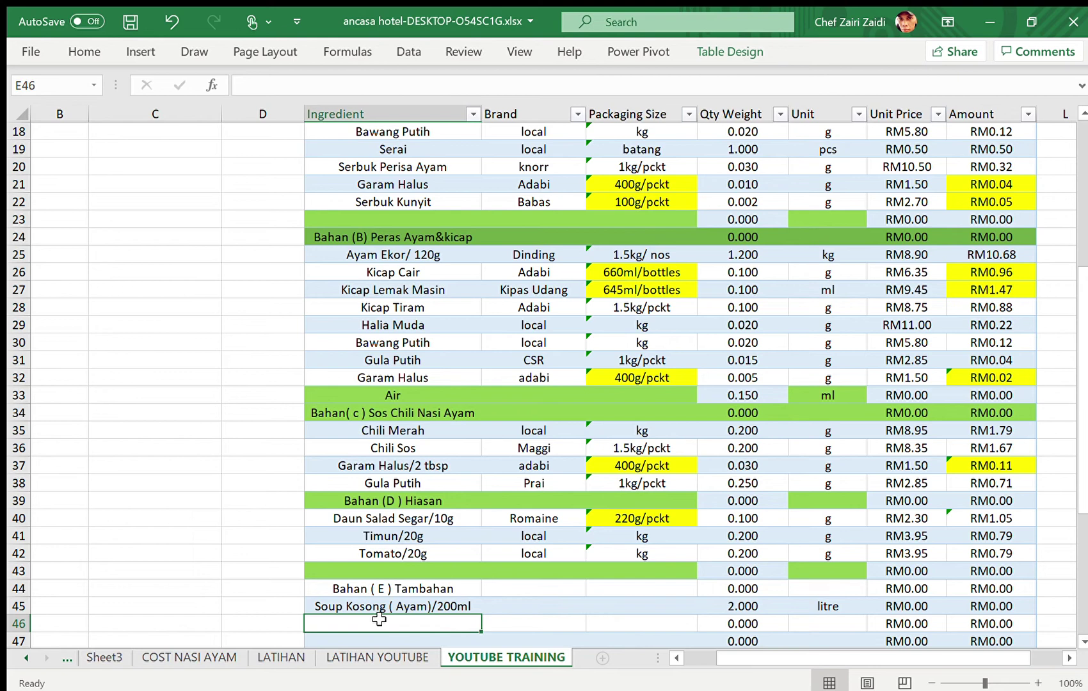
type("Taw")
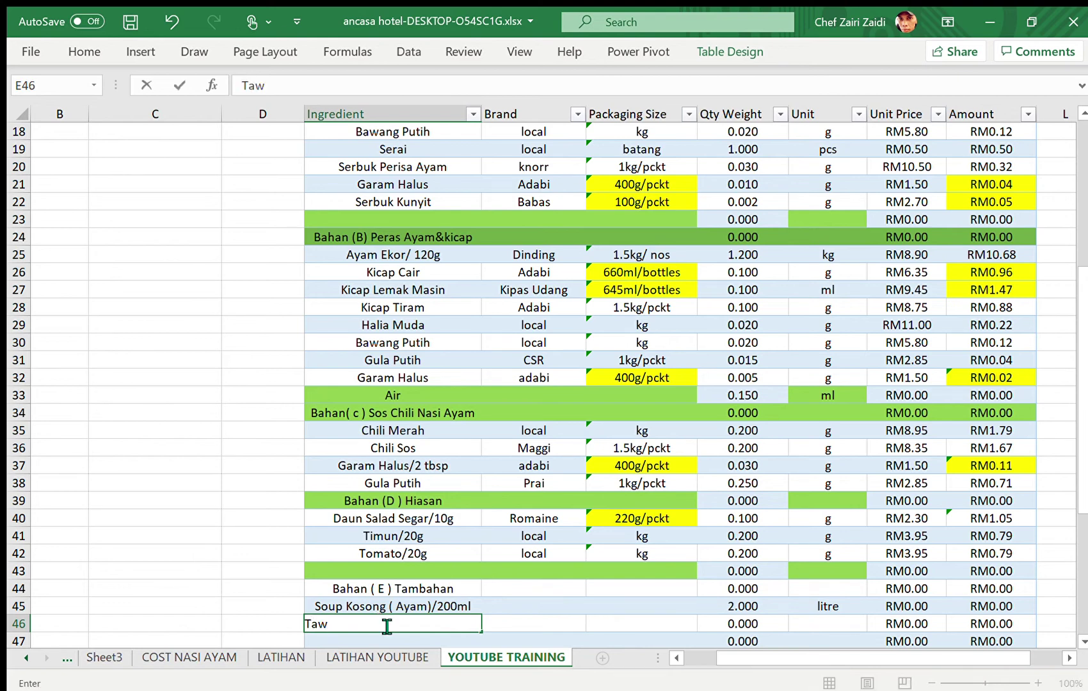
key("BackSpace")
type("ke away")
key("Tab")
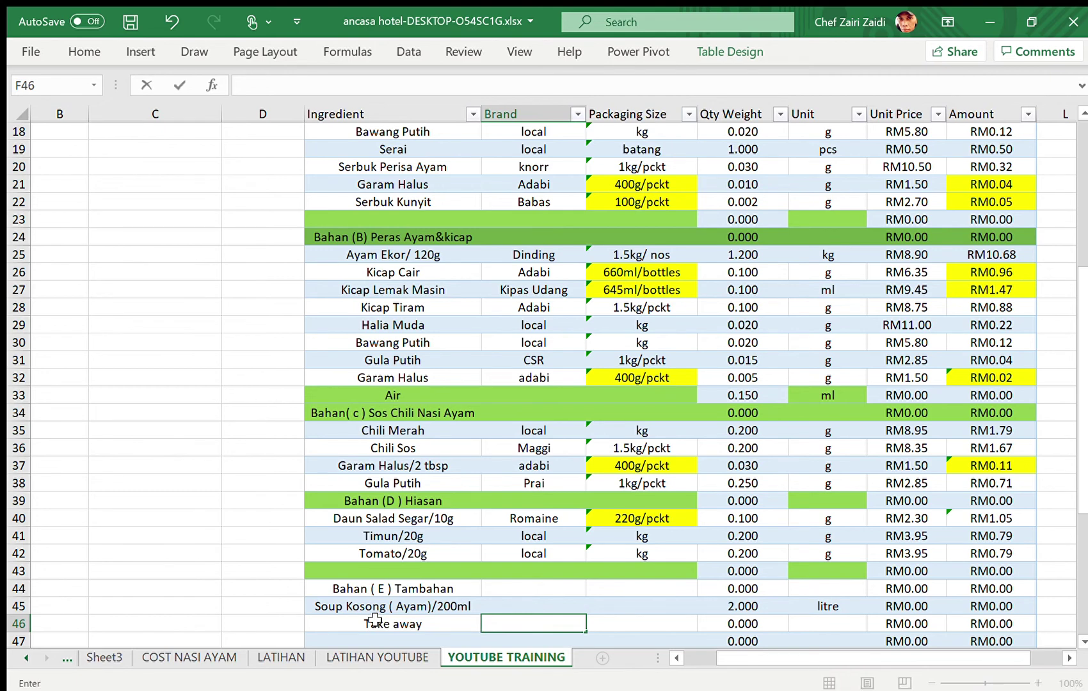
left_click(374, 620)
type("Take")
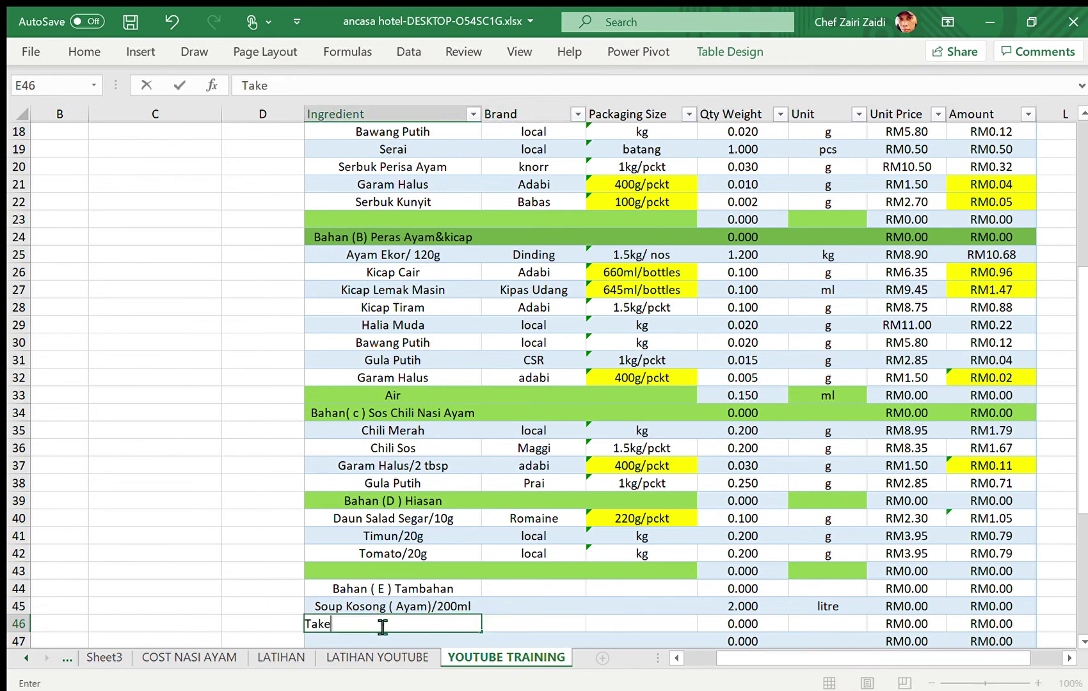
type(" away Box")
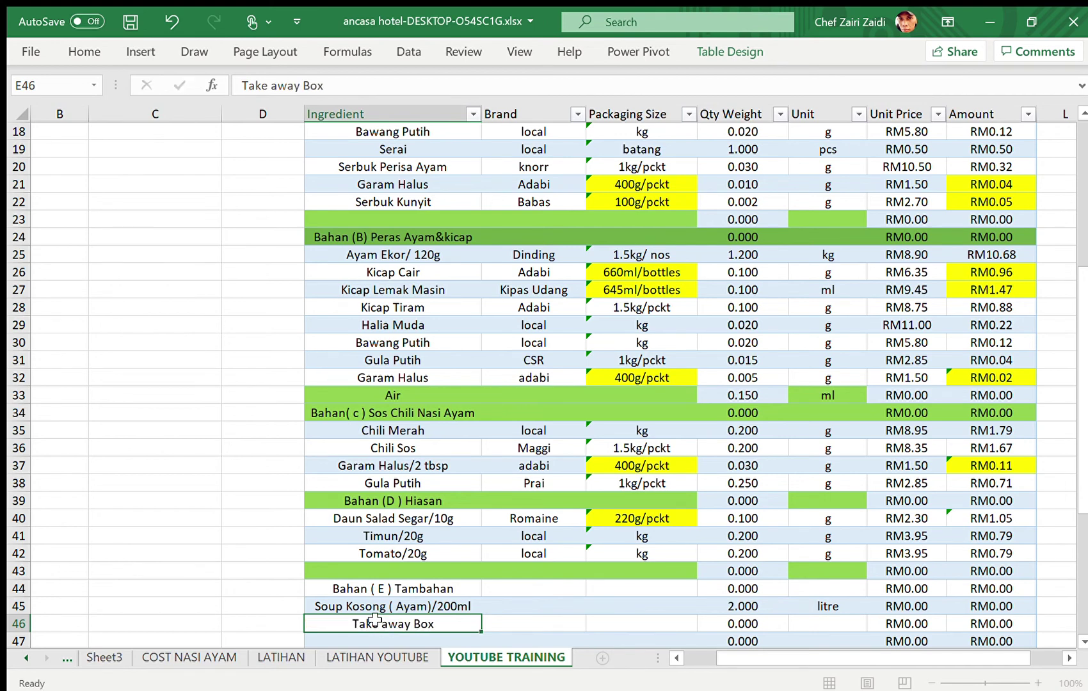
Step: Set the brand of Take away Box to BT1 and its packaging size to 50pcs/bag
key("Tab")
type("BT")
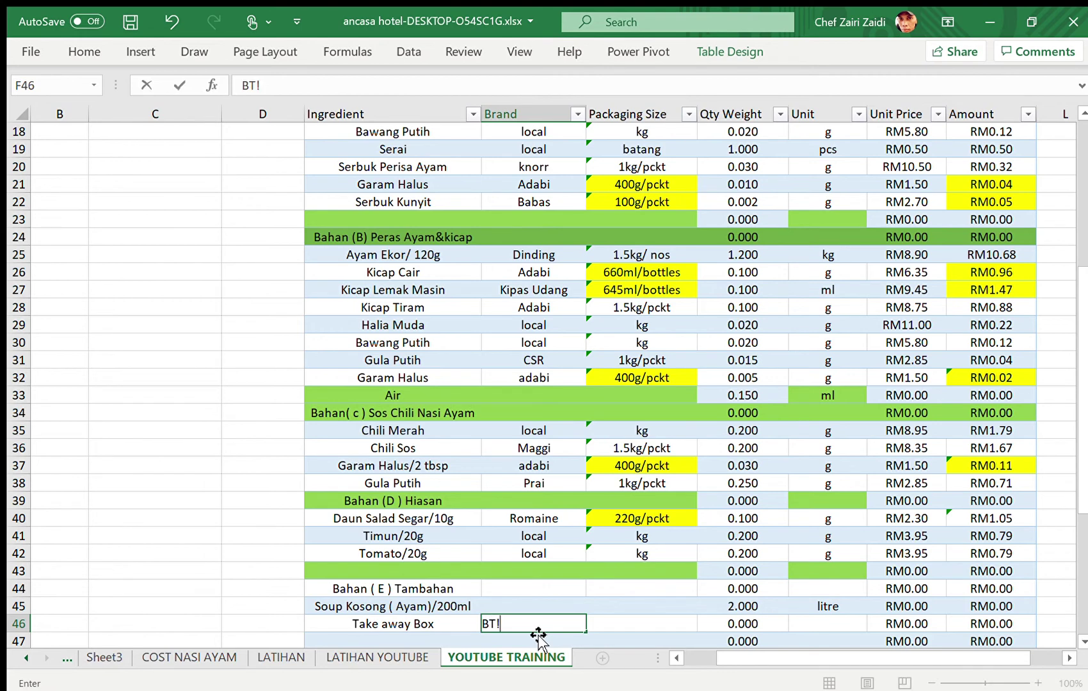
type("!")
key("BackSpace")
type("1")
key("Tab")
type("5")
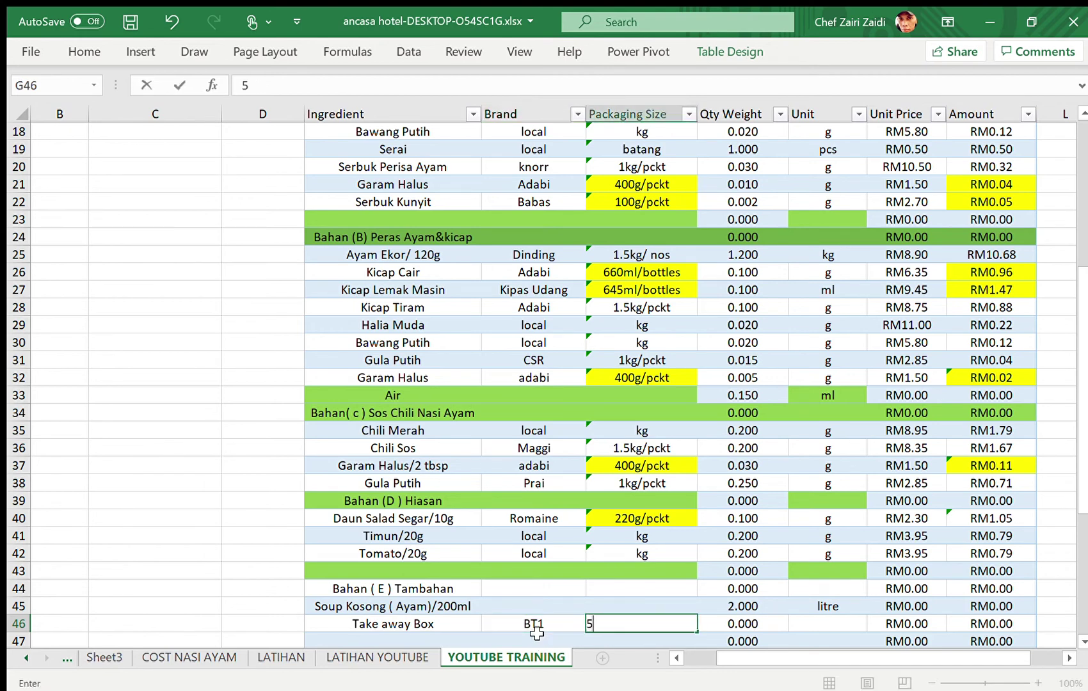
type("0pcs/bag")
key("Tab")
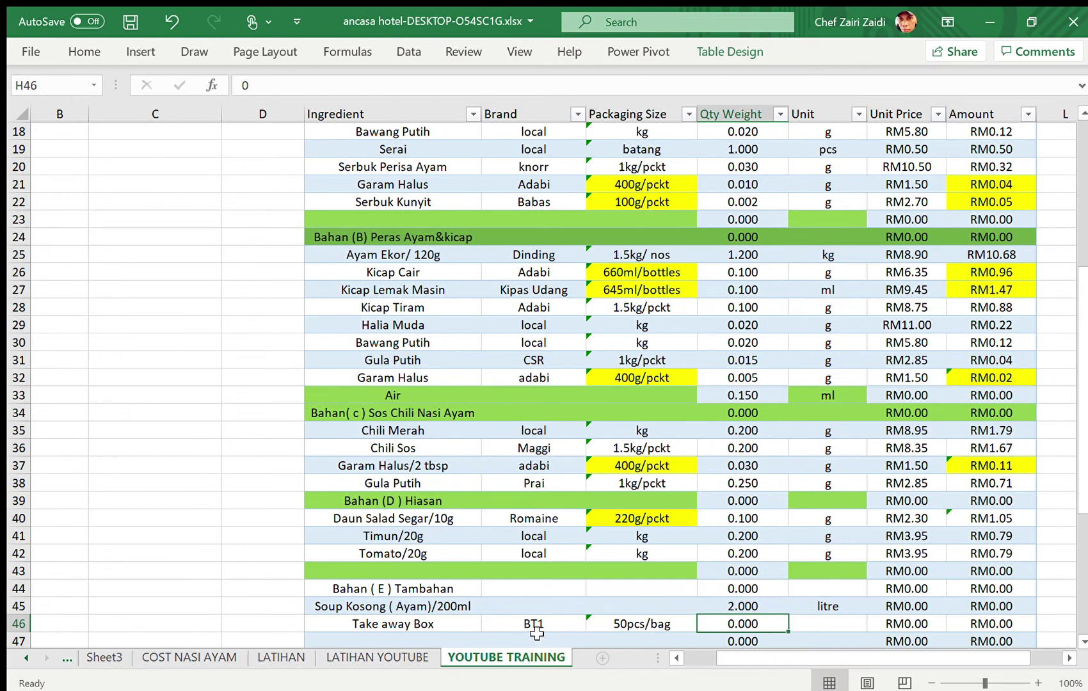
Step: Set the quantity of Take away Box in row 46 to 10, displayed without decimals
type("010")
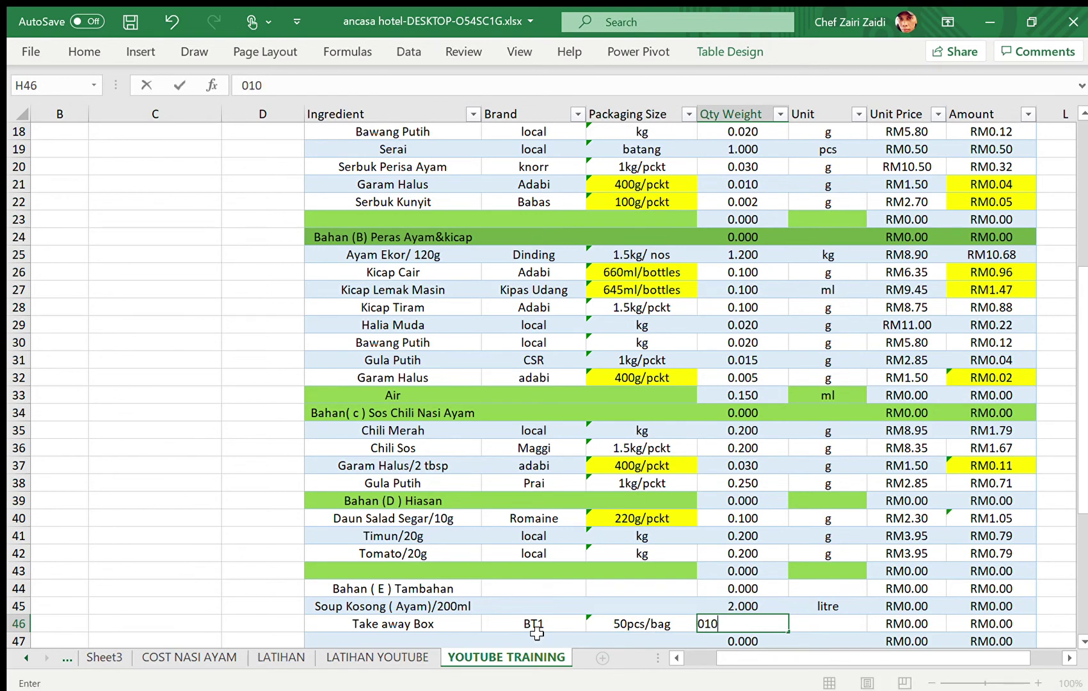
key("Tab")
key("Left")
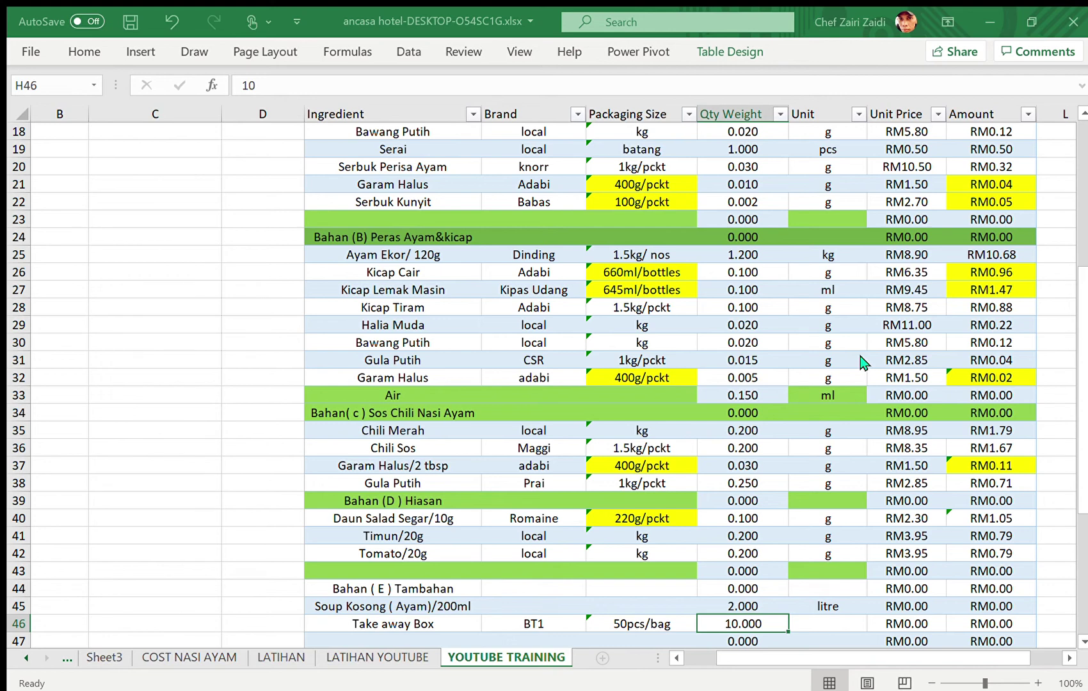
left_click(935, 675)
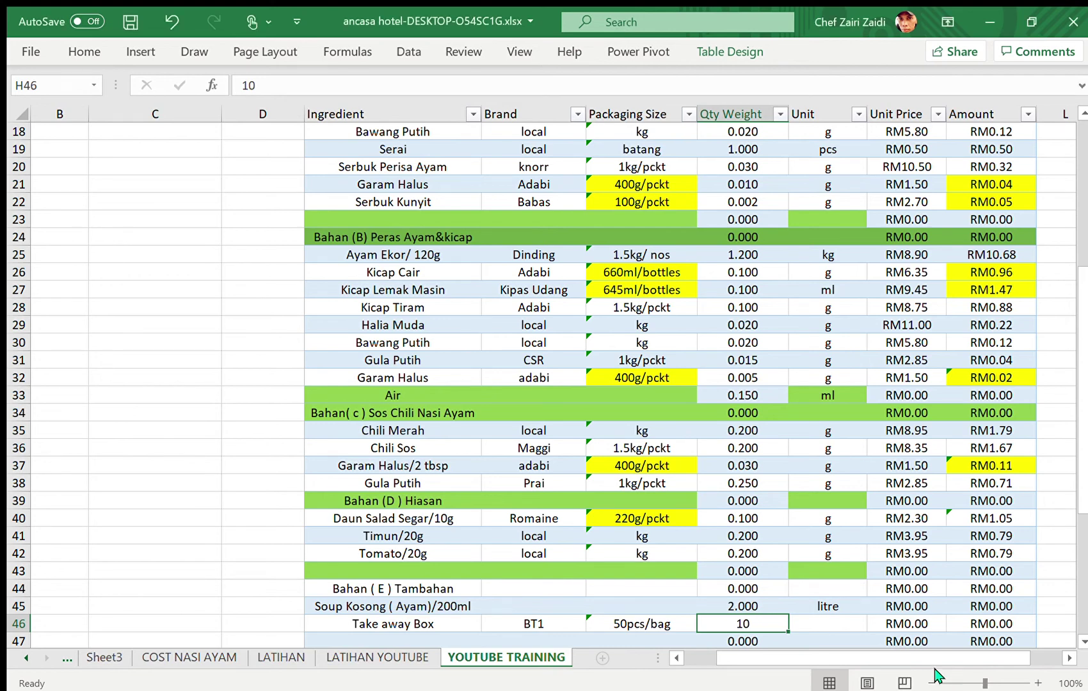
Step: Set the unit of Take away Box to pcs and its unit price to RM24.00
left_click(811, 615)
type("pcs")
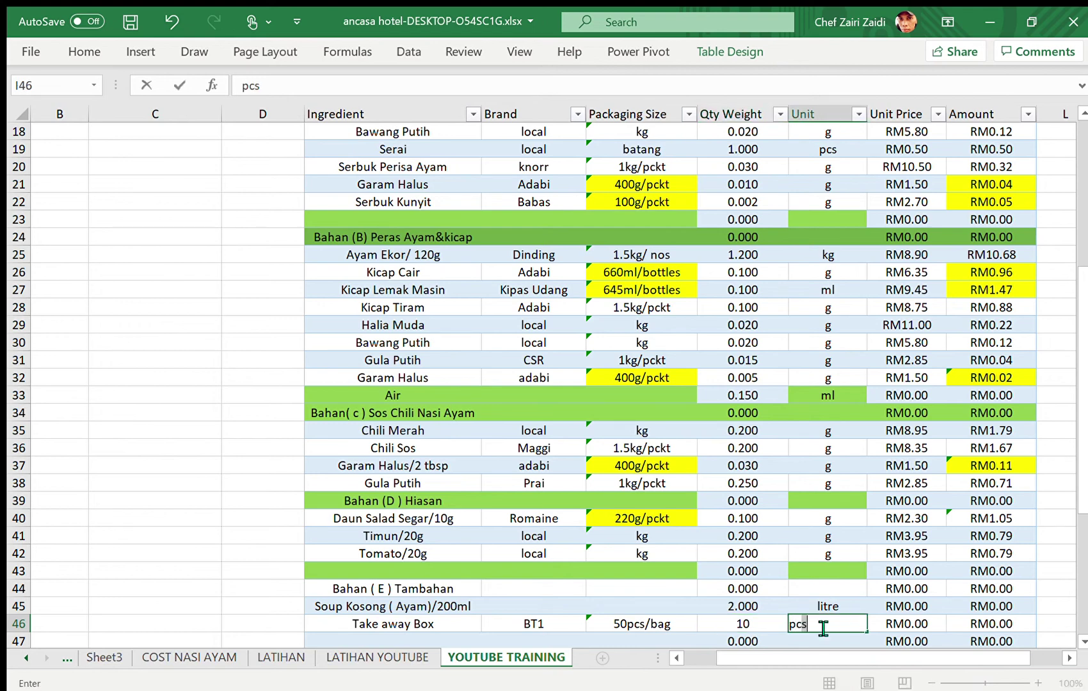
key("Tab")
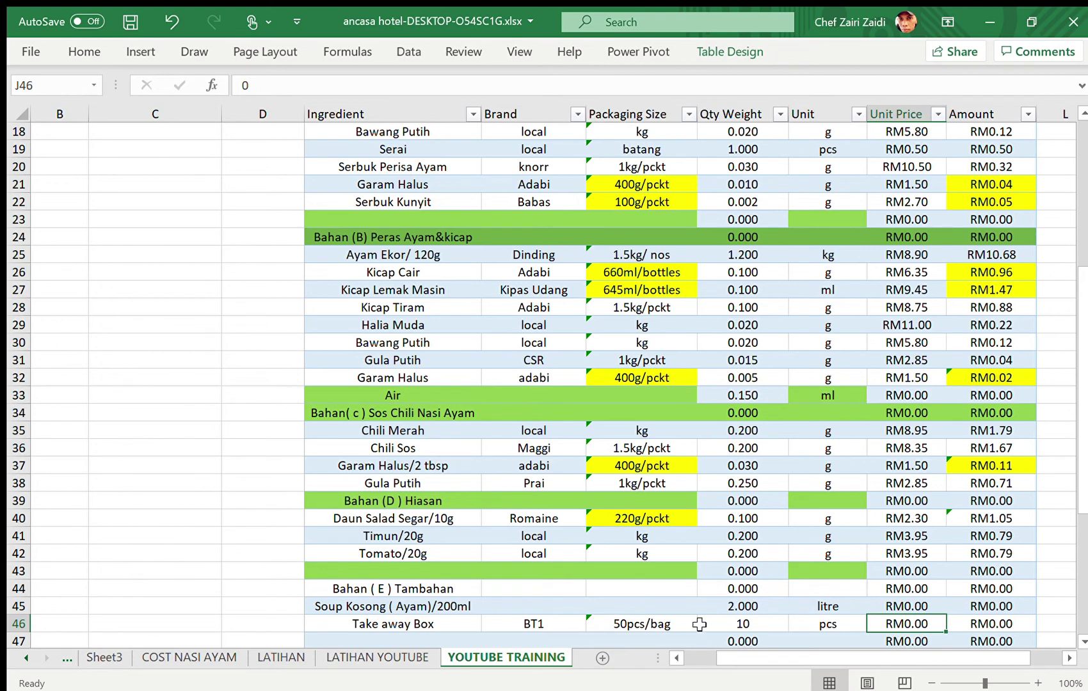
type("24")
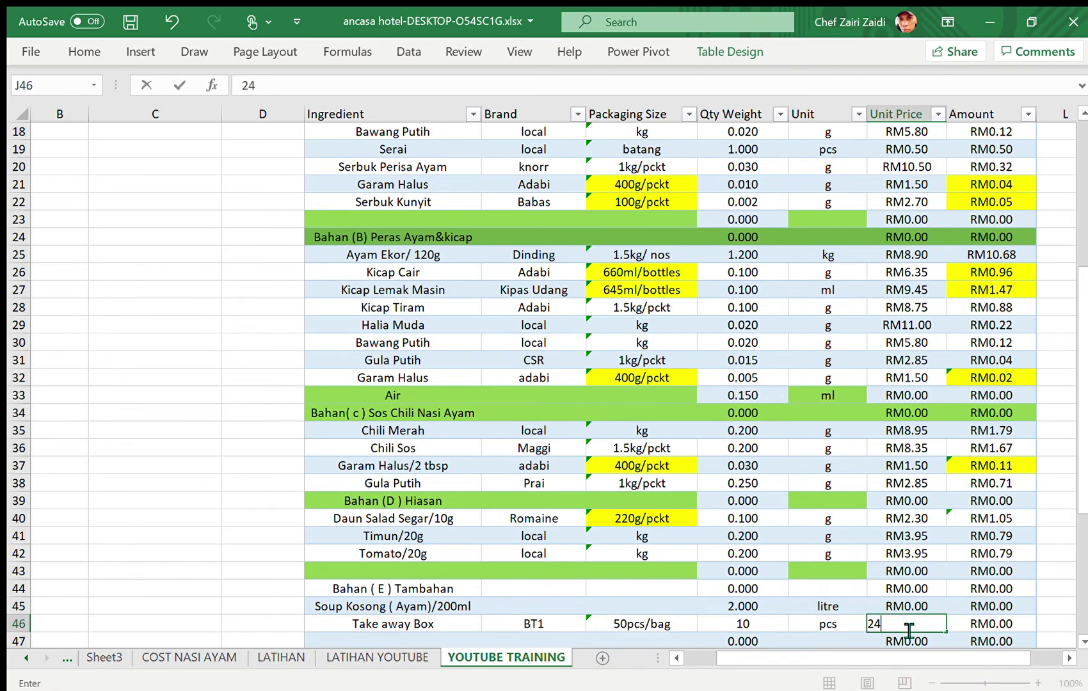
key("Return")
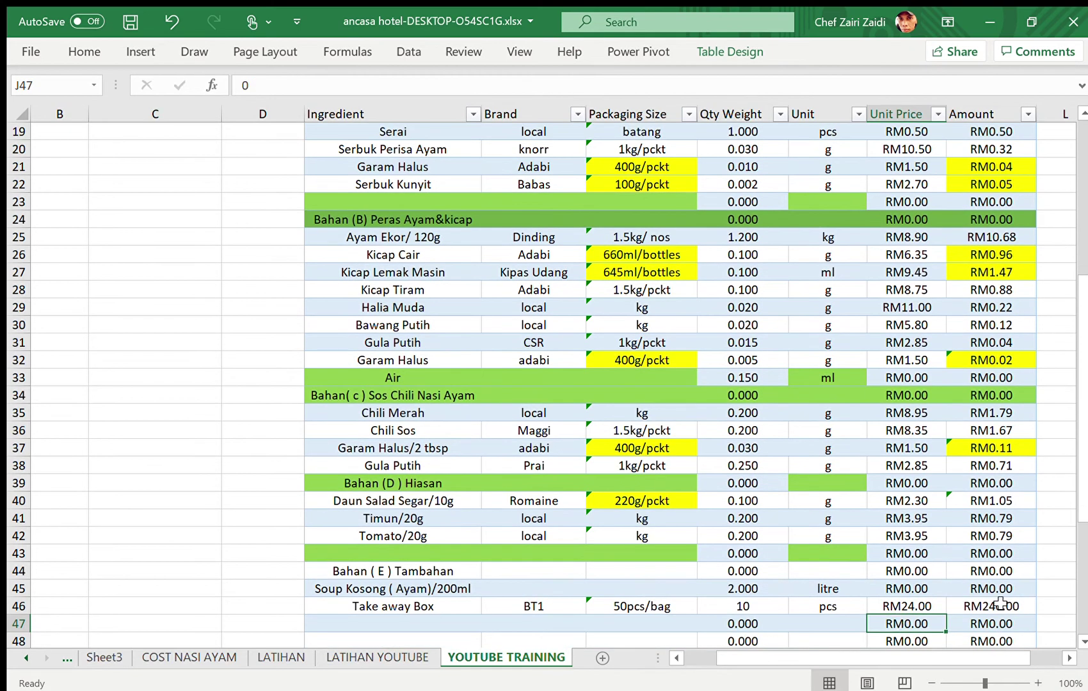
Step: Change the quantity of Take away Box in row 46 to 0.10, displayed with two decimals
left_click(743, 607)
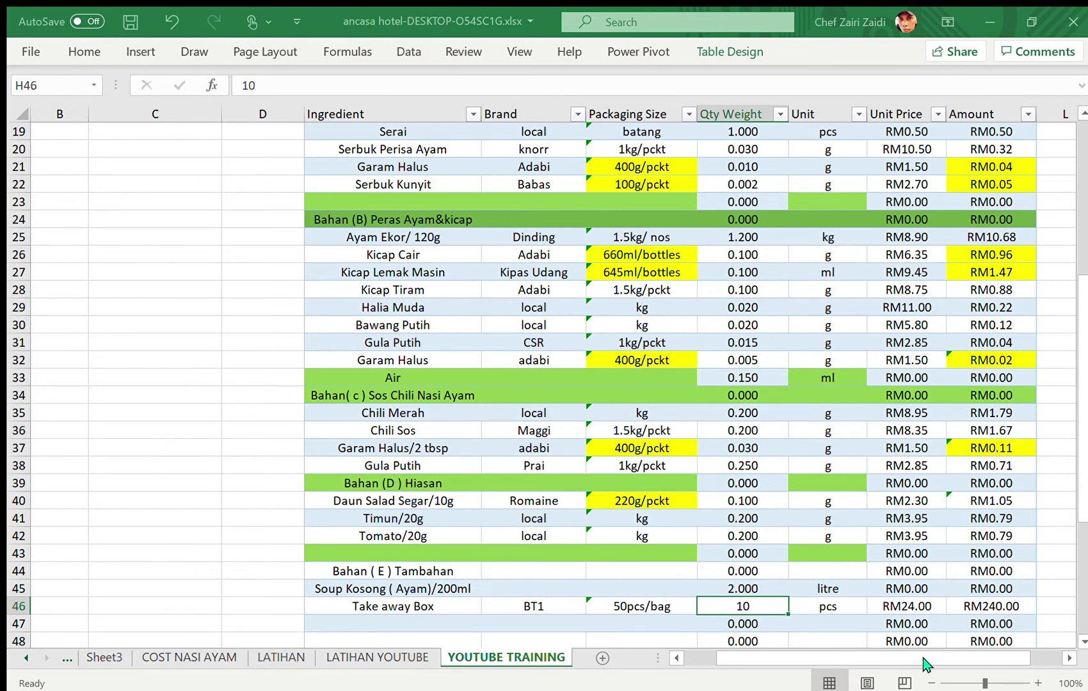
key("alt+h")
key("0")
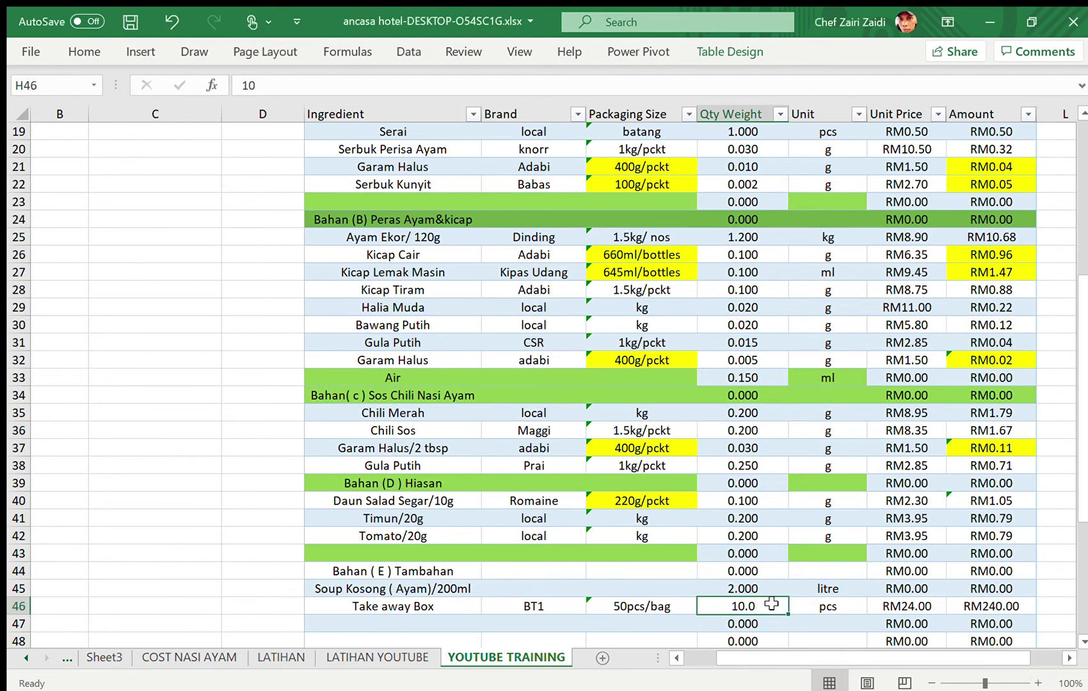
type(".10")
key("Return")
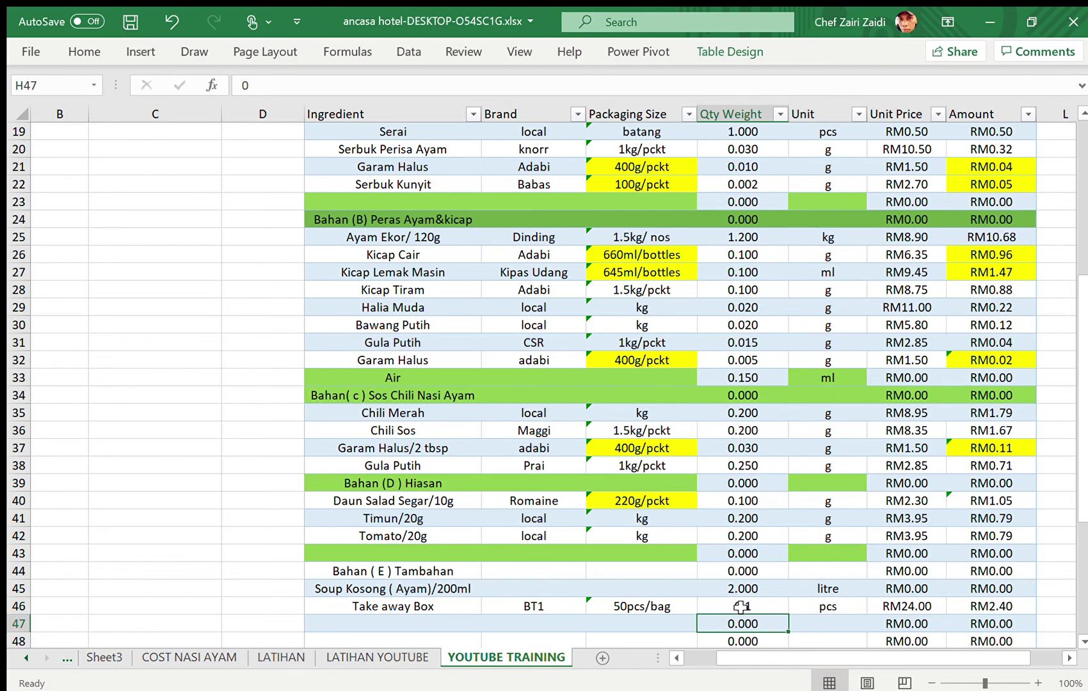
left_click(741, 606)
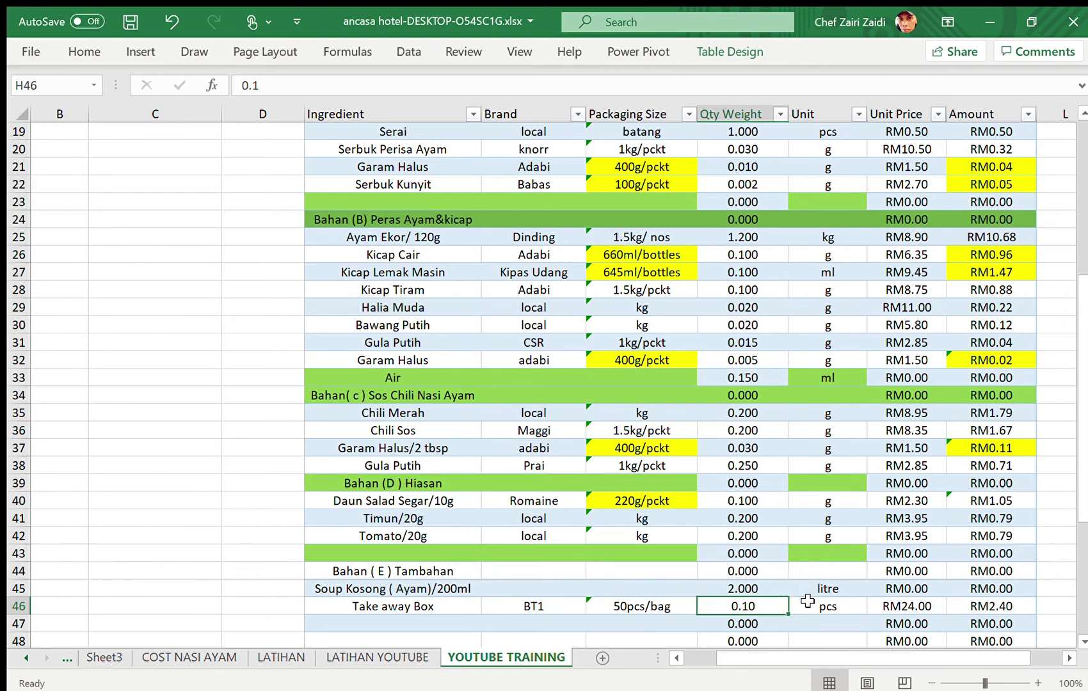
Step: Extend the amount formula of Take away Box in K46 to =SUM(H46*J46)/0.5
left_click(1014, 606)
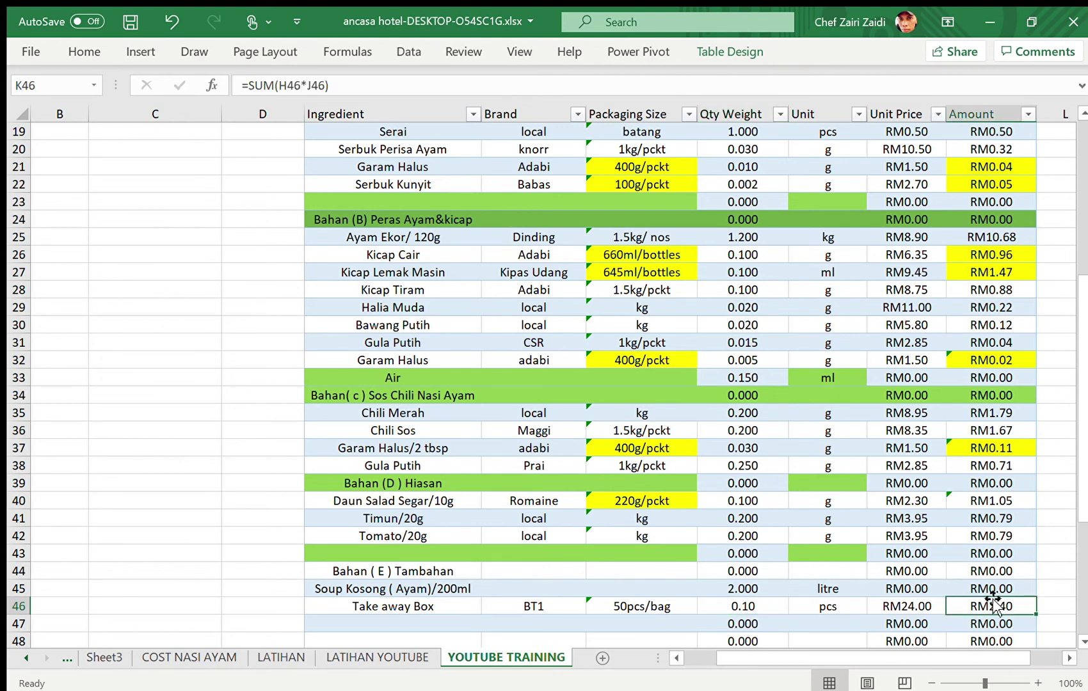
left_click(342, 90)
type("/")
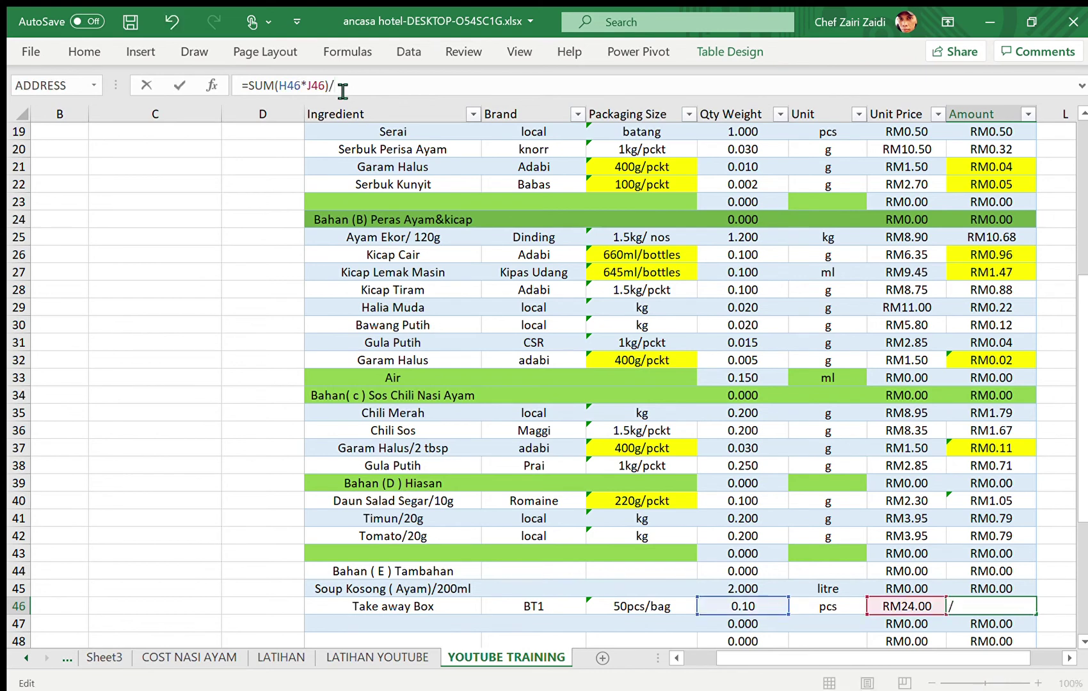
type("50")
key("BackSpace")
key("BackSpace")
type(".5")
key("Return")
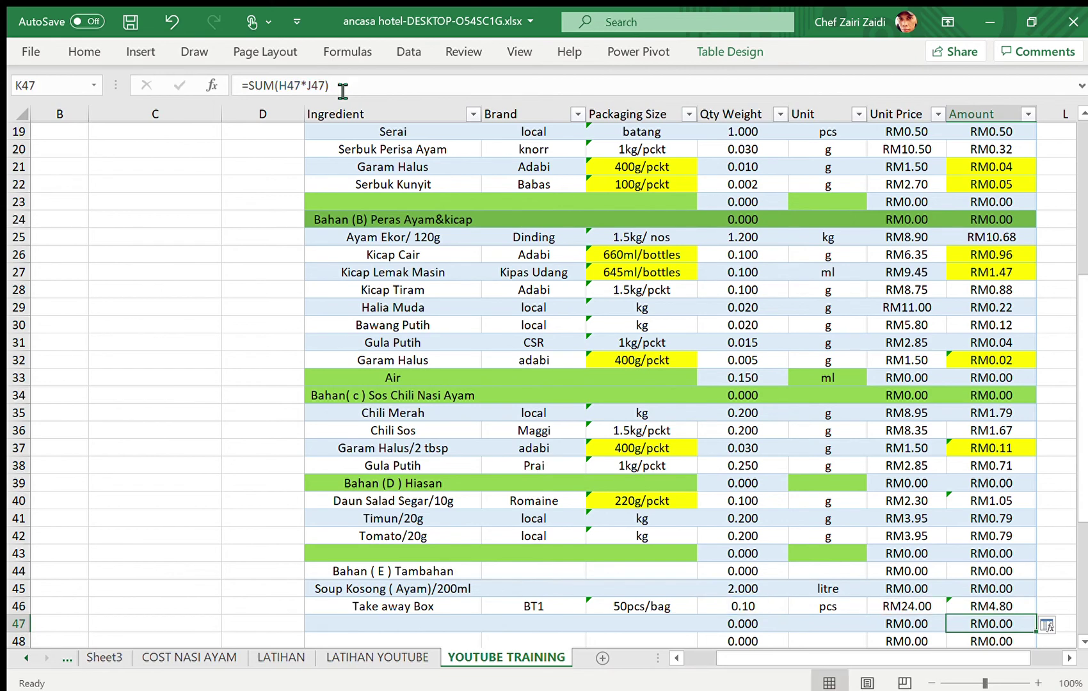
Step: Fill the packaging size and amount cells of Take away Box in row 46 with yellow
left_click(679, 608)
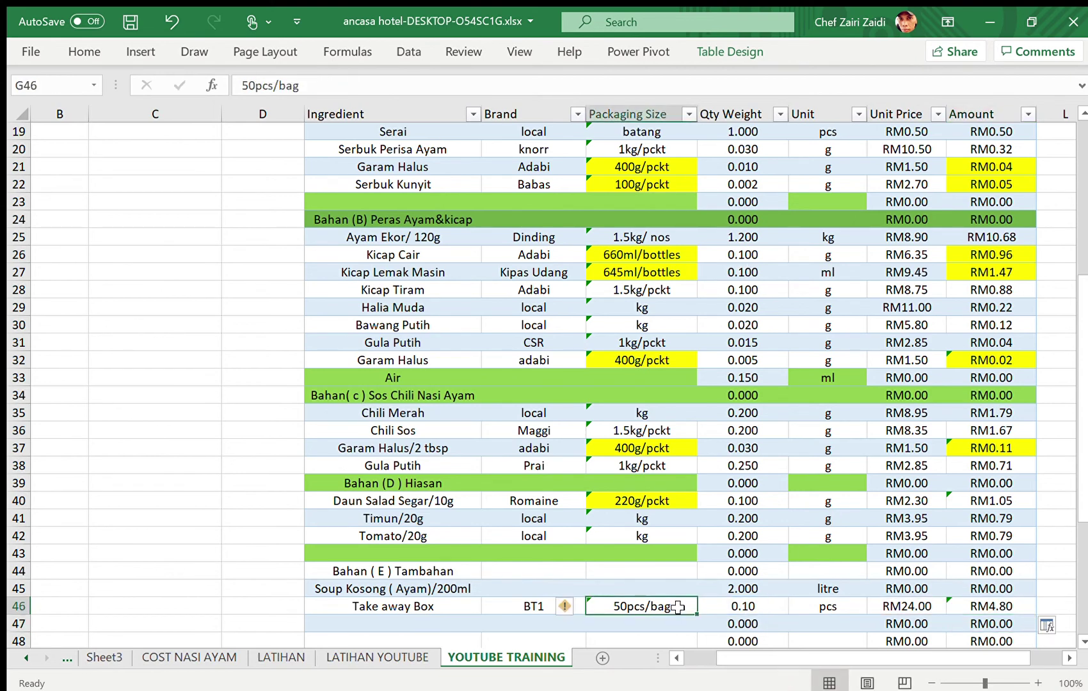
left_click(82, 53)
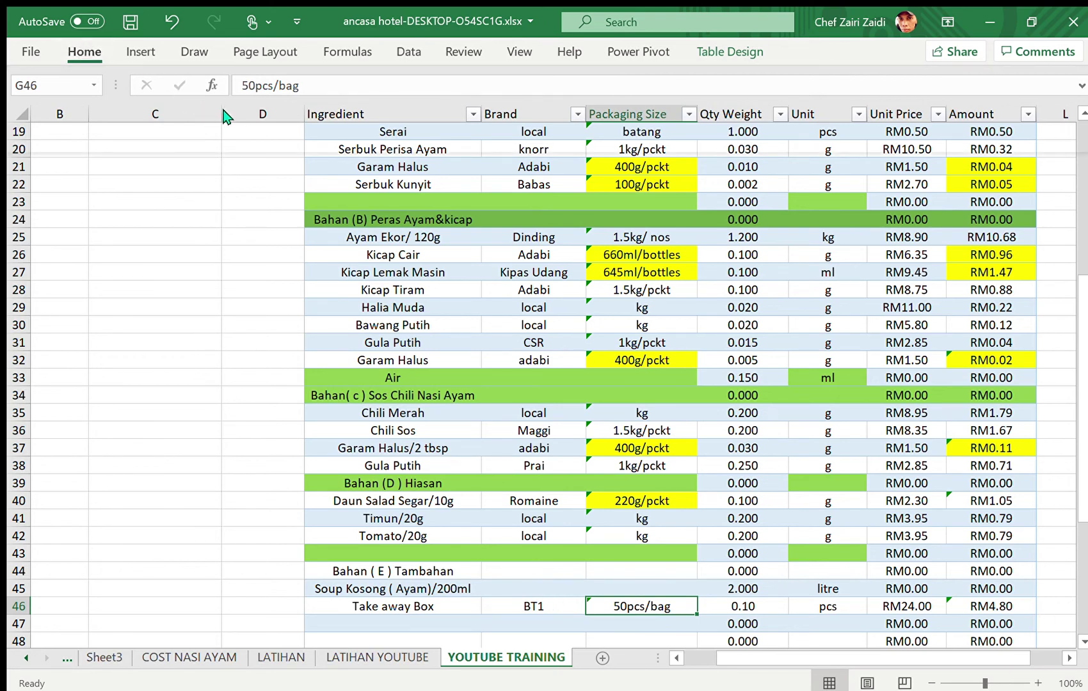
key("F4")
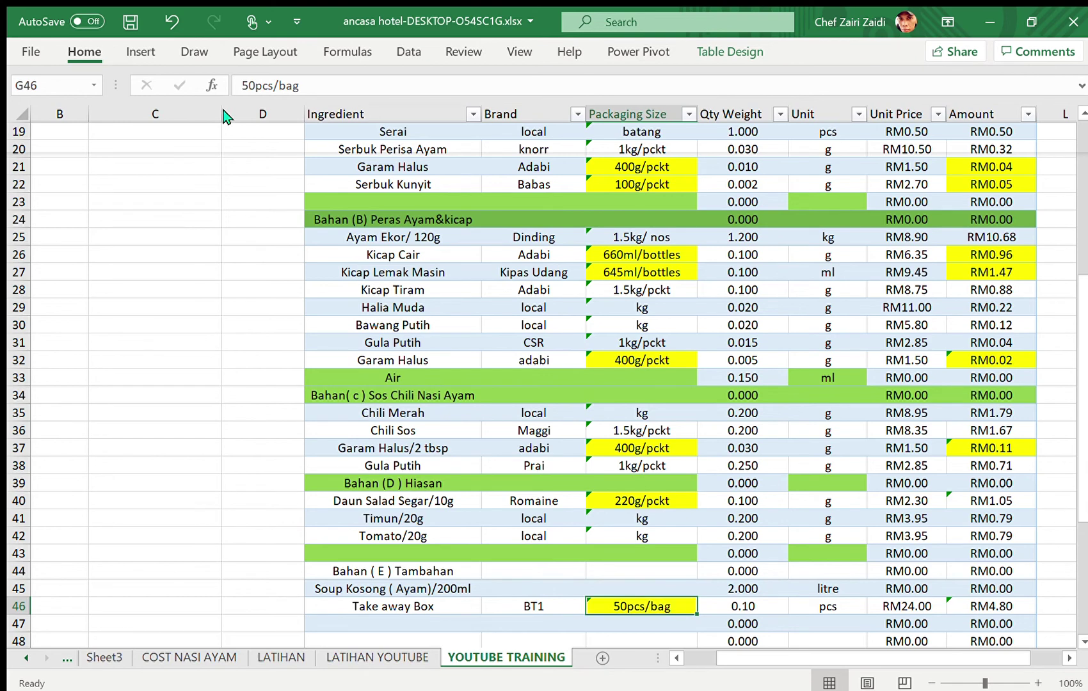
left_click(989, 605)
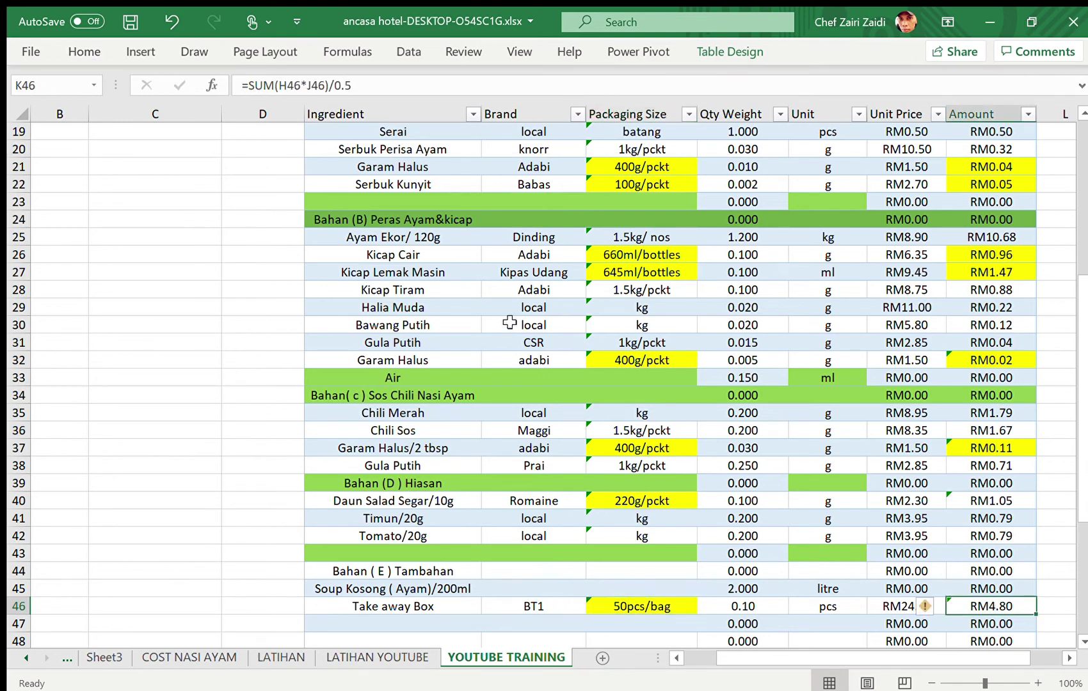
left_click(89, 50)
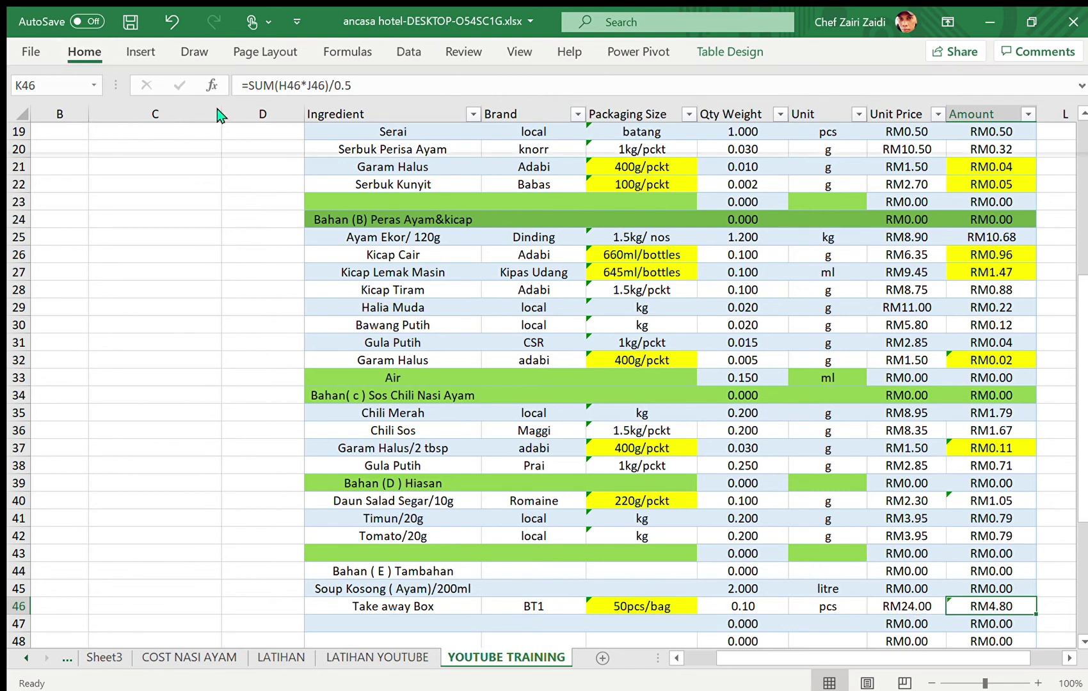
key("F4")
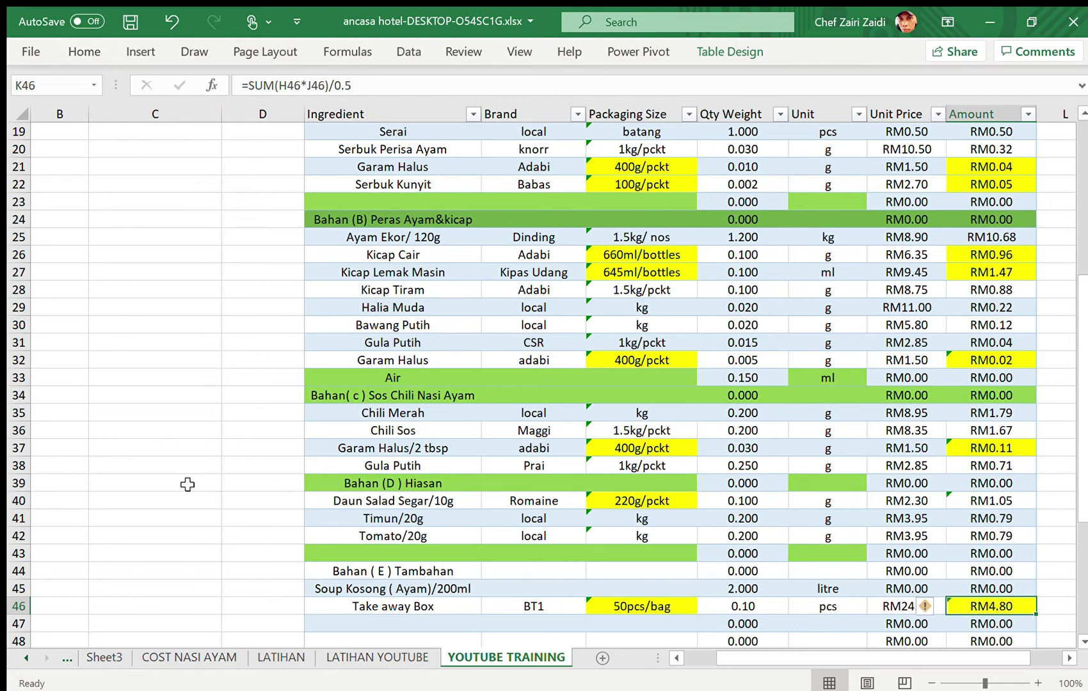
Step: Review the sub total cost below the ingredient table and the costing summary at the start of the sheet
key("Down")
key("Down")
key("Down")
key("Down")
key("Down")
key("Down")
key("Down")
key("Down")
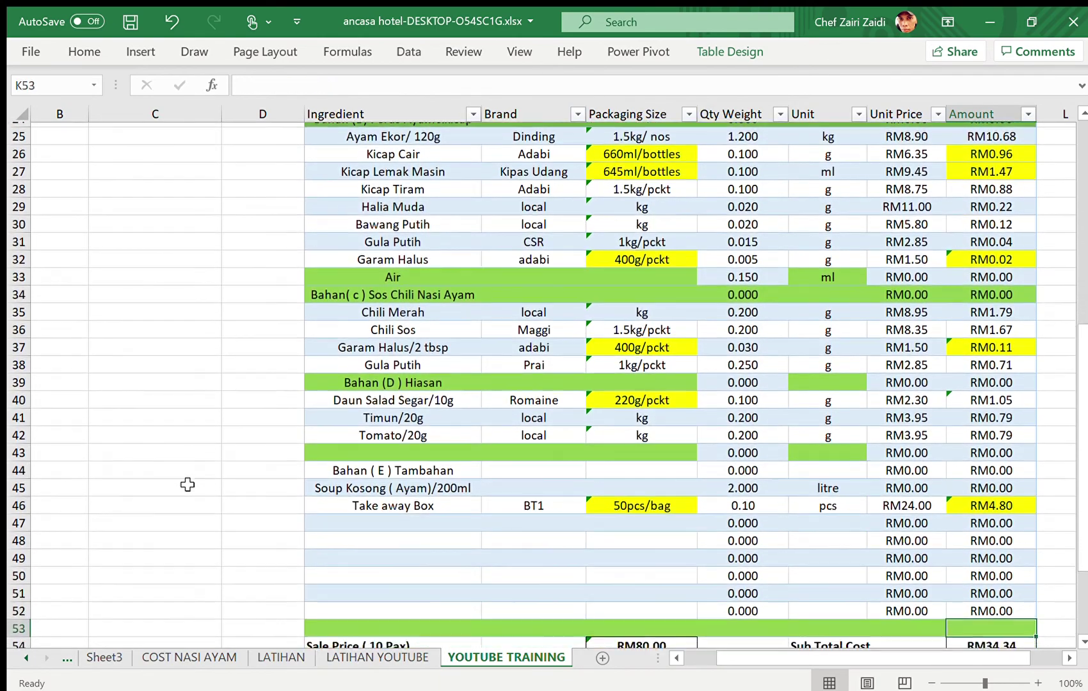
key("Down")
key("Up")
key("Up")
key("Up")
key("Up")
key("Up")
key("Up")
key("Up")
key("Up")
key("Up")
key("Up")
key("Up")
key("Up")
key("Up")
key("Up")
key("Up")
key("Up")
key("Up")
key("Up")
key("Up")
key("Up")
key("Up")
key("Up")
key("Up")
key("Up")
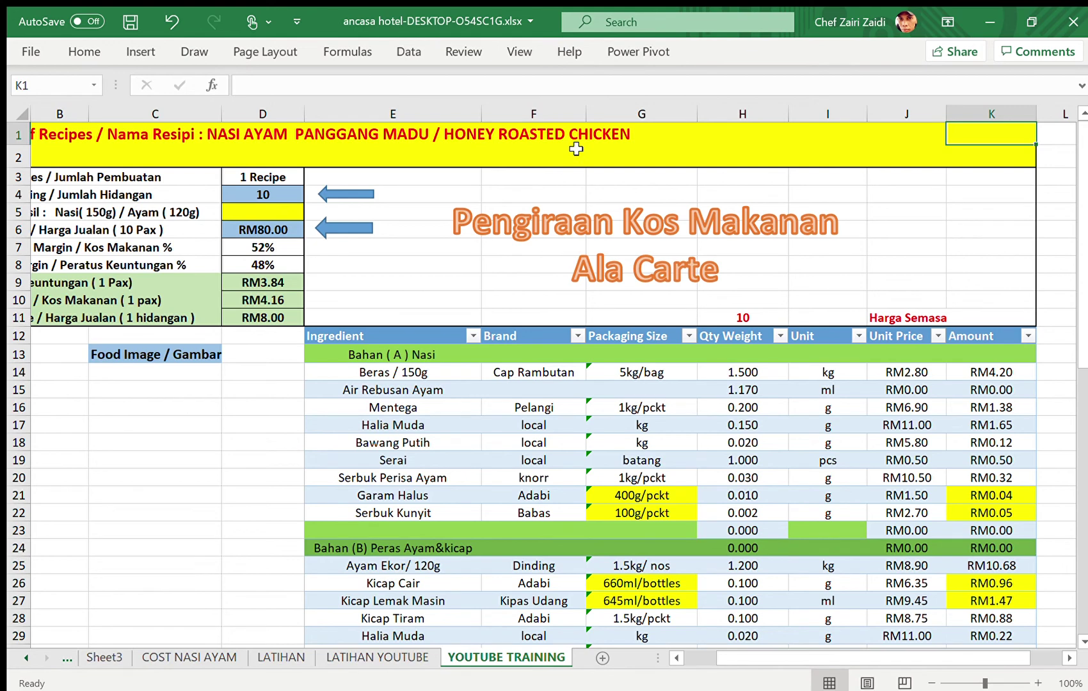
Step: Set the number of servings in D4 and the serving count in H11 above Qty Weight to 20
left_click(285, 191)
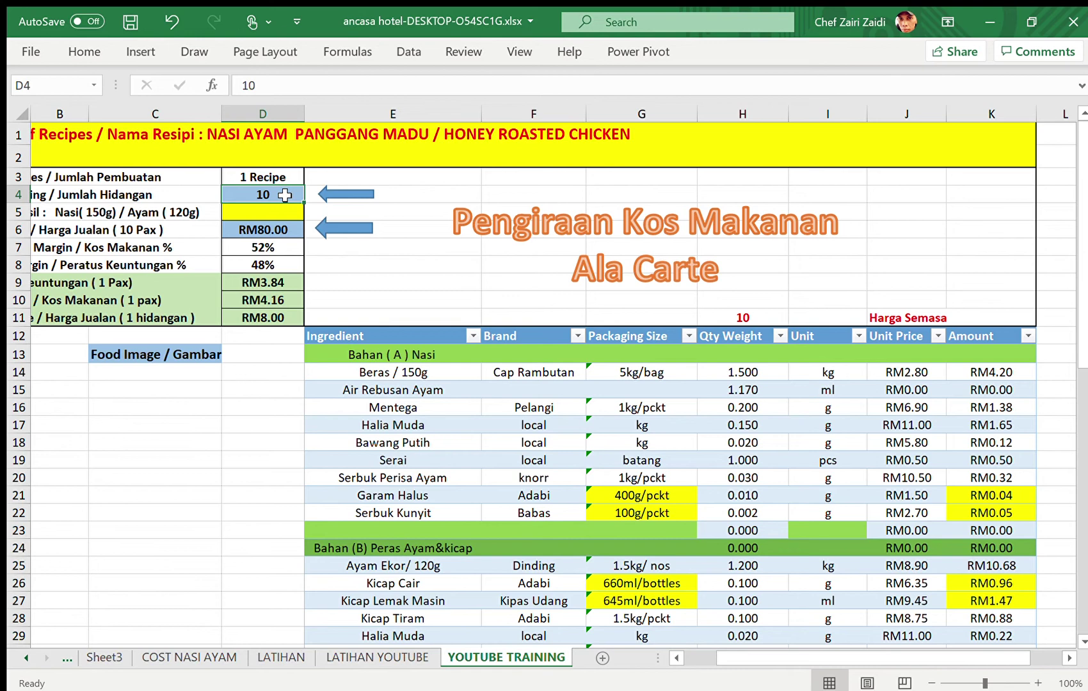
type("20")
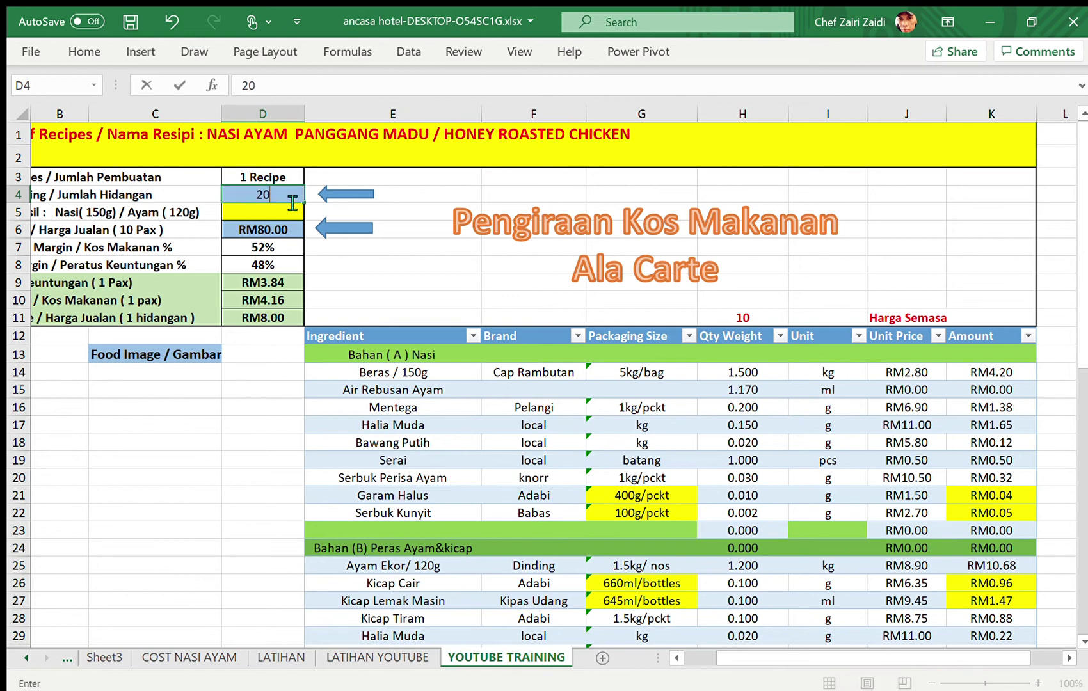
left_click(763, 318)
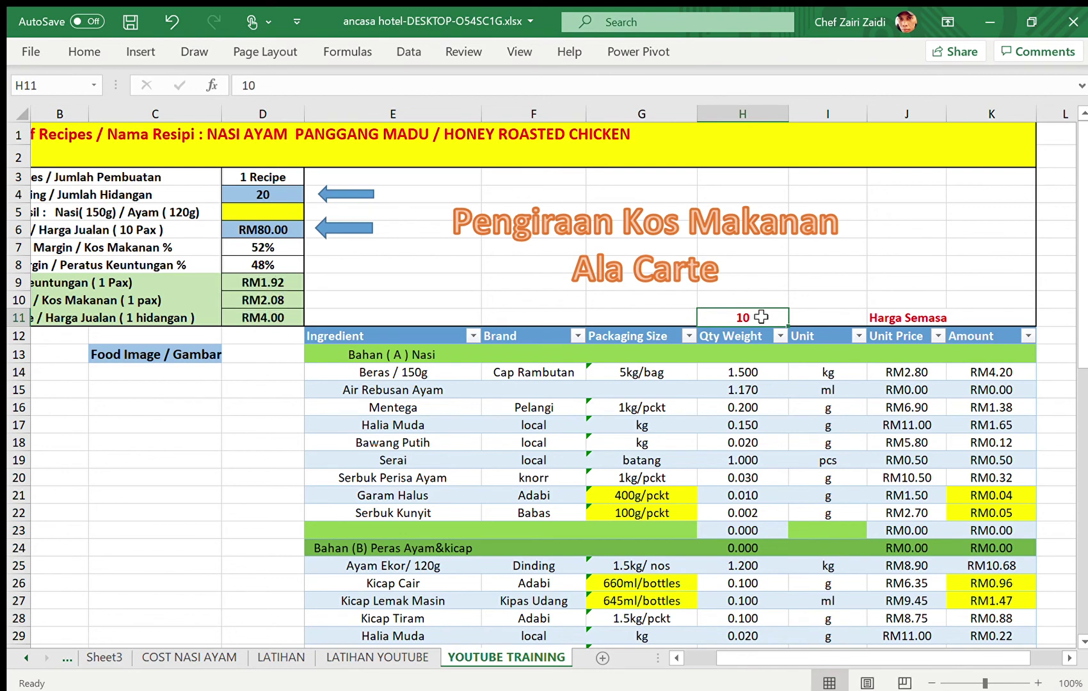
type("20")
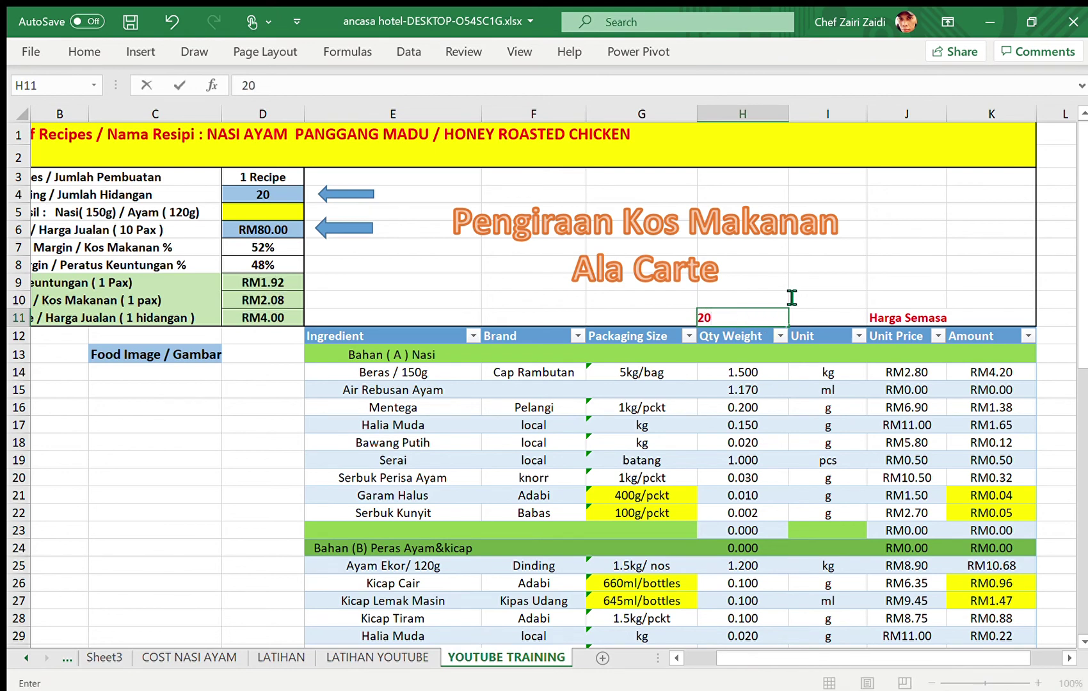
left_click(789, 298)
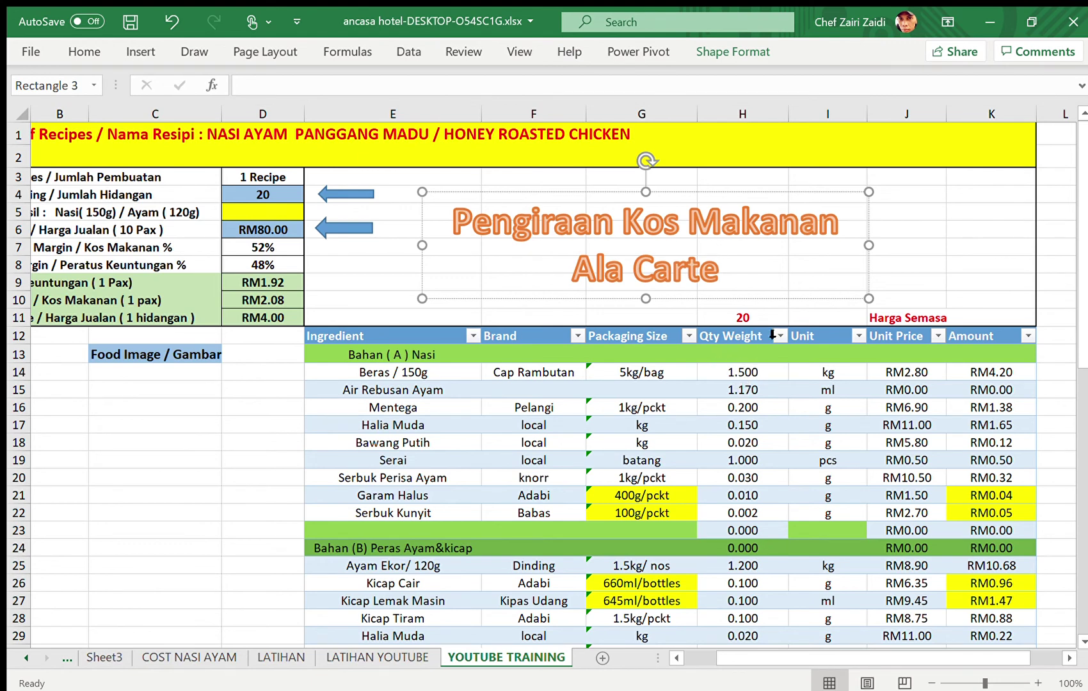
Step: Set the serving count in H11 above Qty Weight and the total serving in D4 to 10
left_click(749, 318)
type("1")
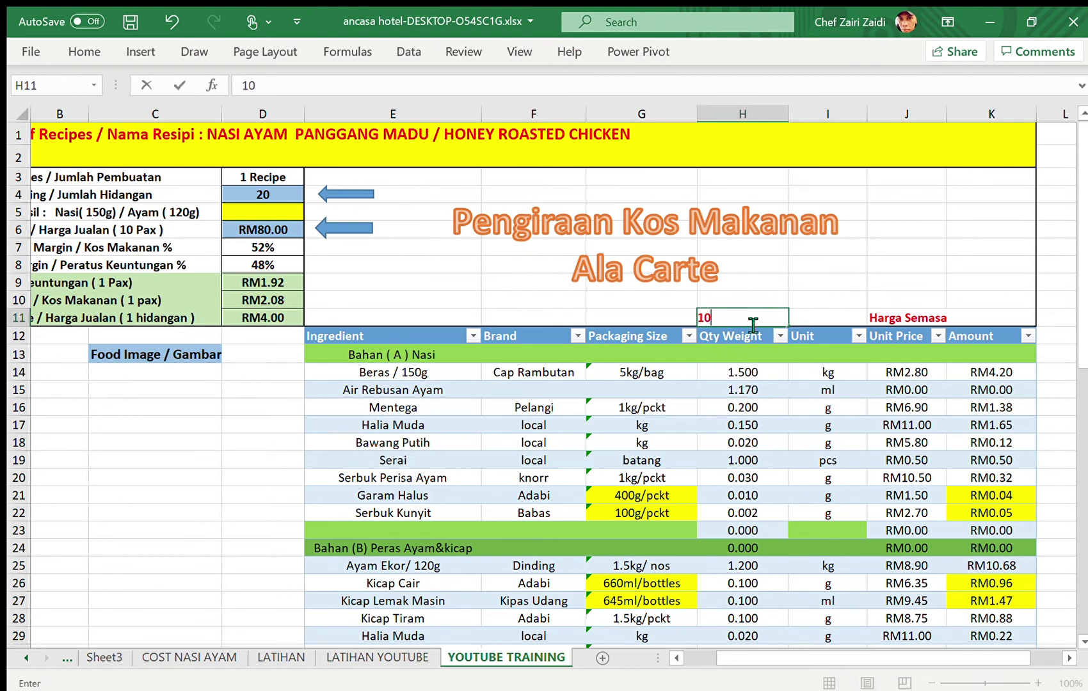
left_click(405, 250)
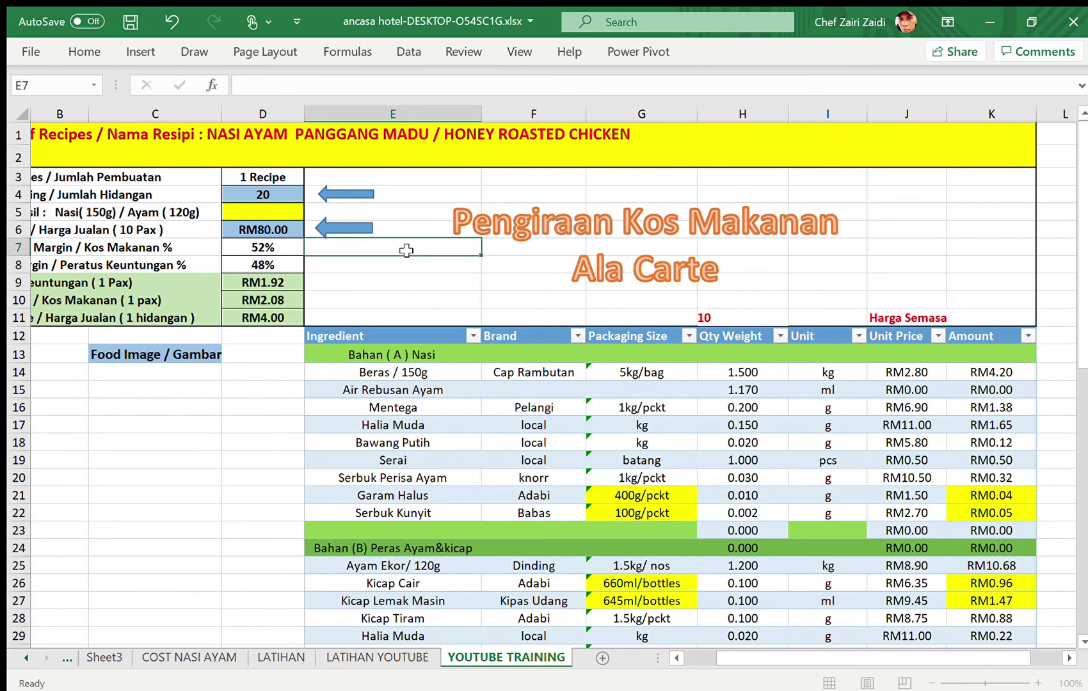
left_click(264, 194)
type("10")
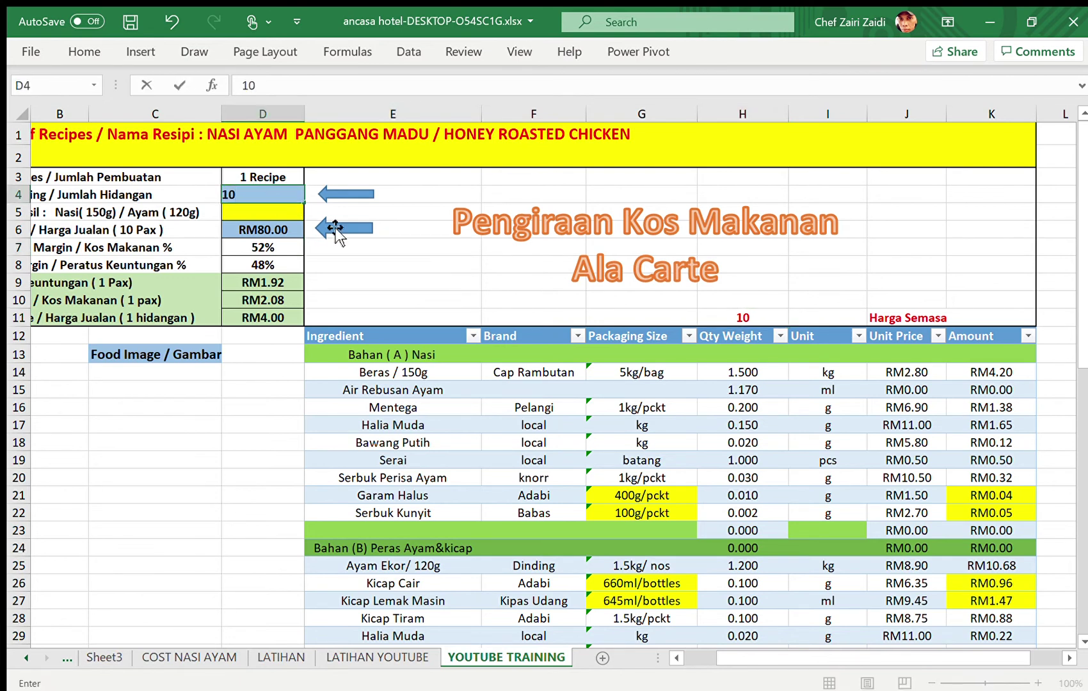
left_click(402, 245)
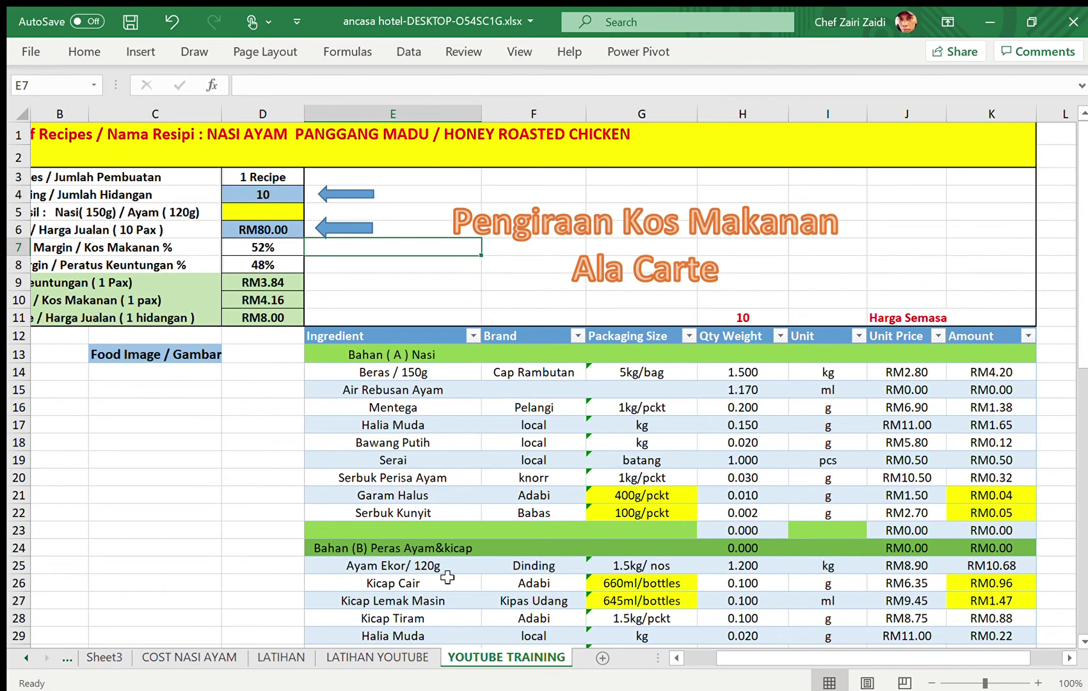
Step: Set the 10-pax sale price in D6 to 150
left_click(676, 658)
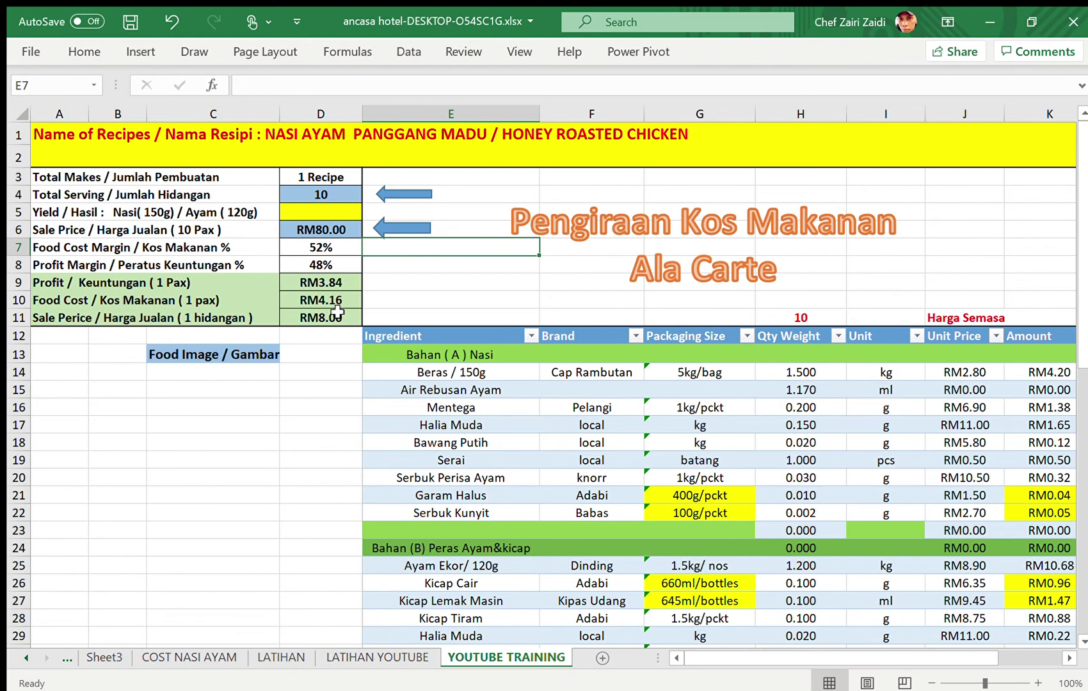
left_click(334, 225)
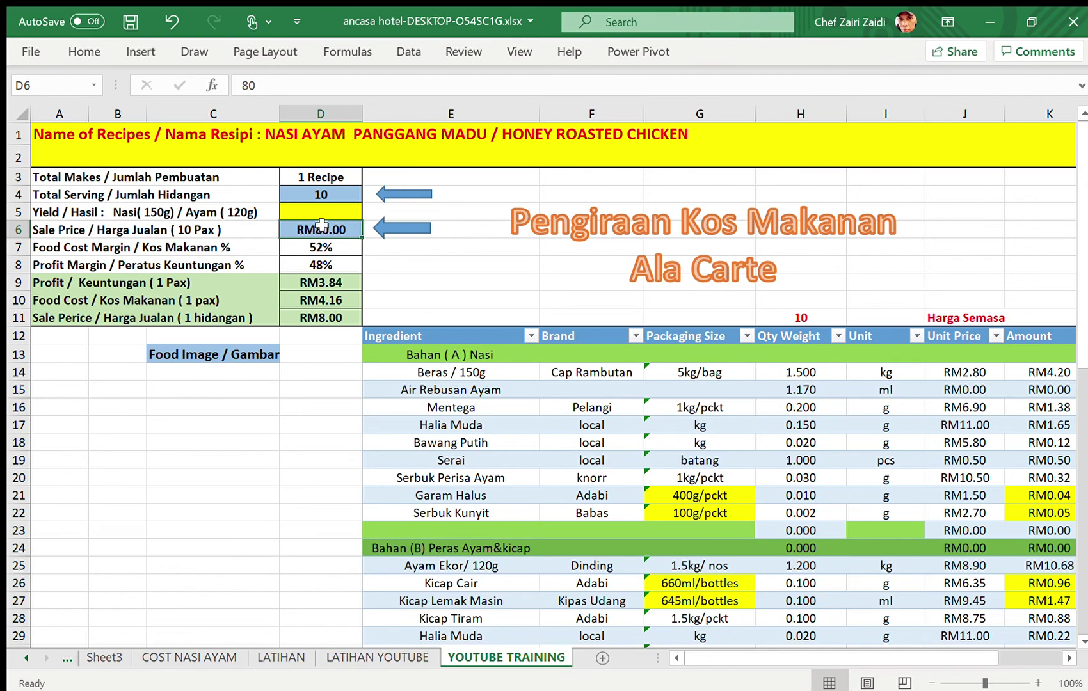
type("1")
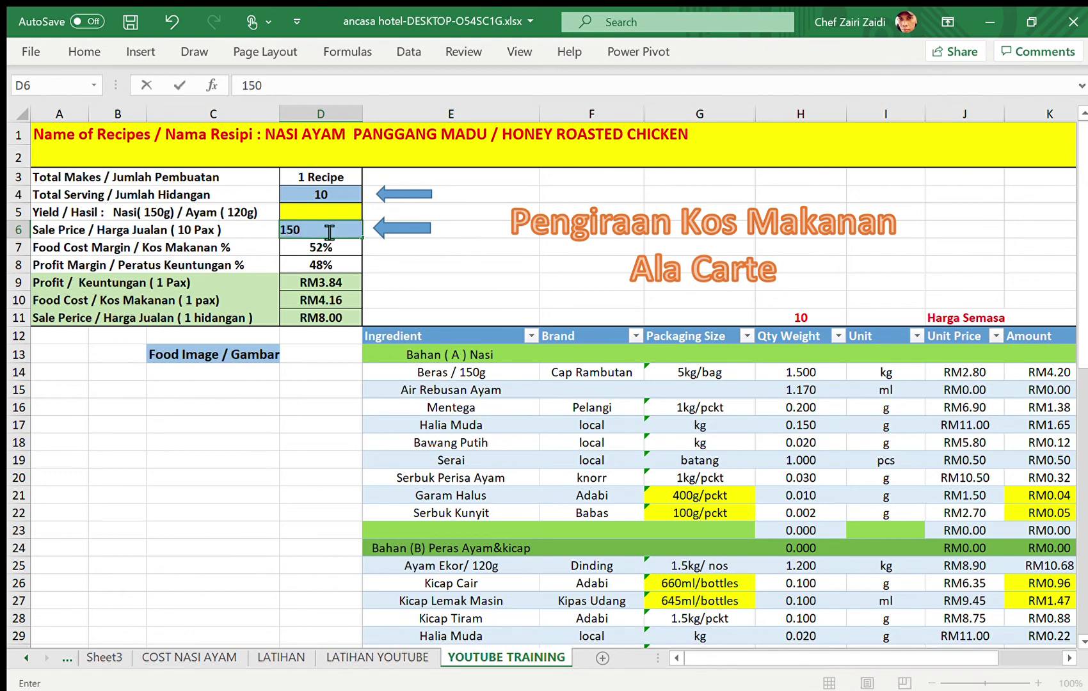
type("50")
key("Return")
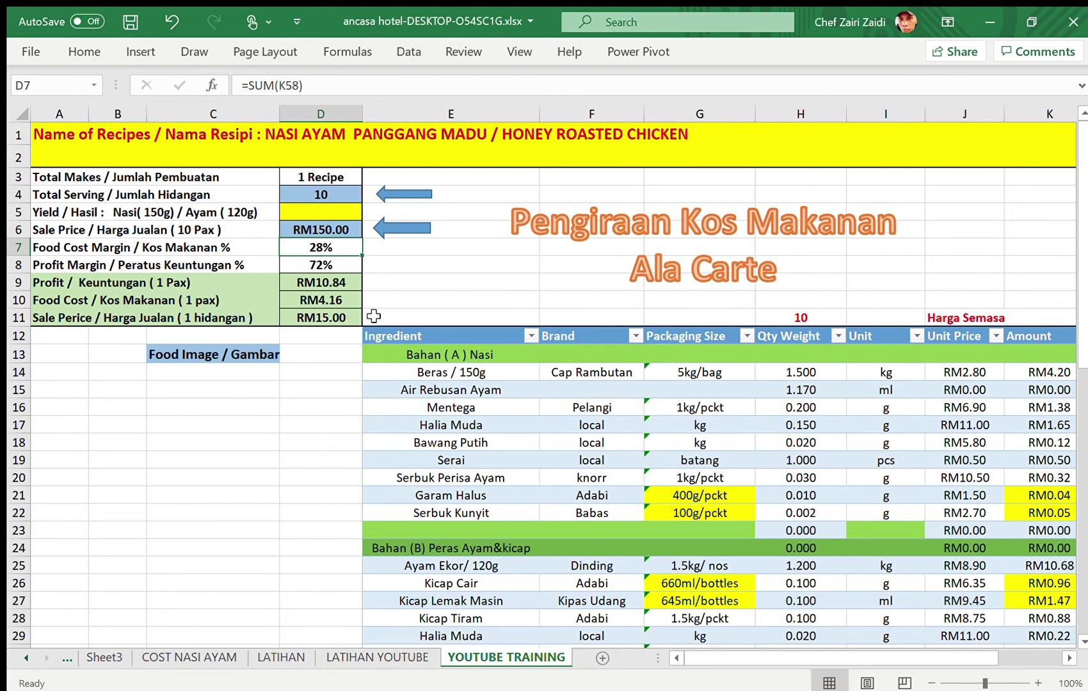
Step: Set the 10-pax sale price in D6 to 120
left_click(326, 234)
type("150")
key("BackSpace")
key("BackSpace")
type("20")
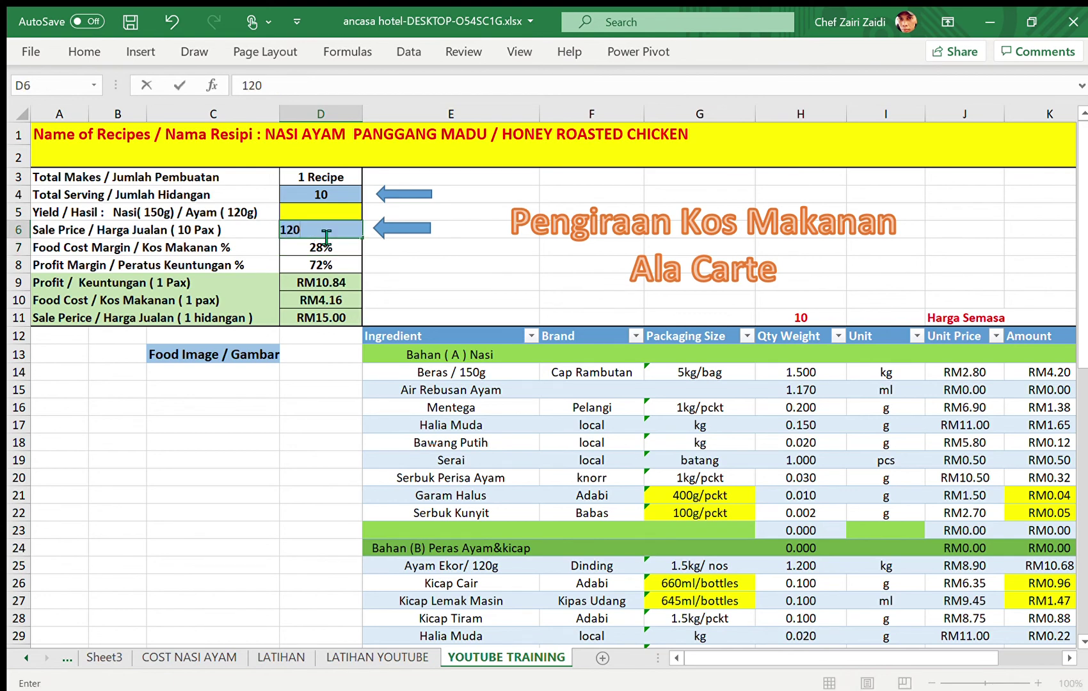
key("Return")
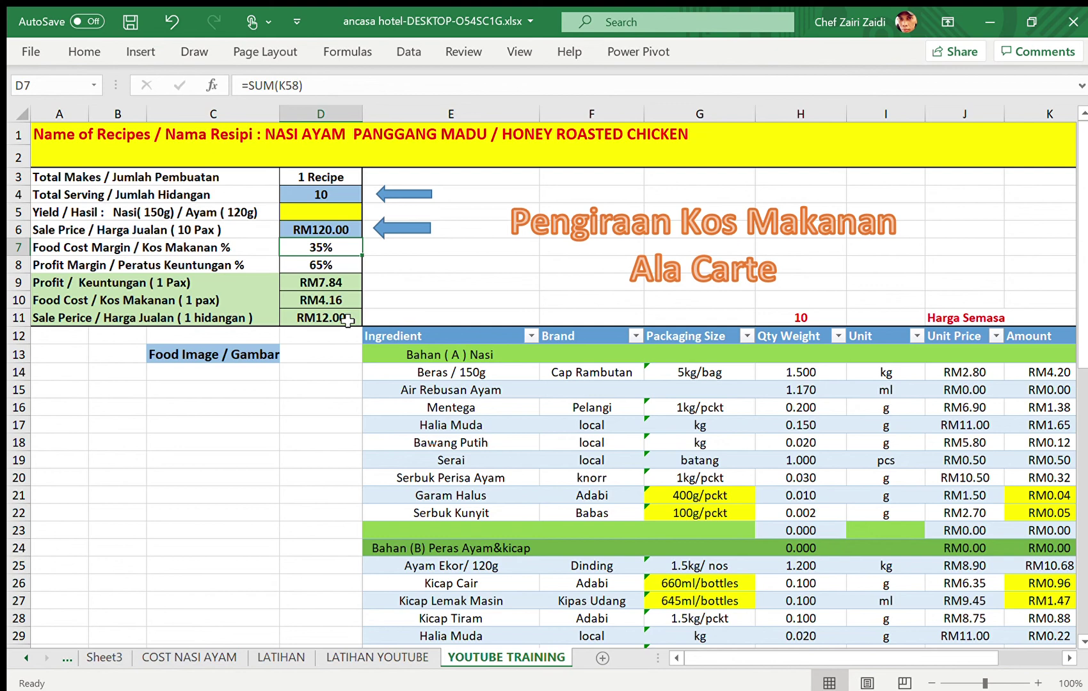
Step: Set the 10-pax sale price in D6 to 75
left_click(327, 230)
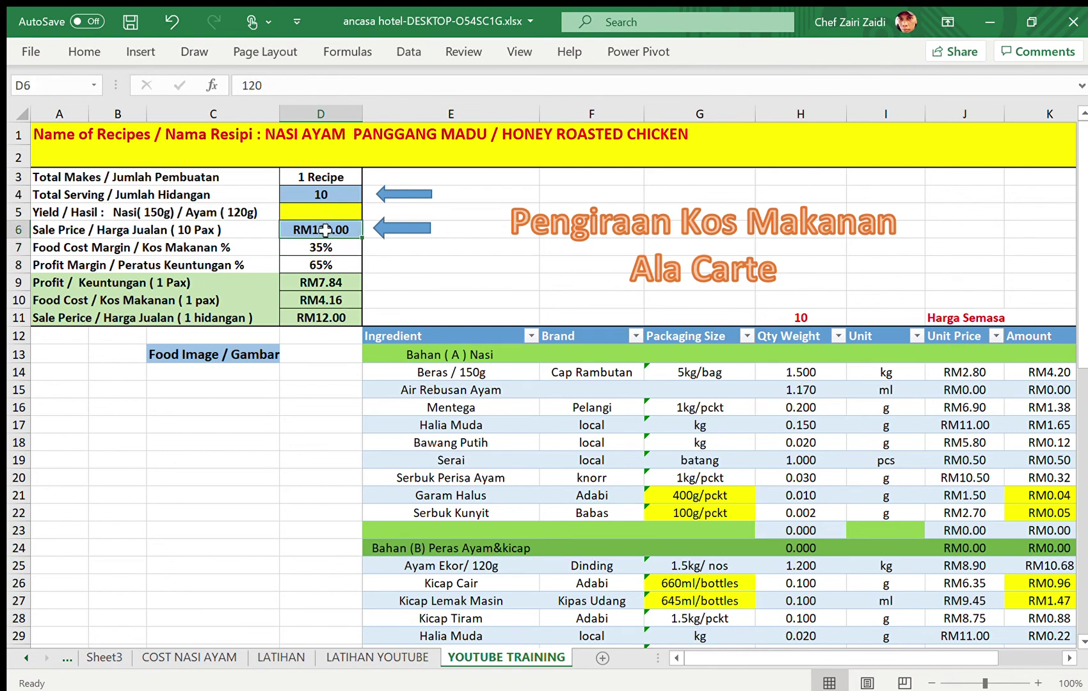
type("7")
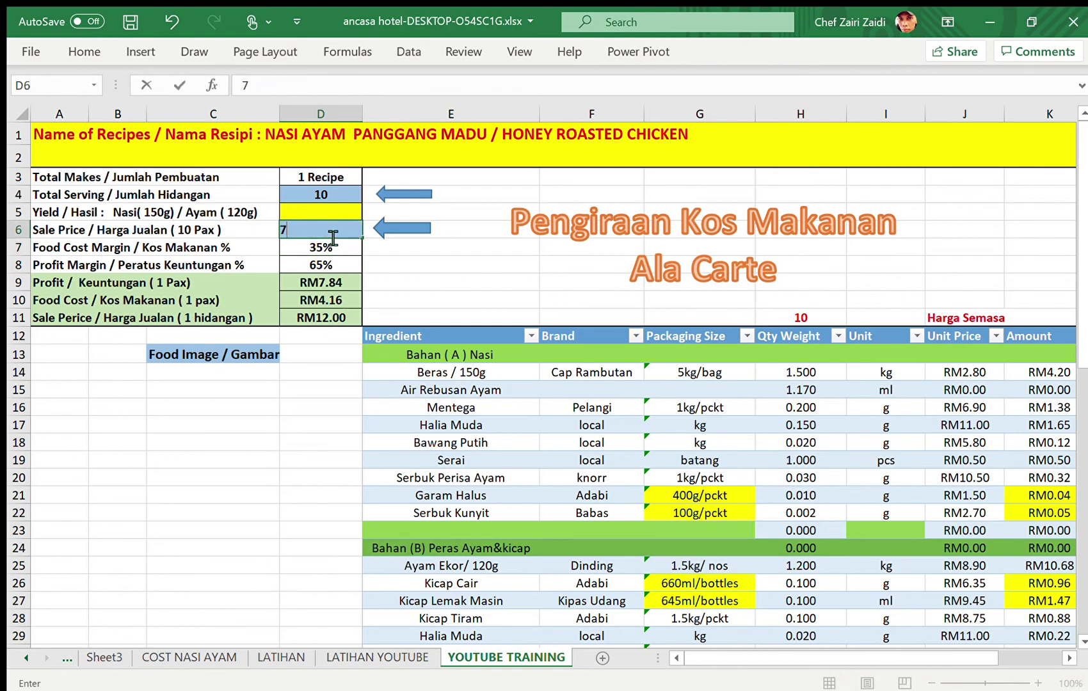
type("5")
left_click(433, 261)
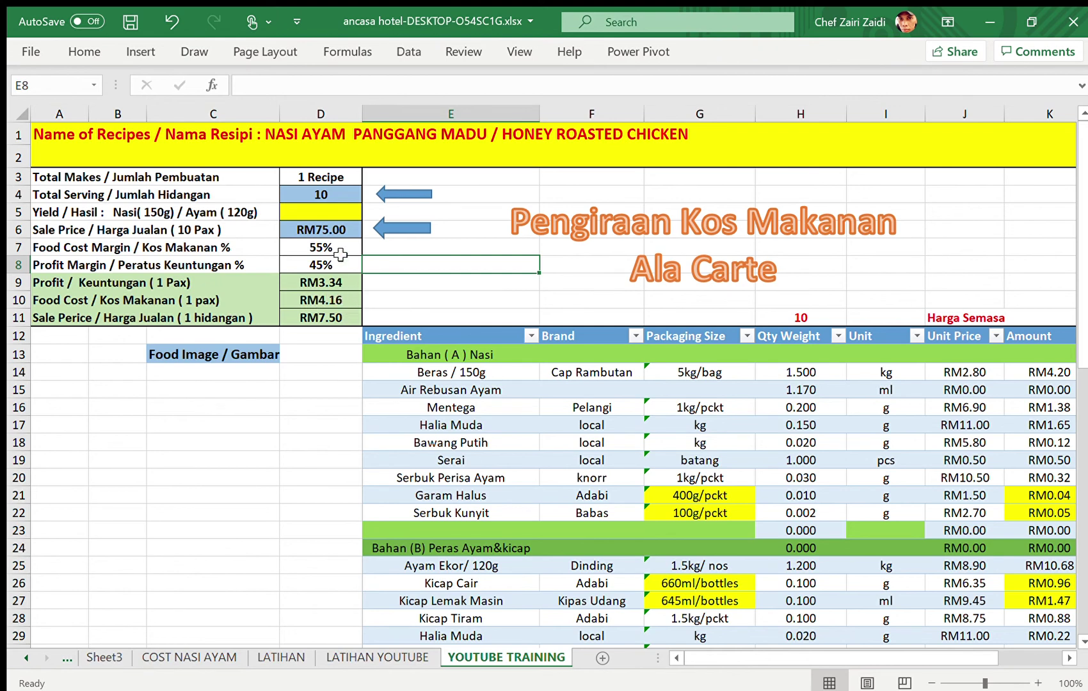
Step: Set the 10-pax sale price in D6 to 80
left_click(324, 229)
type("8")
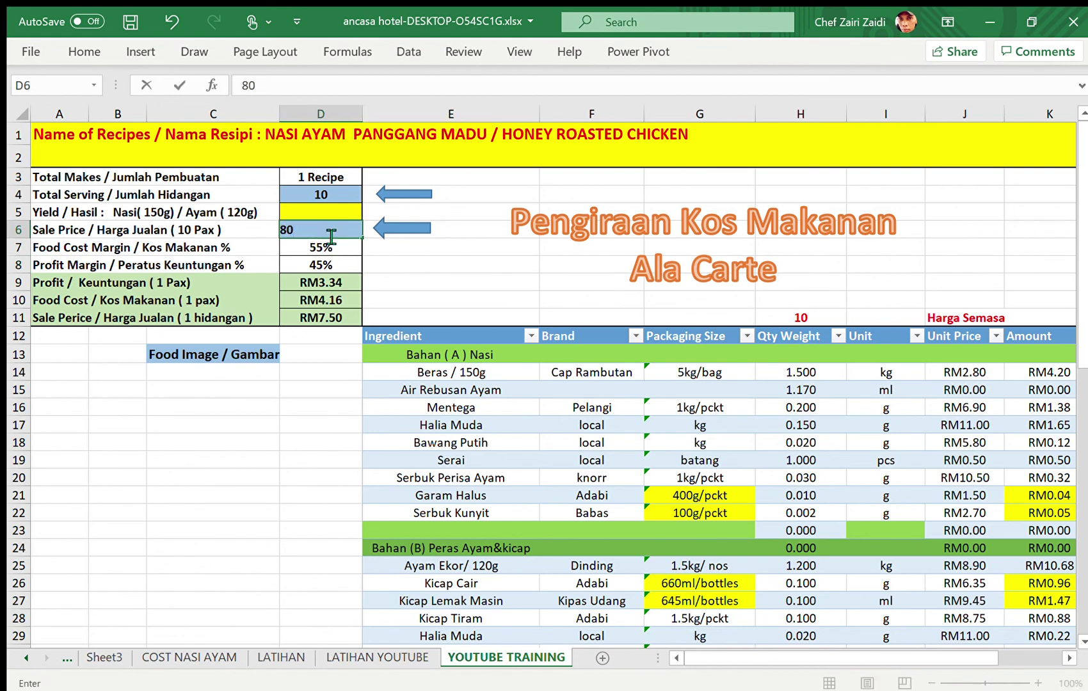
type("0")
key("Return")
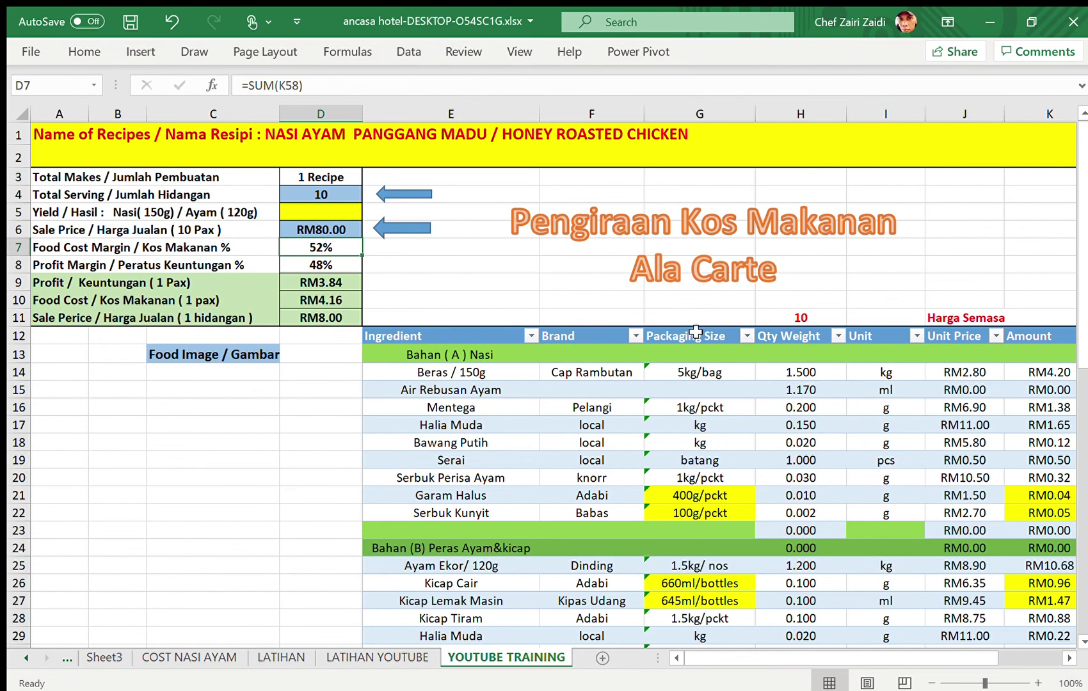
Step: Add an outside border around the empty block B60:K73 below the cost summary
left_click_drag(1081, 364, 1080, 403)
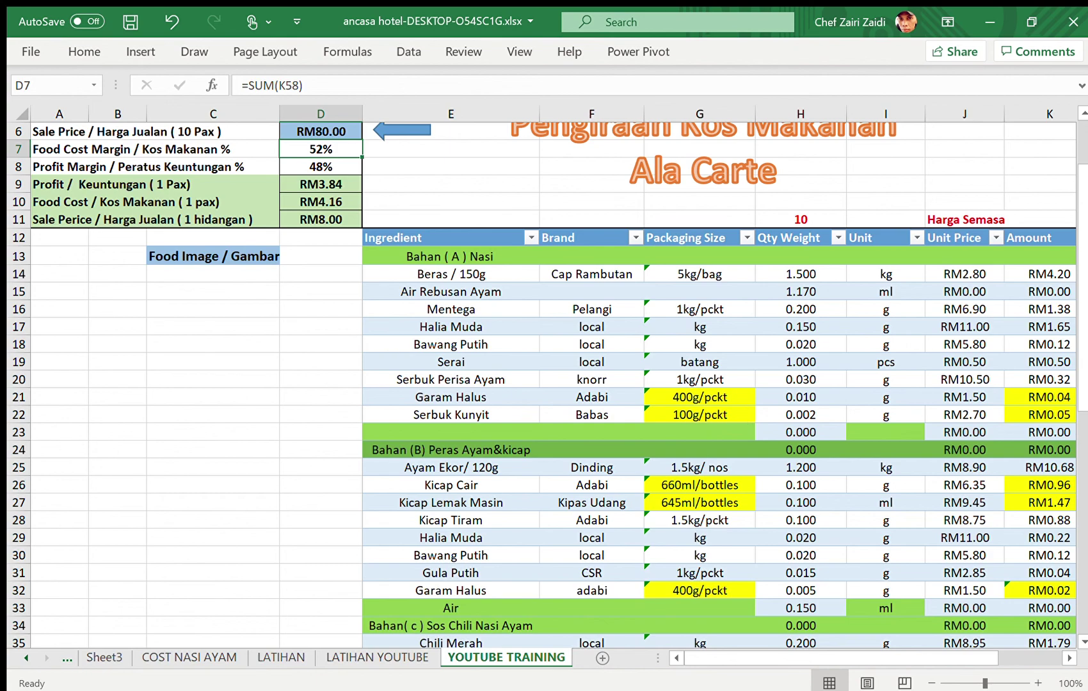
scroll(1082, 397, "down", 9)
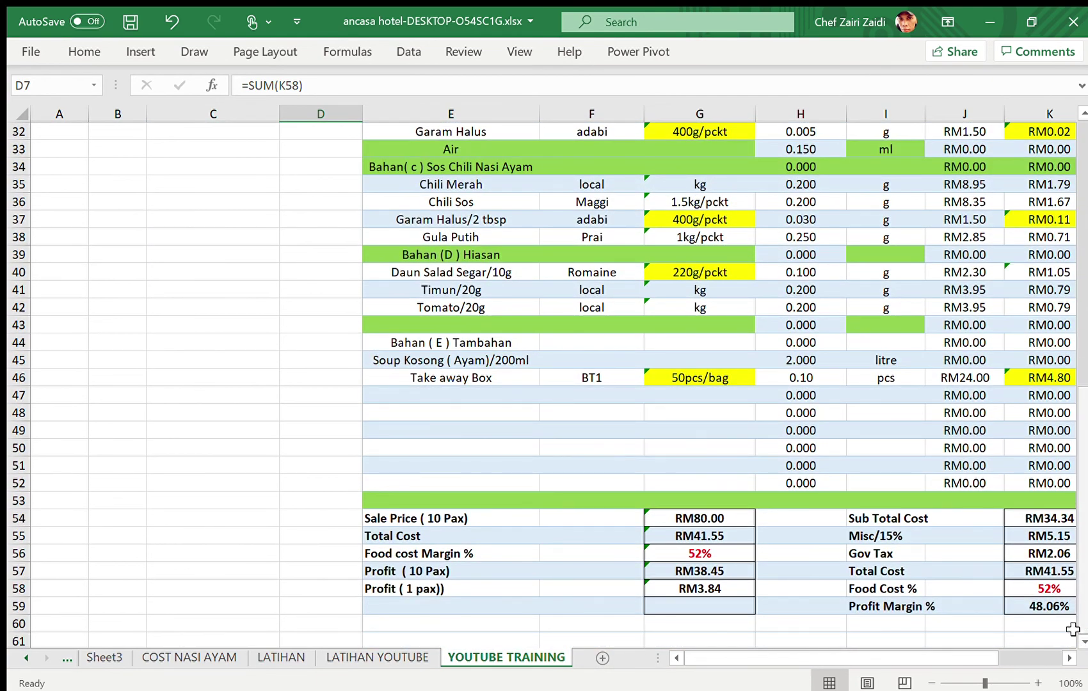
left_click(1066, 626)
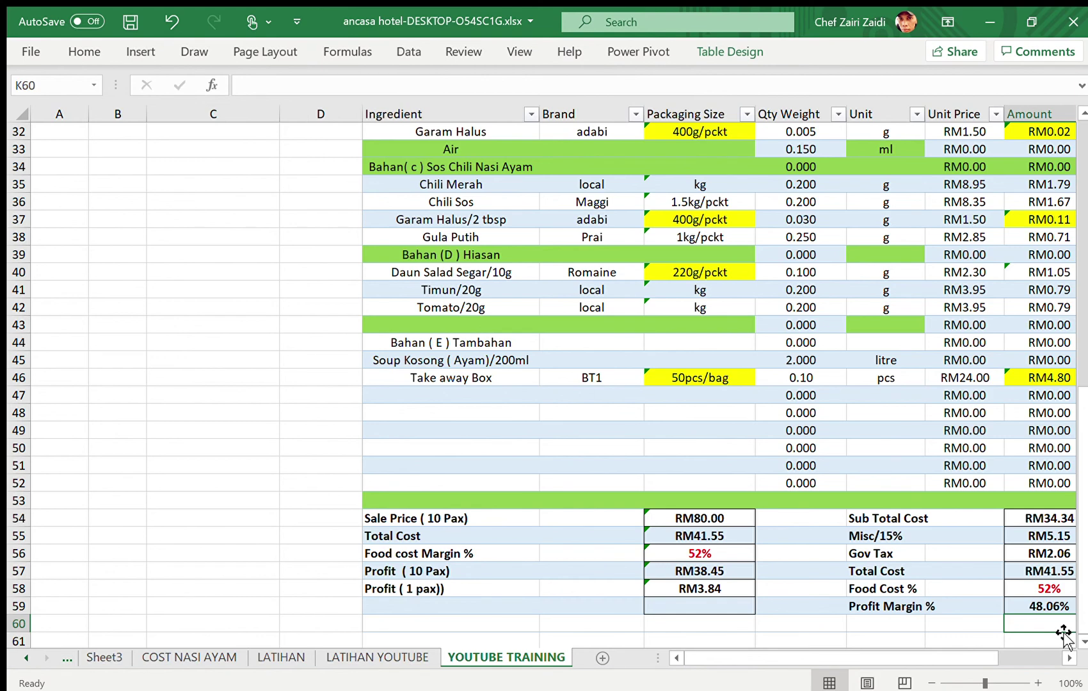
left_click(1064, 637)
key("Return")
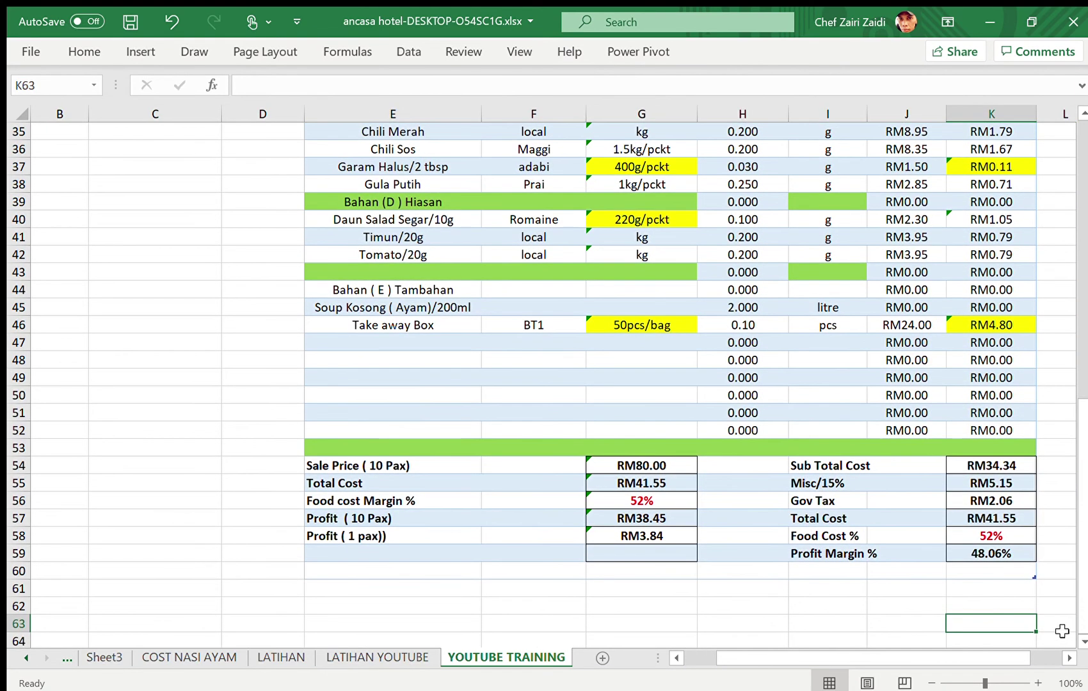
left_click_drag(81, 572, 1008, 605)
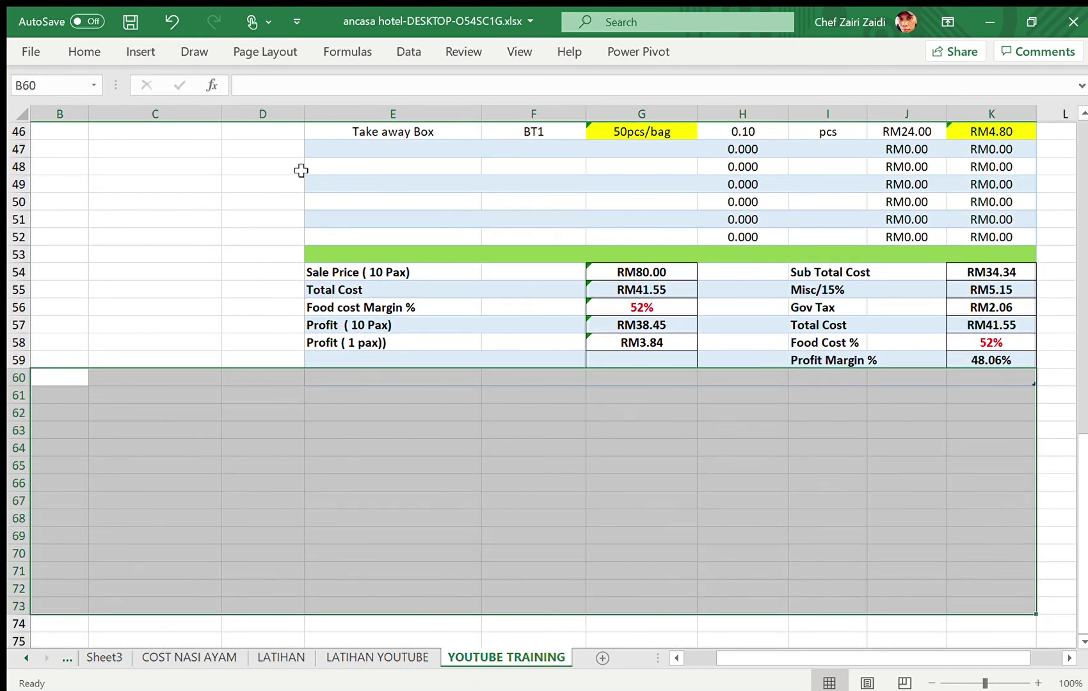
left_click(76, 50)
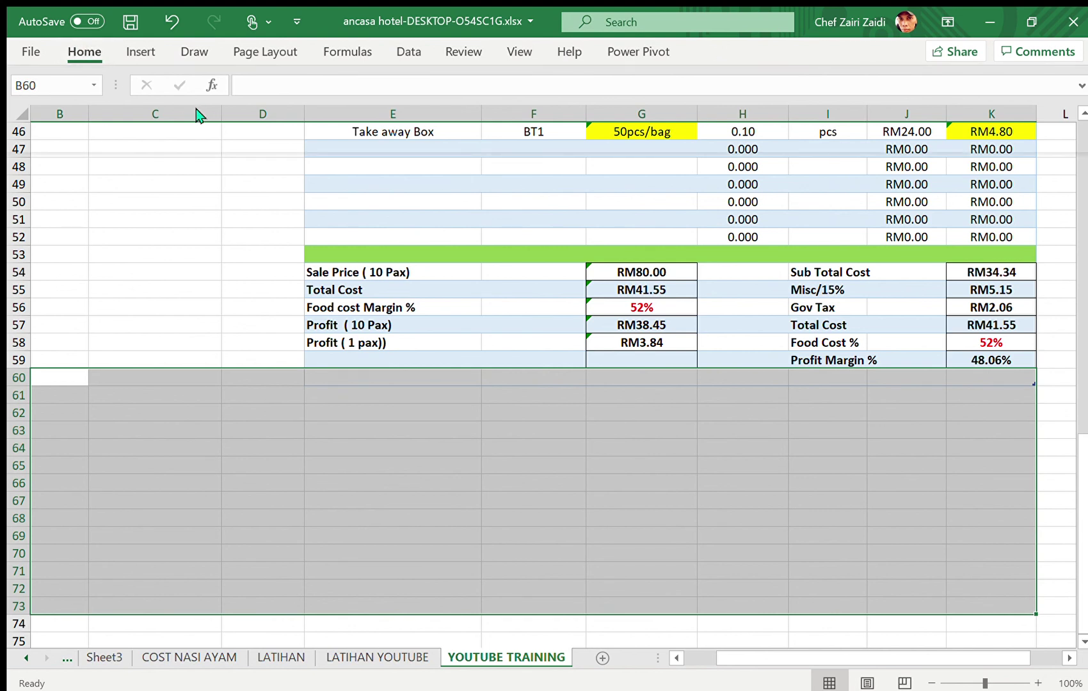
key("ctrl+shift+7")
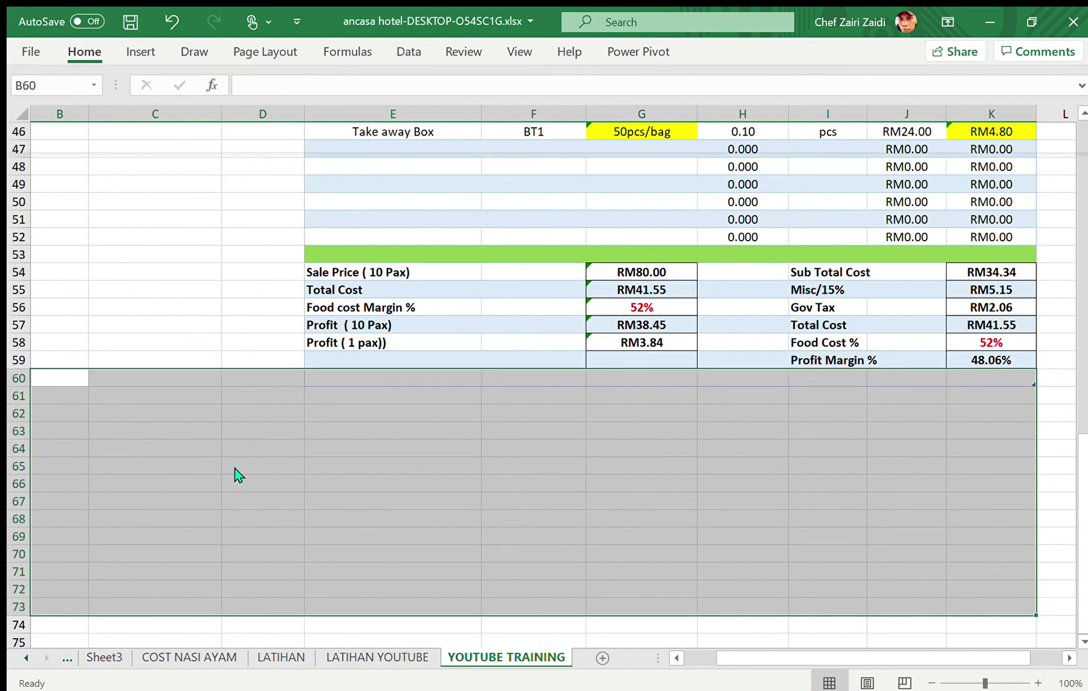
left_click(230, 484)
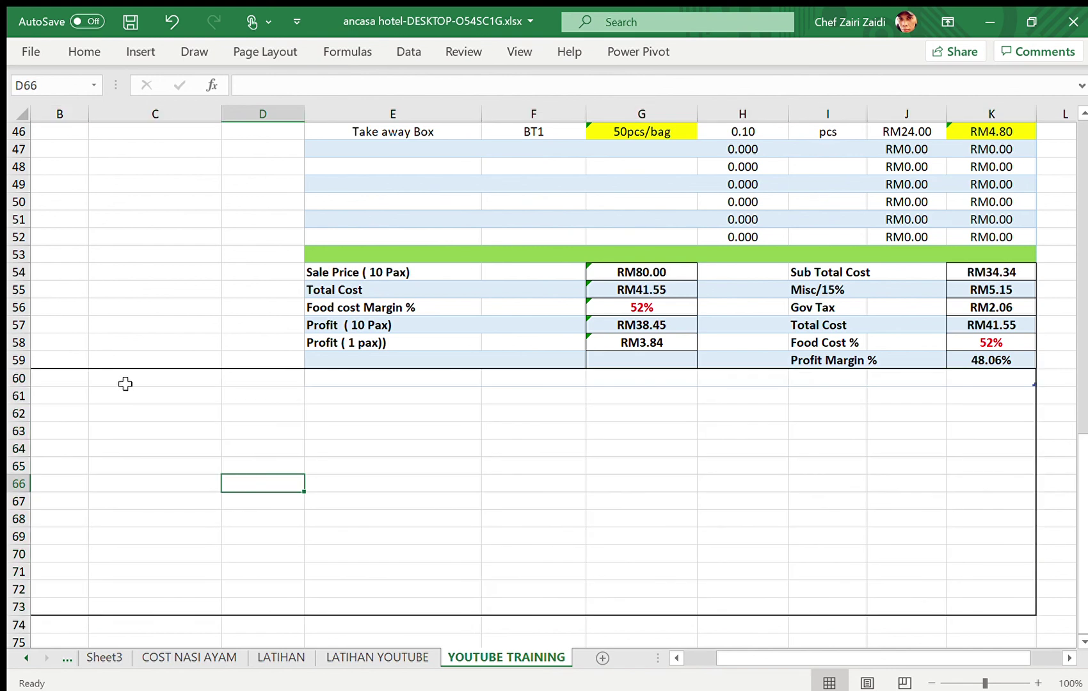
Step: Fill B60:K60, the first row of the bordered block, with light blue
mouse_move(80, 378)
left_mouse_down()
mouse_move(627, 423)
mouse_move(863, 388)
mouse_move(992, 384)
left_mouse_up()
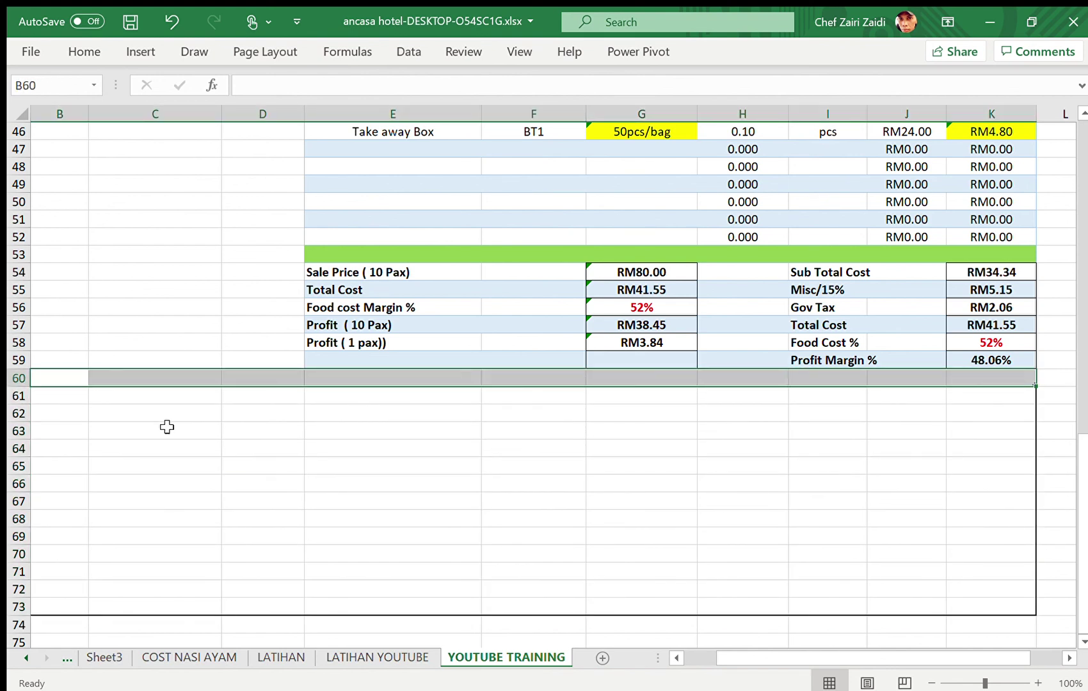
left_click(82, 43)
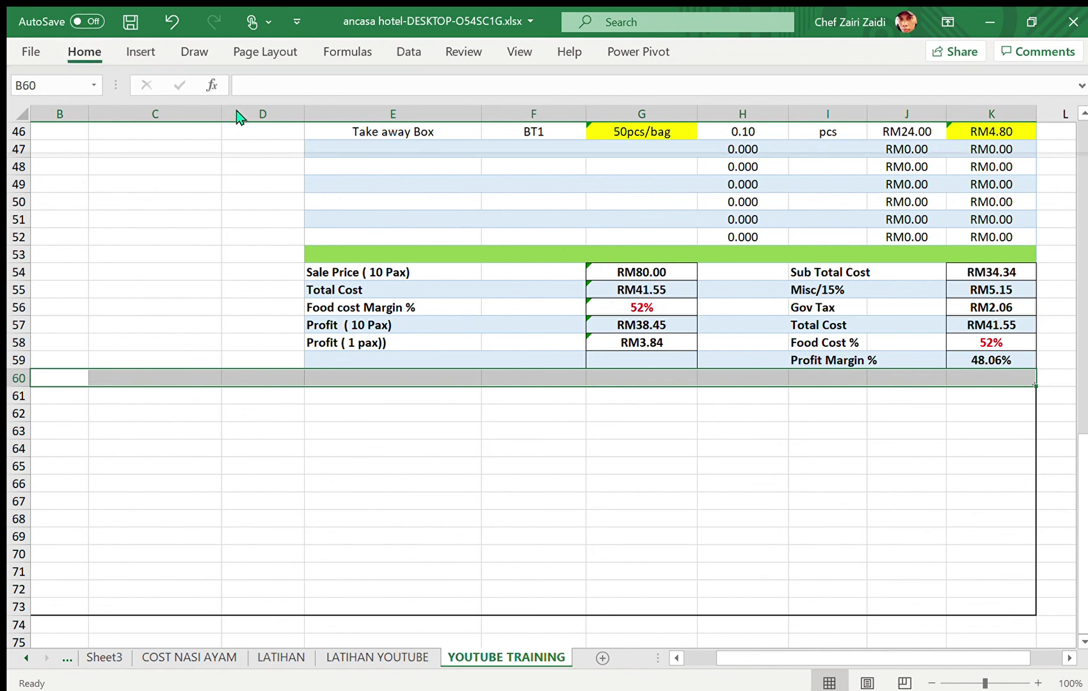
left_click(286, 206)
left_click(272, 539)
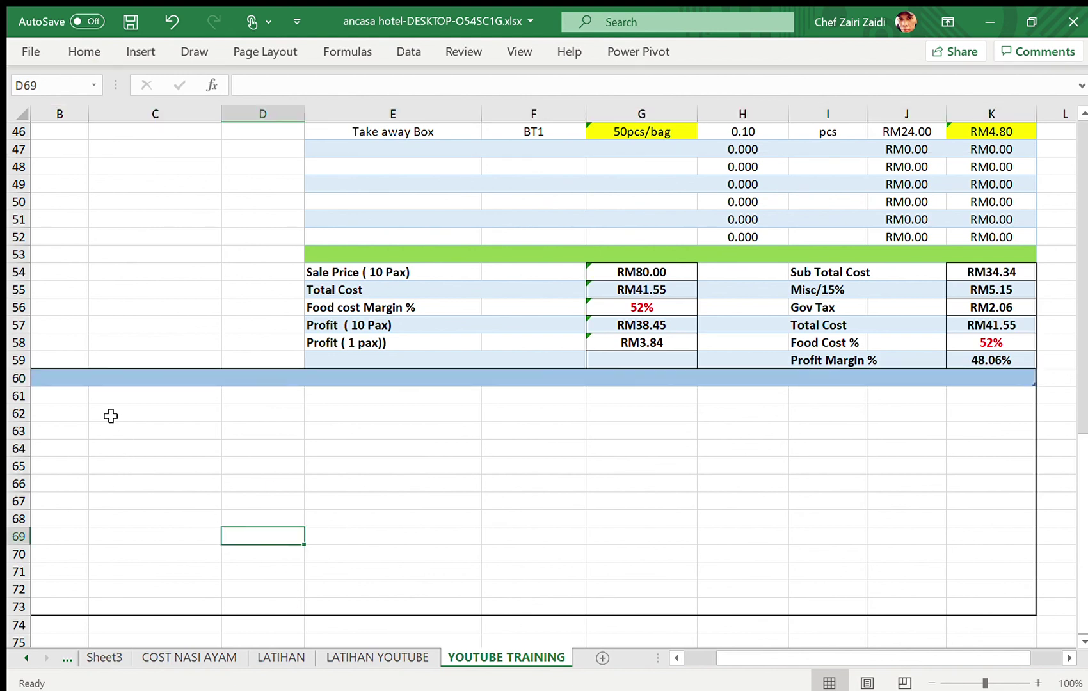
Step: Enter the heading "Cooking Intruction / Arahan Memasak" in C61 below the blue row
left_click(105, 397)
type("Cooking Intructio")
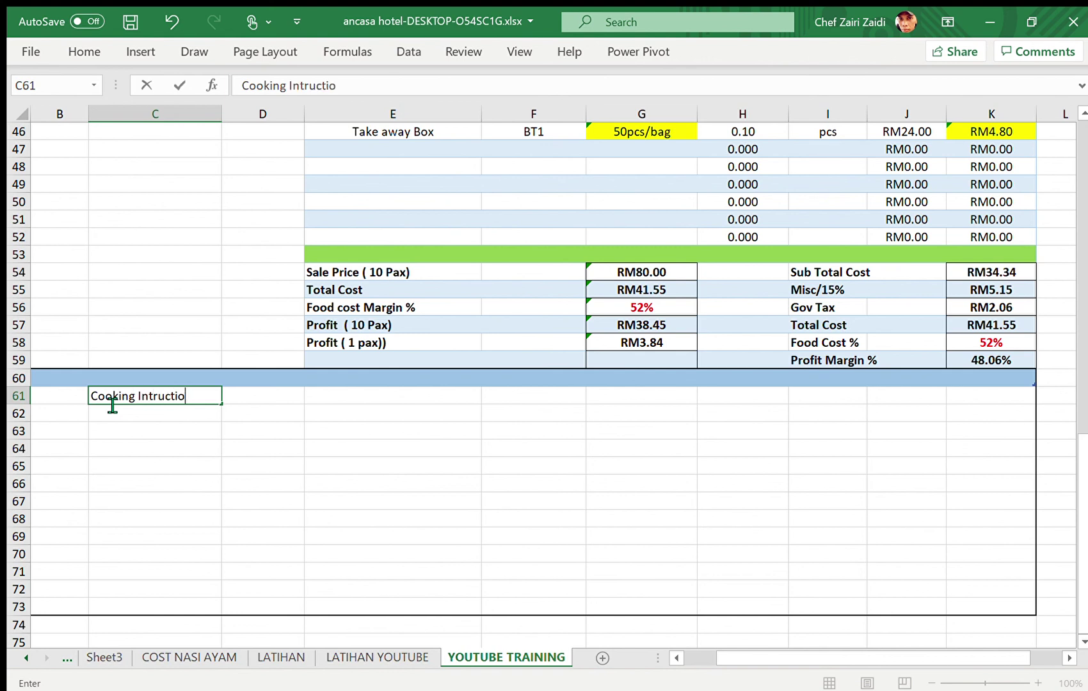
type("n / Arahan Memasak")
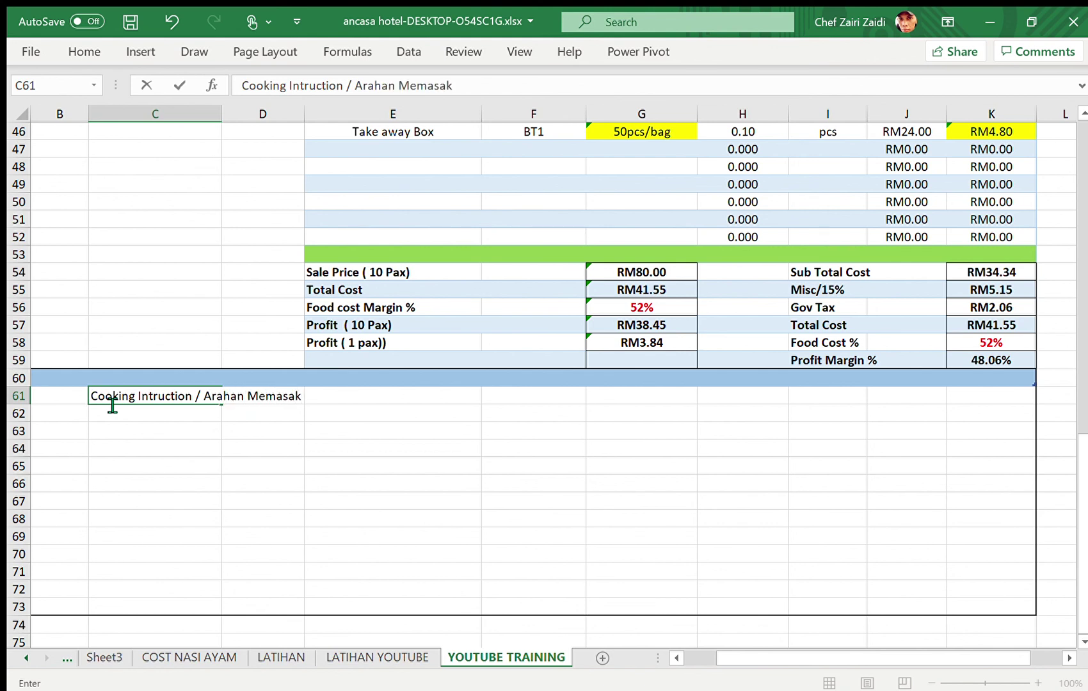
key("Return")
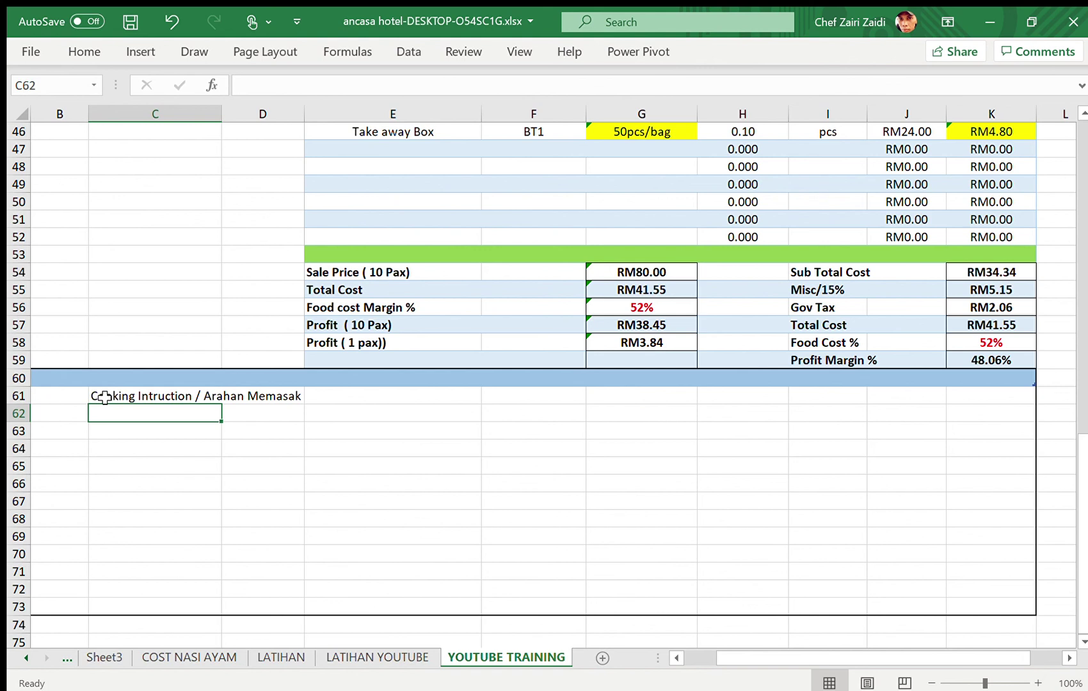
Step: Number the cooking instruction rows 1 to 7 in B62:B68
left_click(62, 416)
type("1")
key("Return")
type("2")
key("Return")
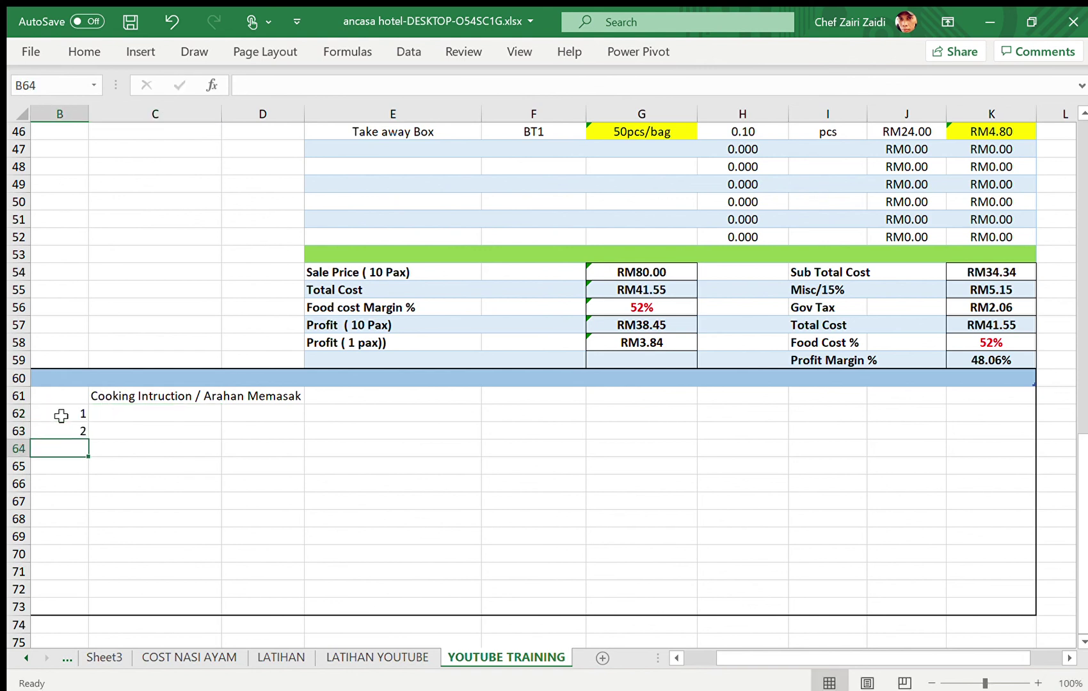
type("3")
key("Return")
type("4")
key("Return")
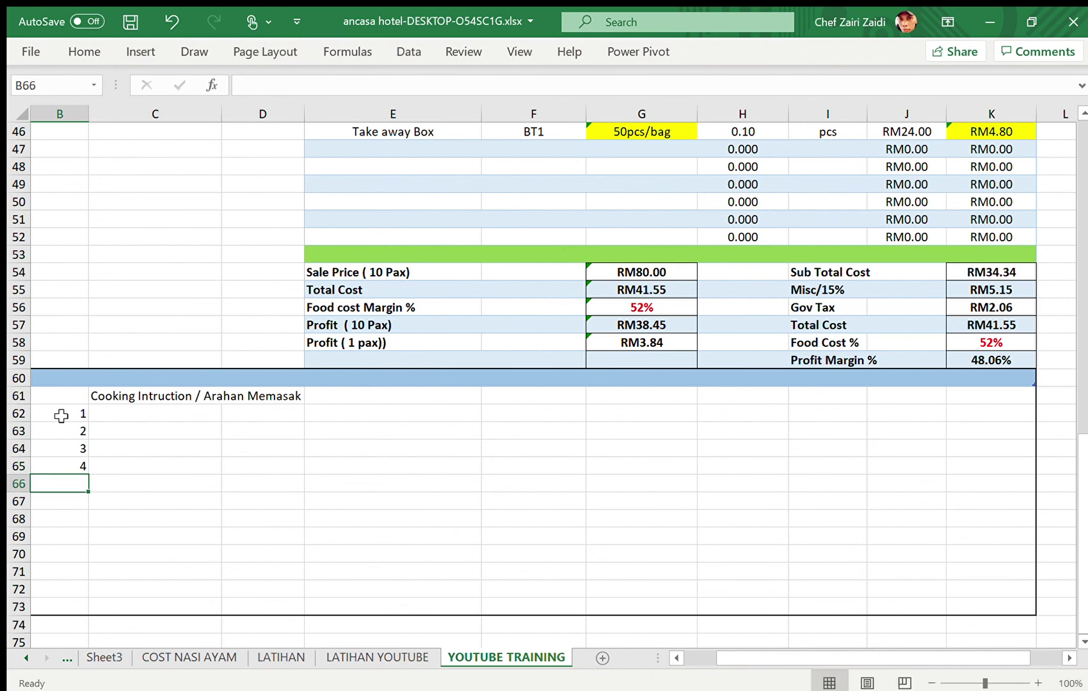
type("5")
key("Return")
type("6")
key("Return")
type("7")
key("Return")
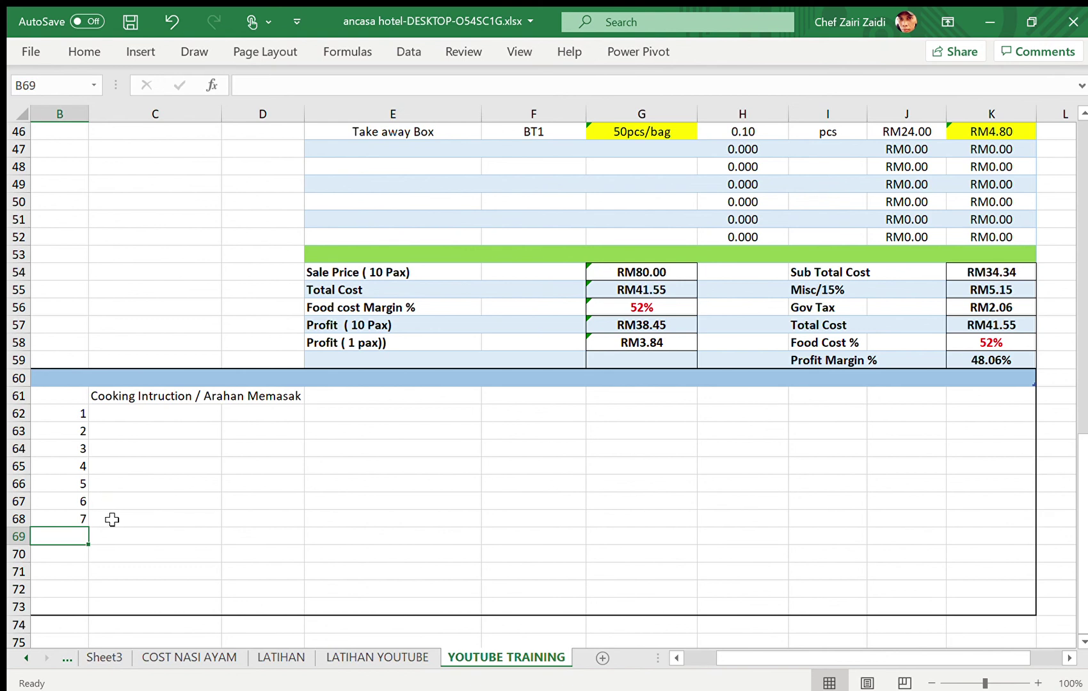
Step: Make the cooking instruction heading in C61:D61 bold
left_click_drag(106, 399, 270, 398)
left_click(69, 51)
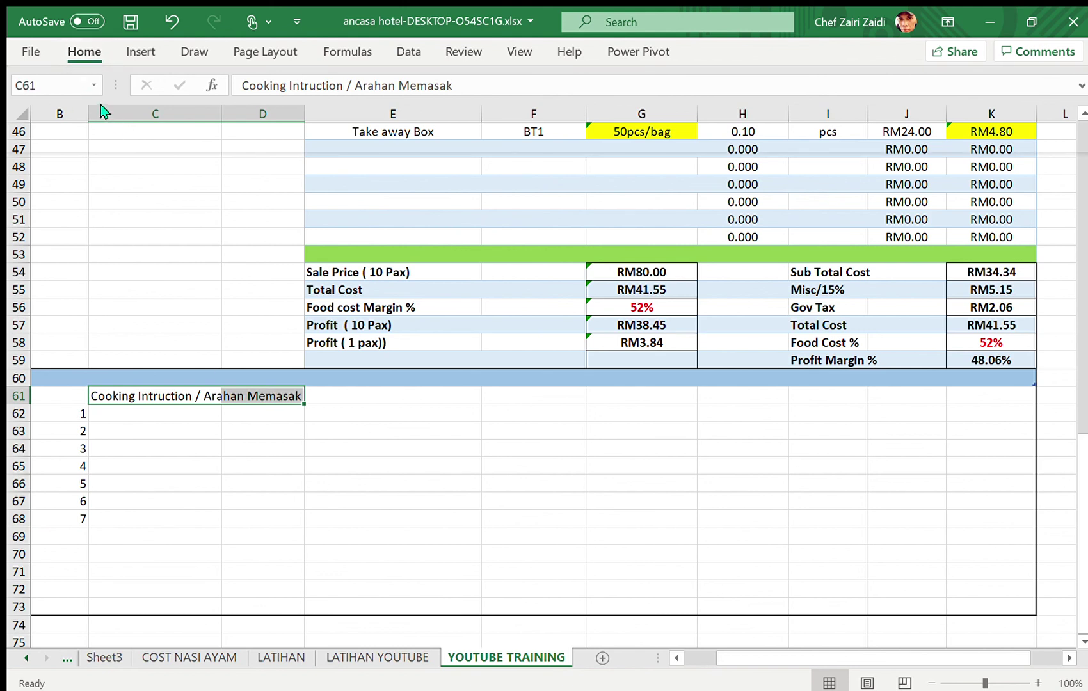
key("ctrl+b")
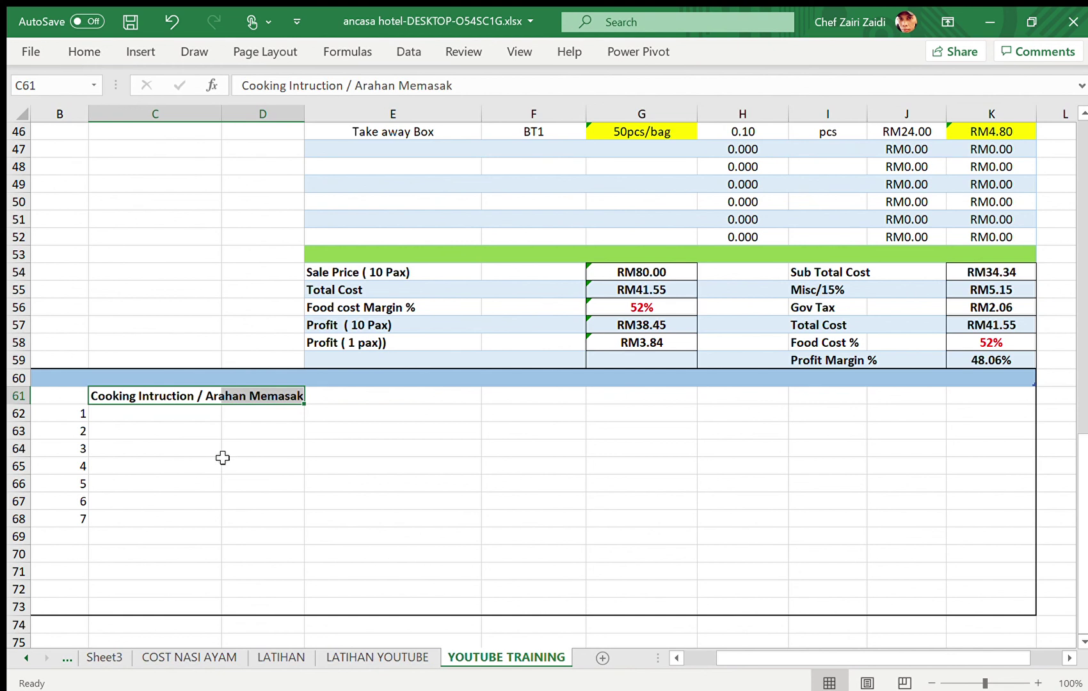
left_click(429, 442)
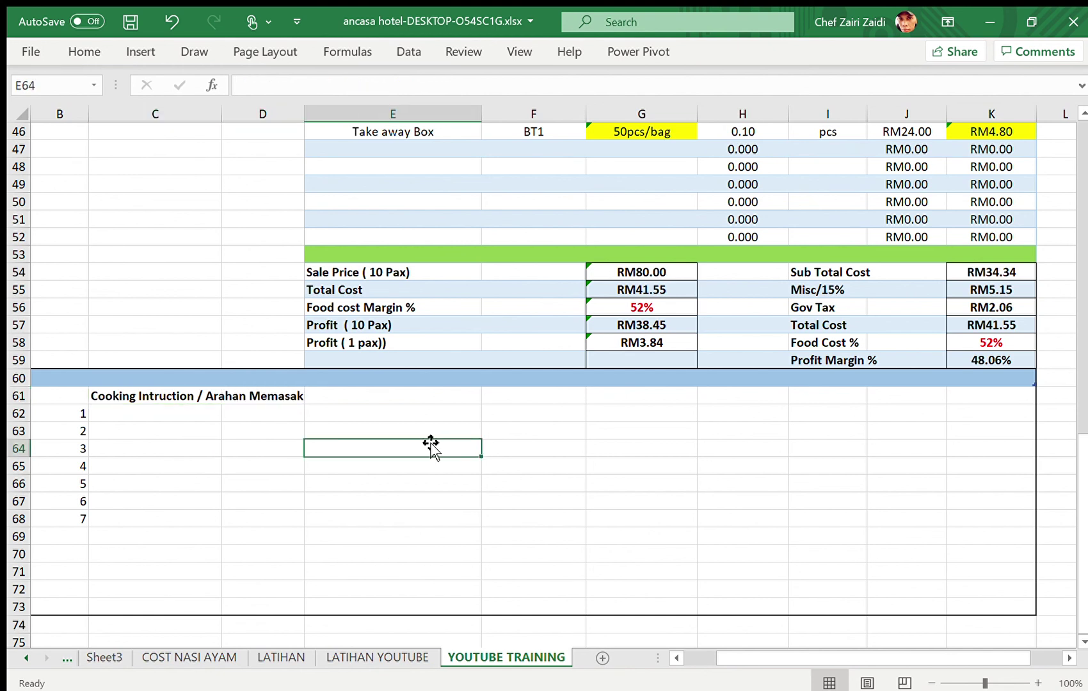
Step: Copy the entire YOUTUBE TRAINING worksheet
left_click_drag(1080, 452, 1081, 131)
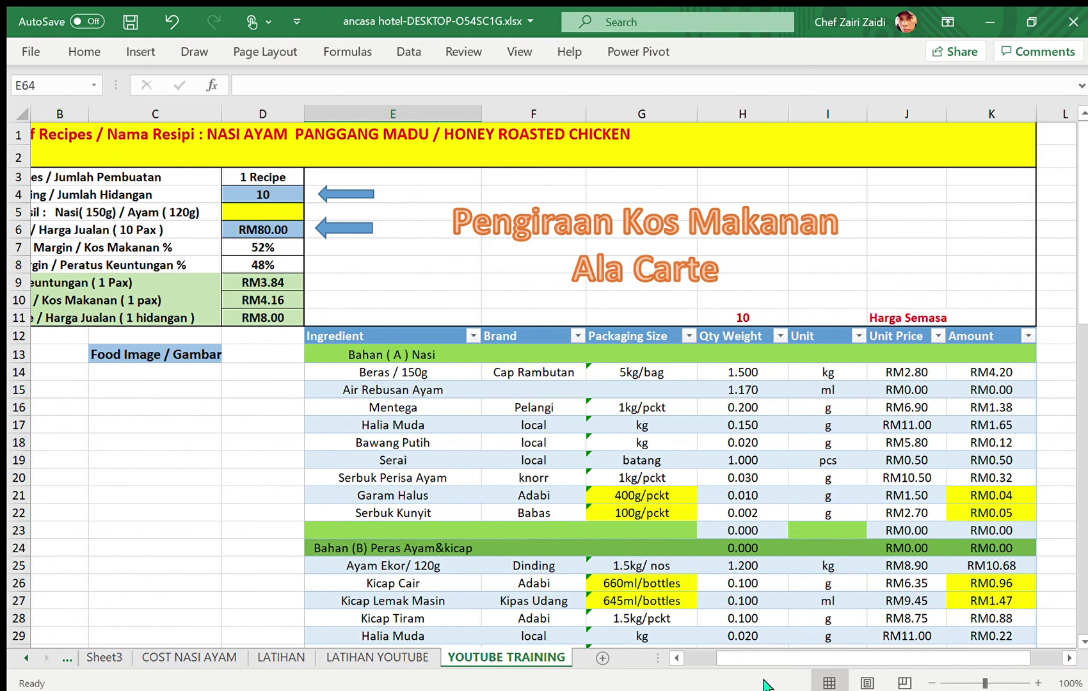
left_click(673, 656)
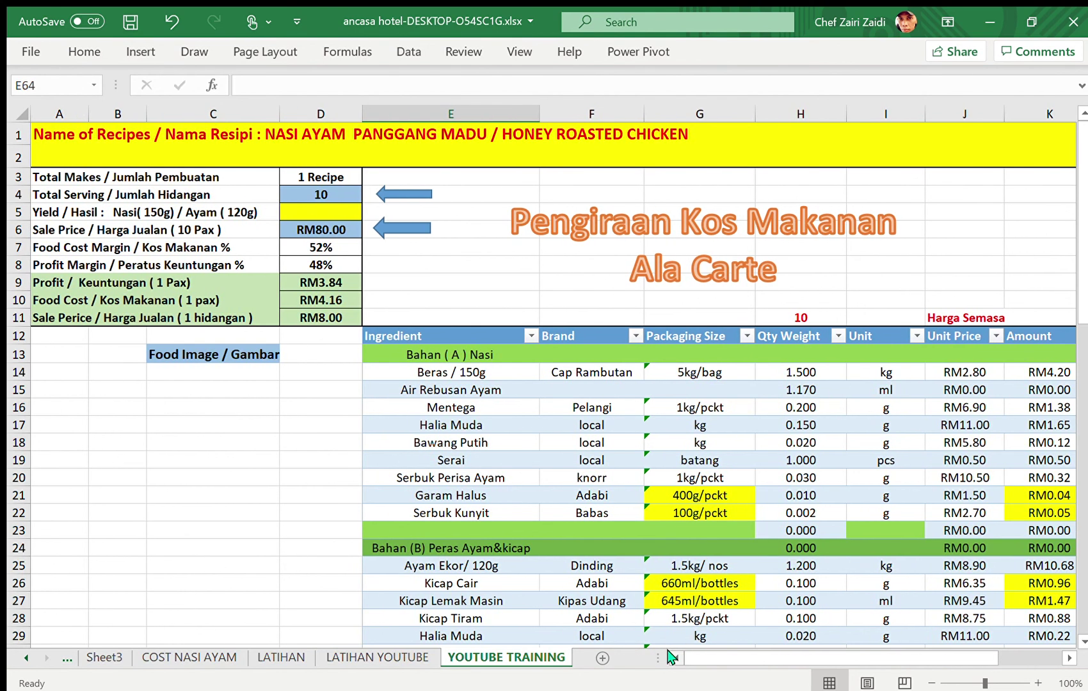
left_click(22, 112)
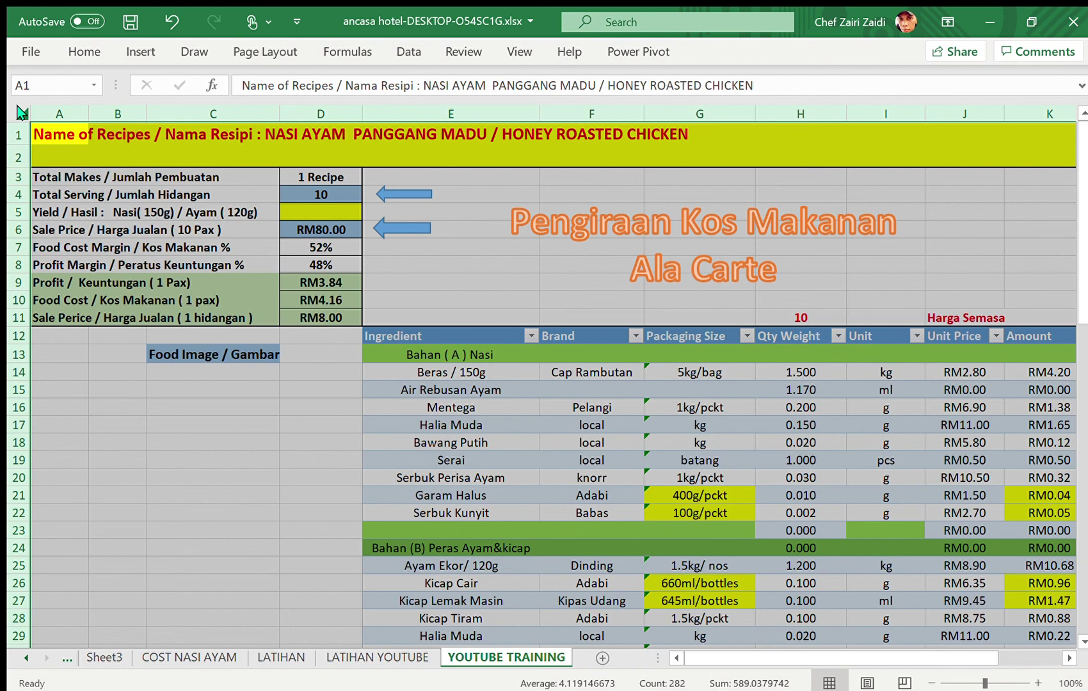
key("ctrl+c")
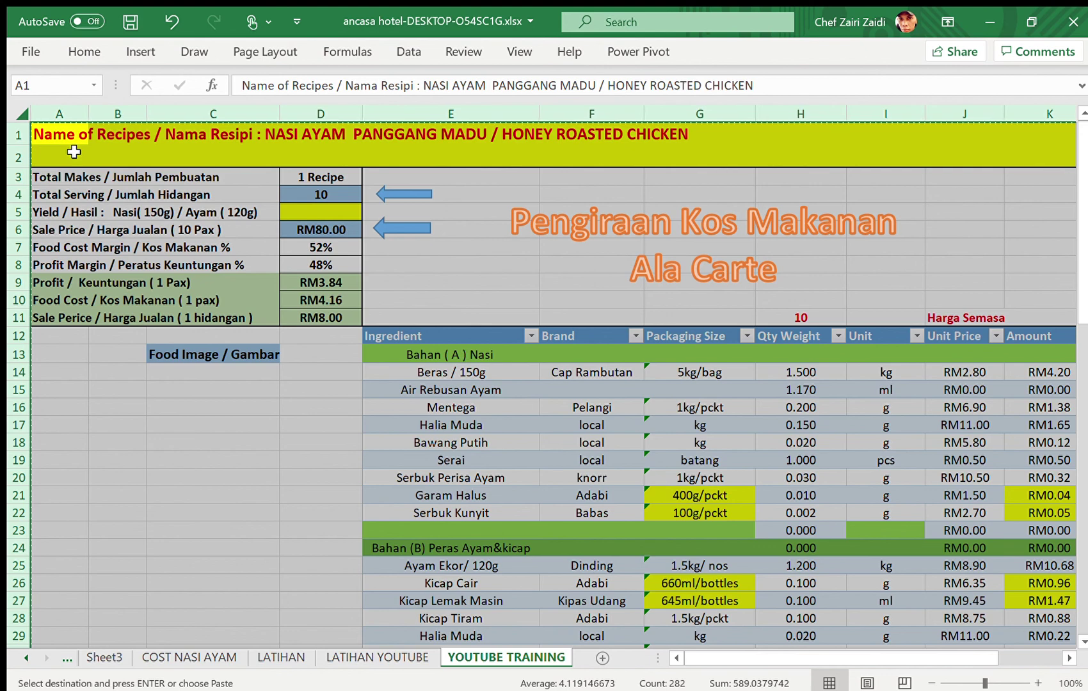